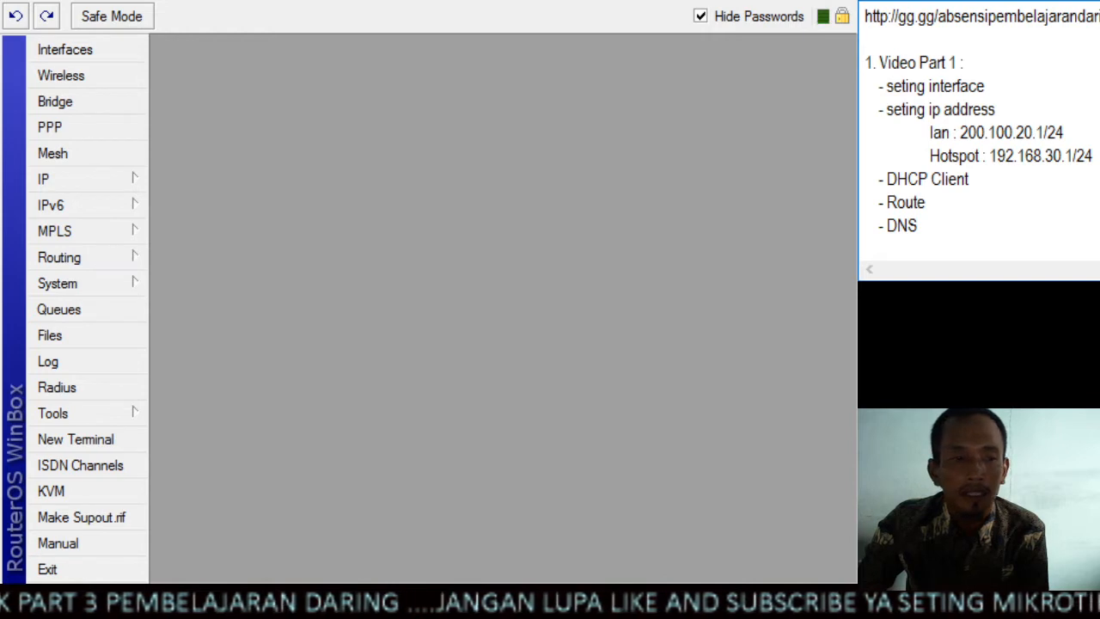
Review the Video Part 1 outline in the notes, from the interface and IP address settings through to the firewall NAT entry
{"action": "left_click", "coordinate": [1088, 75]}
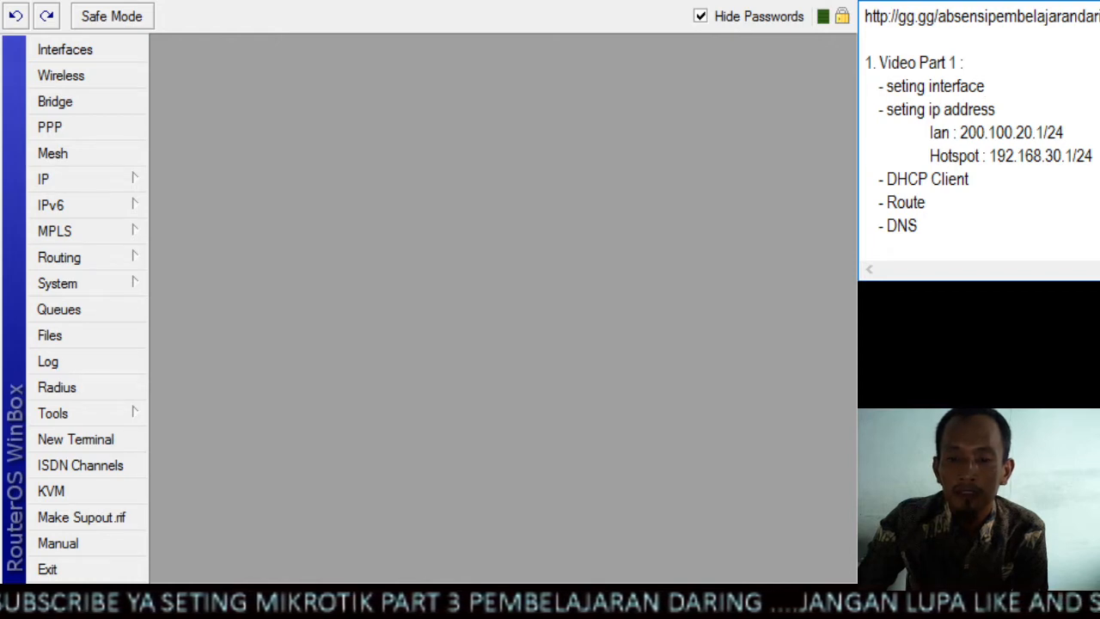
{"action": "left_click_drag", "start_coordinate": [995, 89], "coordinate": [891, 93]}
{"action": "left_click_drag", "start_coordinate": [1014, 109], "coordinate": [884, 109]}
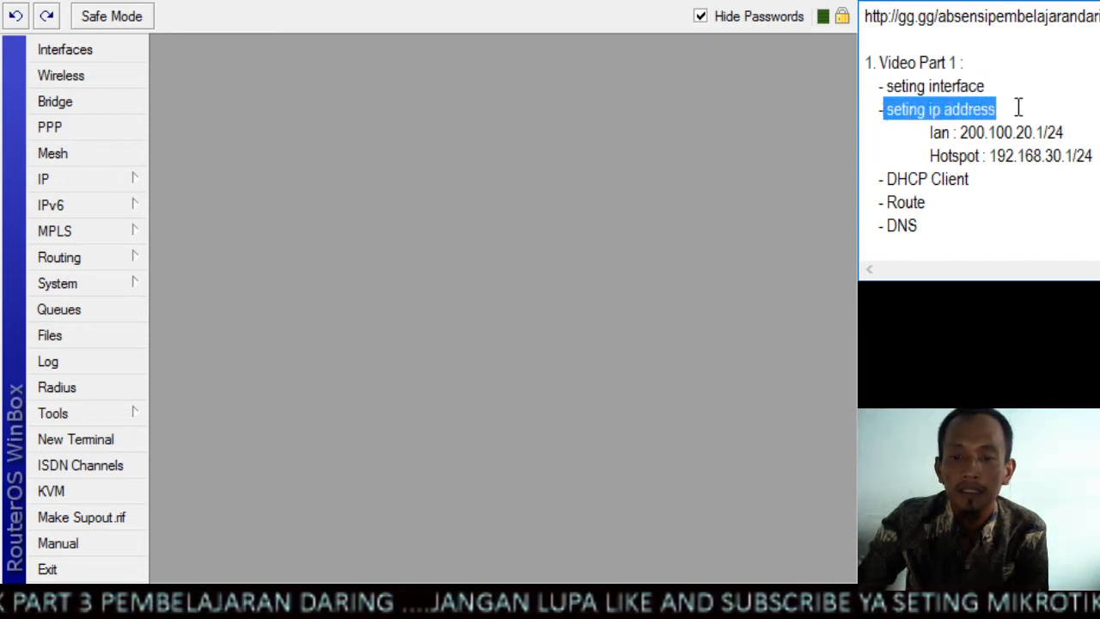
{"action": "scroll", "coordinate": [1017, 112], "scroll_direction": "down", "scroll_amount": 1}
{"action": "left_click_drag", "start_coordinate": [973, 111], "coordinate": [890, 168]}
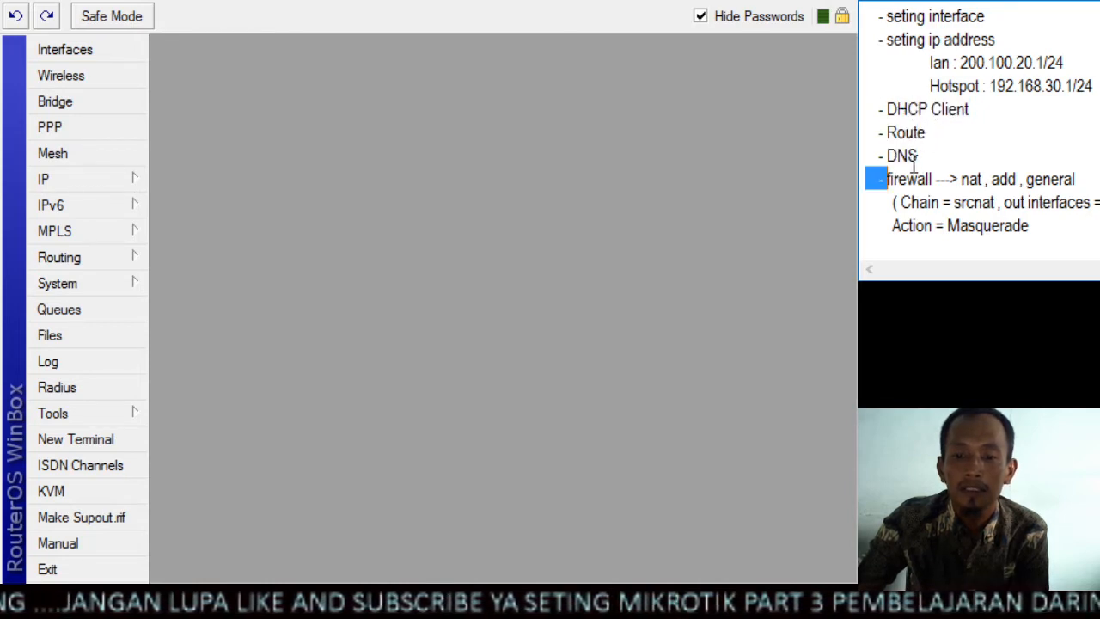
{"action": "left_click_drag", "start_coordinate": [1086, 178], "coordinate": [886, 179]}
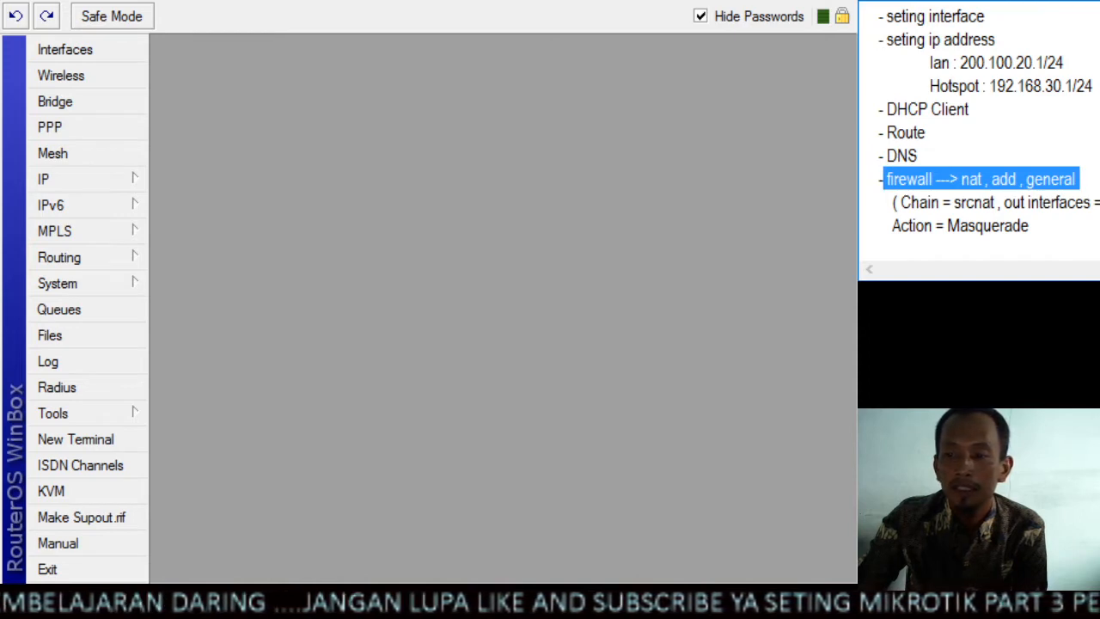
{"action": "scroll", "coordinate": [980, 129], "scroll_direction": "up", "scroll_amount": 1}
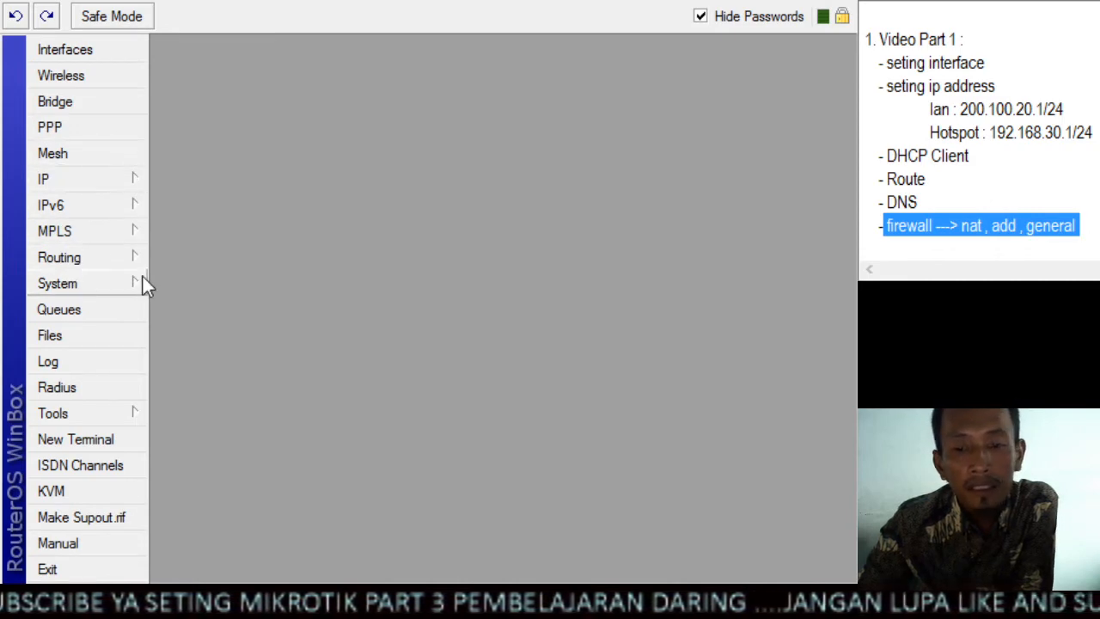
{"action": "left_click", "coordinate": [997, 86]}
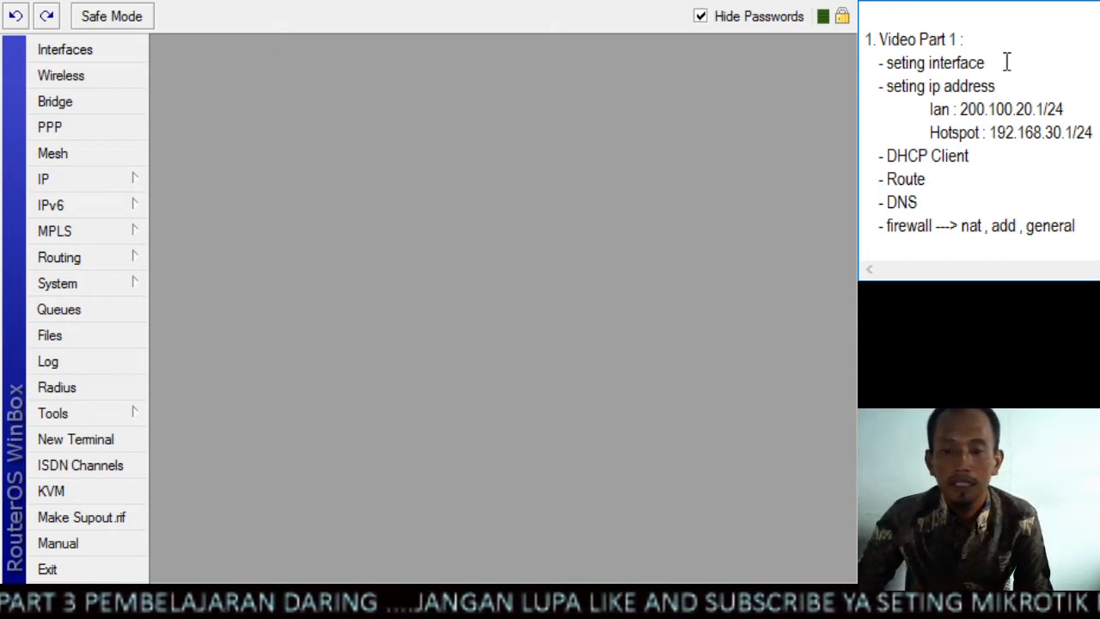
{"action": "left_click_drag", "start_coordinate": [986, 62], "coordinate": [885, 66]}
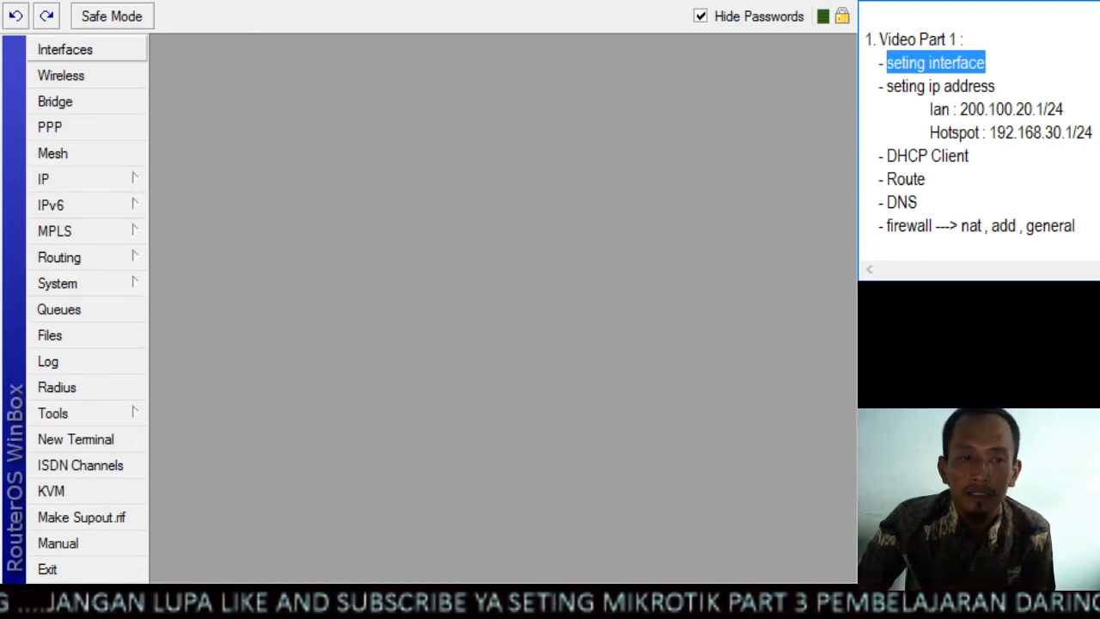
Open the interface list and rename the ether1 interface to ether1_WAN
{"action": "left_click", "coordinate": [129, 48]}
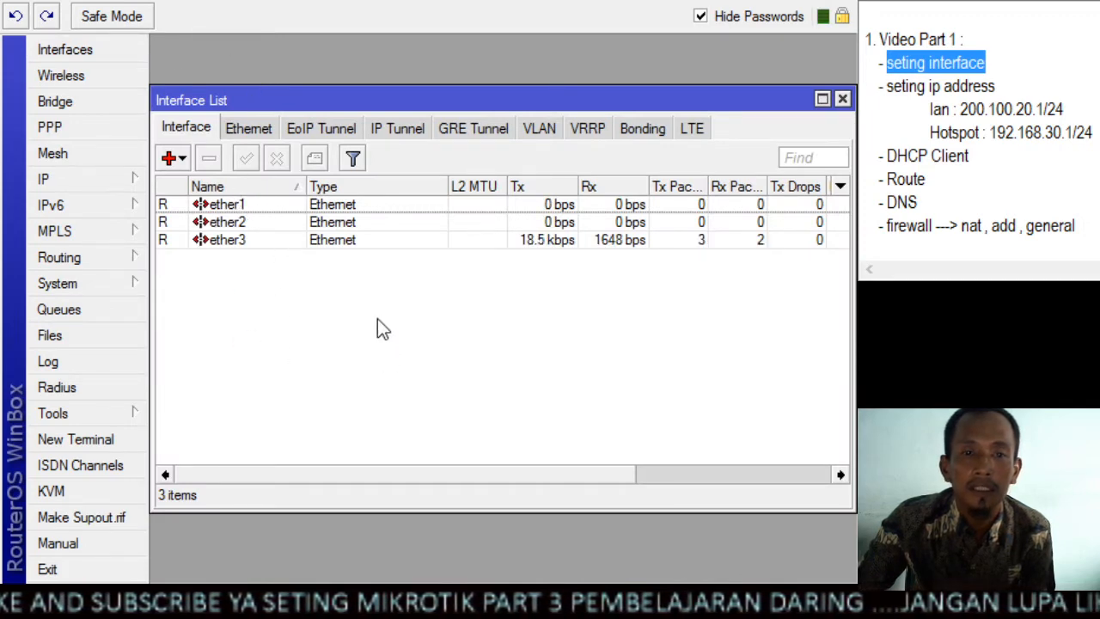
{"action": "left_click", "coordinate": [266, 208]}
{"action": "double_click", "coordinate": [266, 207]}
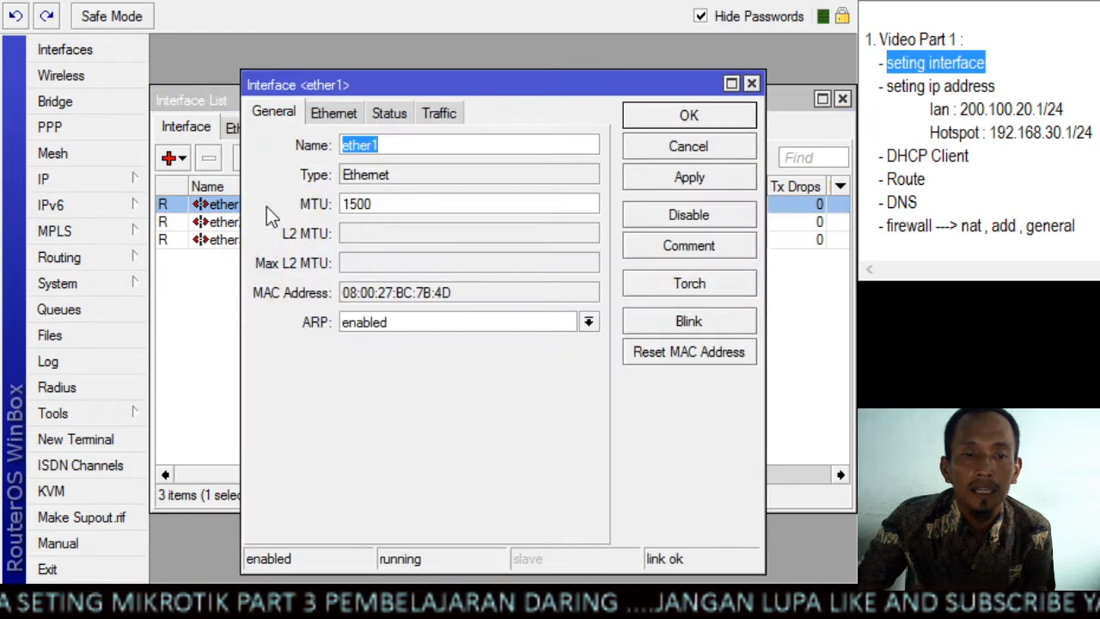
{"action": "left_click", "coordinate": [751, 83]}
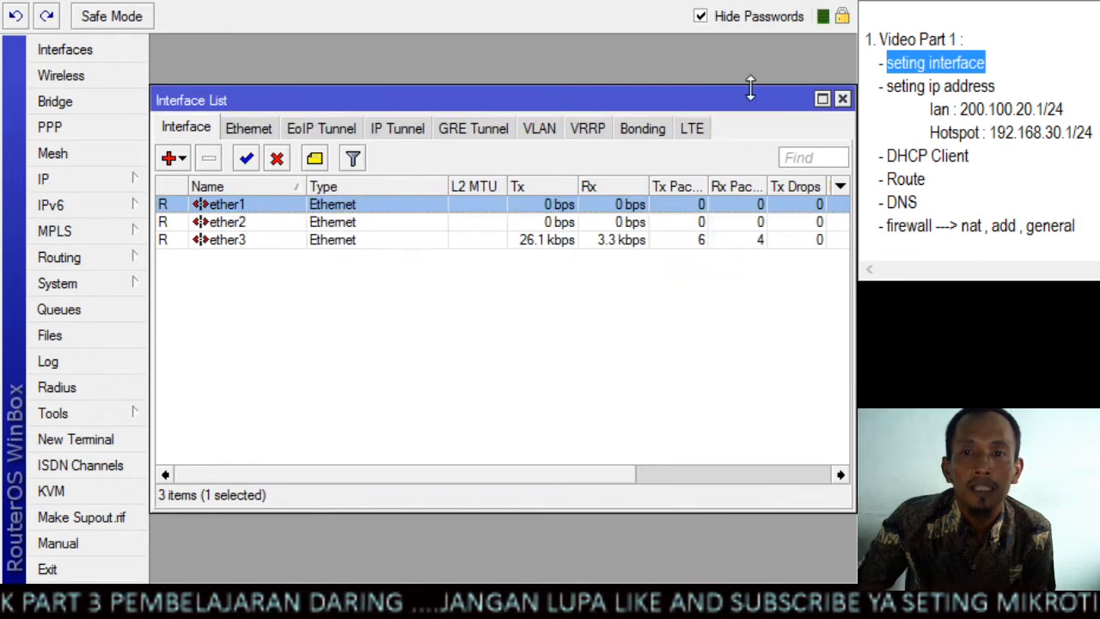
{"action": "double_click", "coordinate": [246, 208]}
{"action": "left_click", "coordinate": [472, 144]}
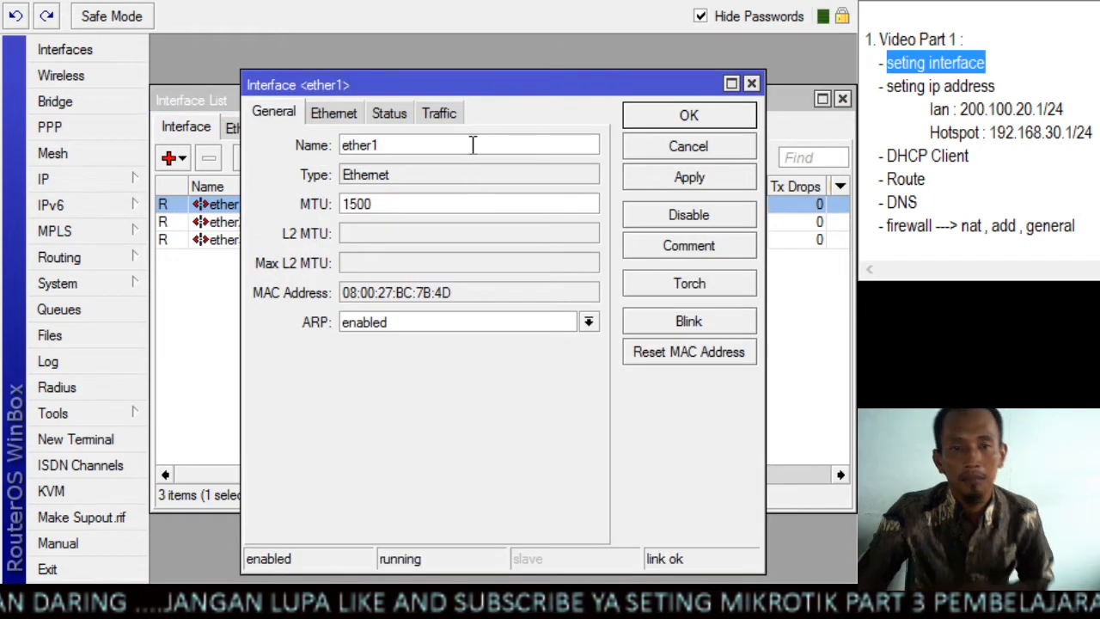
{"action": "type", "text": "_"}
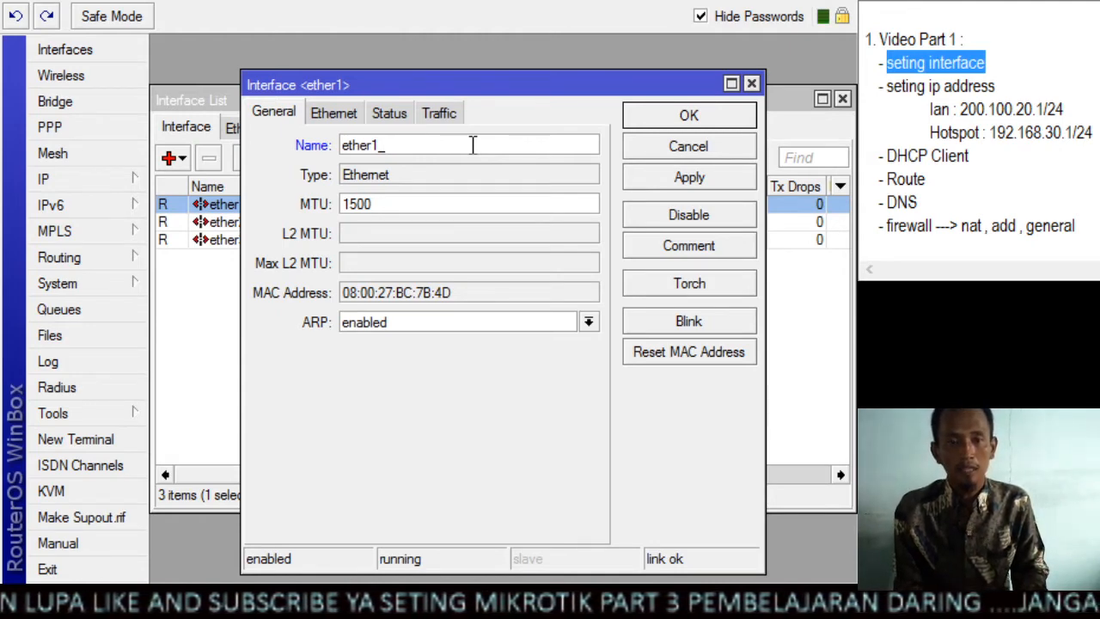
{"action": "type", "text": "WAN"}
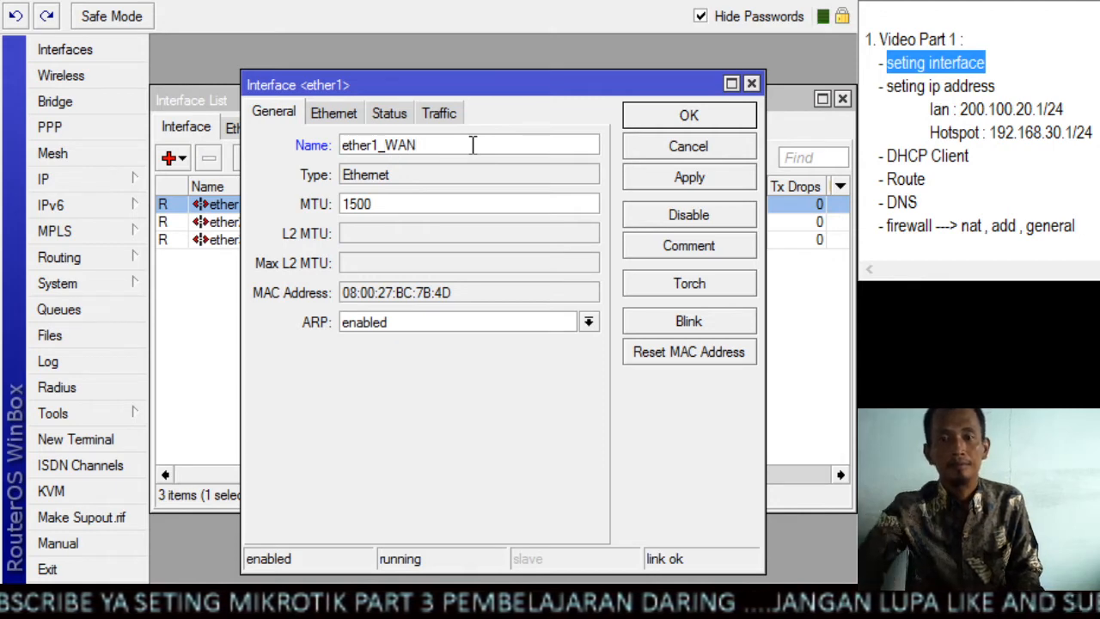
{"action": "left_click", "coordinate": [650, 185]}
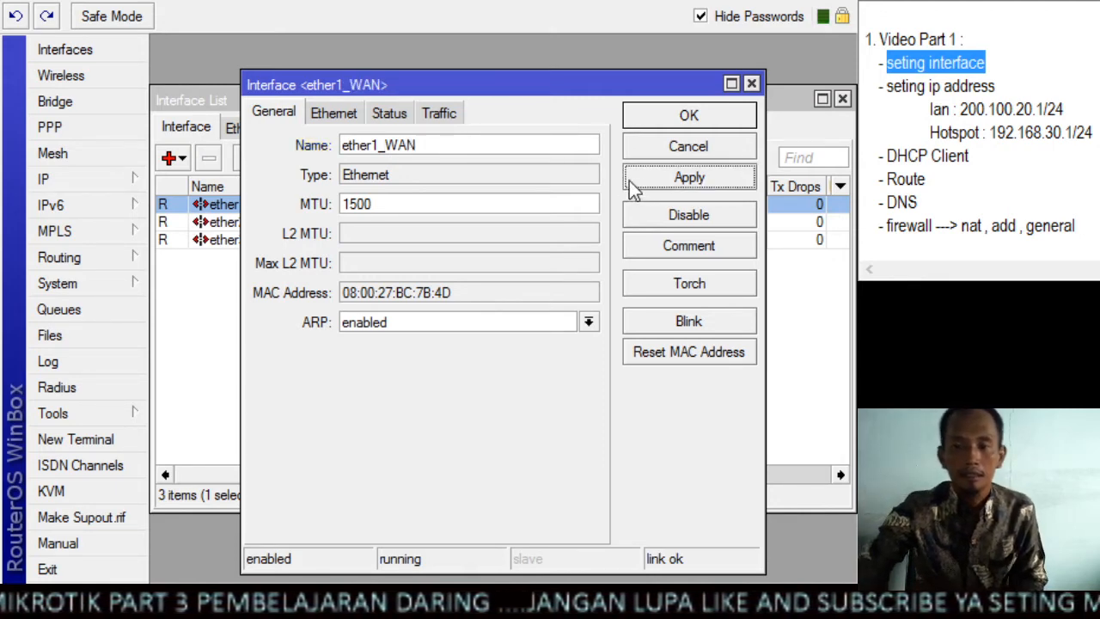
{"action": "left_click", "coordinate": [651, 120]}
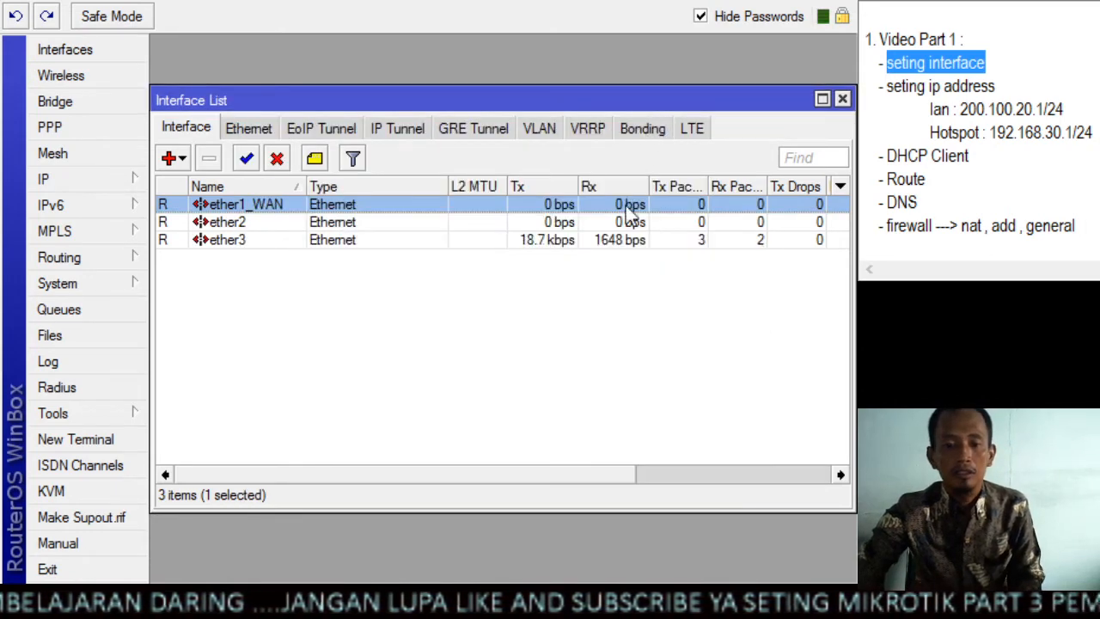
Rename the ether2 interface to ether2_LAN and apply the change
{"action": "double_click", "coordinate": [243, 227]}
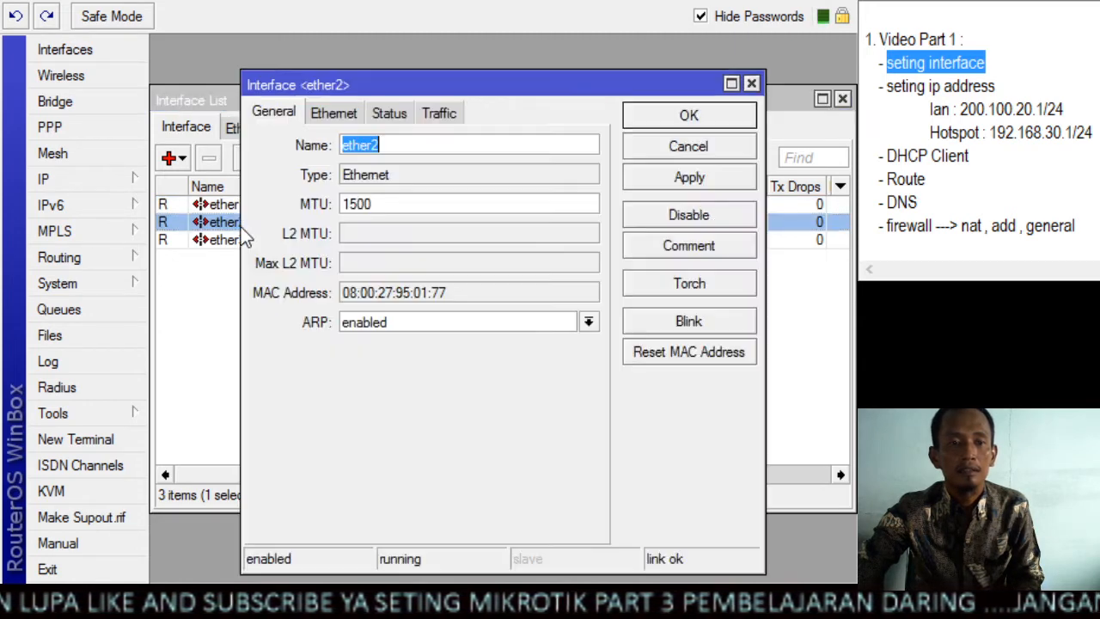
{"action": "left_click", "coordinate": [430, 144]}
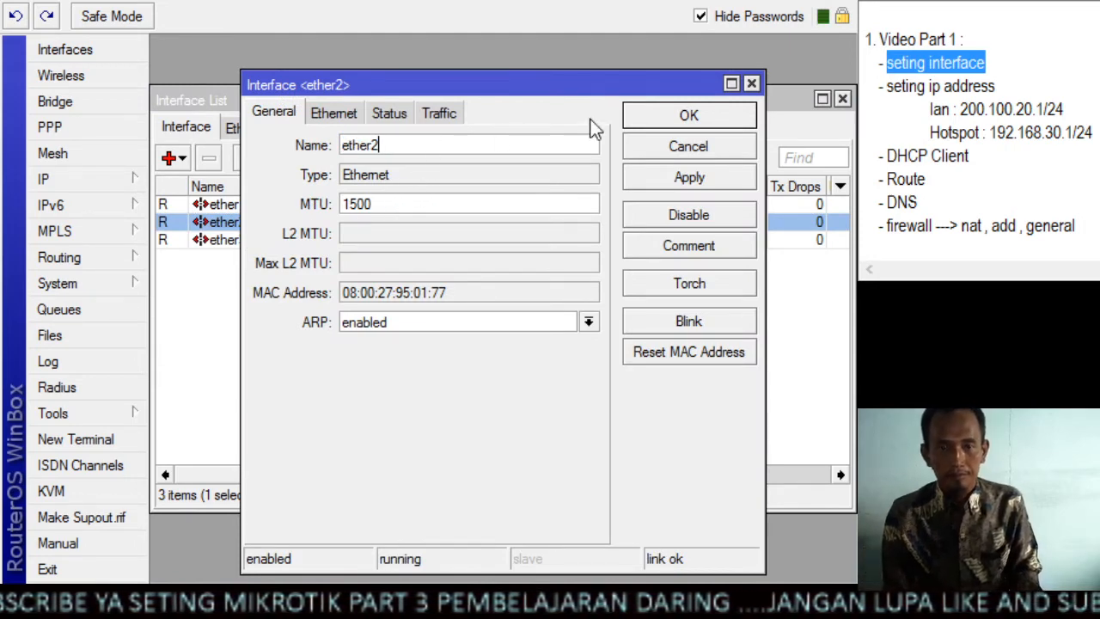
{"action": "type", "text": "_"}
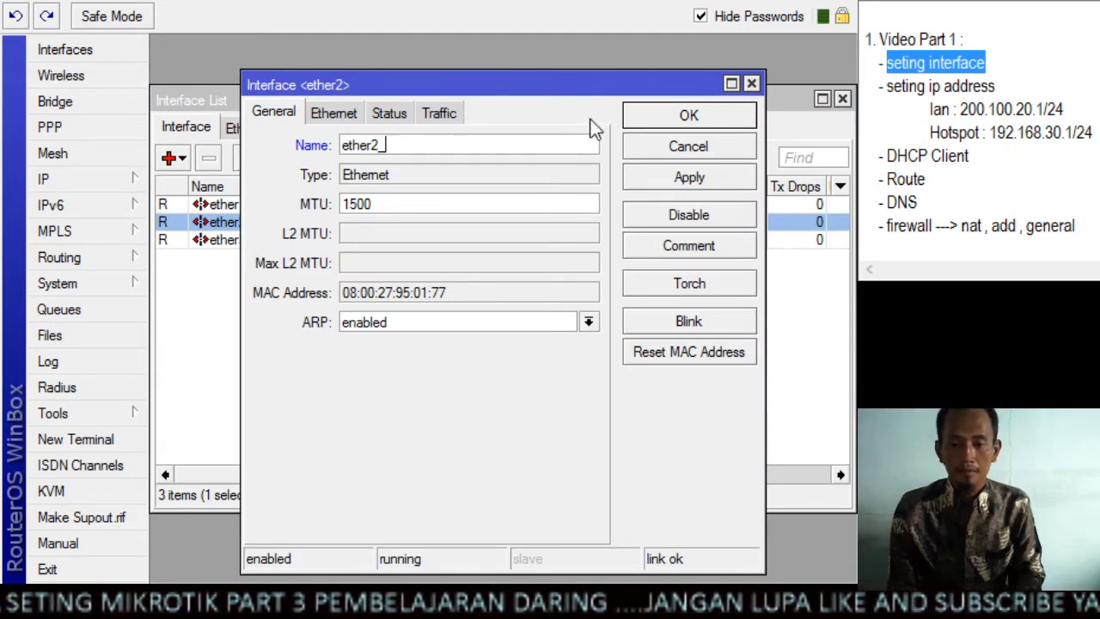
{"action": "type", "text": "LAN"}
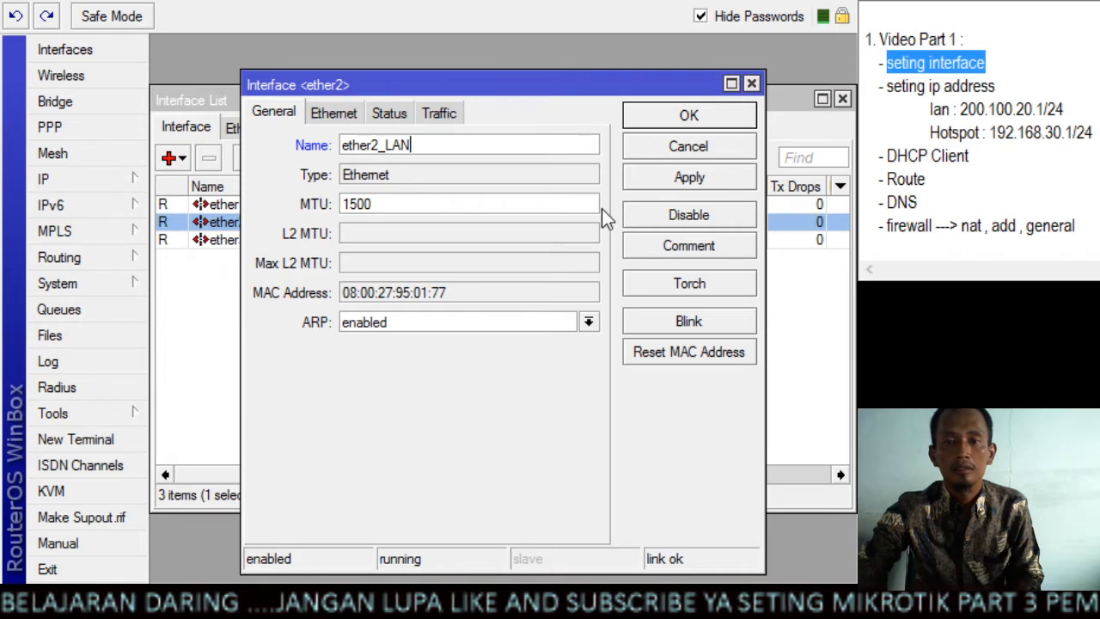
{"action": "left_click", "coordinate": [637, 181]}
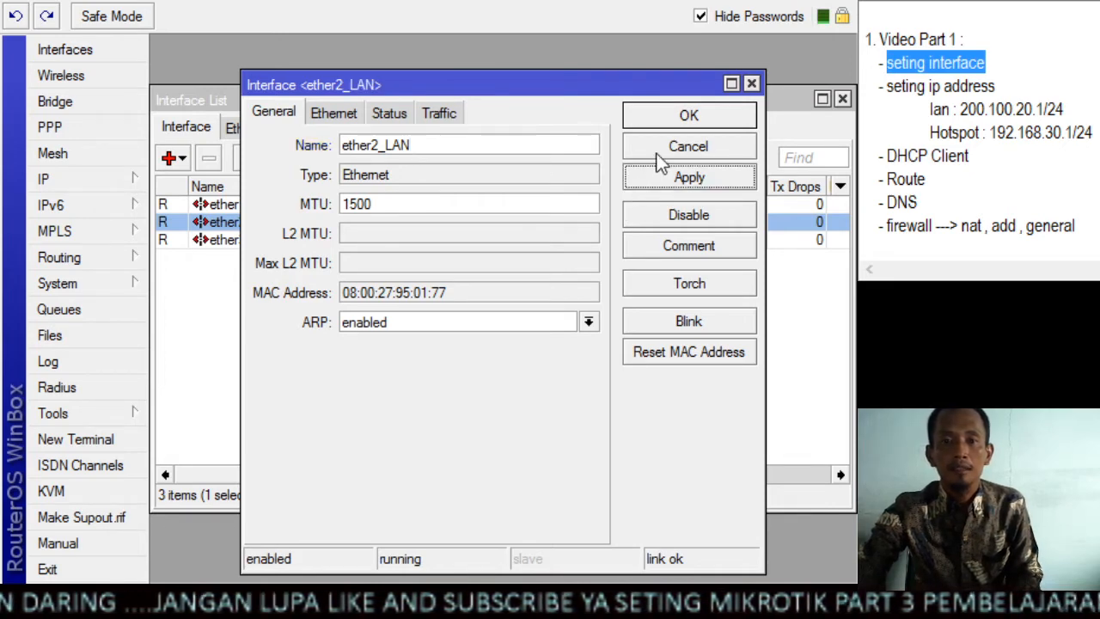
{"action": "left_click", "coordinate": [663, 127]}
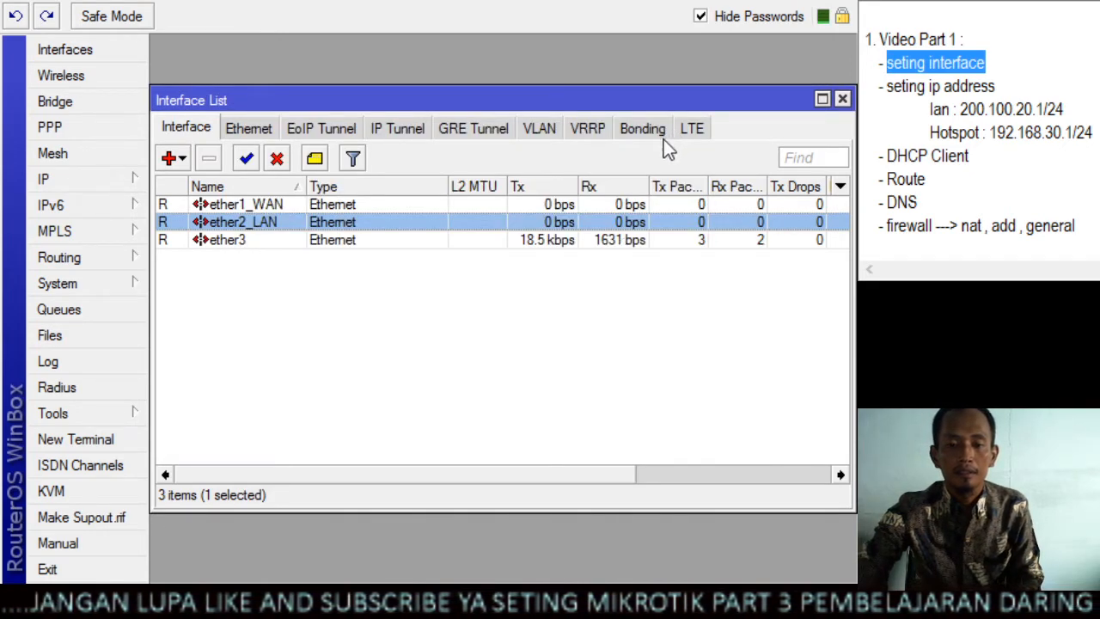
Rename the ether3 interface to ether3_HOTSPOT, apply it and close the interface list
{"action": "double_click", "coordinate": [256, 244]}
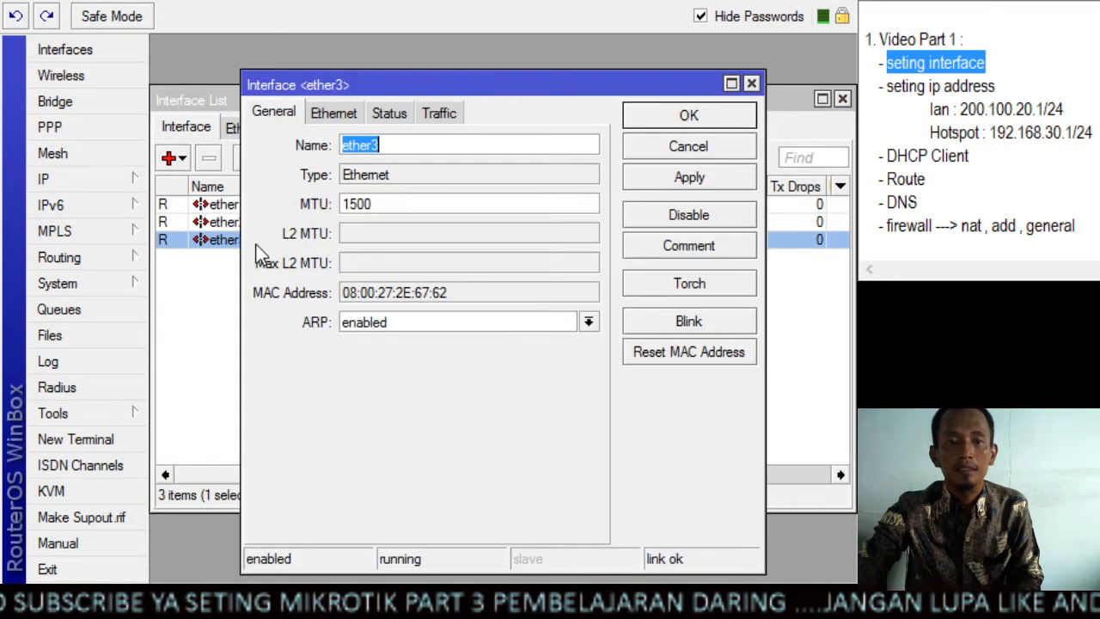
{"action": "left_click", "coordinate": [403, 151]}
{"action": "type", "text": "_"}
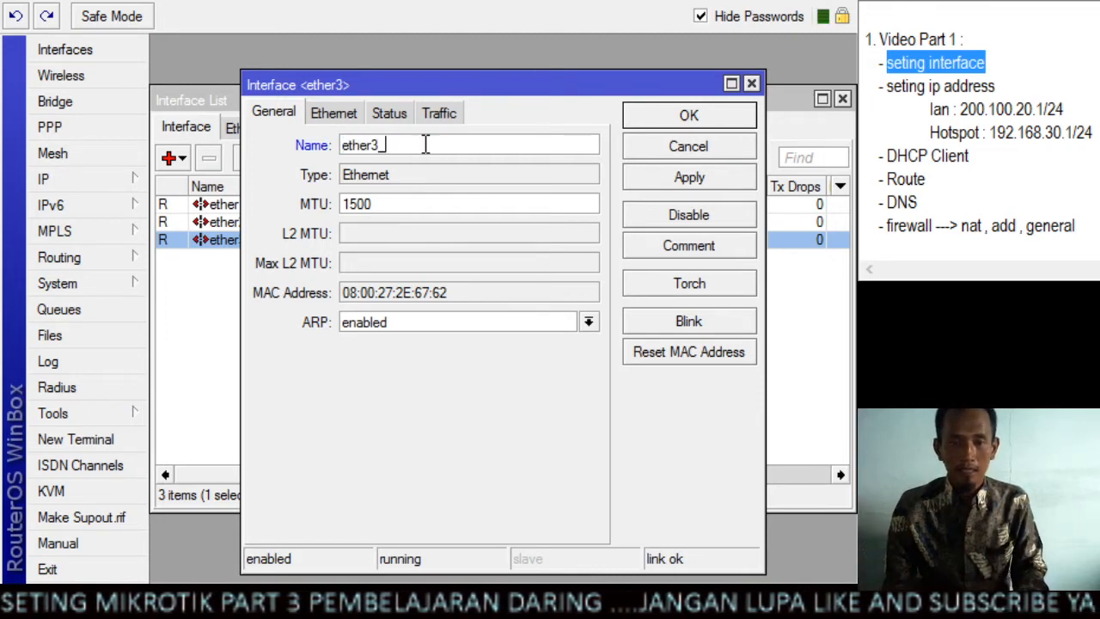
{"action": "type", "text": "HOTSPOT"}
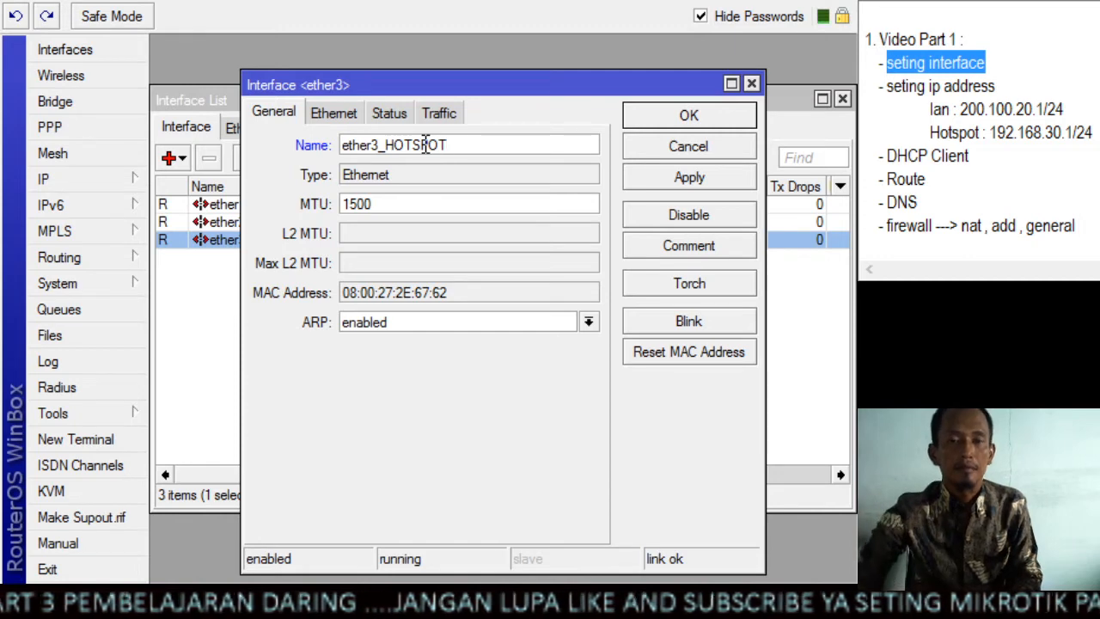
{"action": "left_click", "coordinate": [638, 177]}
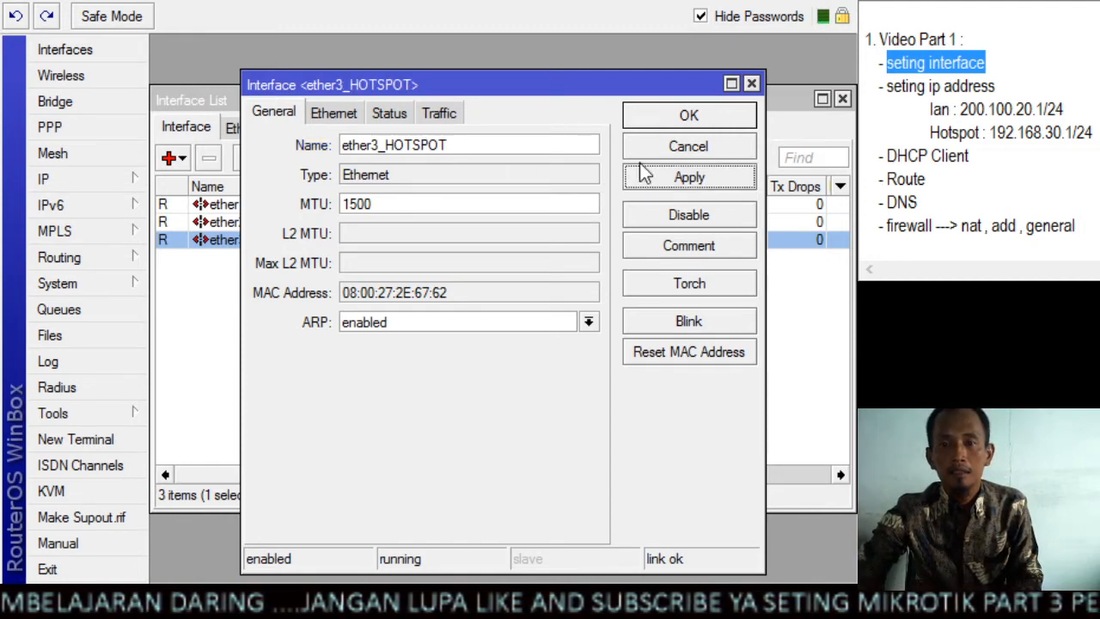
{"action": "left_click", "coordinate": [654, 118]}
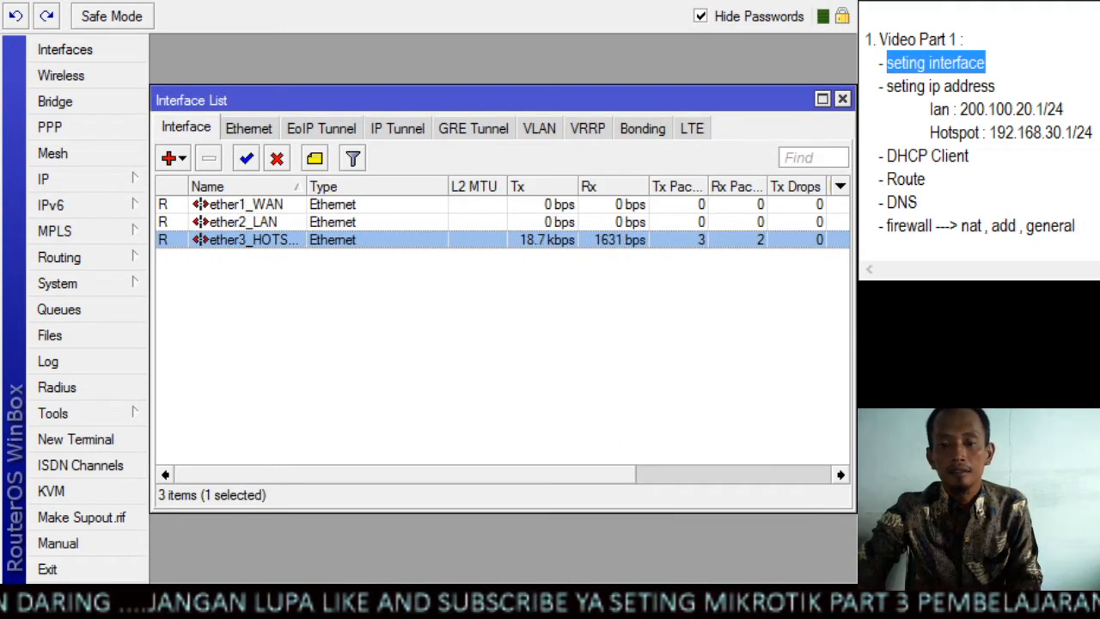
{"action": "left_click", "coordinate": [1006, 64]}
{"action": "left_click_drag", "start_coordinate": [992, 65], "coordinate": [885, 62]}
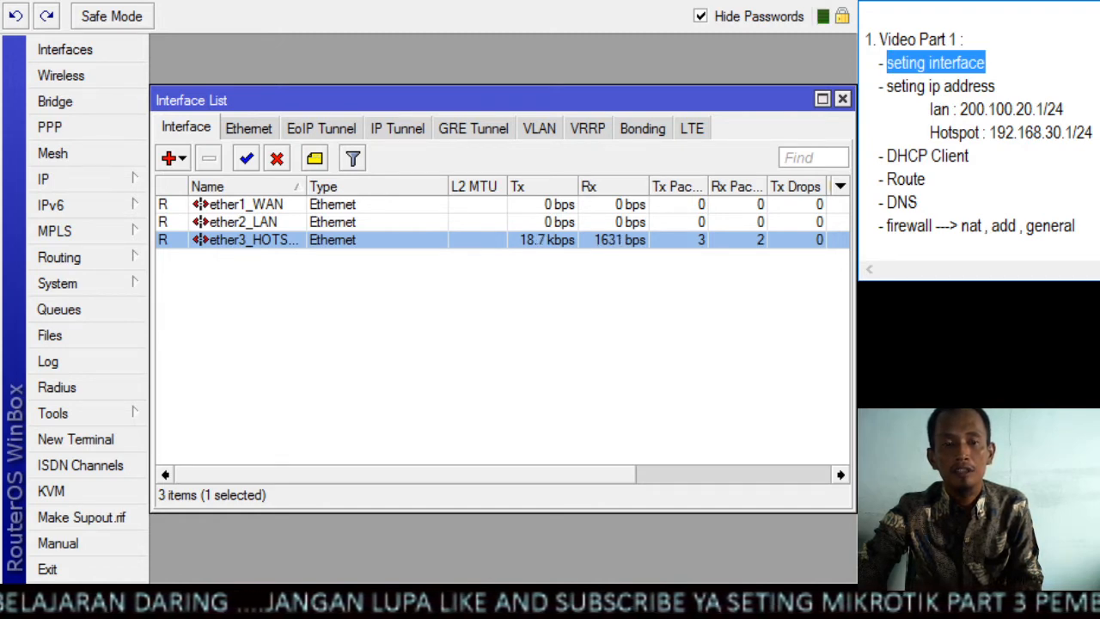
{"action": "left_click", "coordinate": [842, 99]}
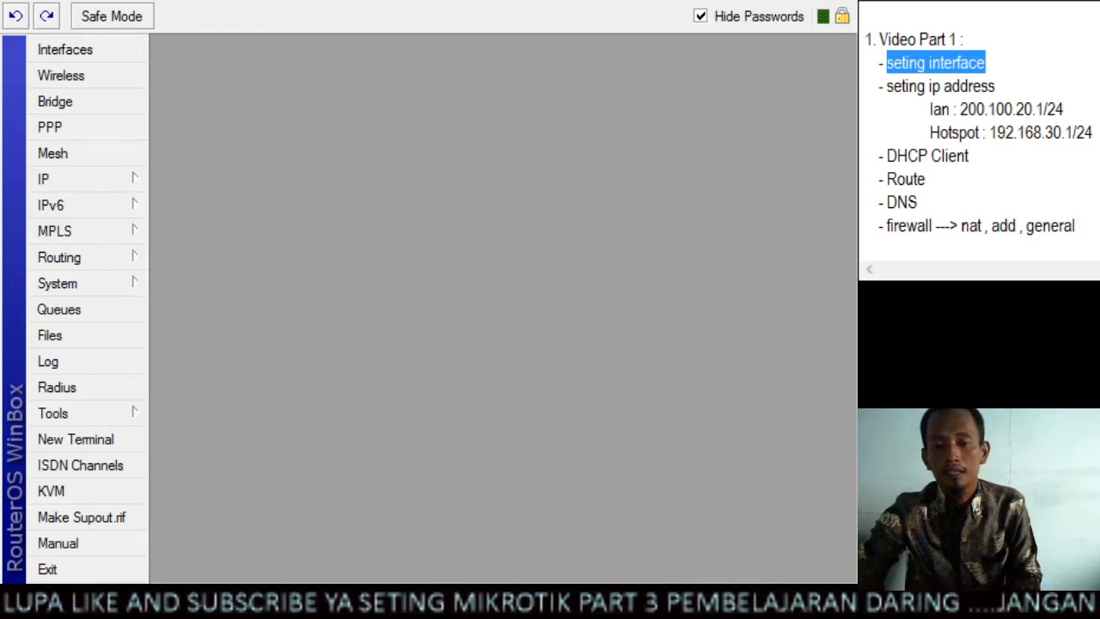
Open the IP address list and examine the default configuration entry's address, network and interface, widening the Address column
{"action": "left_click_drag", "start_coordinate": [887, 85], "coordinate": [998, 85]}
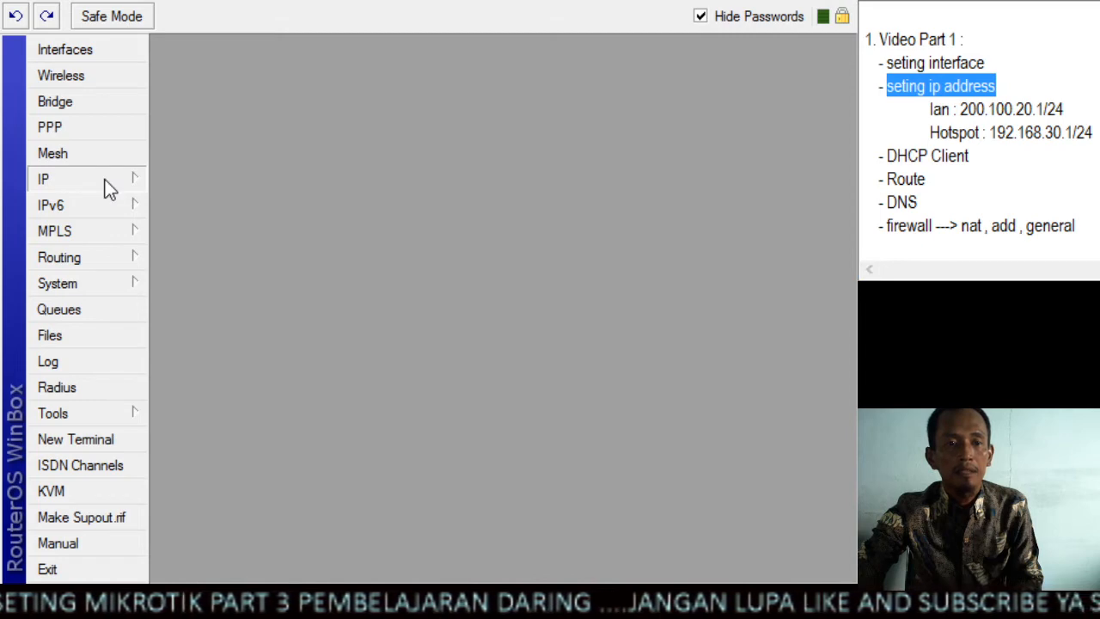
{"action": "left_click", "coordinate": [214, 235]}
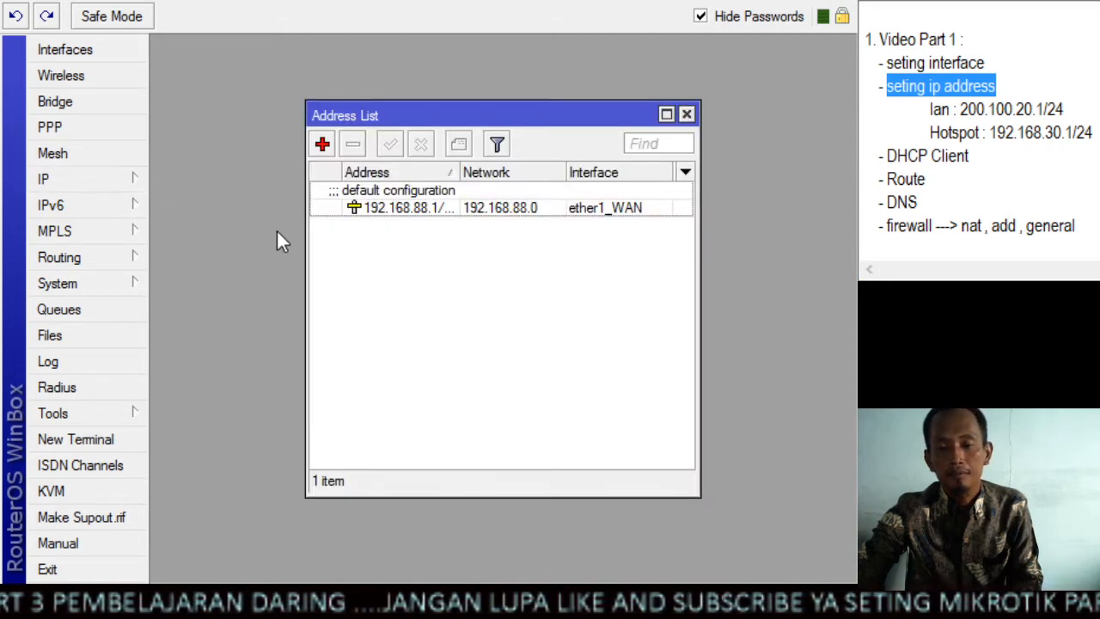
{"action": "left_click", "coordinate": [450, 213]}
{"action": "left_click_drag", "start_coordinate": [458, 172], "coordinate": [498, 174]}
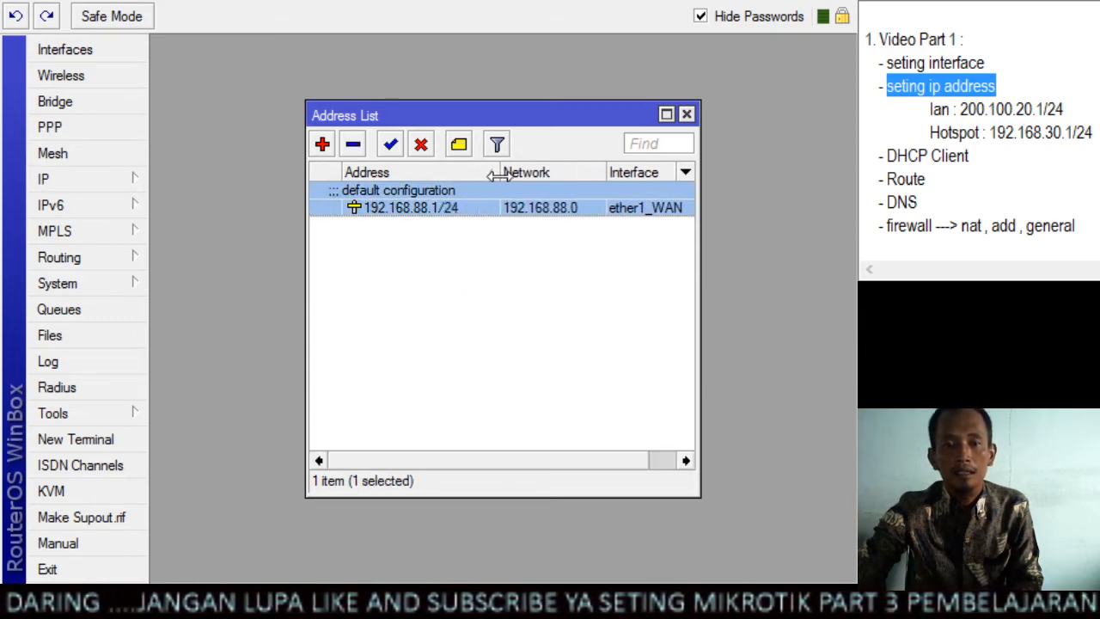
{"action": "left_click", "coordinate": [465, 260]}
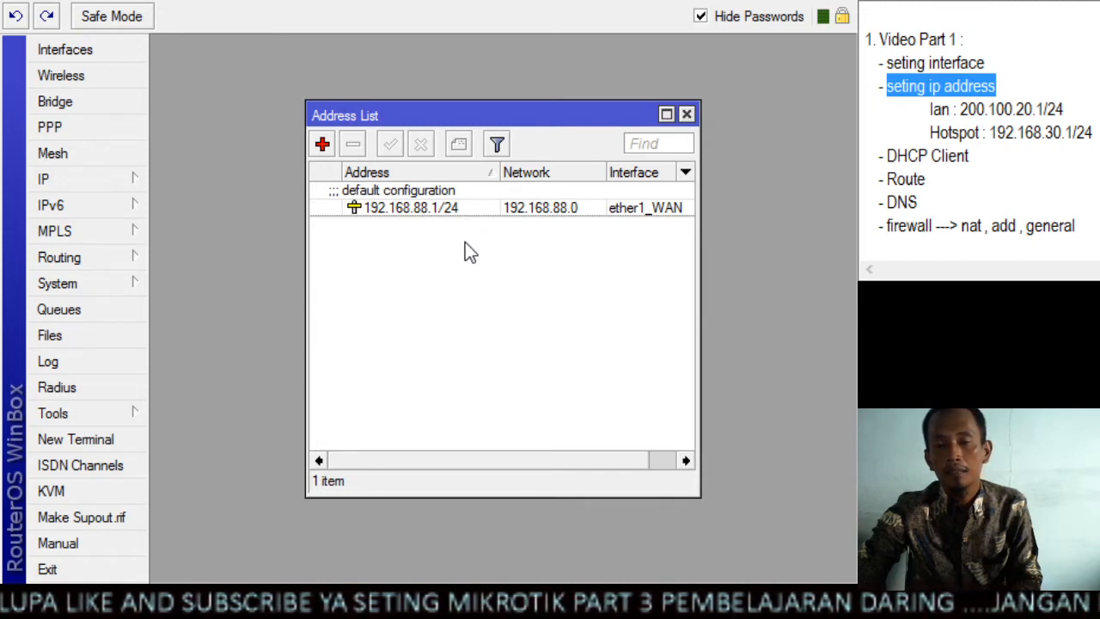
{"action": "left_click", "coordinate": [519, 212]}
{"action": "left_click", "coordinate": [563, 248]}
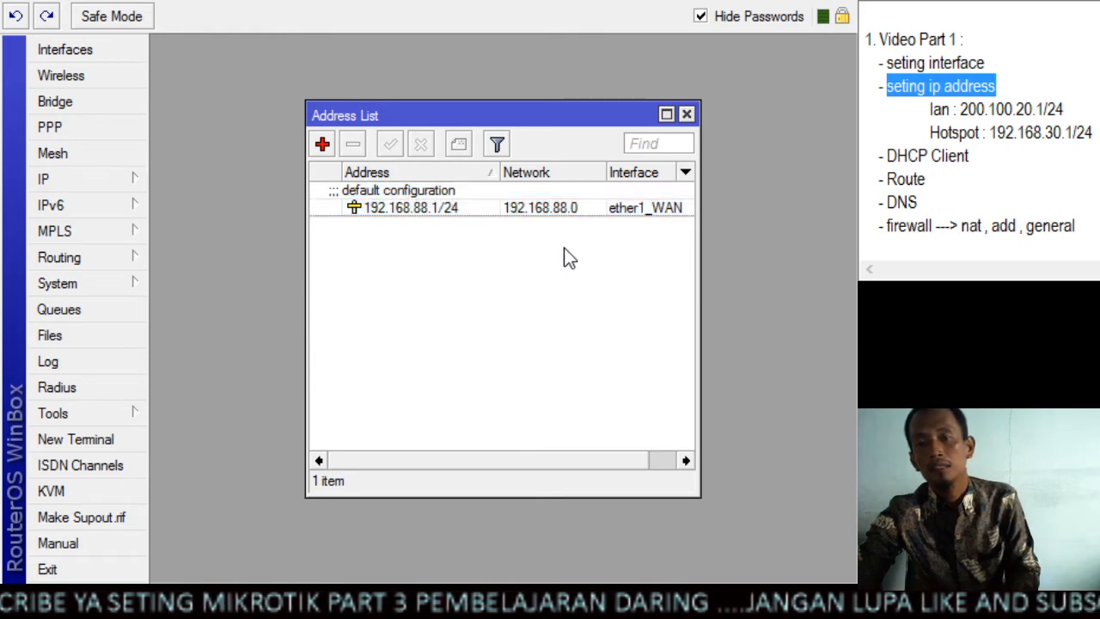
{"action": "left_click", "coordinate": [439, 209]}
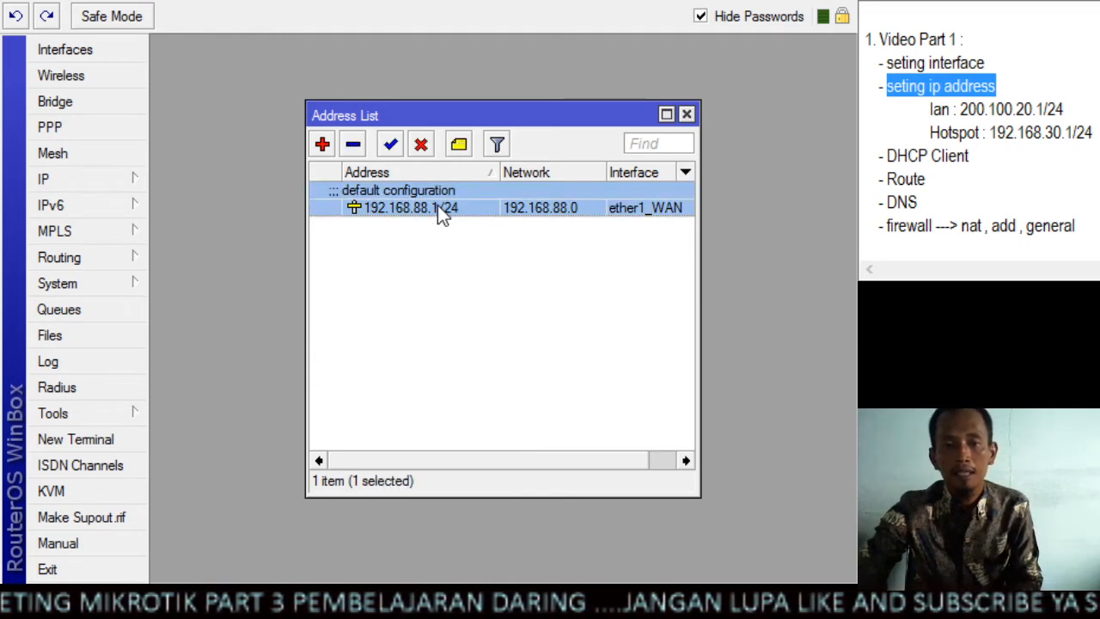
{"action": "left_click", "coordinate": [512, 292]}
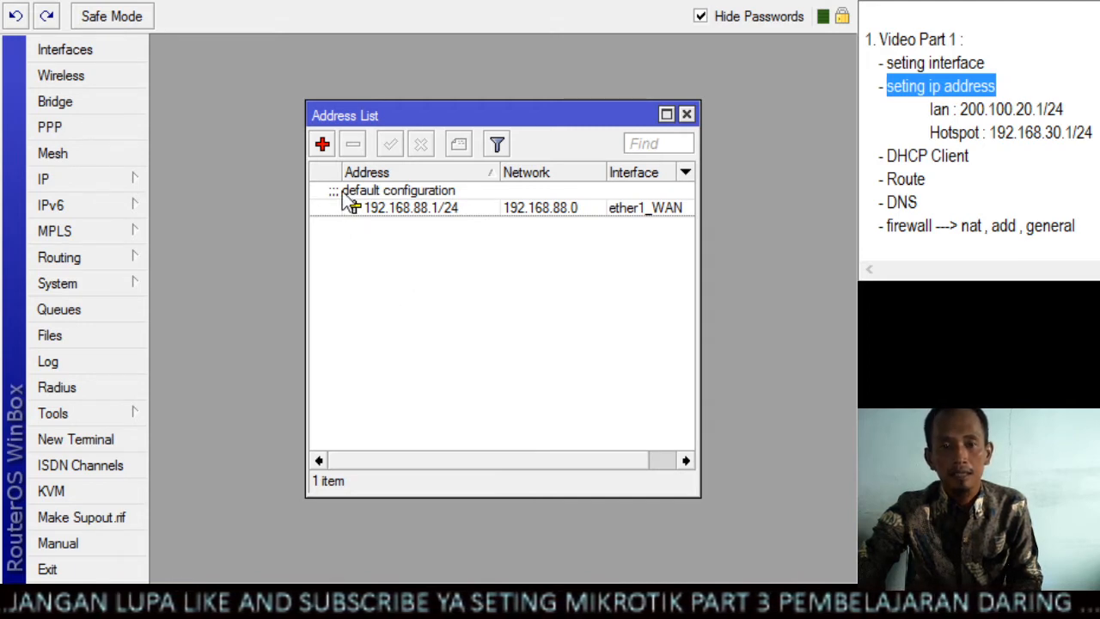
Create a new IP address entry and set its address to 200.100.20.1/24
{"action": "left_click", "coordinate": [324, 146]}
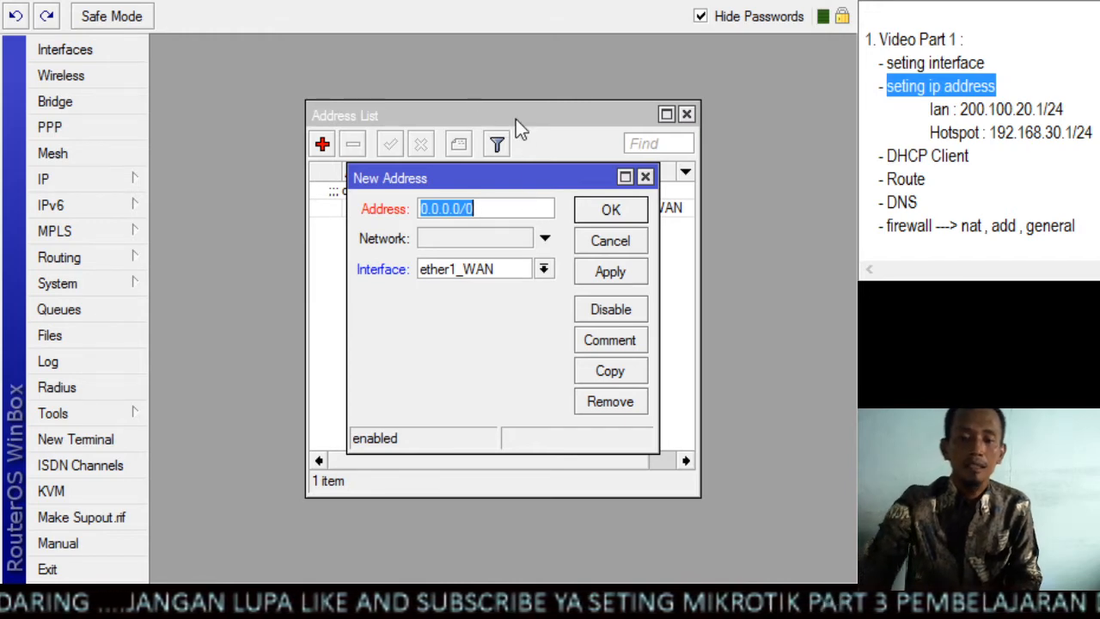
{"action": "type", "text": "200"}
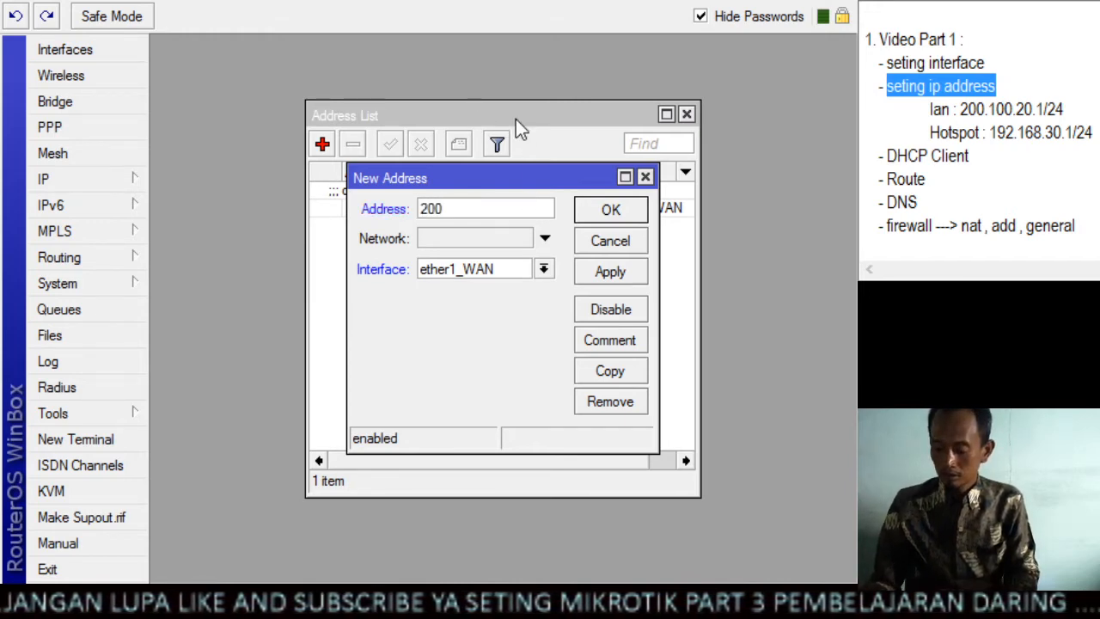
{"action": "type", "text": ".100"}
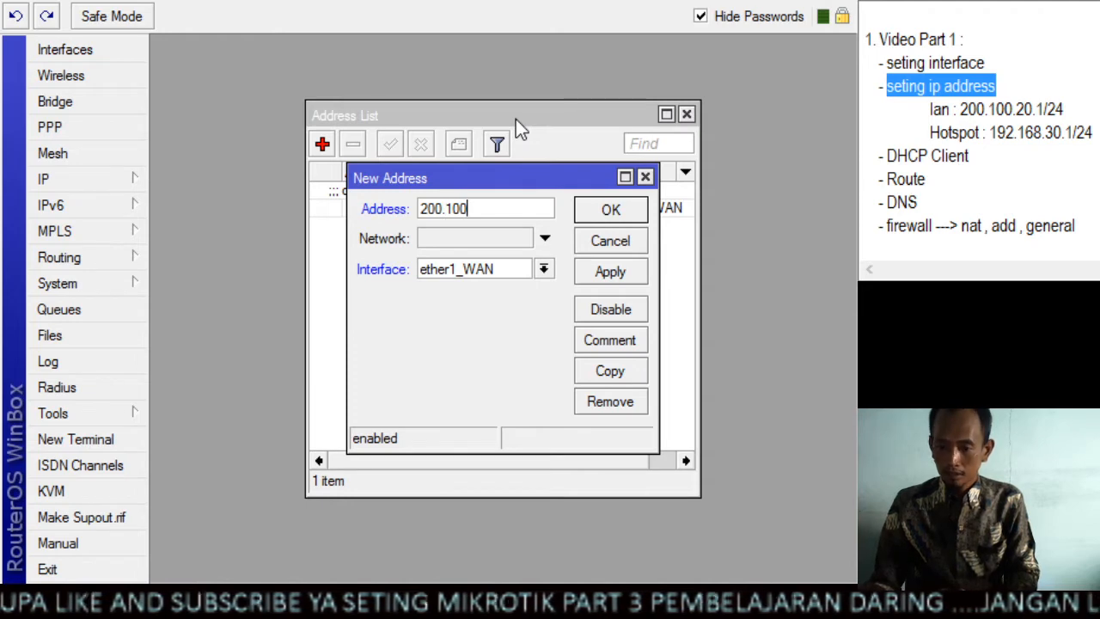
{"action": "type", "text": ".20."}
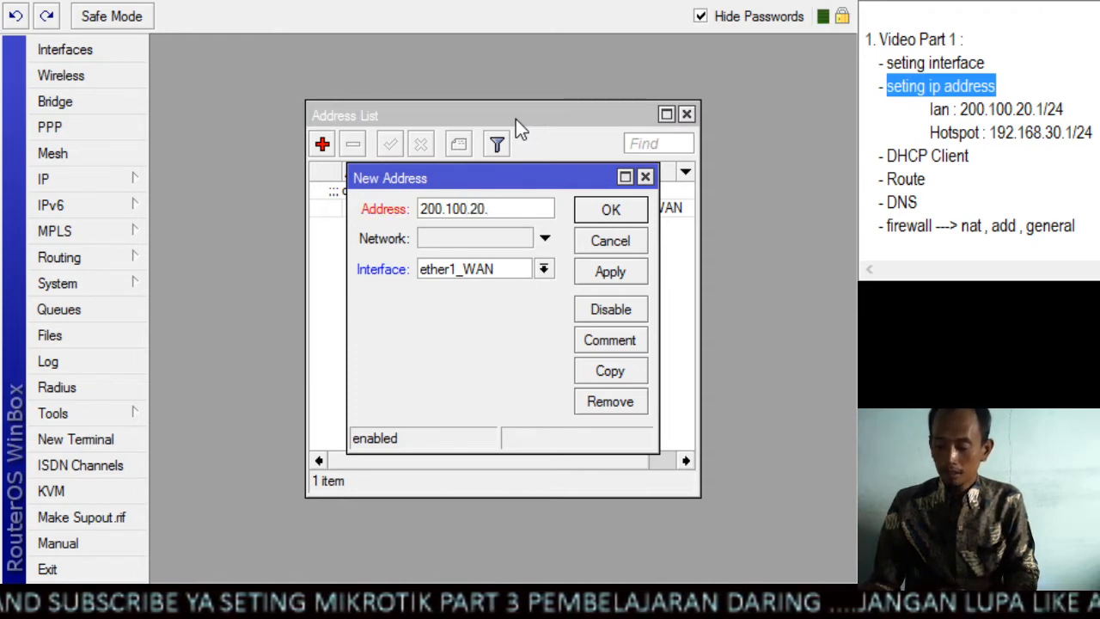
{"action": "type", "text": "1/"}
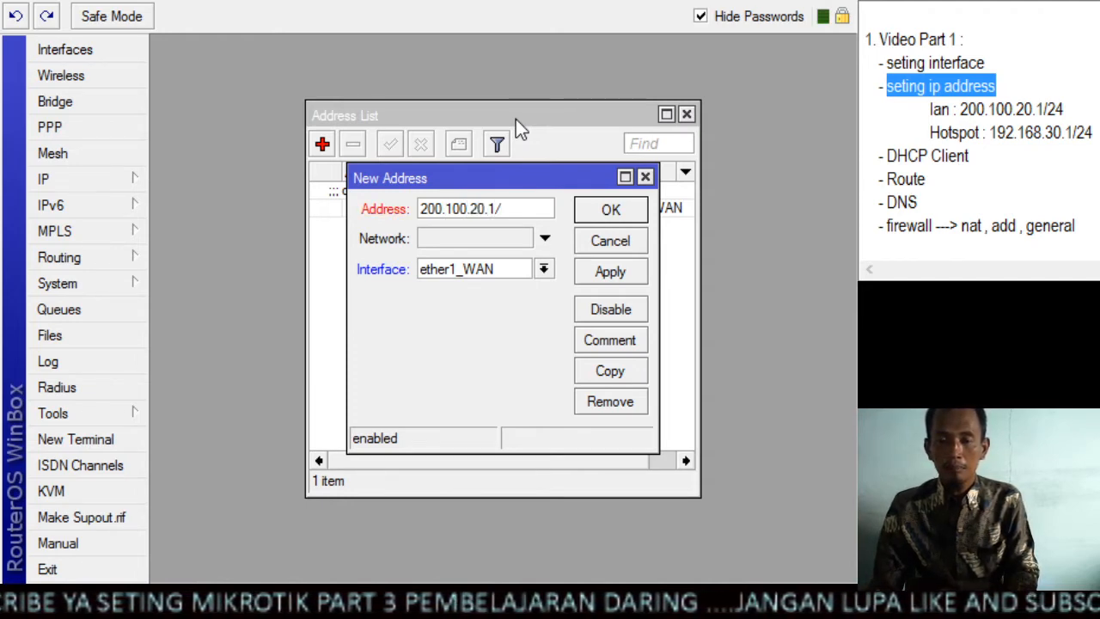
{"action": "type", "text": "24"}
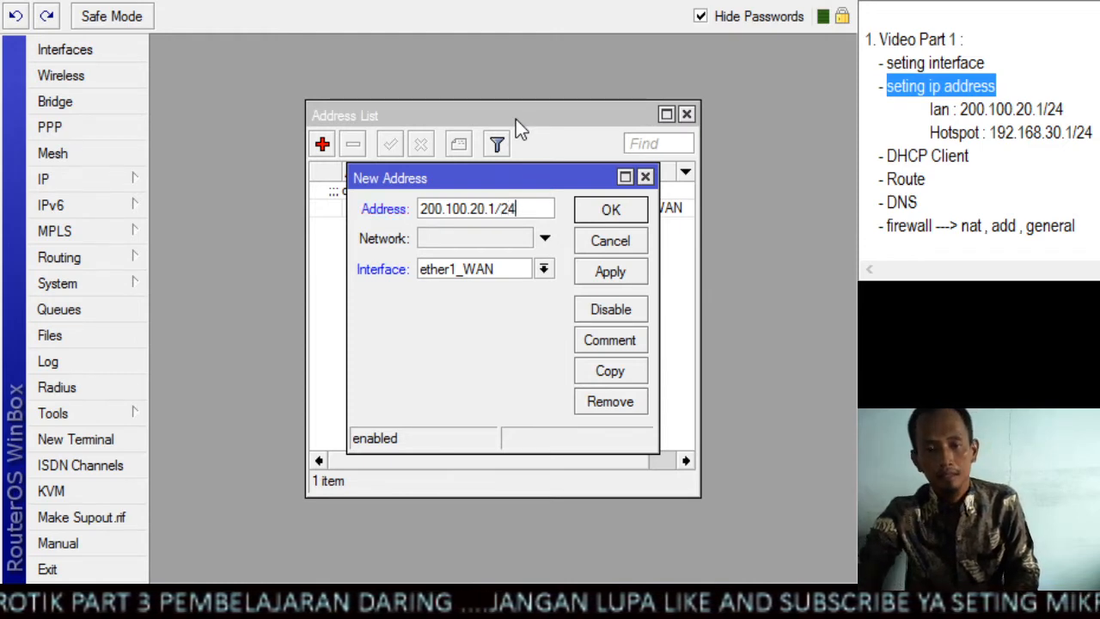
{"action": "left_click_drag", "start_coordinate": [526, 208], "coordinate": [414, 200]}
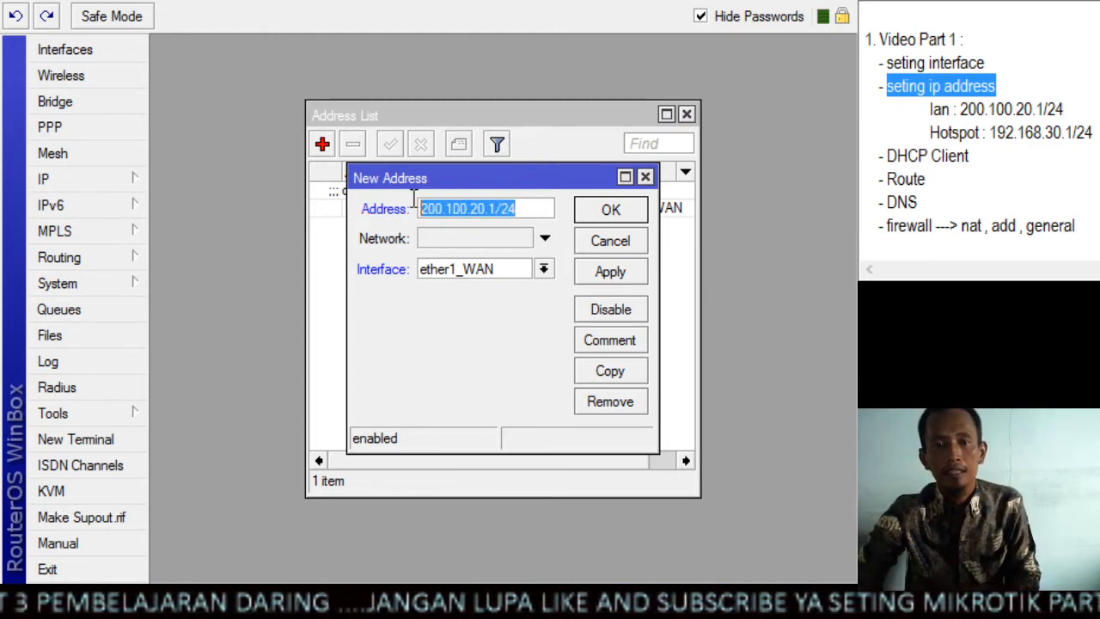
{"action": "left_click", "coordinate": [538, 206]}
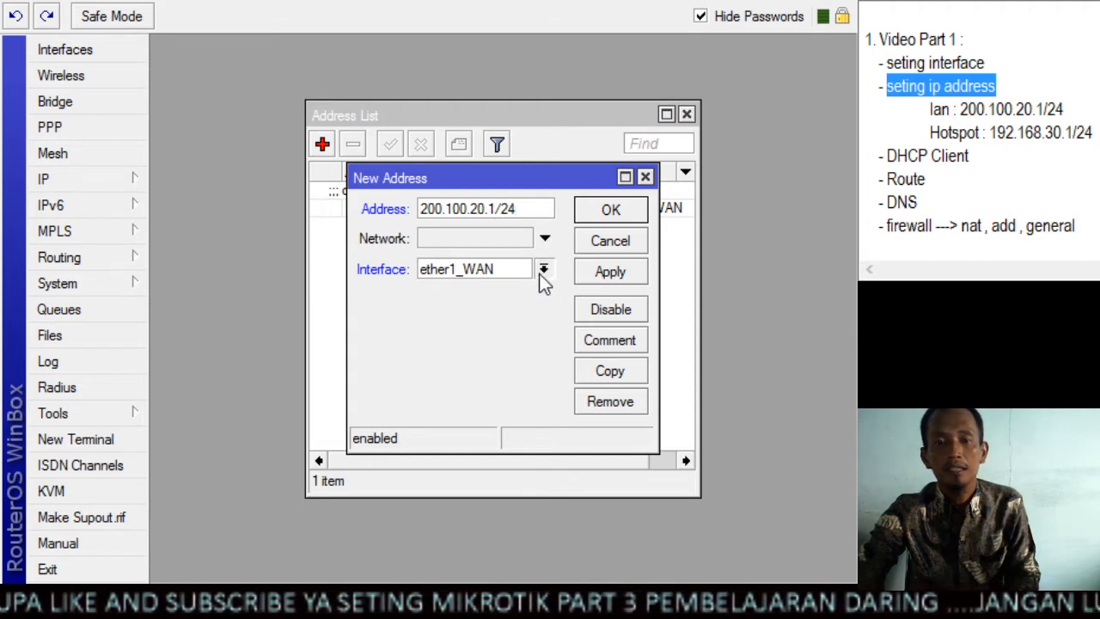
Assign the new address entry to the ether2_LAN interface, check it against the LAN address in the notes, and save it
{"action": "left_click", "coordinate": [523, 299]}
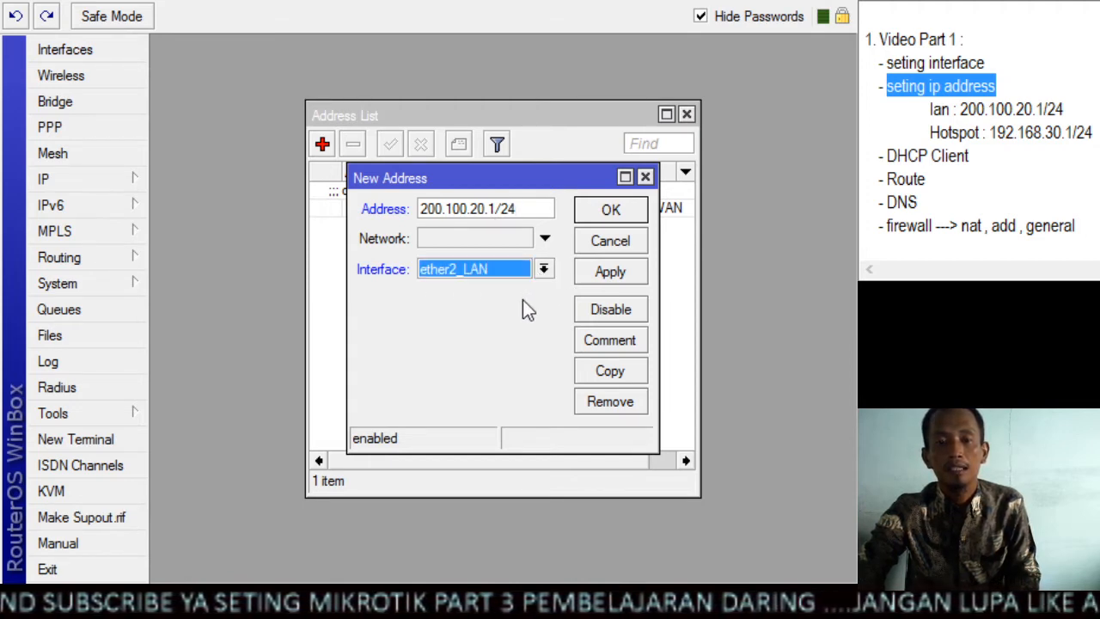
{"action": "left_click", "coordinate": [1077, 110]}
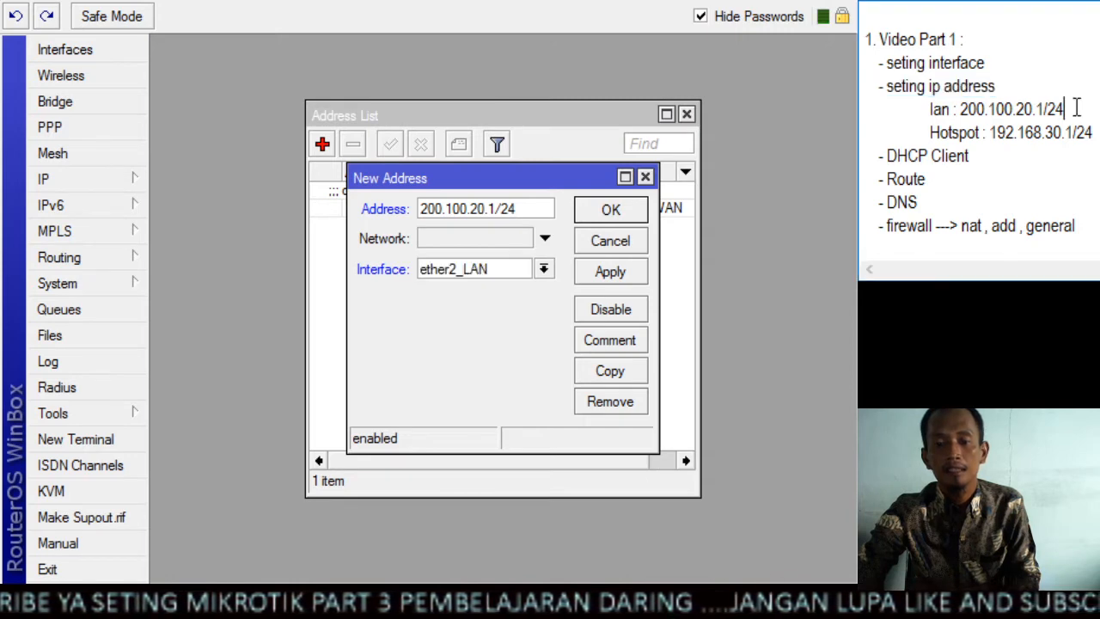
{"action": "double_click", "coordinate": [1031, 109]}
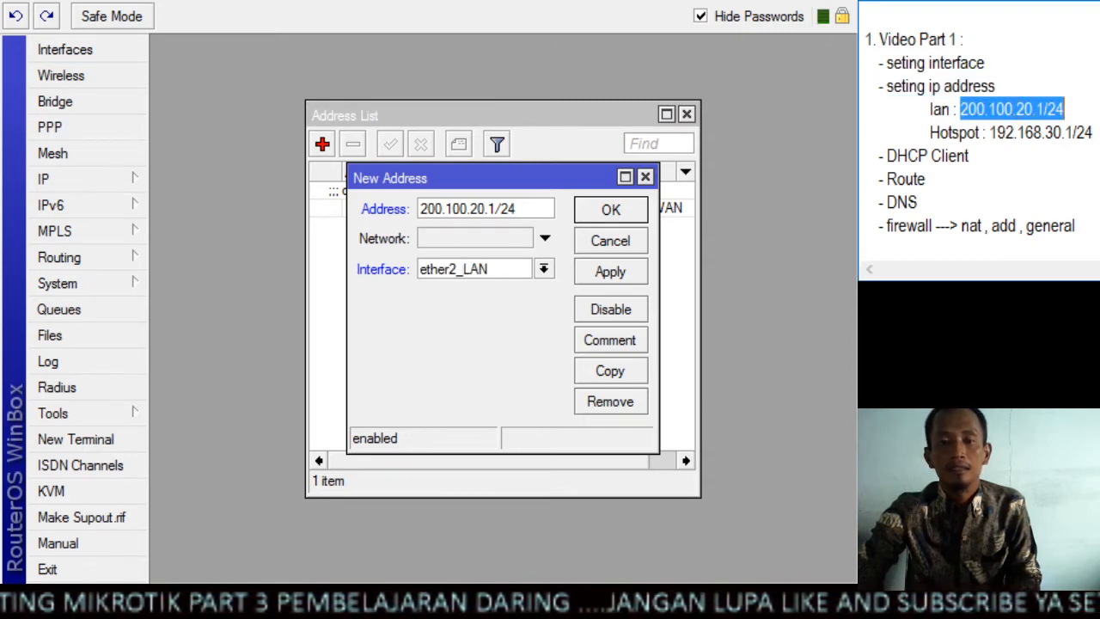
{"action": "left_click", "coordinate": [611, 271]}
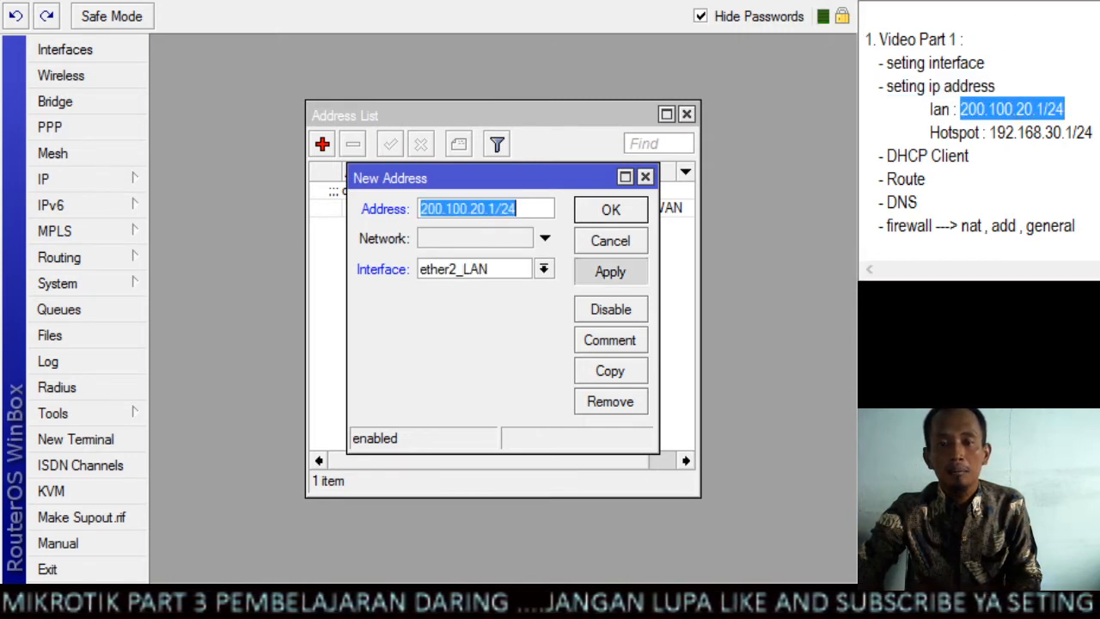
{"action": "left_click", "coordinate": [610, 212]}
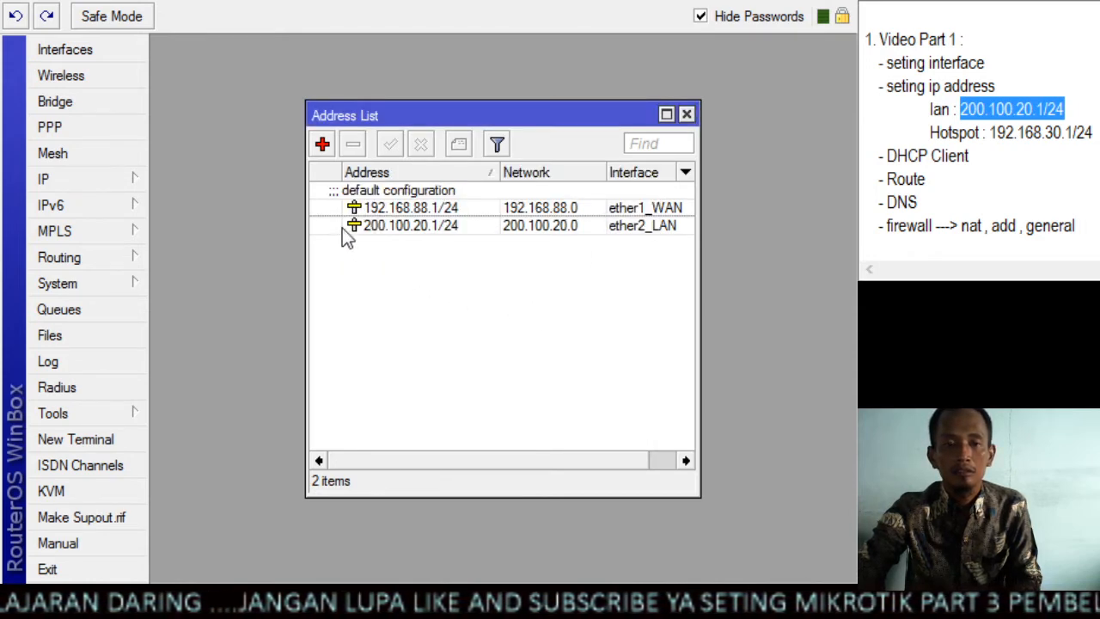
Add the IP address 192.168.30.1/24 on the ether3_HOTSPOT interface and save the entry
{"action": "left_click", "coordinate": [322, 145]}
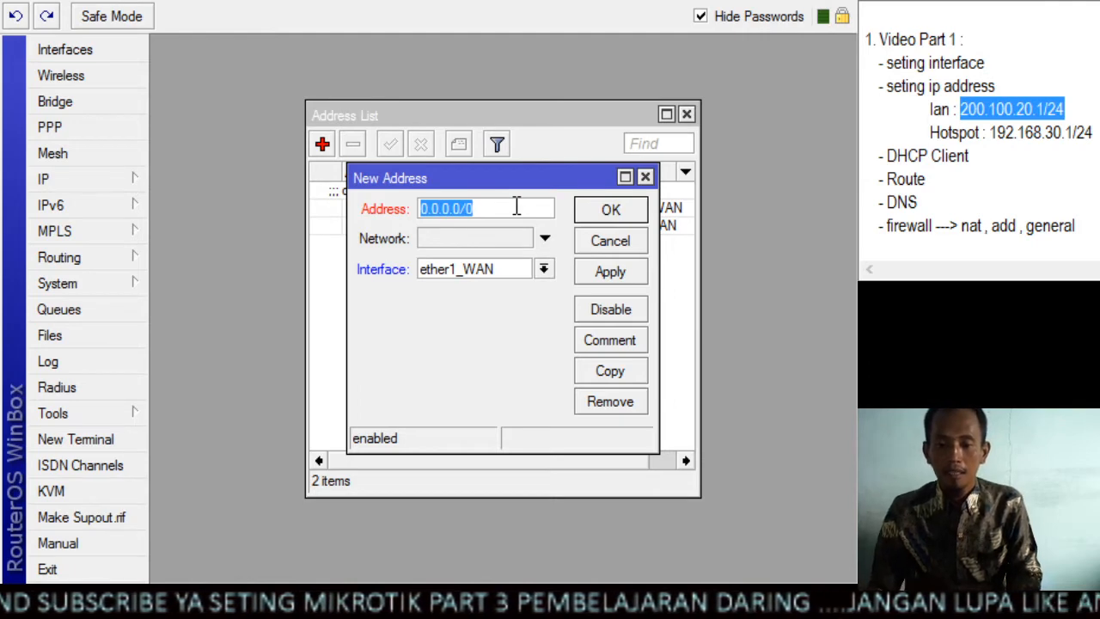
{"action": "type", "text": "19"}
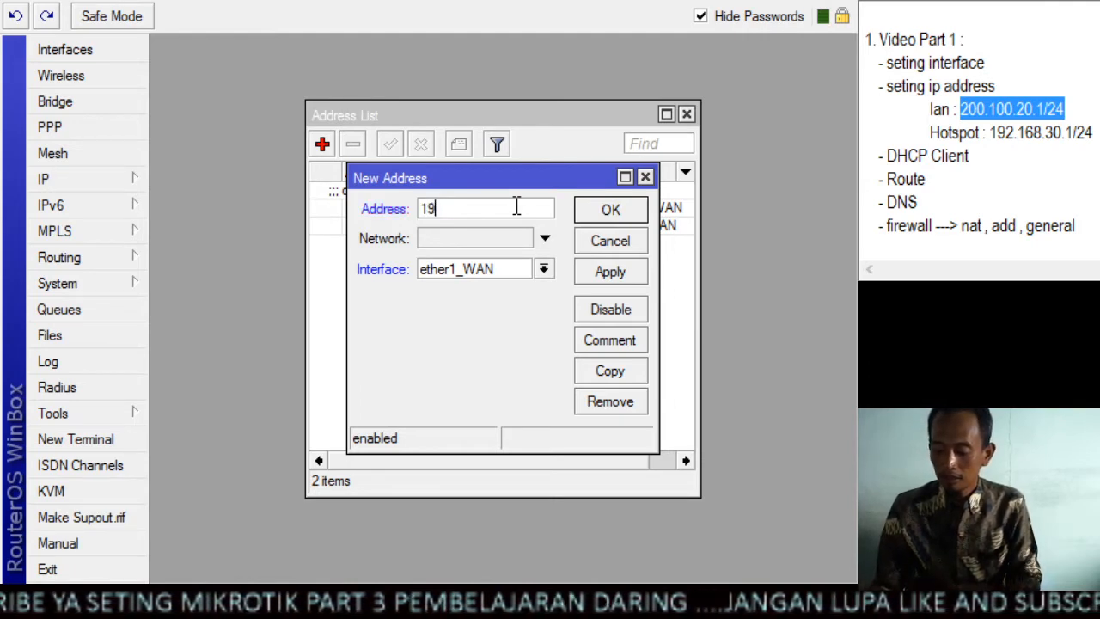
{"action": "type", "text": "2.168"}
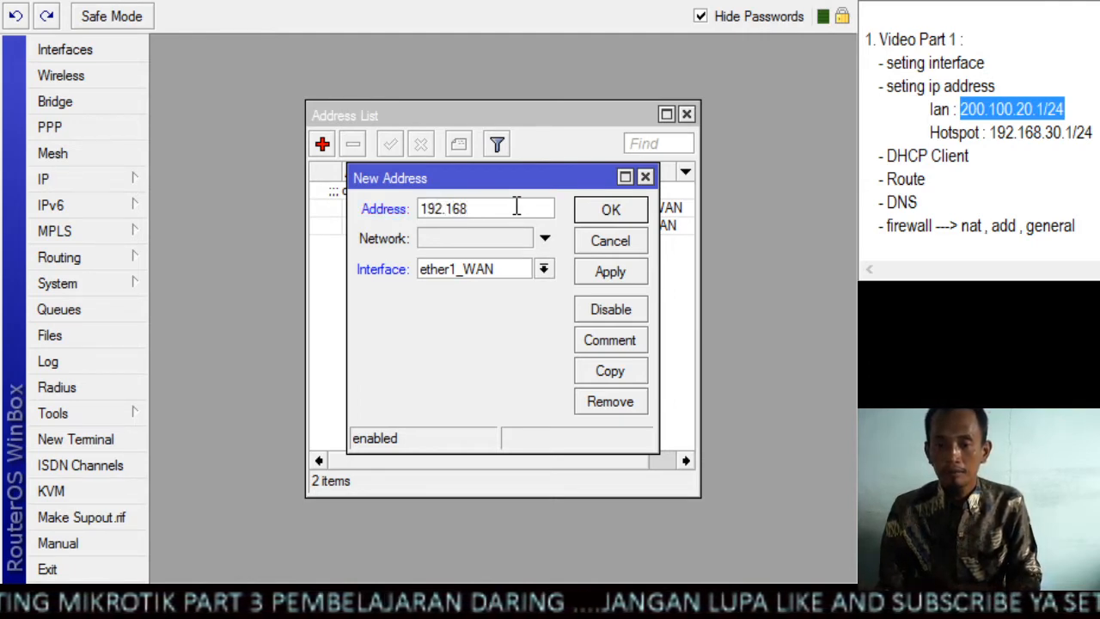
{"action": "type", "text": ".30."}
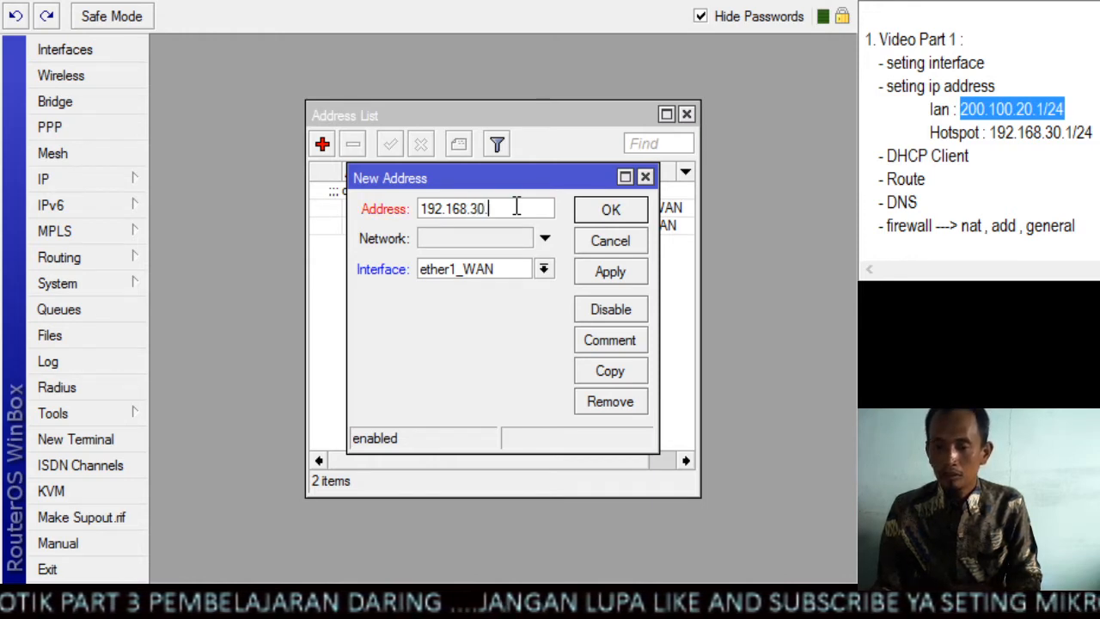
{"action": "type", "text": "1/2"}
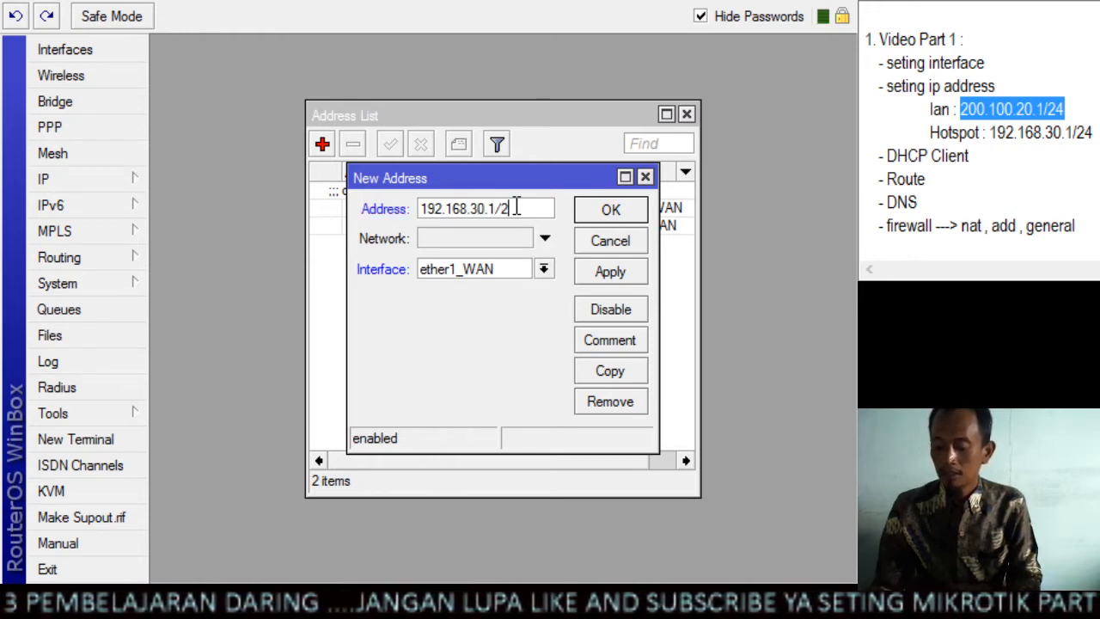
{"action": "type", "text": "4"}
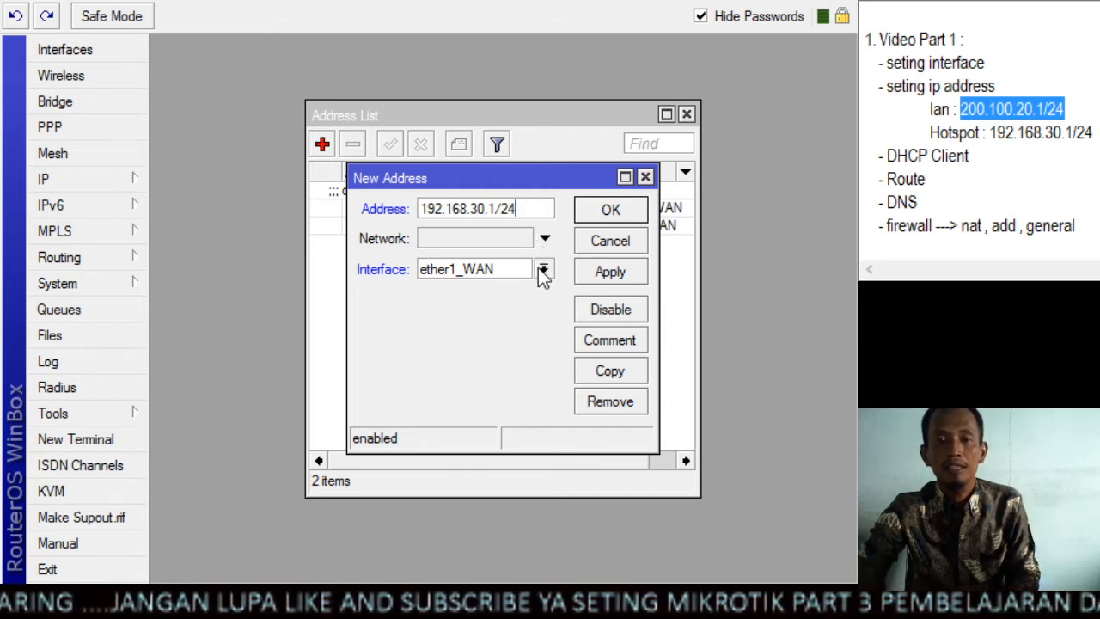
{"action": "left_click", "coordinate": [532, 315]}
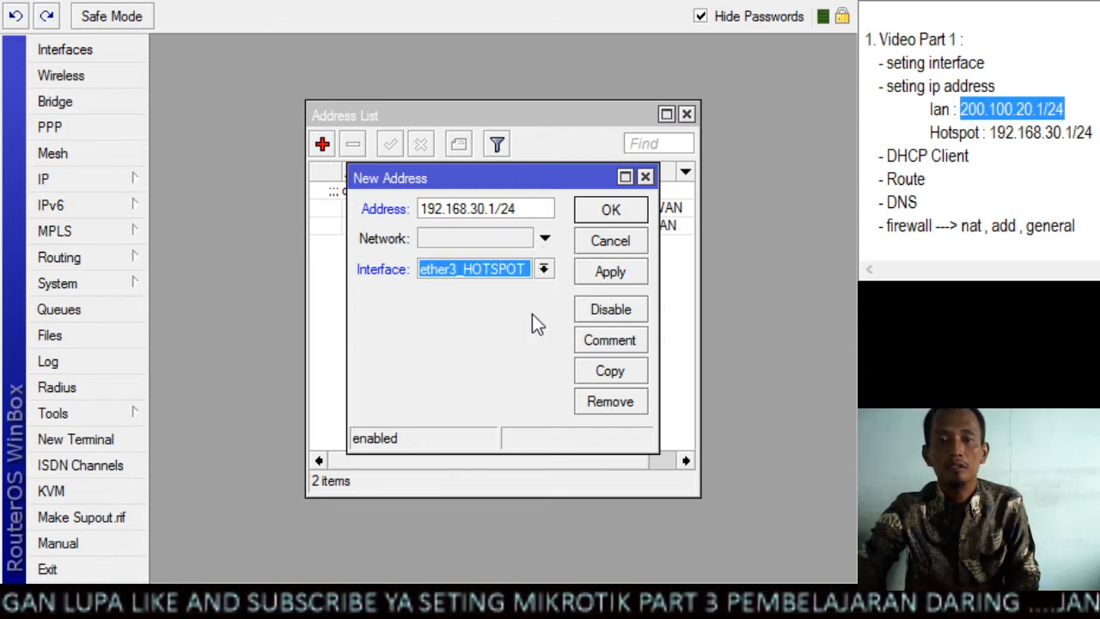
{"action": "left_click", "coordinate": [604, 273]}
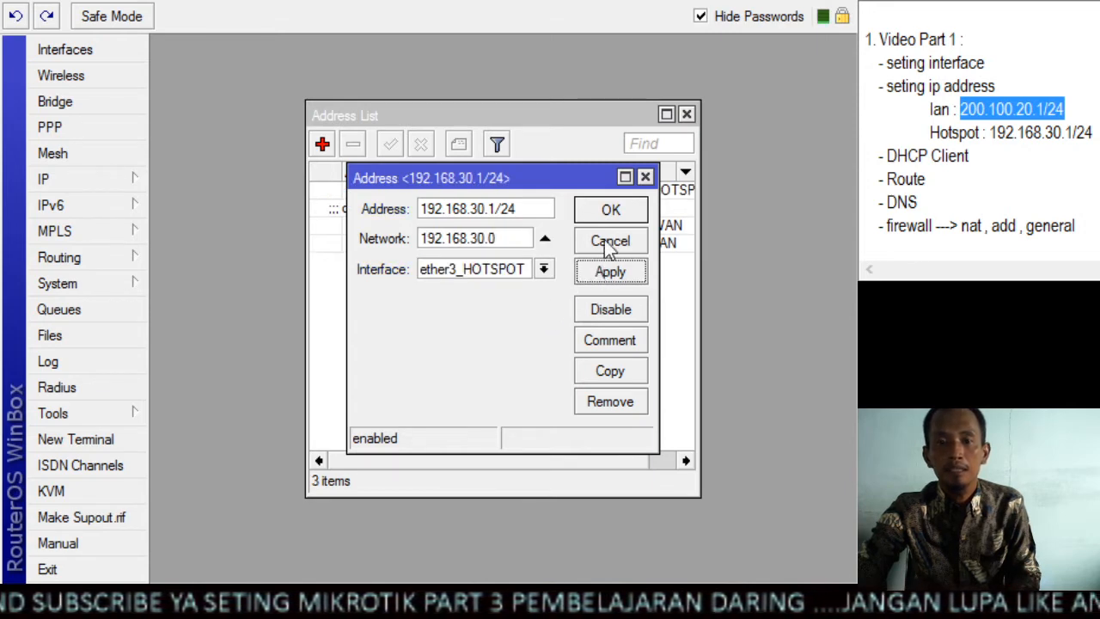
{"action": "left_click", "coordinate": [618, 214]}
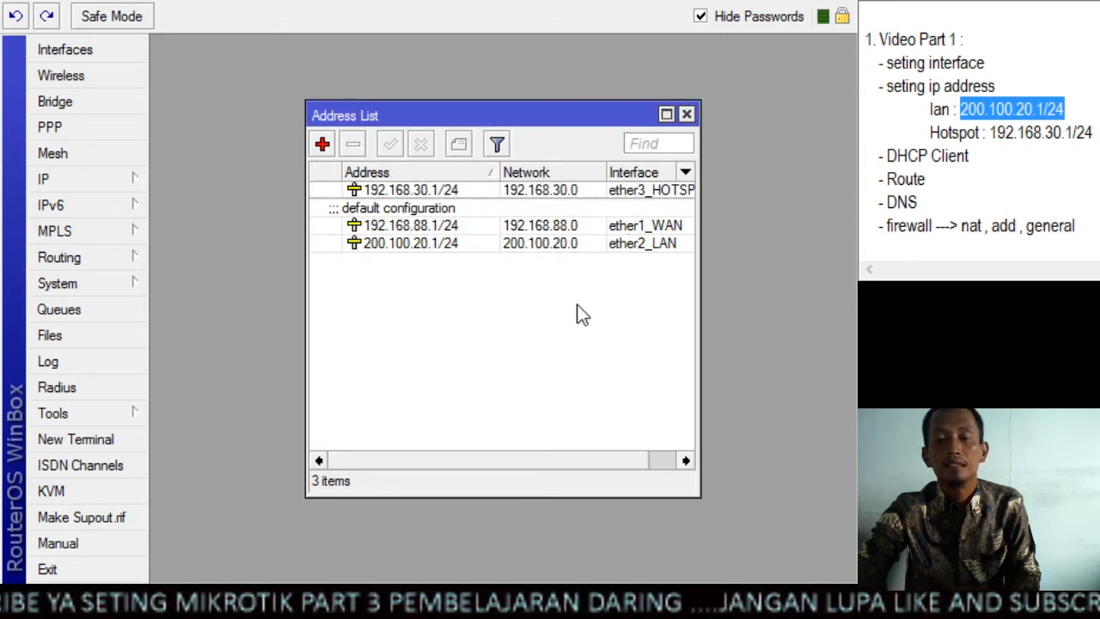
Review the hotspot address and the remaining tasks in the setup notes, and close the address list
{"action": "left_click_drag", "start_coordinate": [1093, 132], "coordinate": [930, 132]}
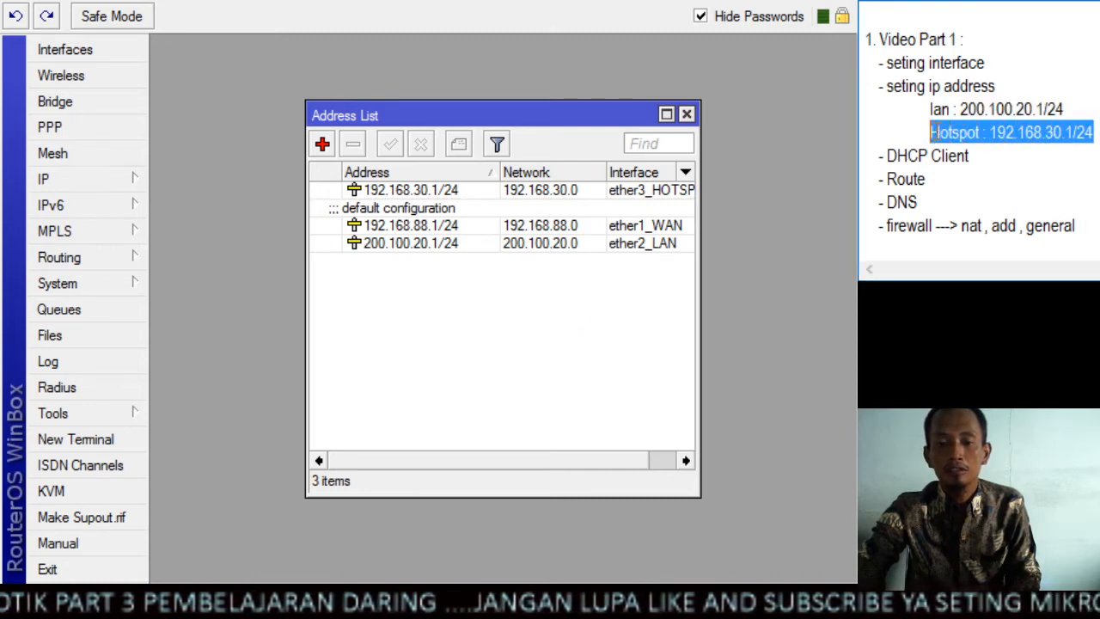
{"action": "scroll", "coordinate": [1043, 115], "scroll_direction": "down", "scroll_amount": 1}
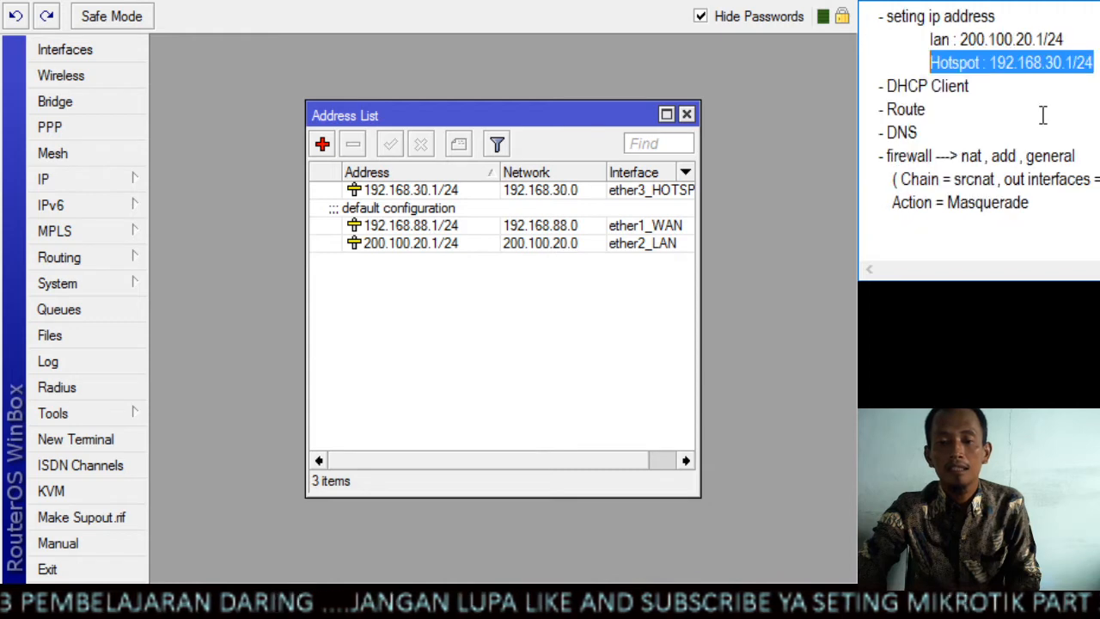
{"action": "scroll", "coordinate": [1043, 115], "scroll_direction": "down", "scroll_amount": 1}
{"action": "scroll", "coordinate": [1043, 115], "scroll_direction": "up", "scroll_amount": 1}
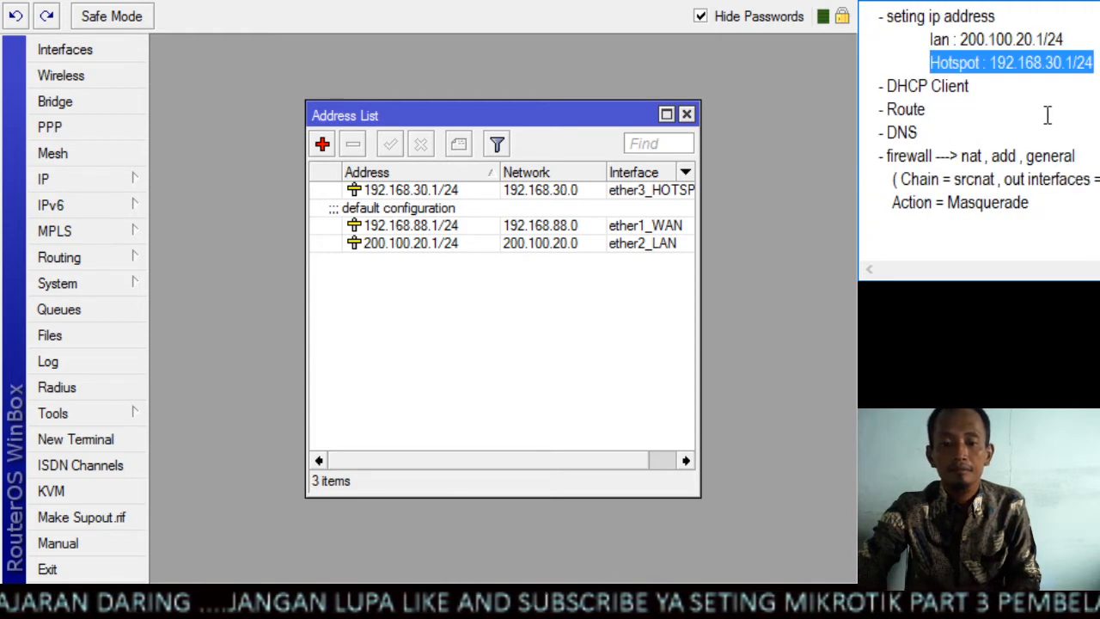
{"action": "left_click_drag", "start_coordinate": [547, 112], "coordinate": [550, 111]}
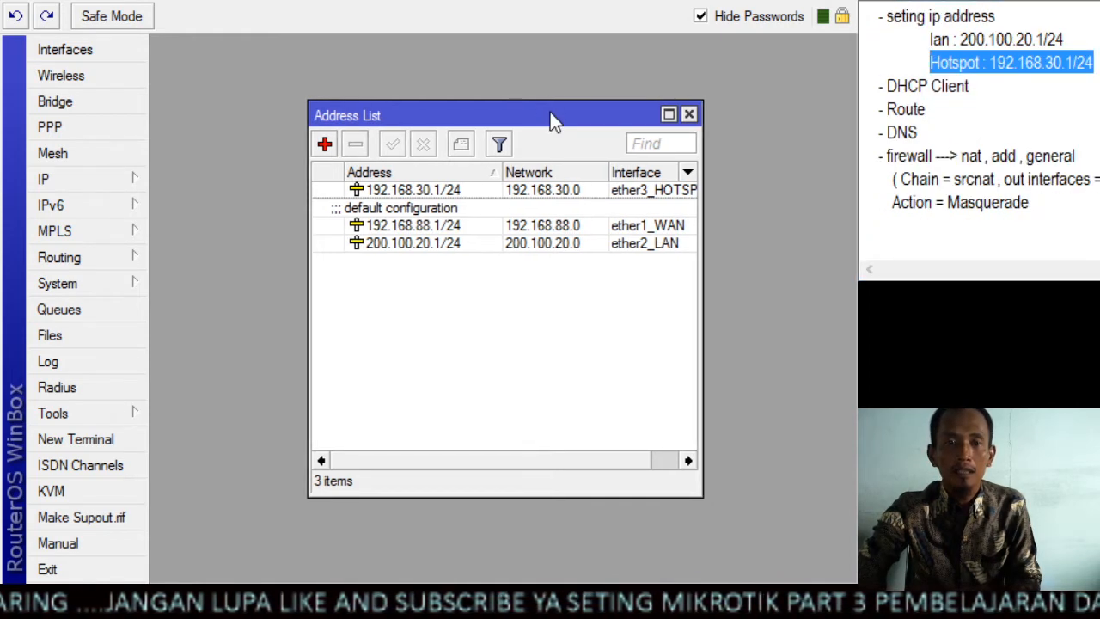
{"action": "left_click", "coordinate": [689, 114]}
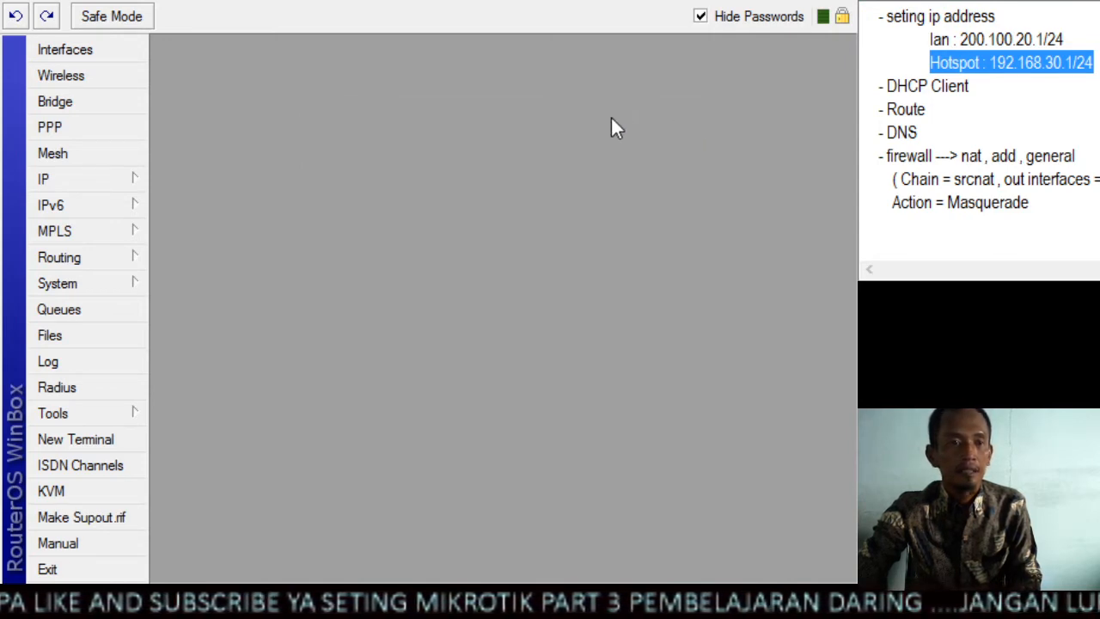
Add a DHCP client on the ether1_WAN interface, save it, and check its status in the DHCP client list
{"action": "left_click_drag", "start_coordinate": [975, 90], "coordinate": [891, 85]}
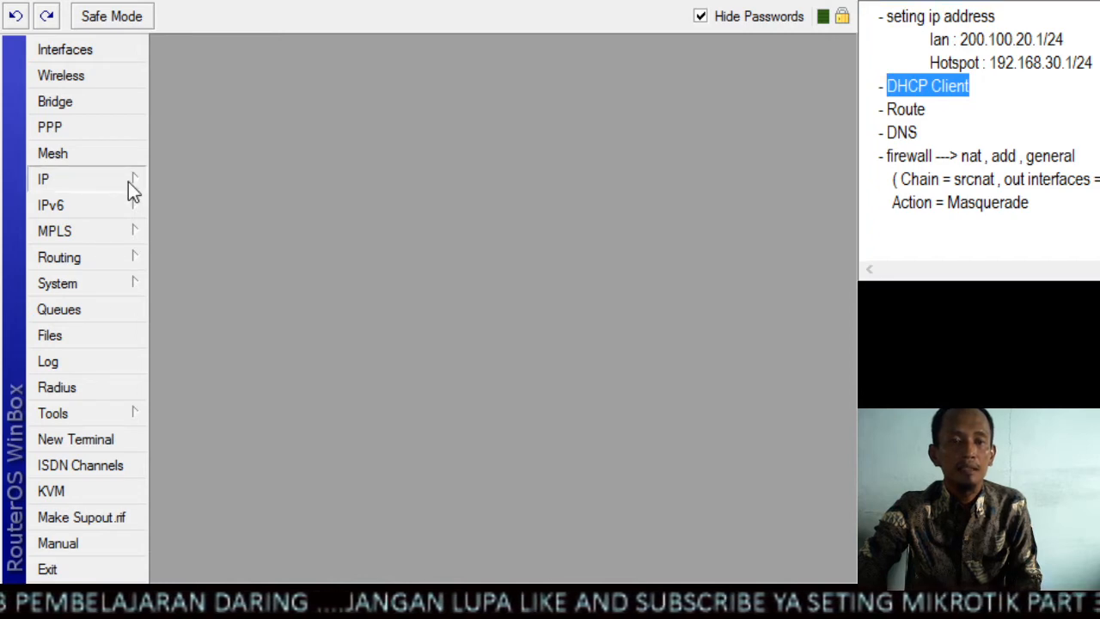
{"action": "left_click", "coordinate": [237, 260]}
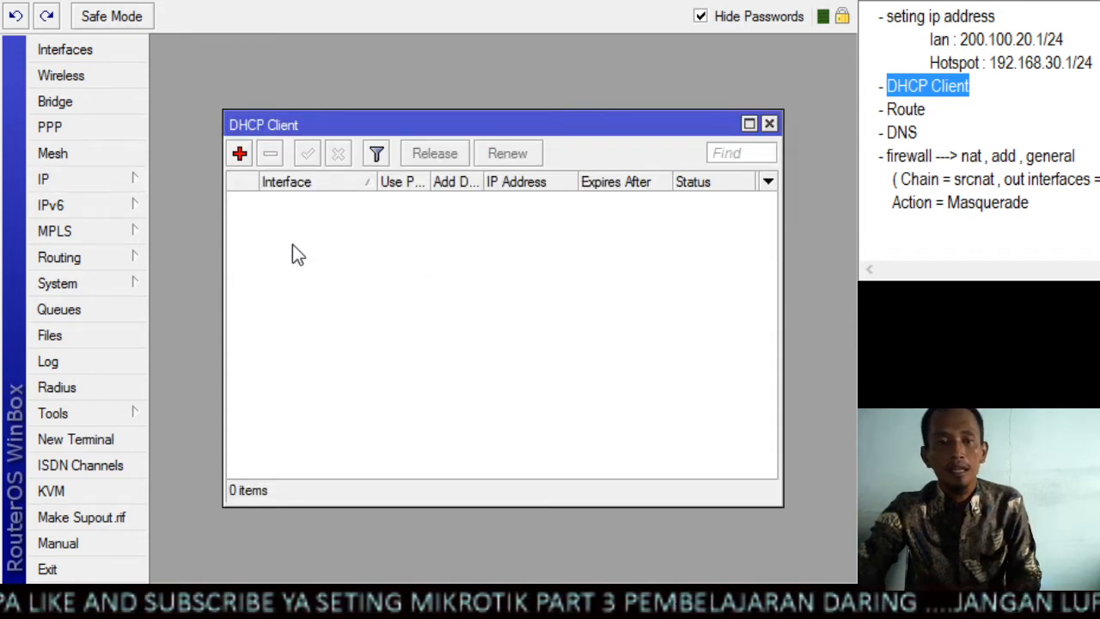
{"action": "left_click", "coordinate": [239, 154]}
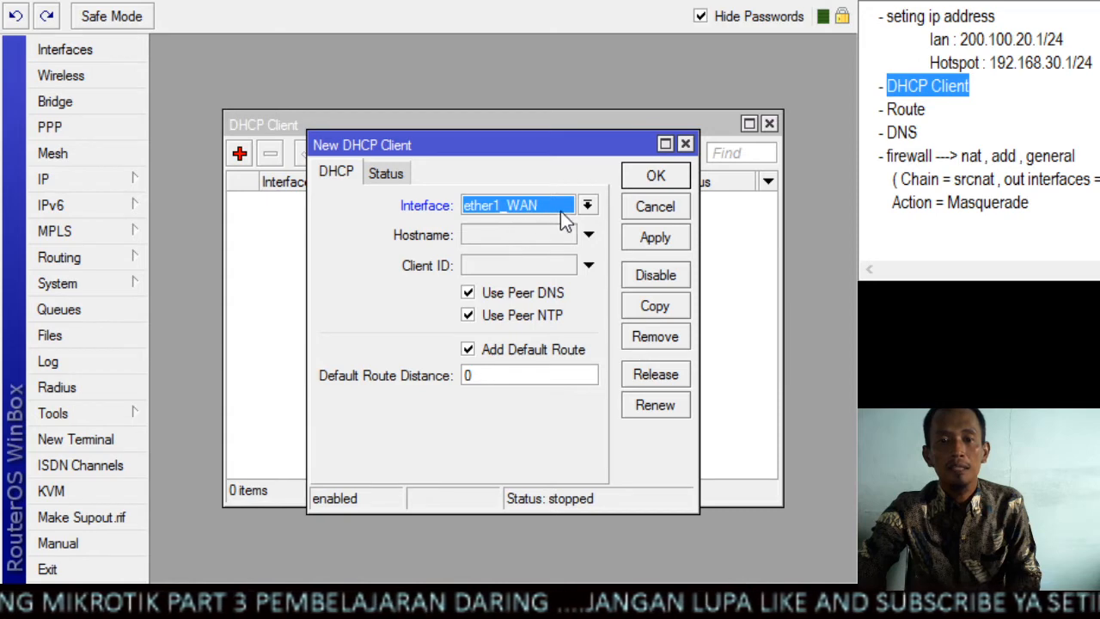
{"action": "left_click", "coordinate": [588, 208]}
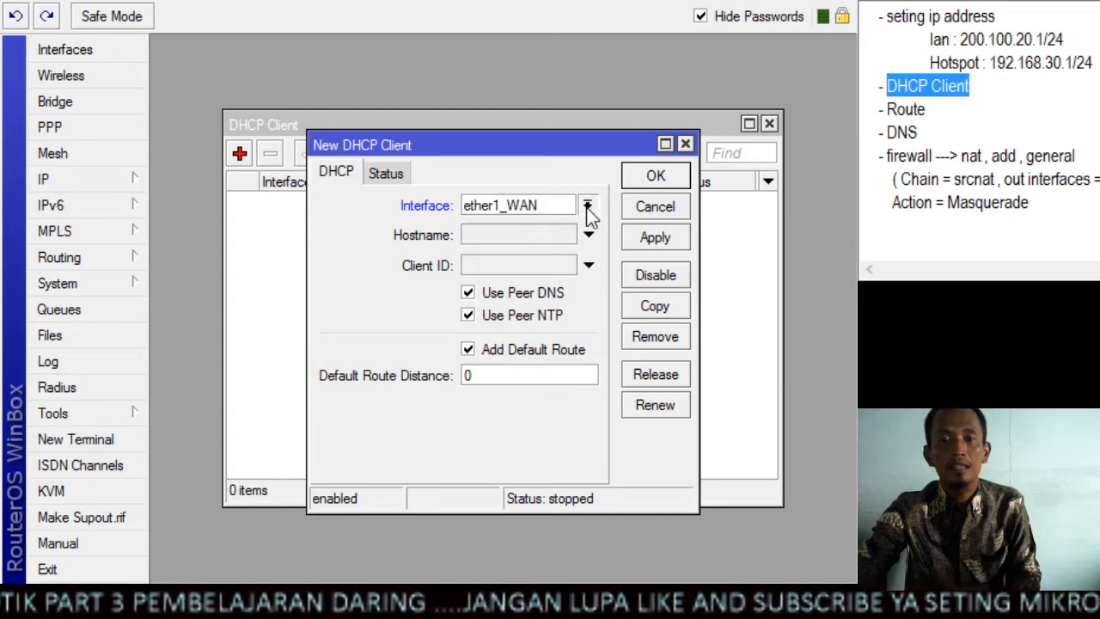
{"action": "left_click", "coordinate": [540, 225]}
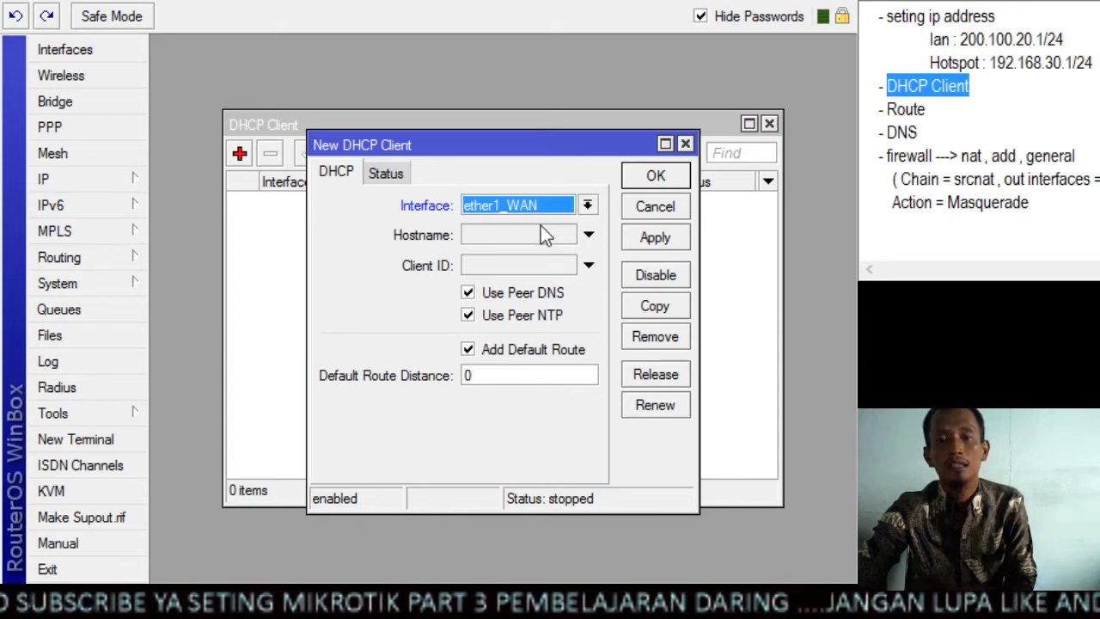
{"action": "left_click", "coordinate": [684, 237]}
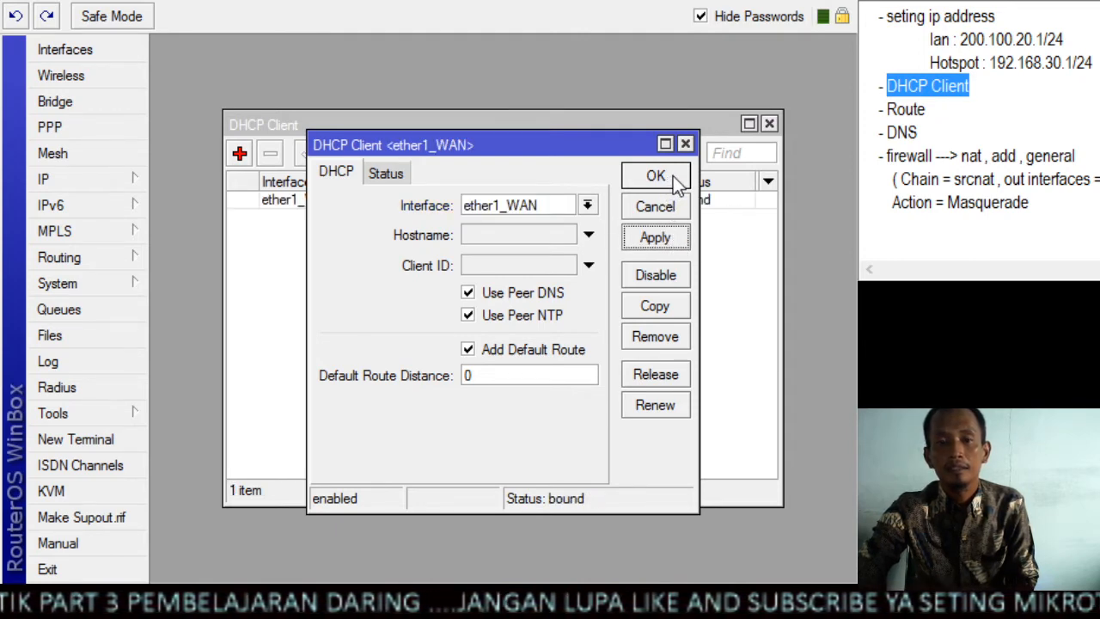
{"action": "left_click", "coordinate": [676, 179]}
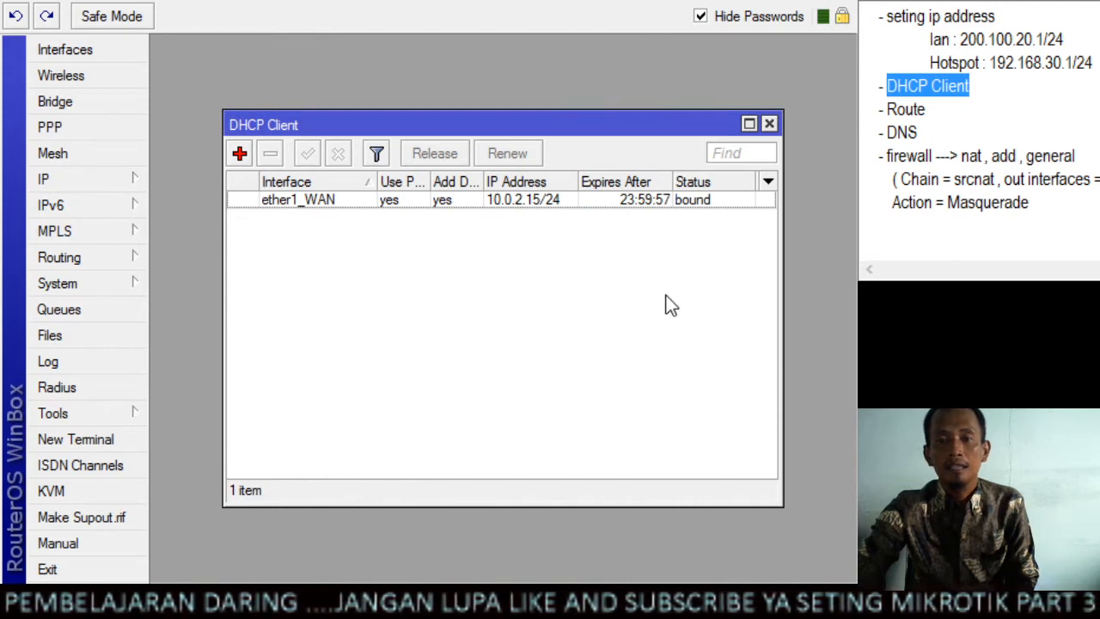
{"action": "left_click", "coordinate": [725, 203]}
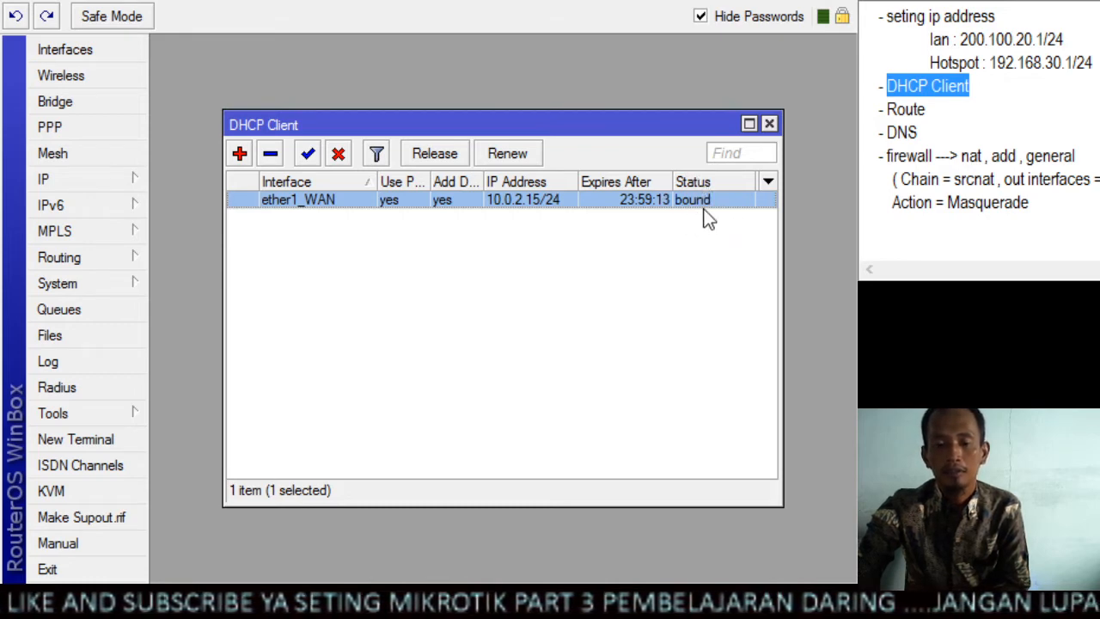
Review the DHCP Client item in the setup notes against the DHCP client list, and close the list
{"action": "left_click", "coordinate": [627, 249]}
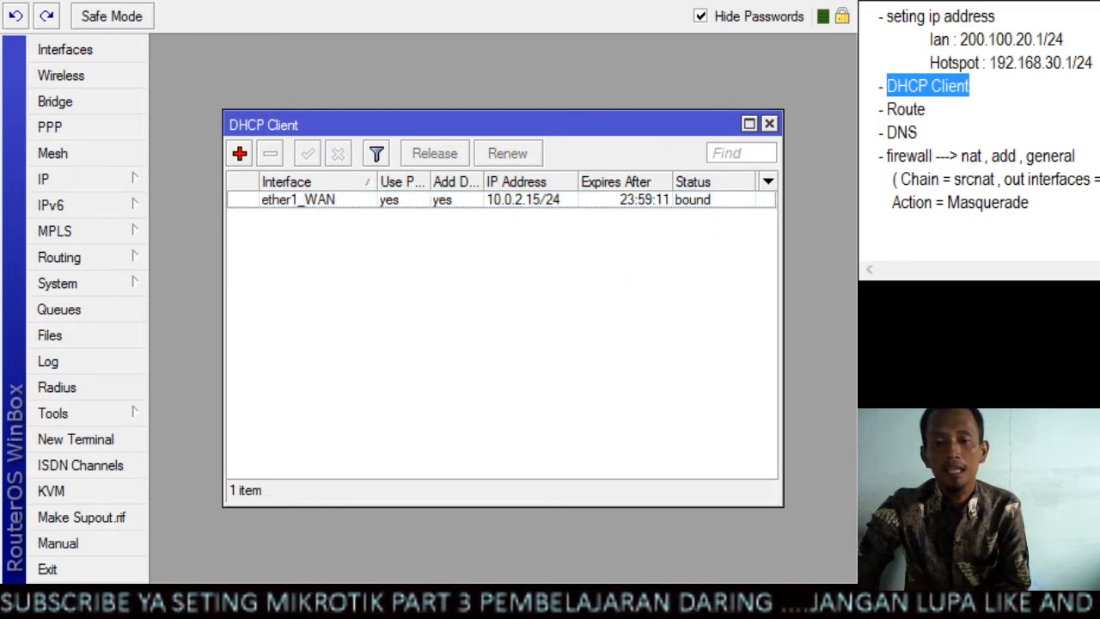
{"action": "left_click", "coordinate": [976, 90]}
{"action": "left_click_drag", "start_coordinate": [982, 90], "coordinate": [888, 86]}
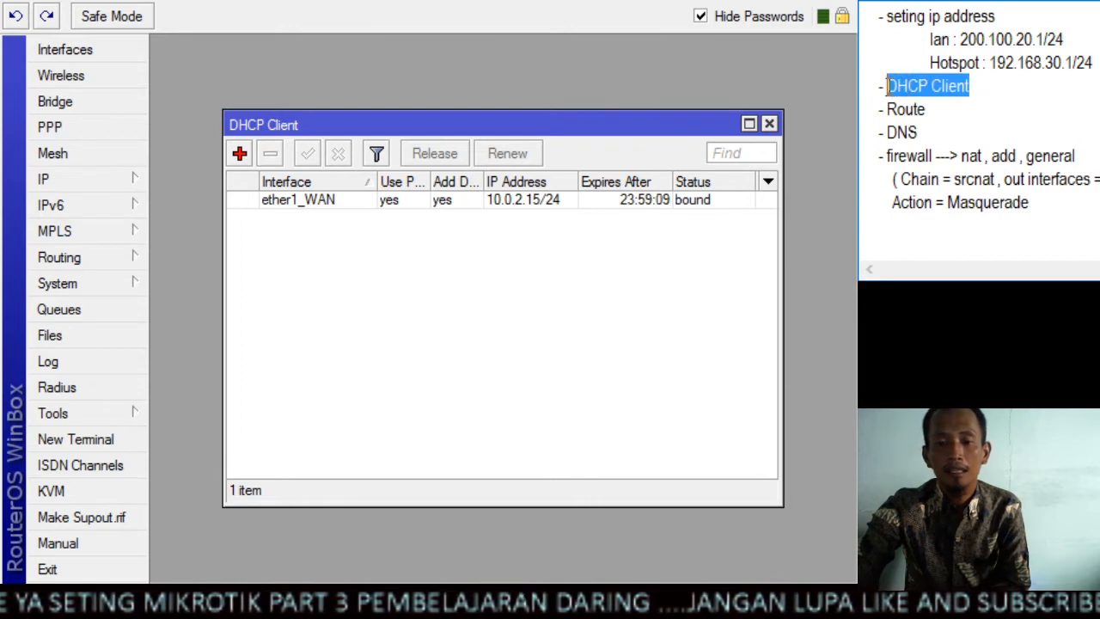
{"action": "left_click", "coordinate": [980, 85]}
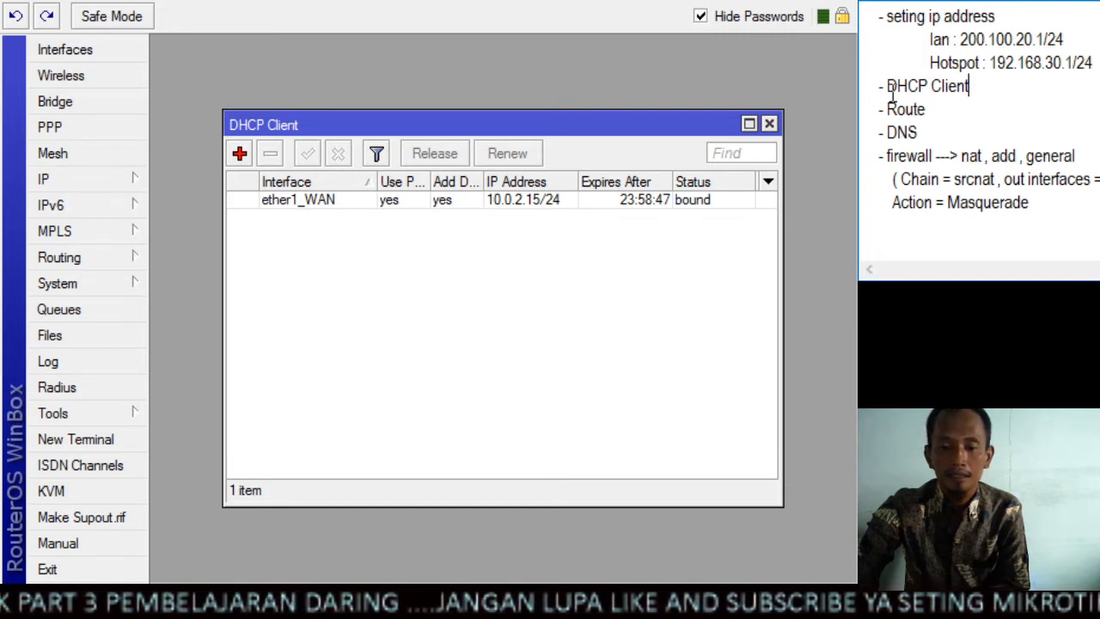
{"action": "left_click_drag", "start_coordinate": [887, 86], "coordinate": [975, 93]}
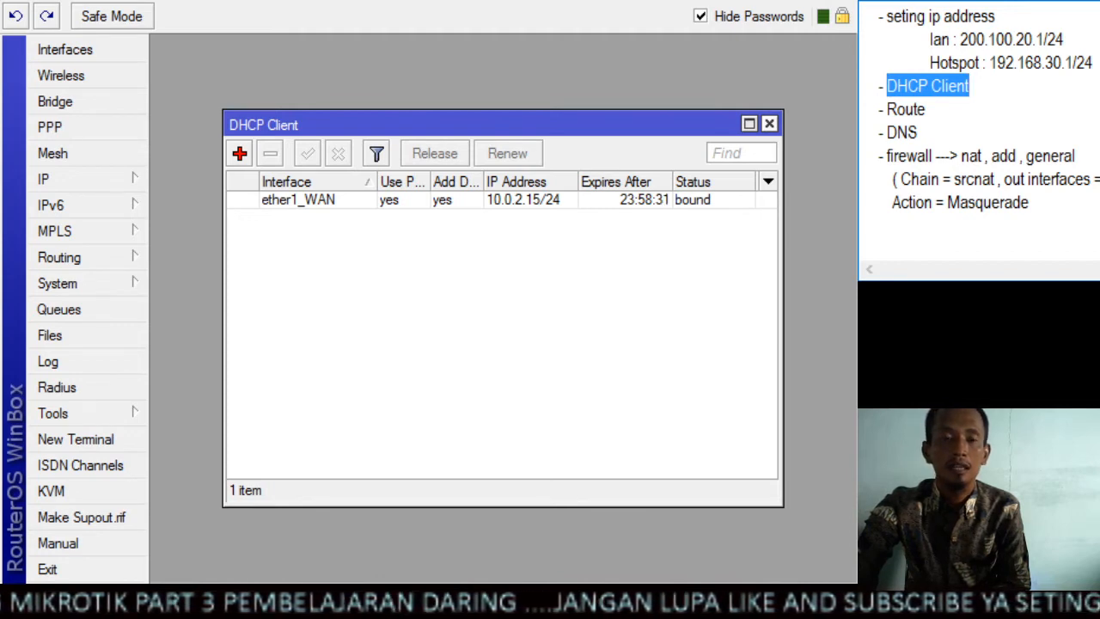
{"action": "left_click", "coordinate": [769, 124]}
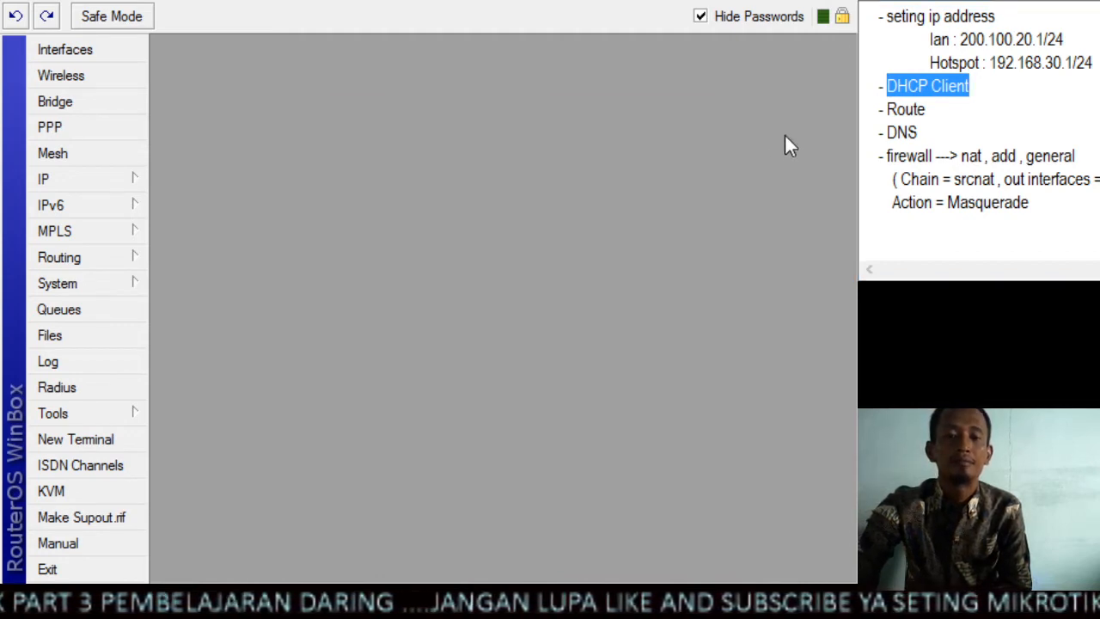
Find the DNS task in the notes, check the dynamic server in the DNS settings, and save them with remote requests allowed
{"action": "left_click", "coordinate": [975, 98]}
{"action": "scroll", "coordinate": [973, 96], "scroll_direction": "down", "scroll_amount": 1}
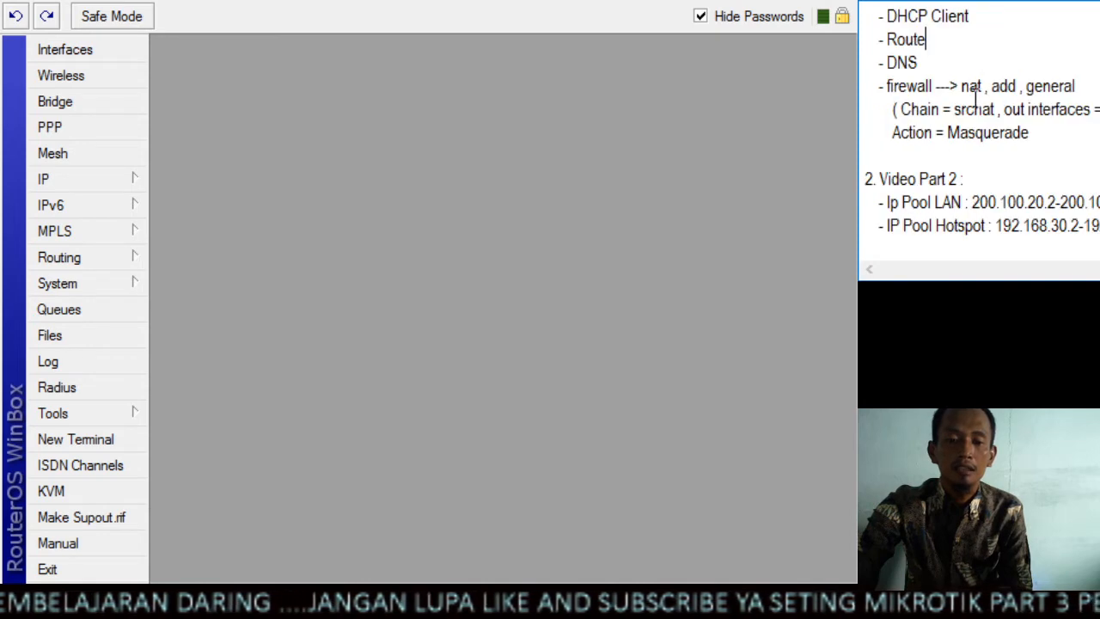
{"action": "left_click_drag", "start_coordinate": [919, 63], "coordinate": [883, 63]}
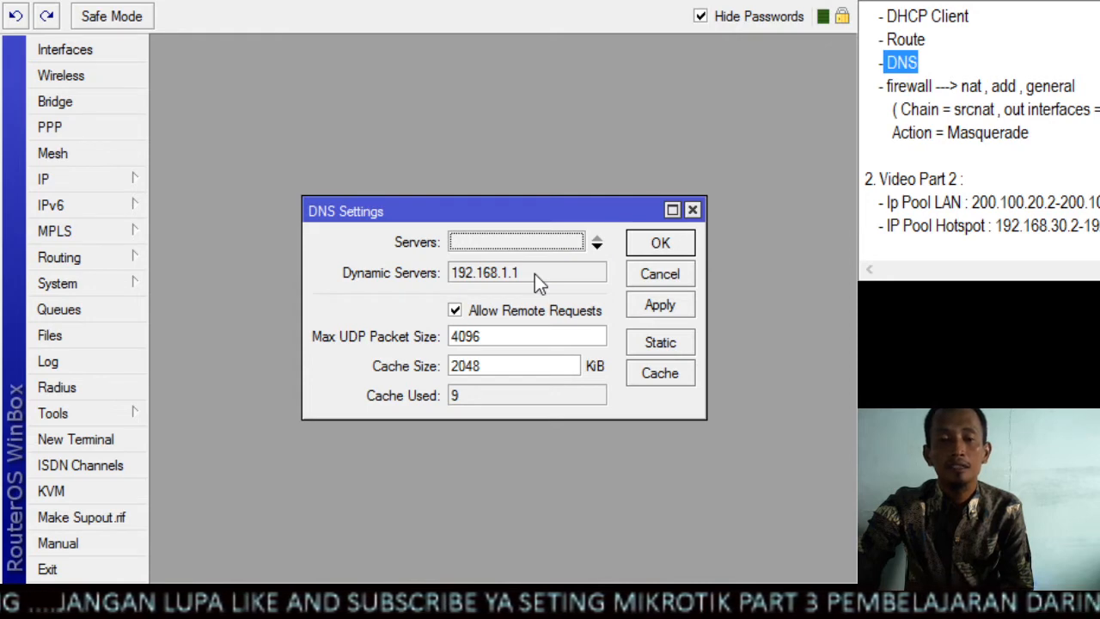
{"action": "left_click_drag", "start_coordinate": [532, 273], "coordinate": [483, 286]}
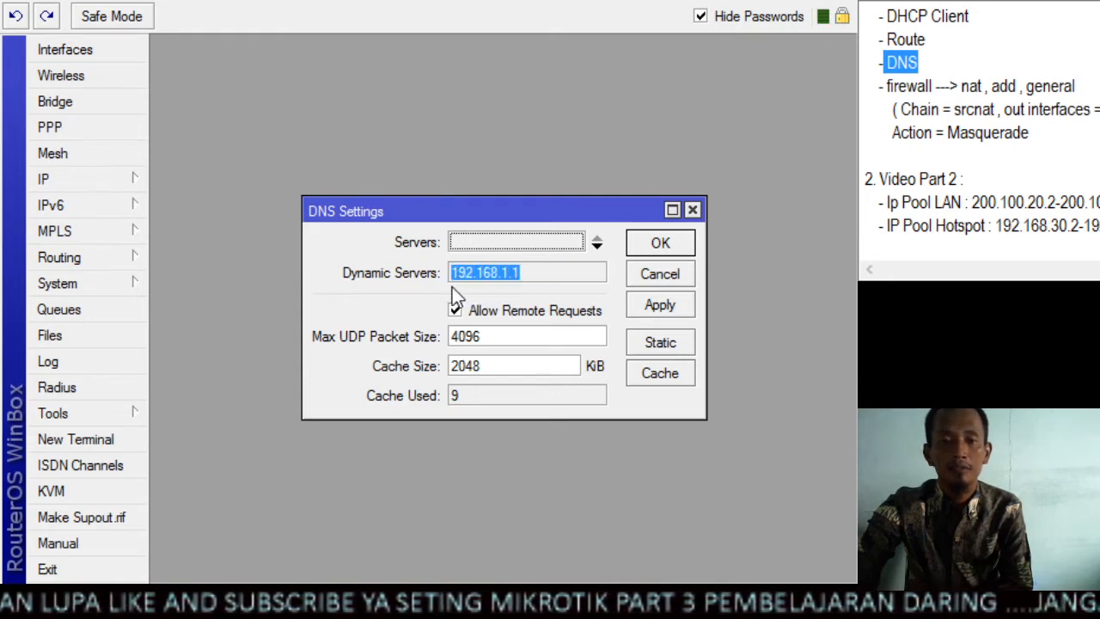
{"action": "left_click", "coordinate": [542, 278]}
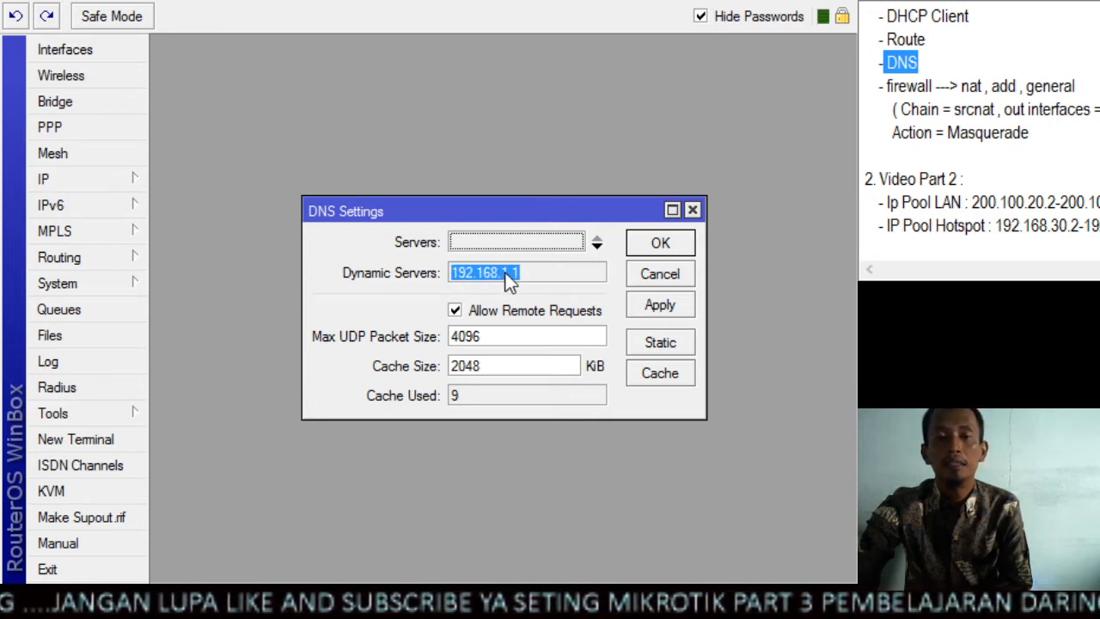
{"action": "left_click", "coordinate": [538, 273]}
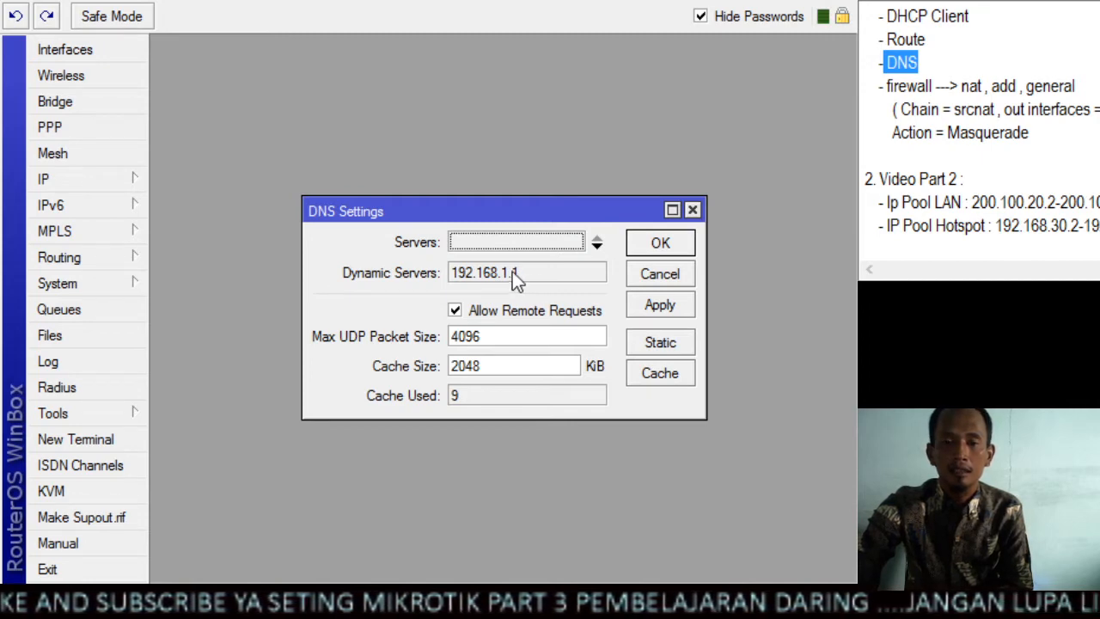
{"action": "left_click", "coordinate": [685, 308]}
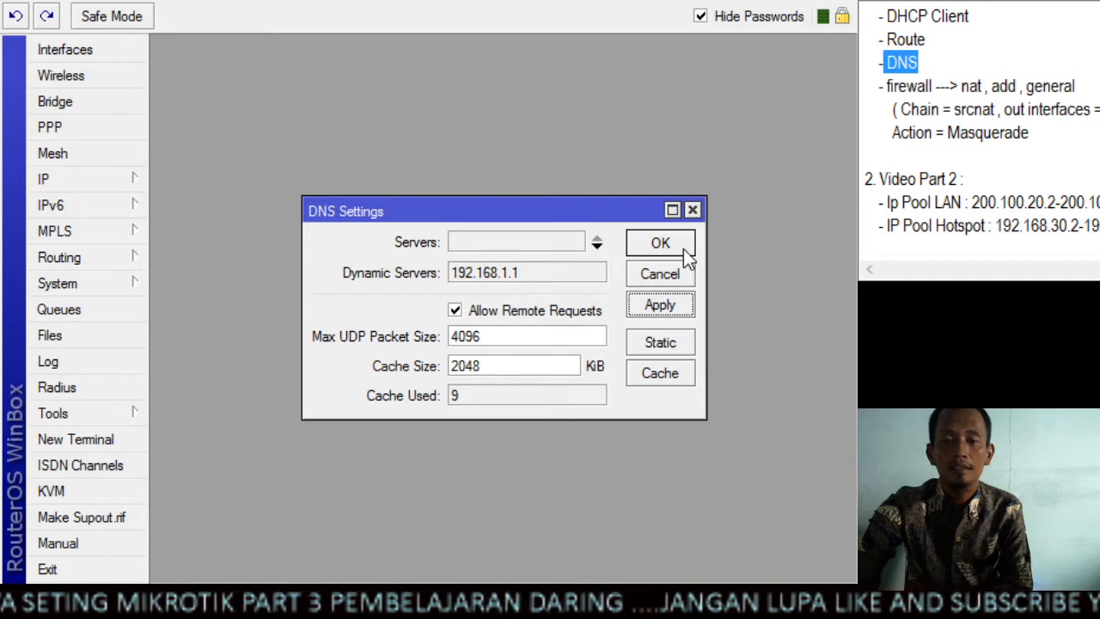
{"action": "left_click", "coordinate": [685, 251]}
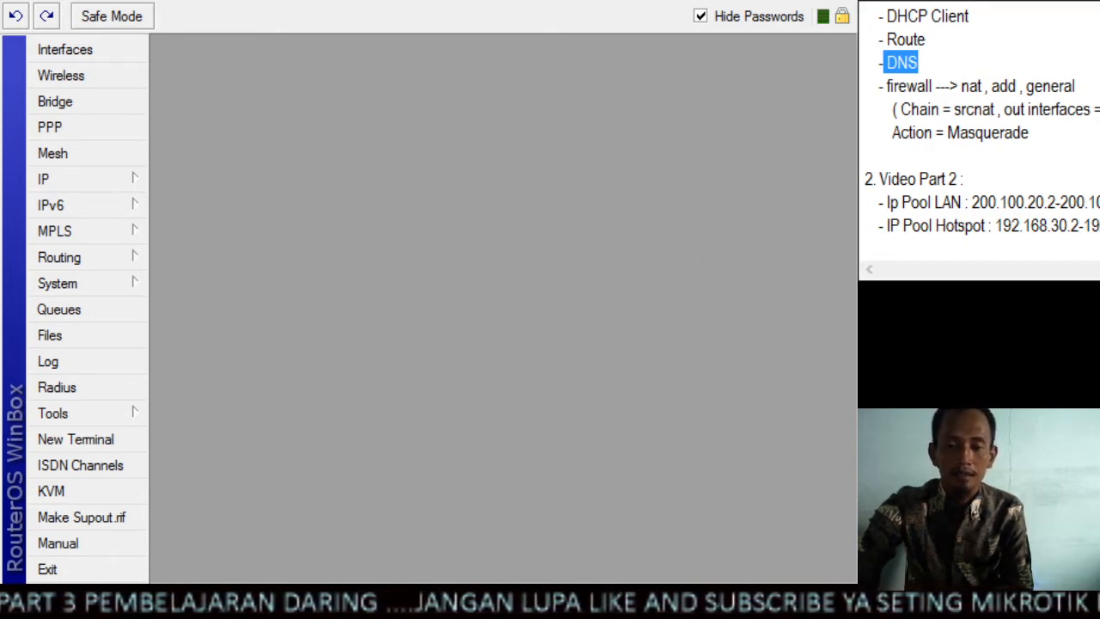
Examine the default route in the route list for the Route task, find the firewall NAT task in the notes, and close the list
{"action": "left_click_drag", "start_coordinate": [926, 39], "coordinate": [877, 39]}
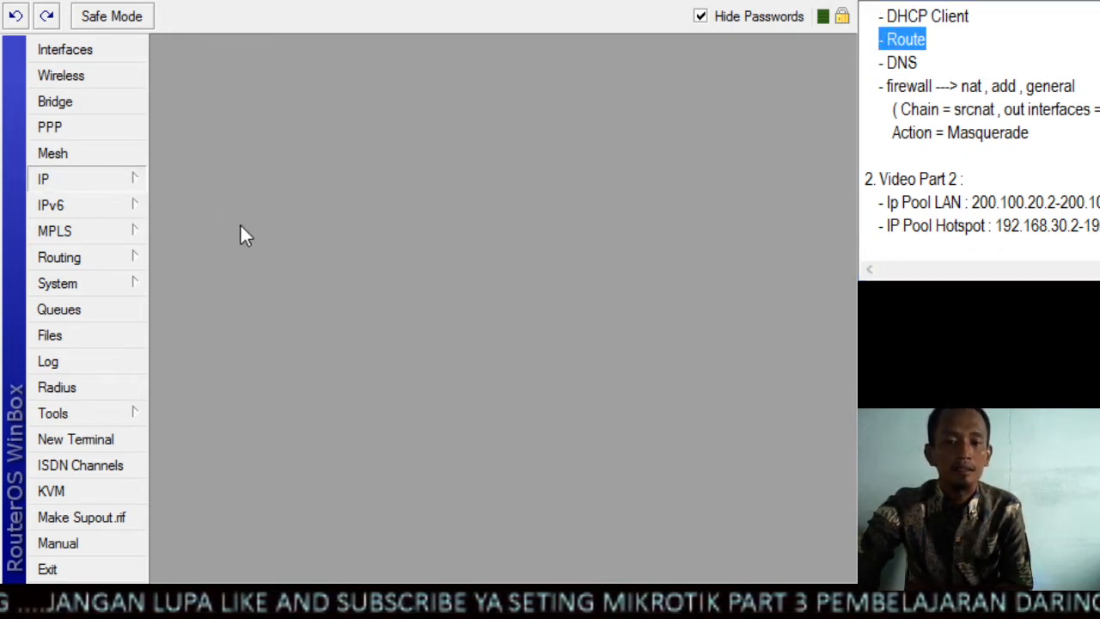
{"action": "left_click", "coordinate": [202, 523]}
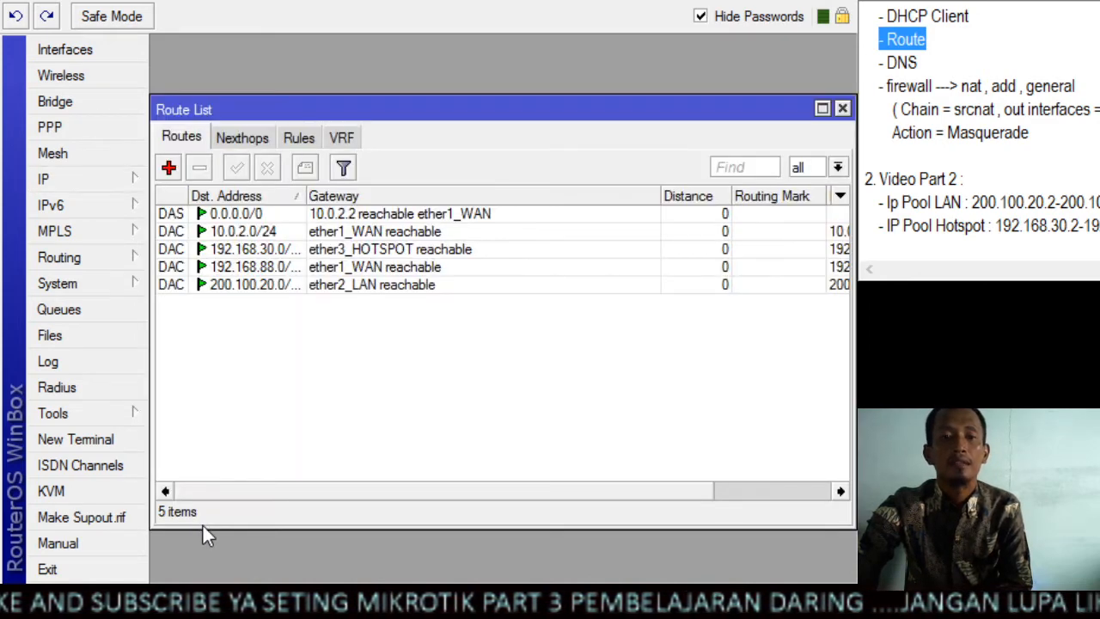
{"action": "left_click", "coordinate": [273, 220]}
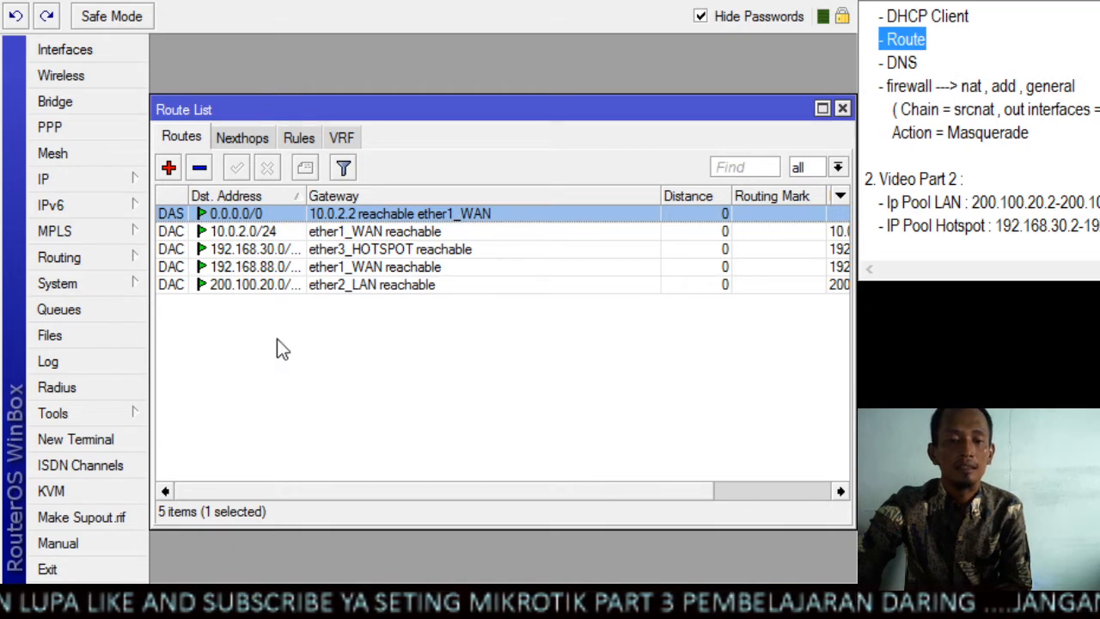
{"action": "left_click", "coordinate": [287, 423]}
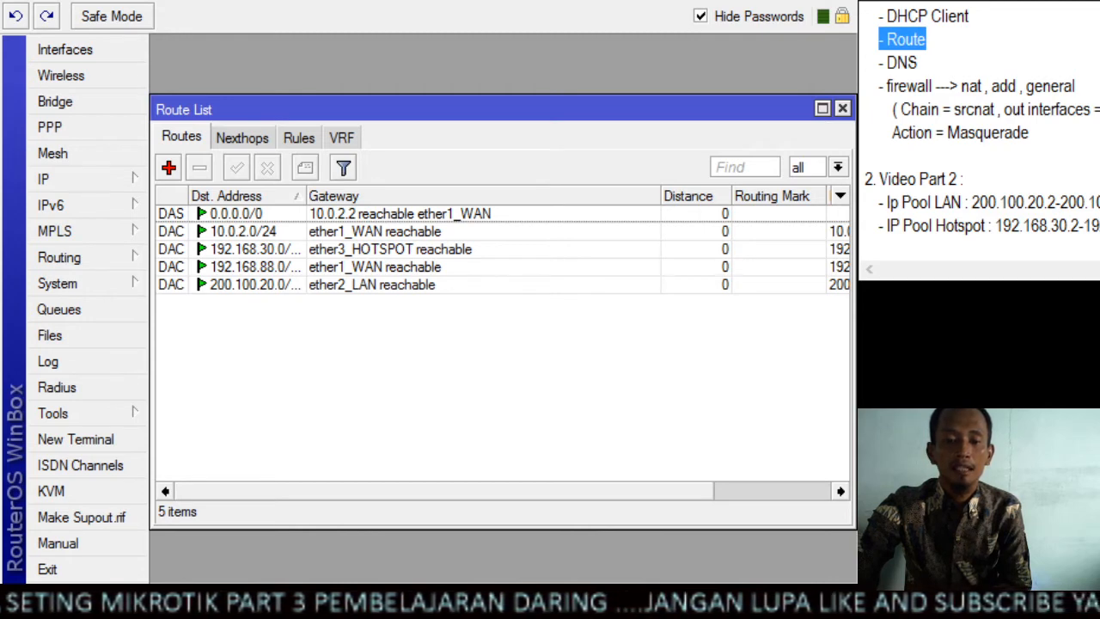
{"action": "left_click", "coordinate": [887, 86]}
{"action": "left_click_drag", "start_coordinate": [887, 86], "coordinate": [987, 86]}
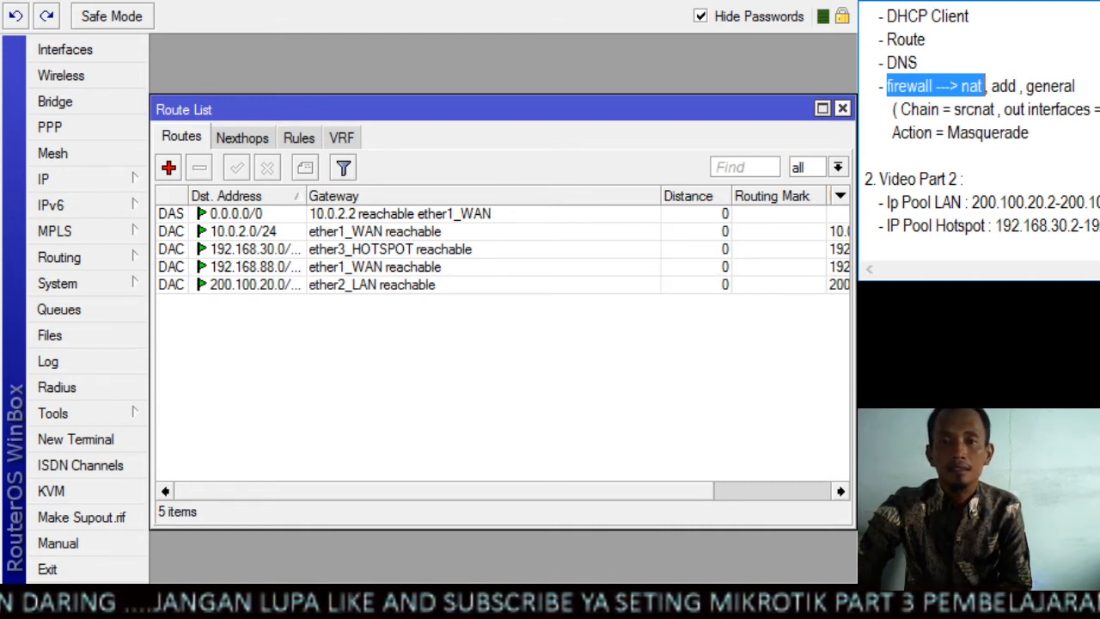
{"action": "left_click", "coordinate": [843, 109]}
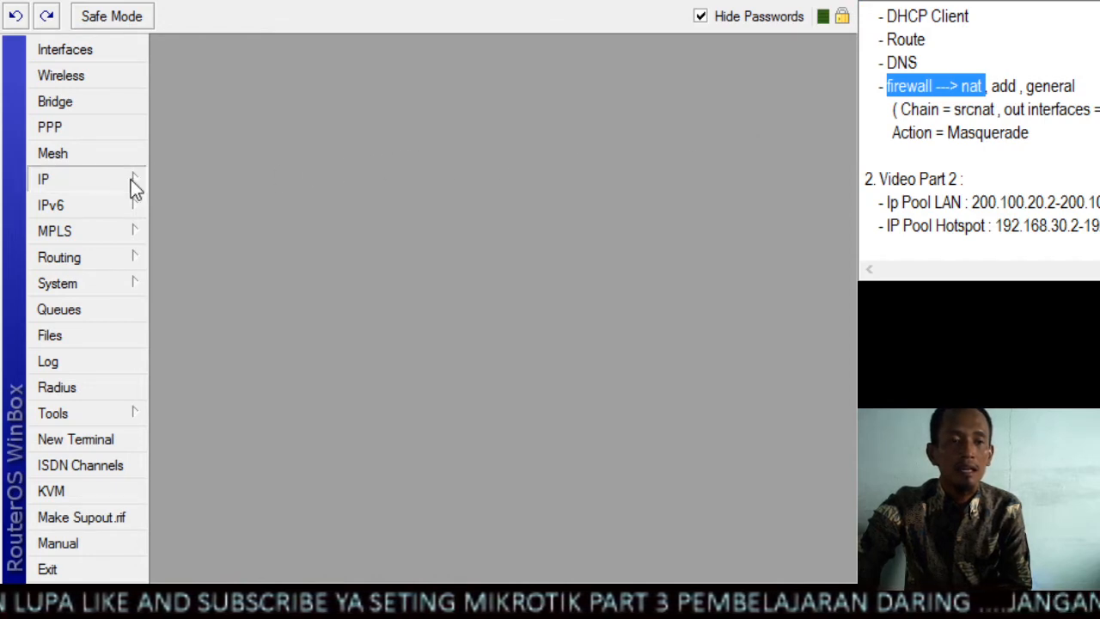
Start a new firewall NAT rule with the chain set to srcnat, following the setup notes
{"action": "left_click", "coordinate": [213, 369]}
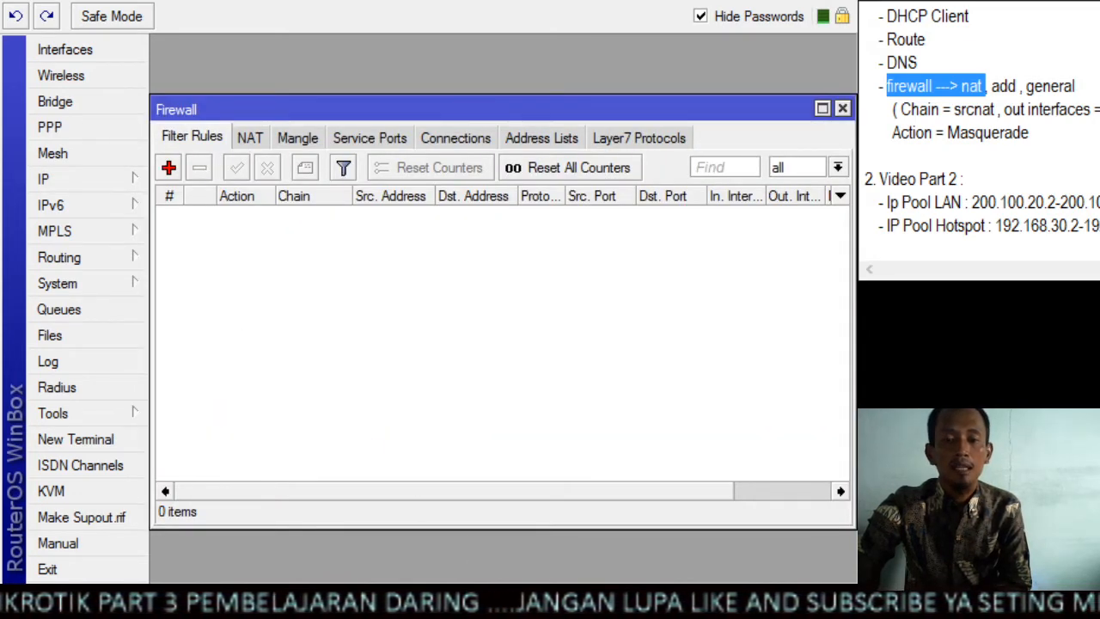
{"action": "left_click", "coordinate": [1009, 86]}
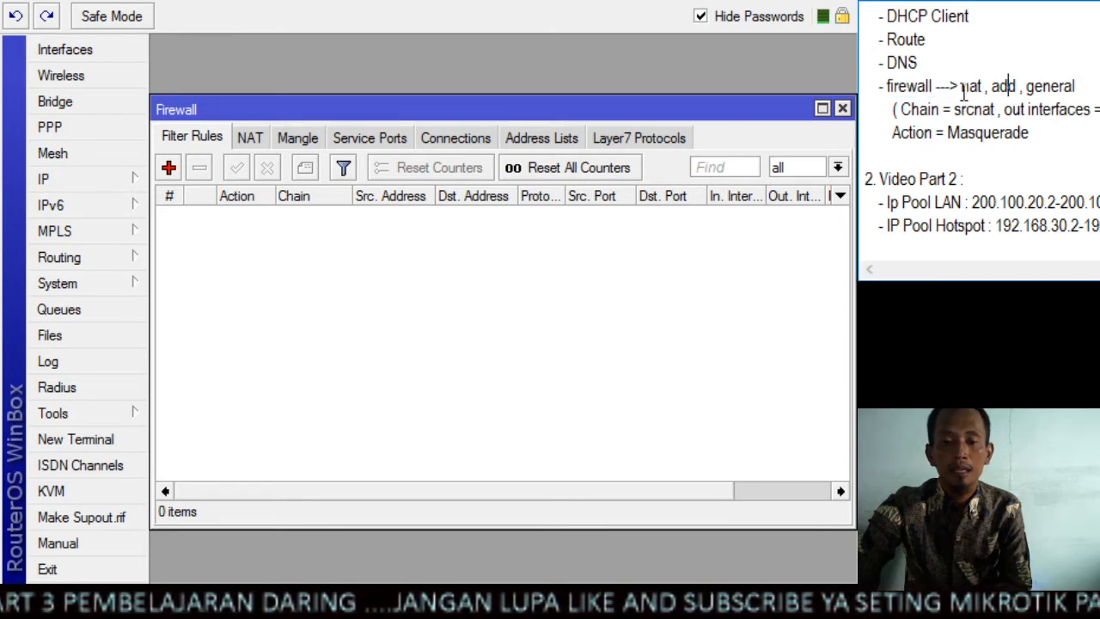
{"action": "left_click", "coordinate": [963, 92]}
{"action": "double_click", "coordinate": [963, 91]}
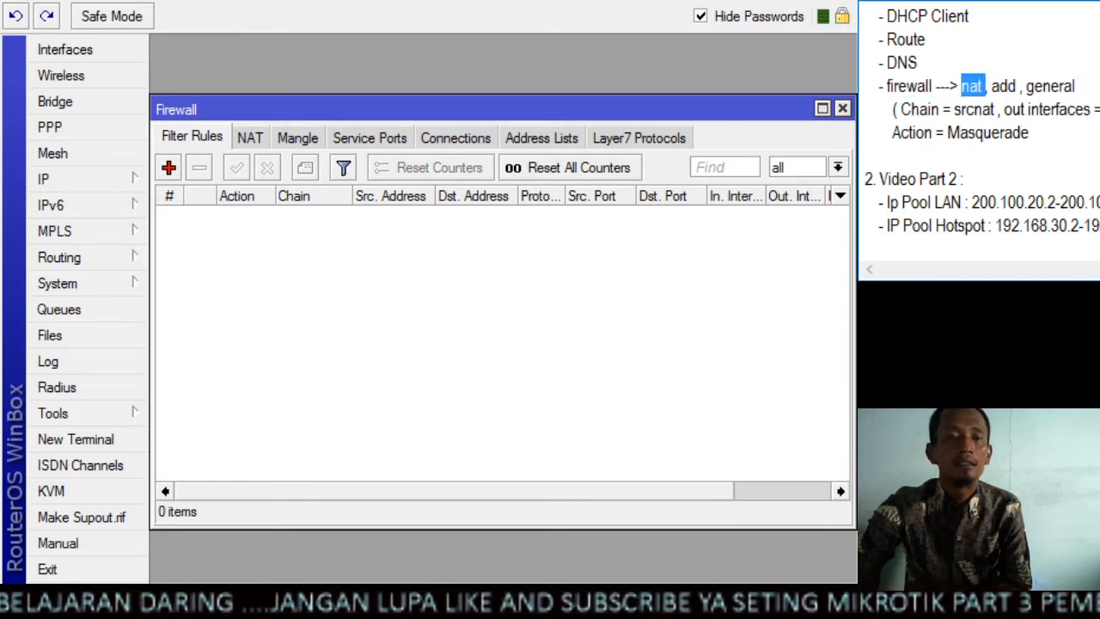
{"action": "left_click", "coordinate": [251, 139]}
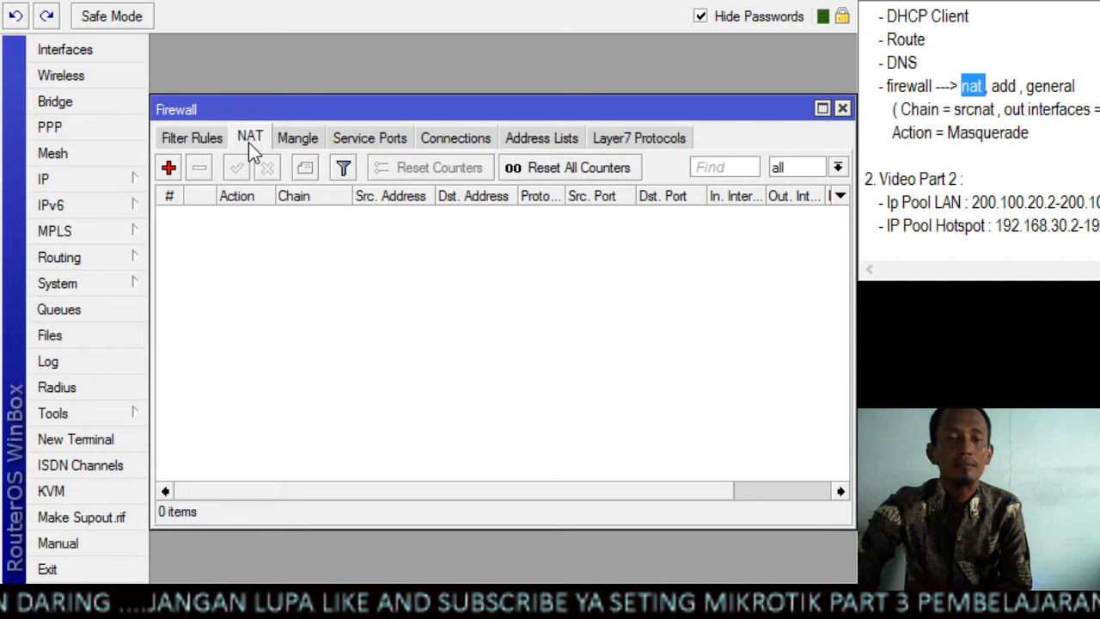
{"action": "left_click", "coordinate": [168, 167]}
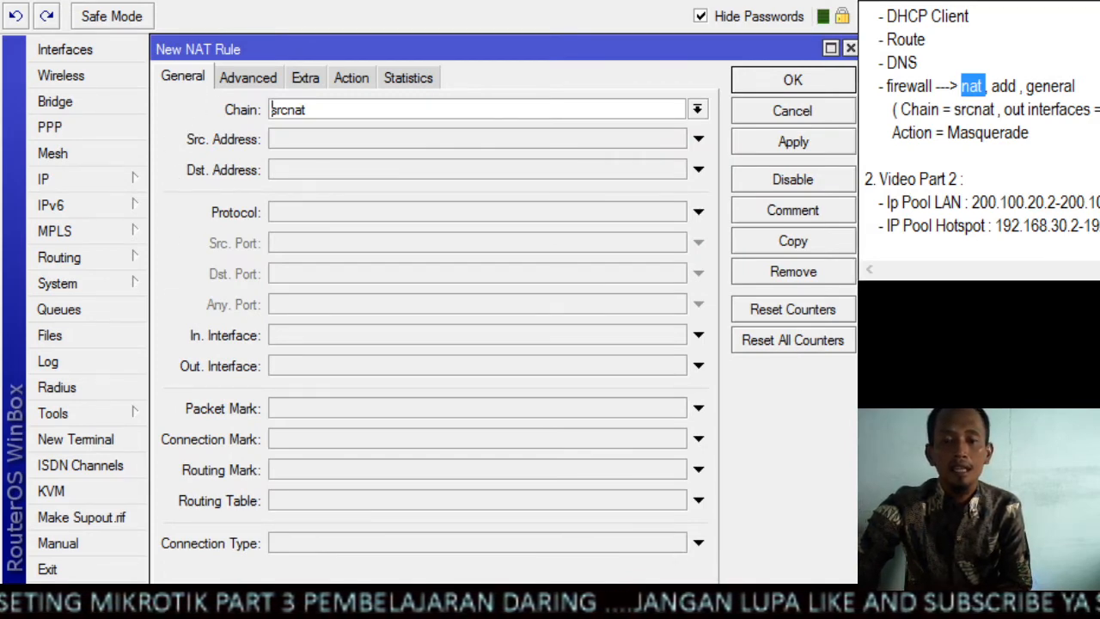
{"action": "left_click_drag", "start_coordinate": [997, 109], "coordinate": [902, 109]}
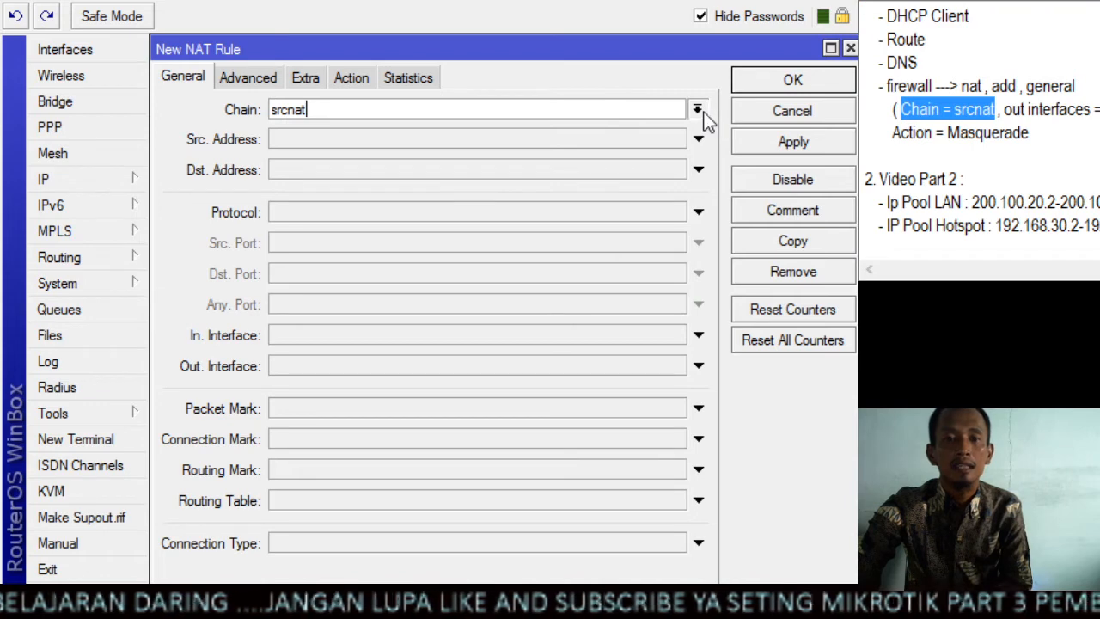
{"action": "key", "text": "ctrl+a"}
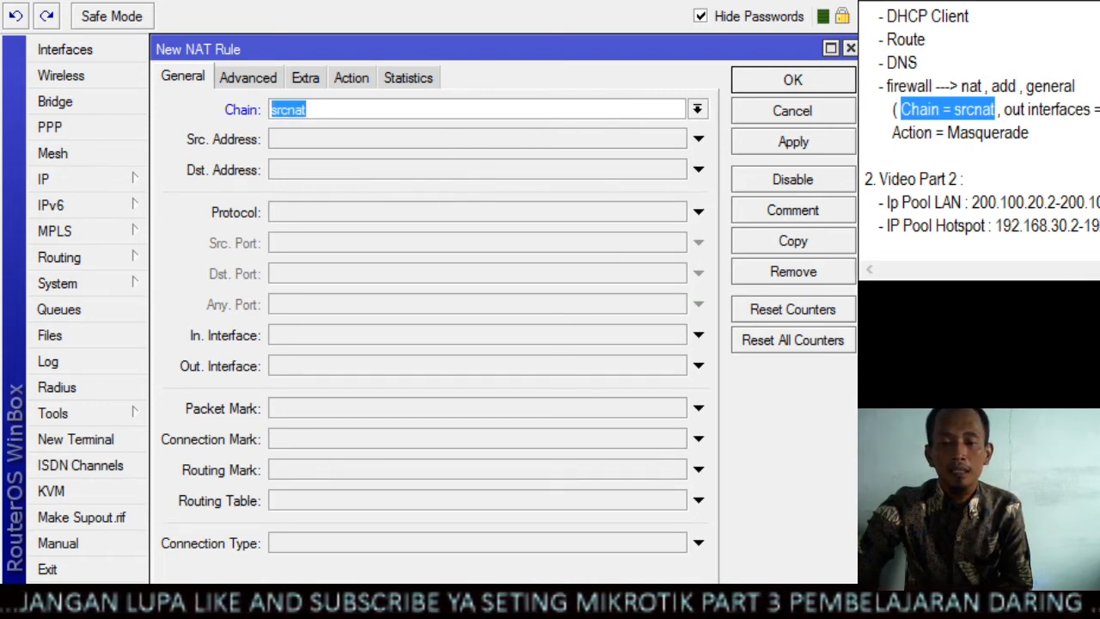
Set the NAT rule's outgoing interface to ether1_WAN, as the notes' out interfaces entry calls for
{"action": "left_click_drag", "start_coordinate": [1005, 110], "coordinate": [1099, 111]}
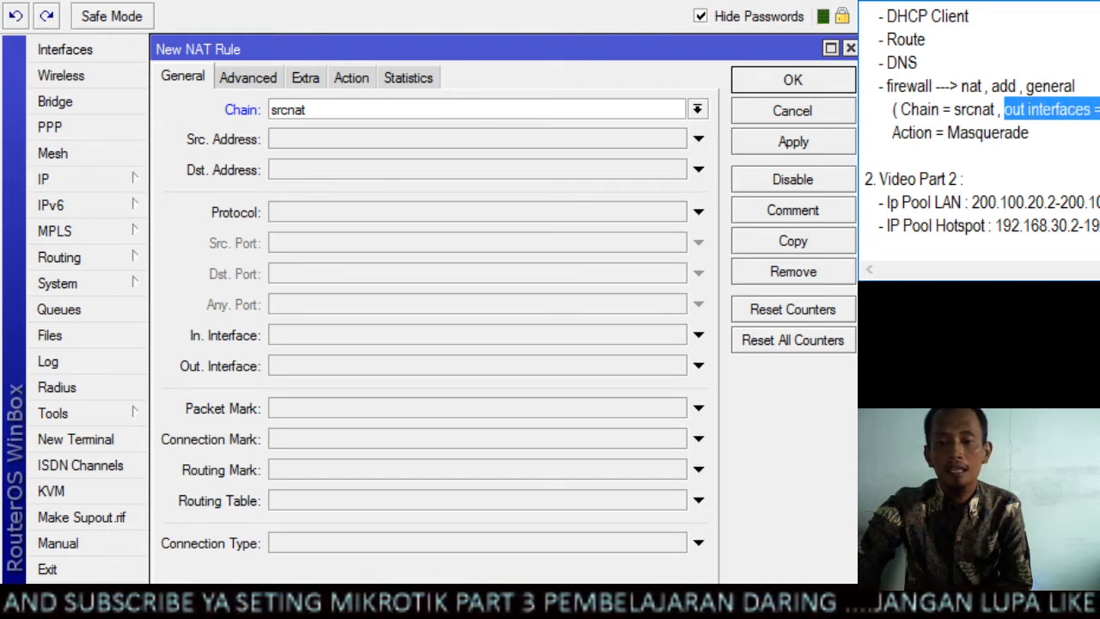
{"action": "mouse_move", "coordinate": [1099, 111]}
{"action": "left_mouse_down"}
{"action": "mouse_move", "coordinate": [1099, 132]}
{"action": "mouse_move", "coordinate": [1099, 111]}
{"action": "left_mouse_up"}
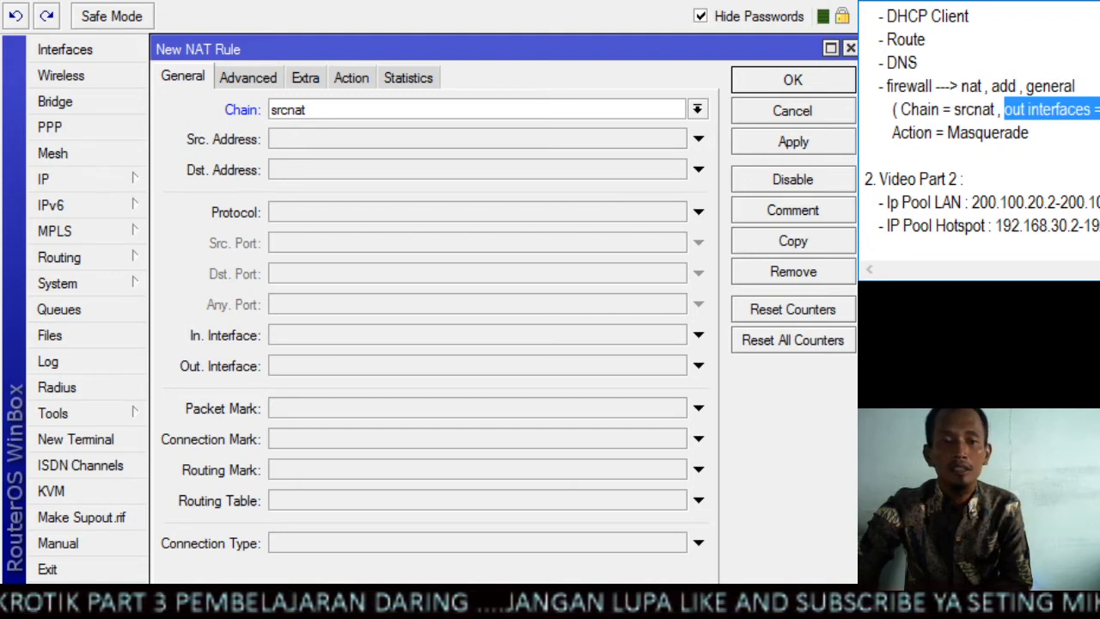
{"action": "left_click", "coordinate": [699, 365]}
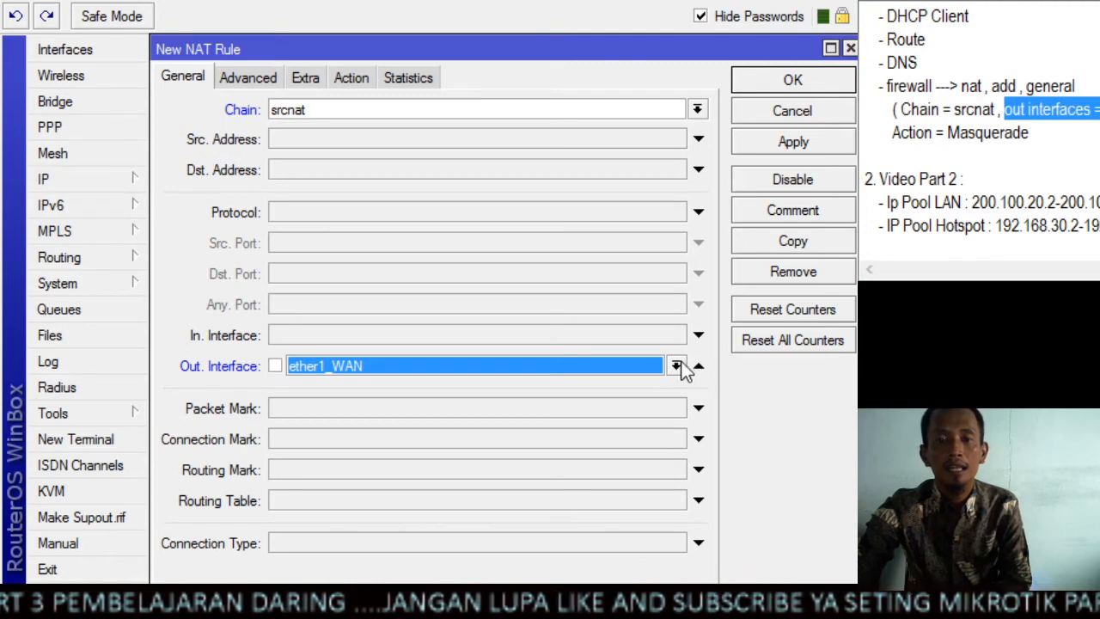
{"action": "left_click", "coordinate": [677, 367]}
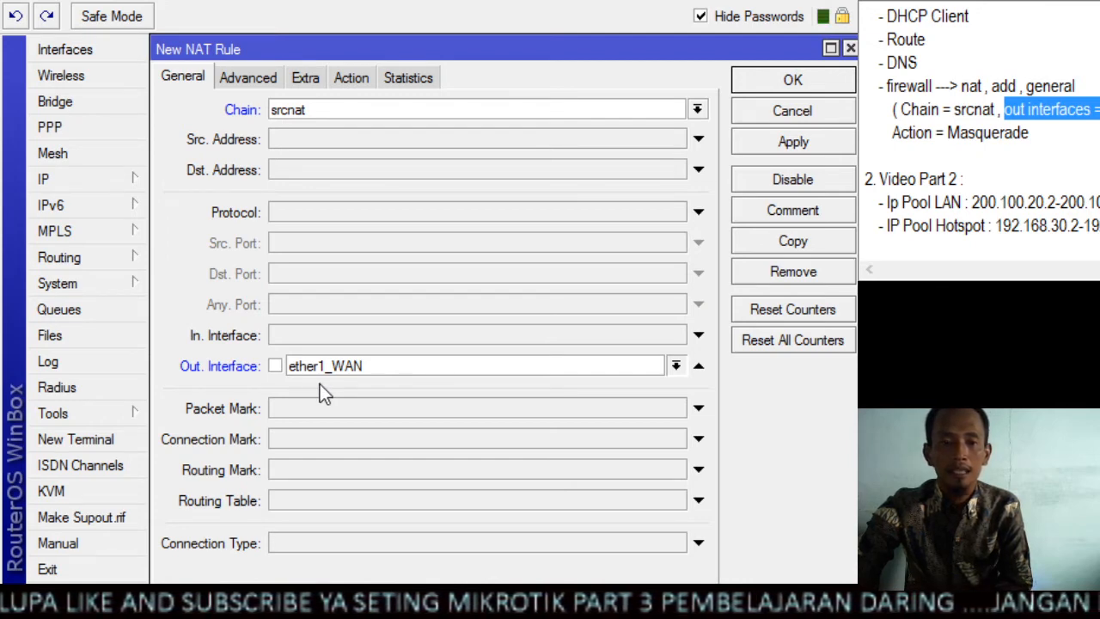
{"action": "left_click", "coordinate": [343, 386]}
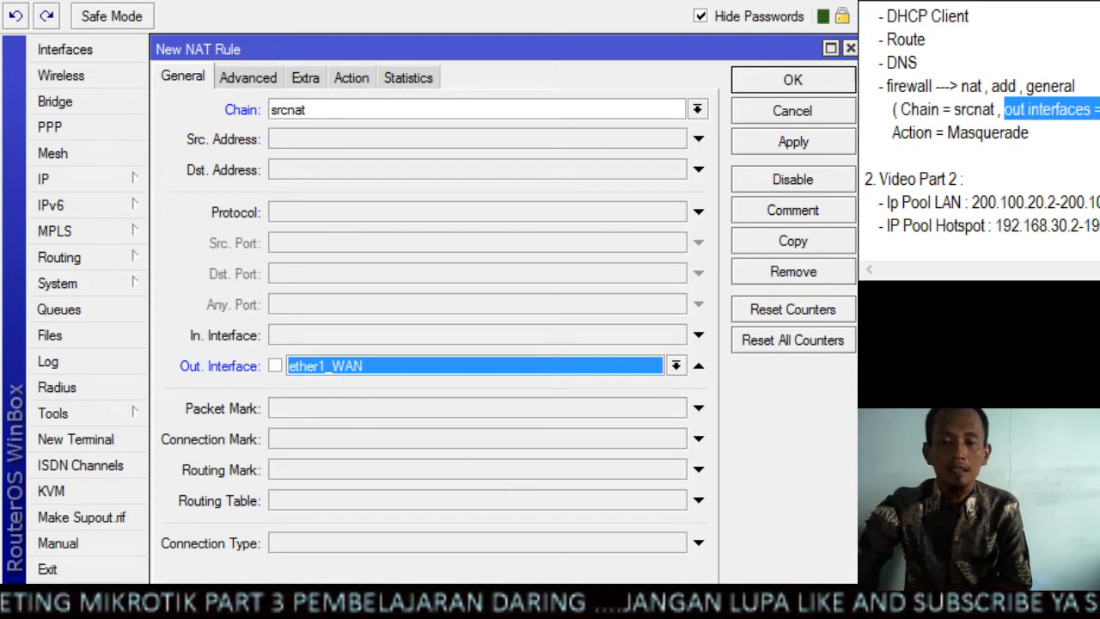
Set the NAT rule's action to masquerade as listed in the notes, and save the rule
{"action": "left_click_drag", "start_coordinate": [1032, 133], "coordinate": [894, 132]}
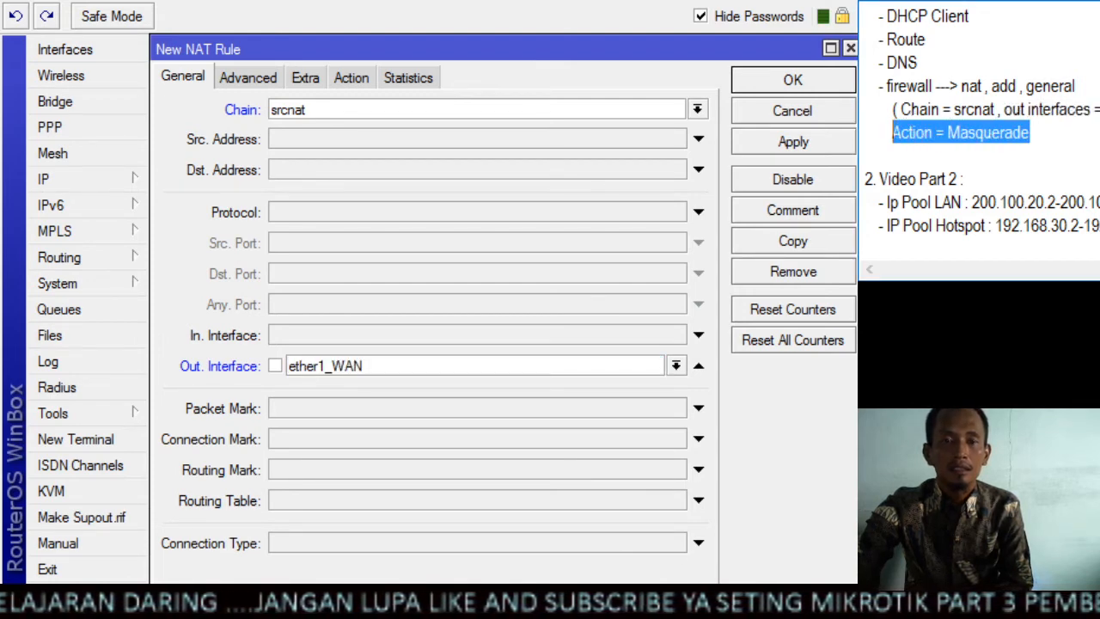
{"action": "left_click", "coordinate": [348, 79]}
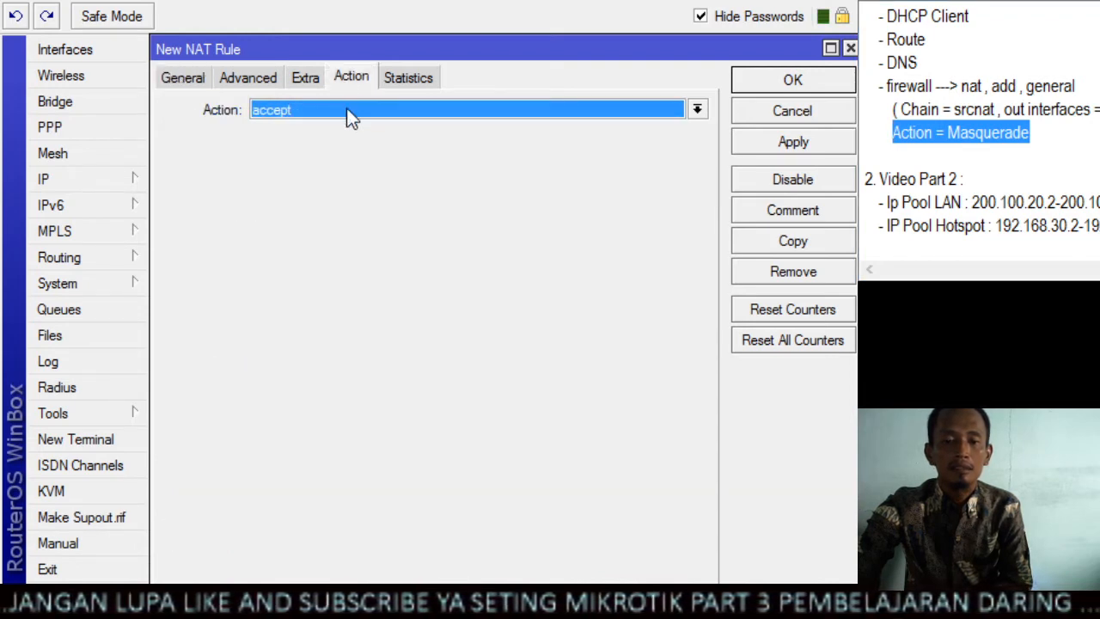
{"action": "left_click", "coordinate": [347, 110]}
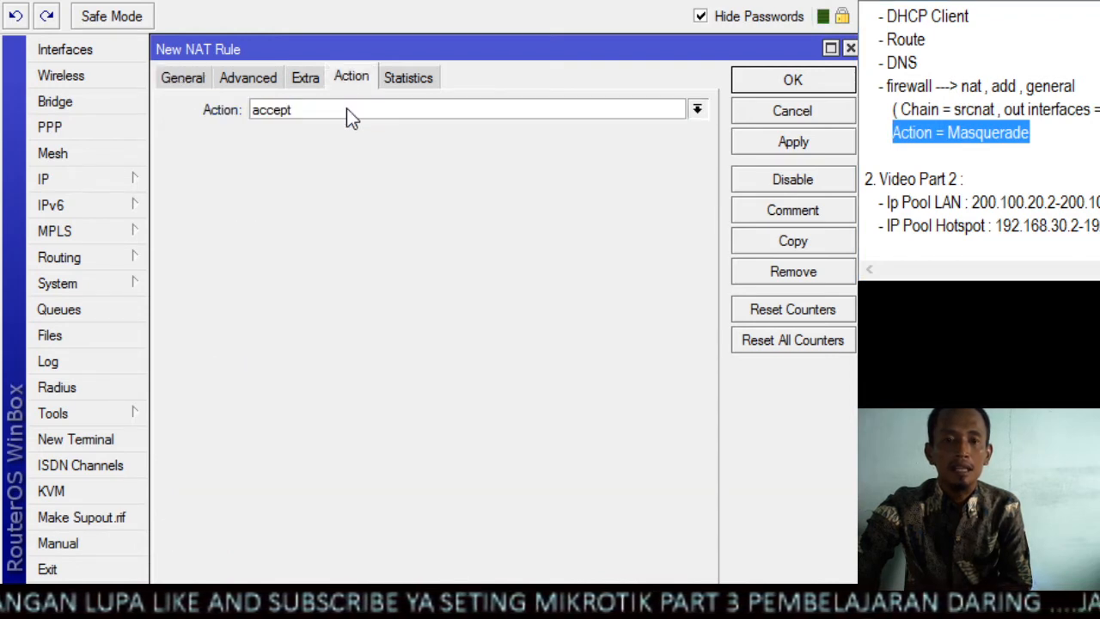
{"action": "left_click", "coordinate": [316, 224]}
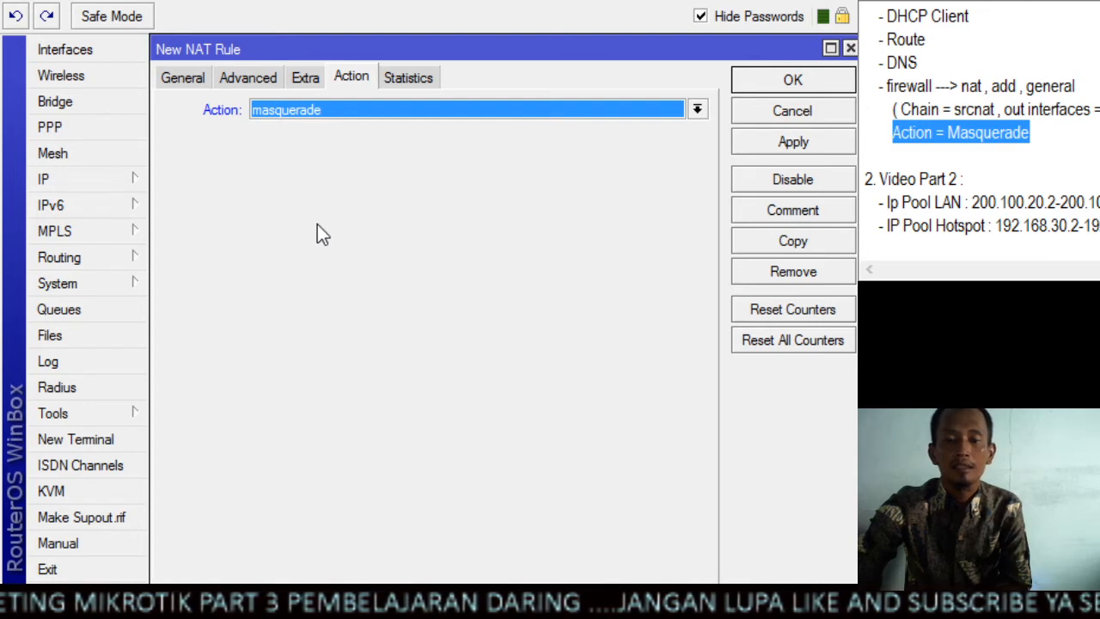
{"action": "left_click", "coordinate": [755, 148]}
{"action": "left_click", "coordinate": [772, 82]}
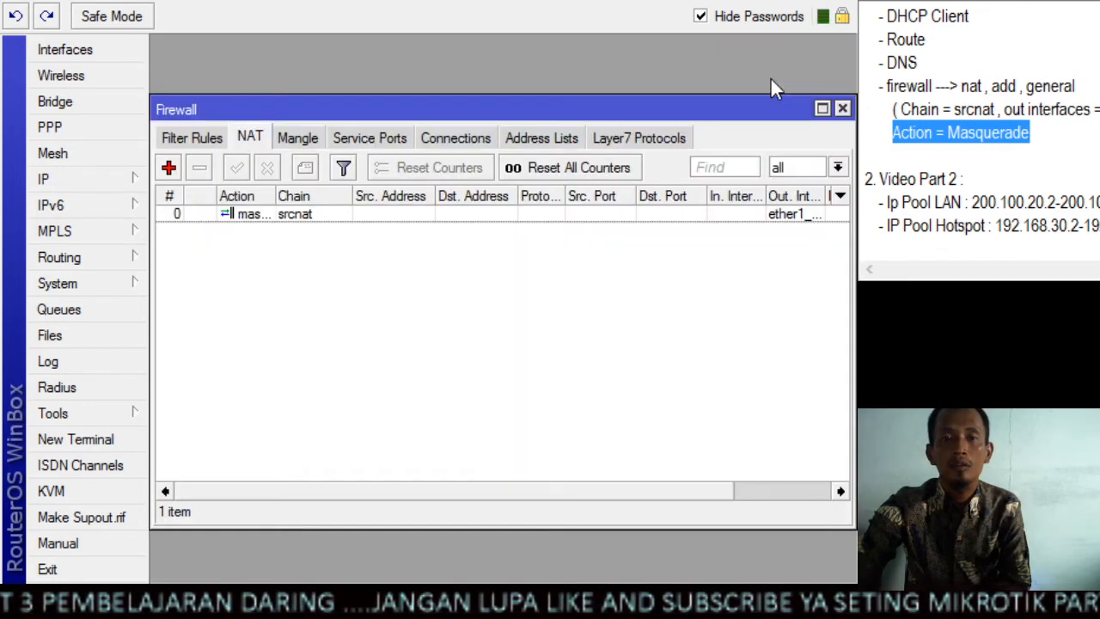
Check the saved srcnat rule against the firewall entry in the notes and look over the Video Part 2 tasks
{"action": "left_click", "coordinate": [355, 216]}
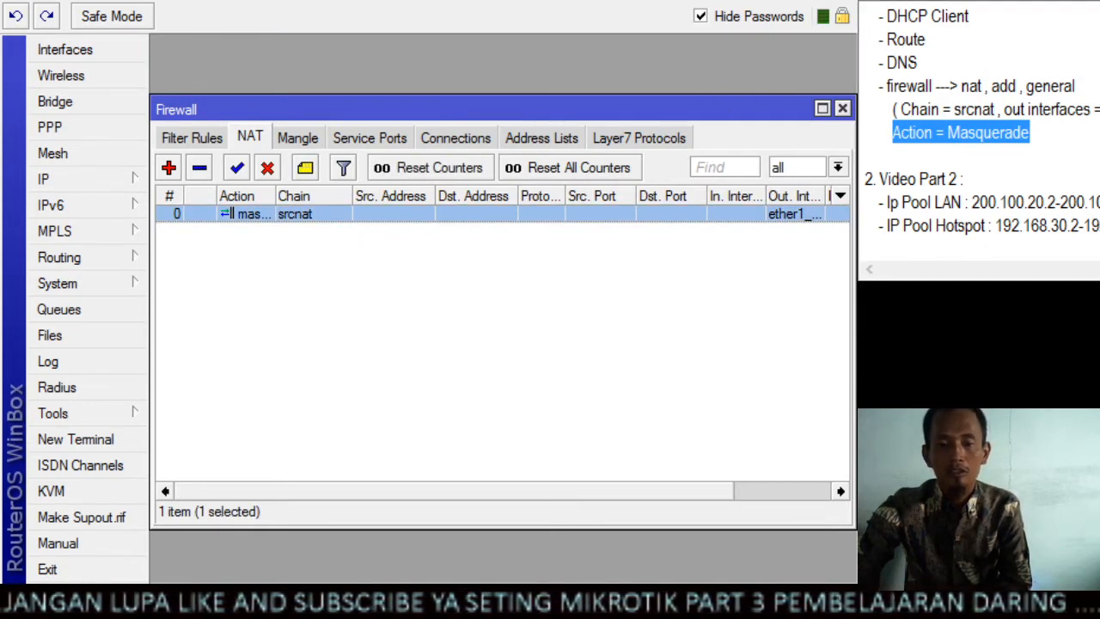
{"action": "left_click_drag", "start_coordinate": [886, 86], "coordinate": [936, 90]}
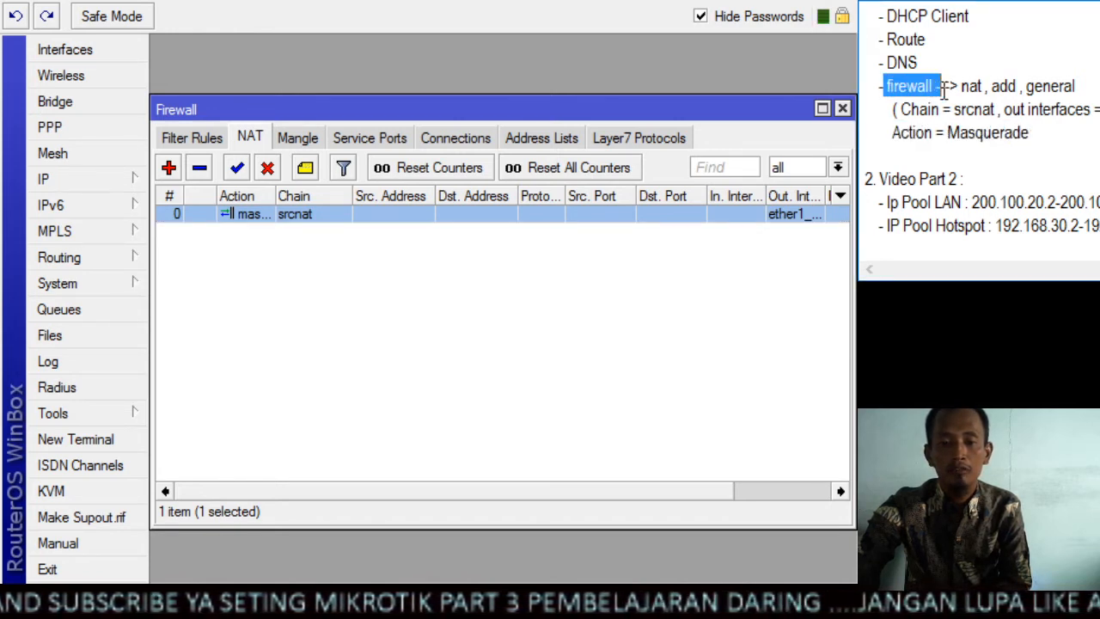
{"action": "left_click", "coordinate": [987, 86]}
{"action": "left_click_drag", "start_coordinate": [988, 86], "coordinate": [961, 86]}
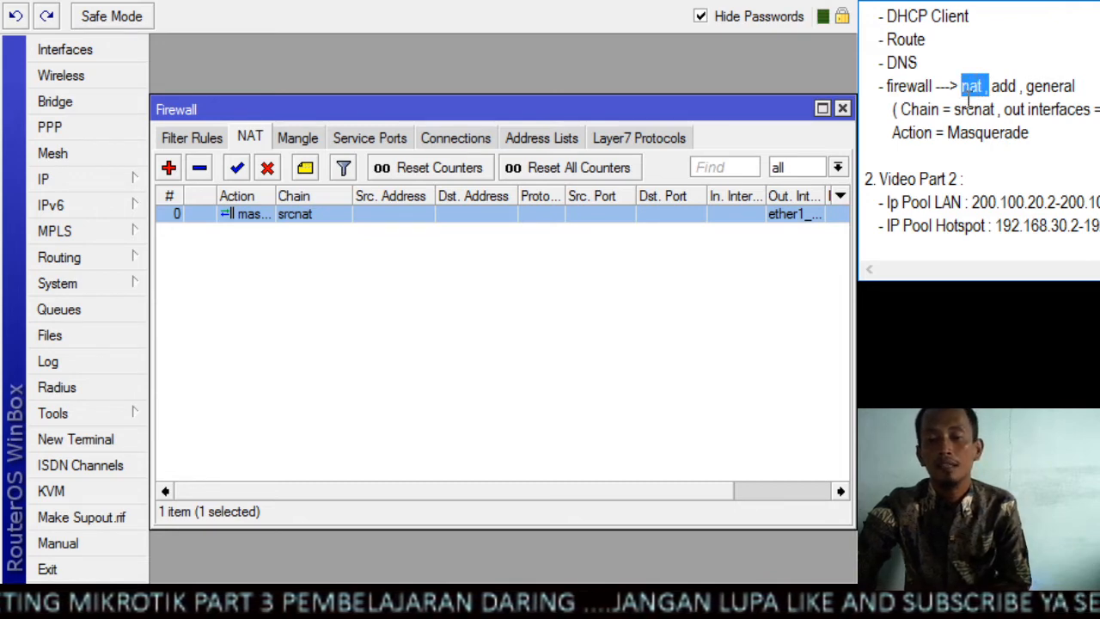
{"action": "left_click", "coordinate": [989, 86]}
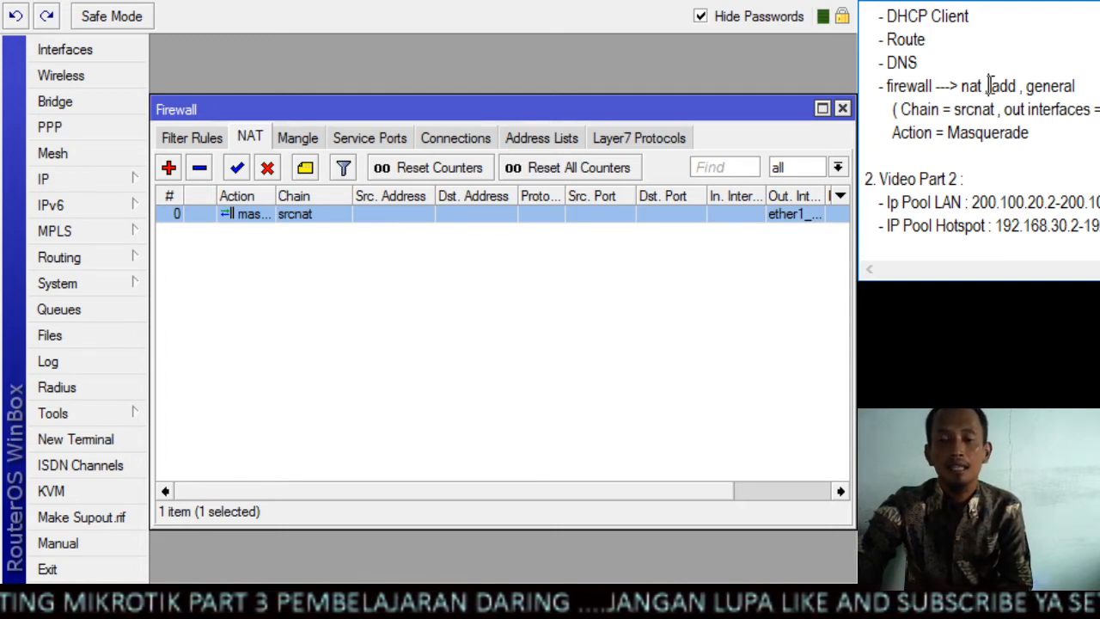
{"action": "scroll", "coordinate": [1014, 94], "scroll_direction": "down", "scroll_amount": 1}
{"action": "left_click", "coordinate": [1019, 77]}
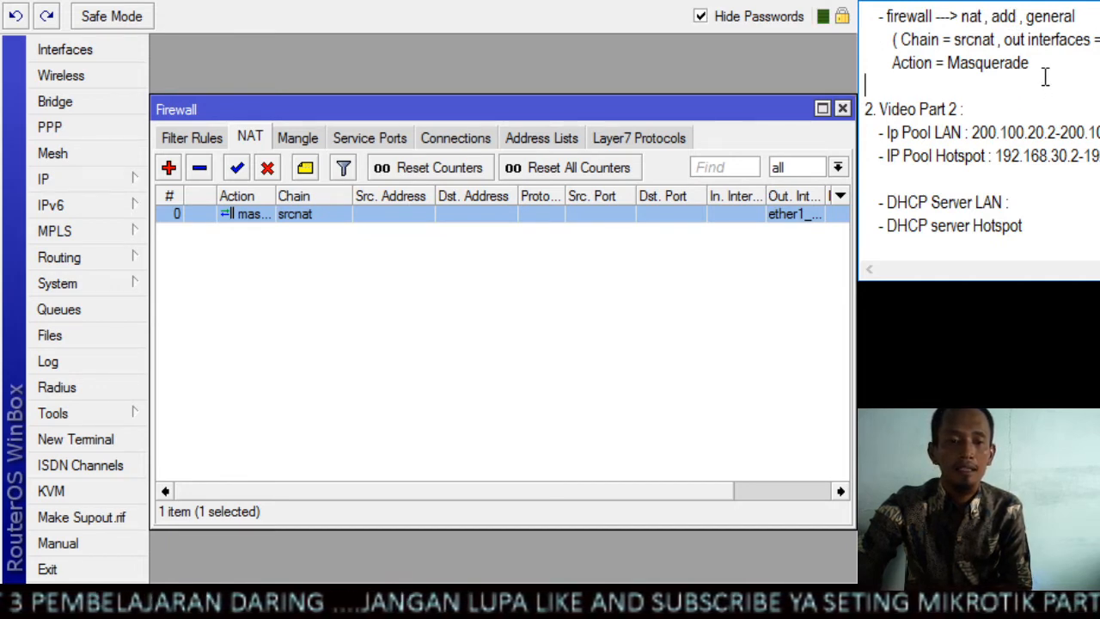
{"action": "scroll", "coordinate": [1056, 26], "scroll_direction": "down", "scroll_amount": 1}
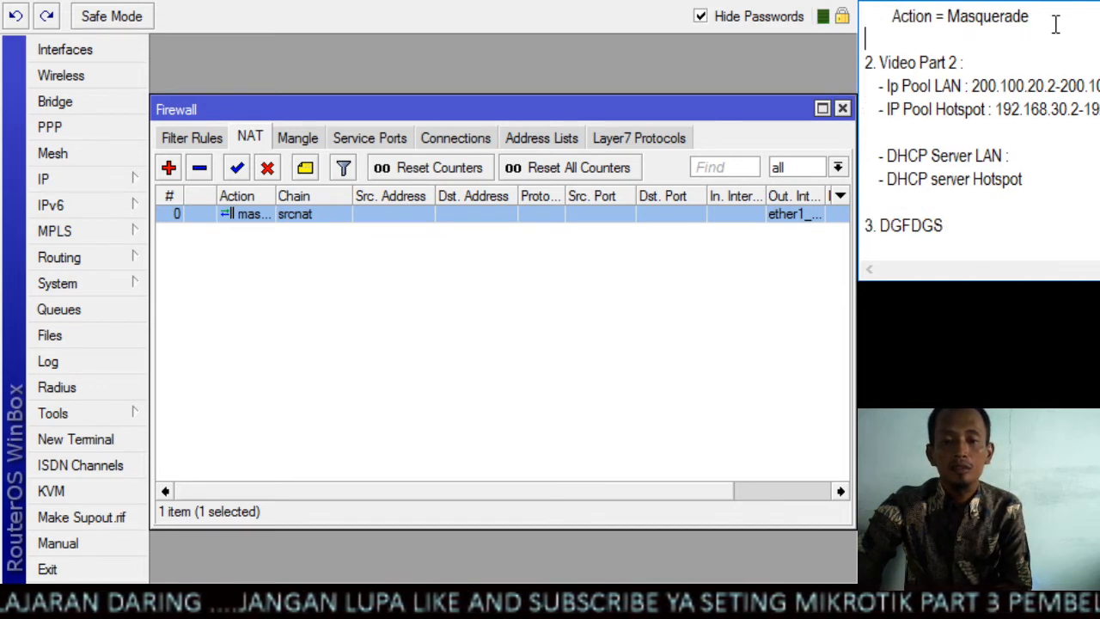
{"action": "scroll", "coordinate": [1055, 28], "scroll_direction": "up", "scroll_amount": 1}
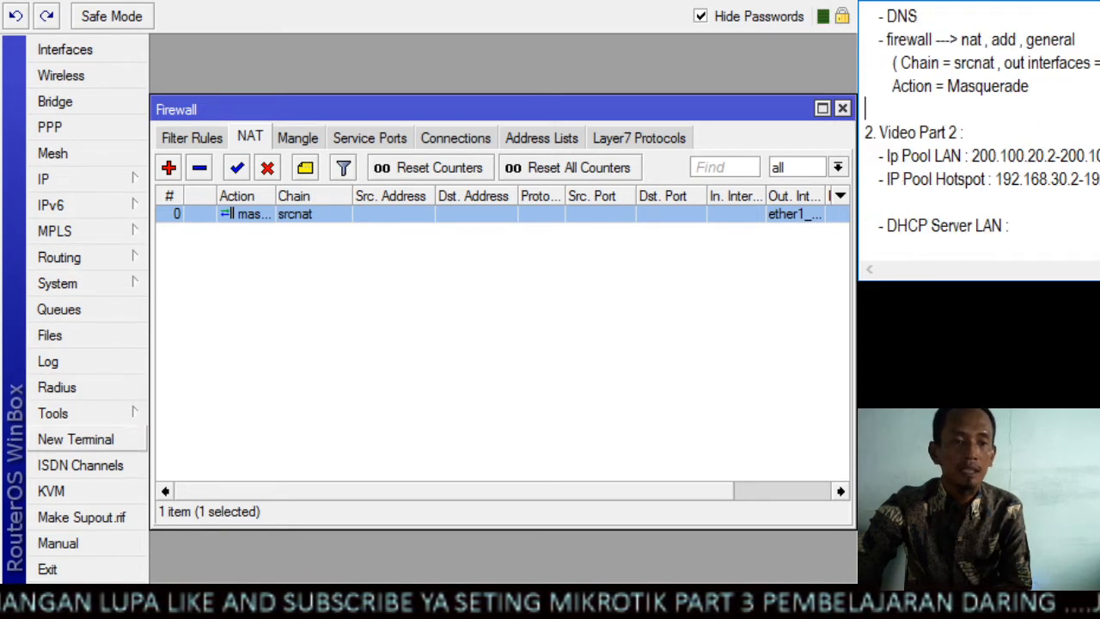
{"action": "left_click", "coordinate": [90, 442]}
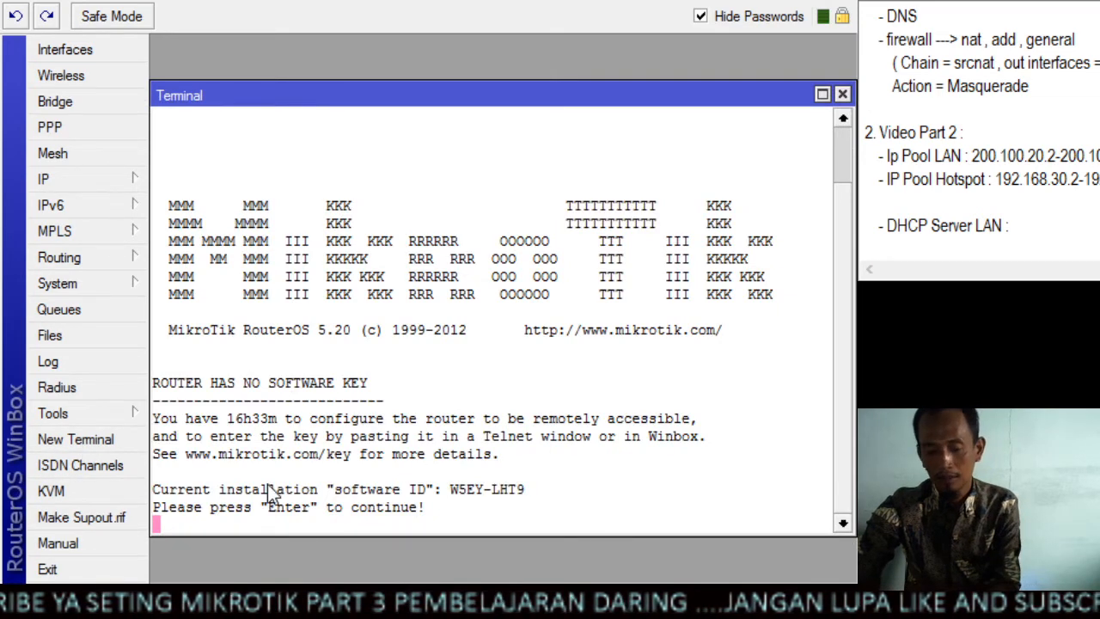
{"action": "key", "text": "Return"}
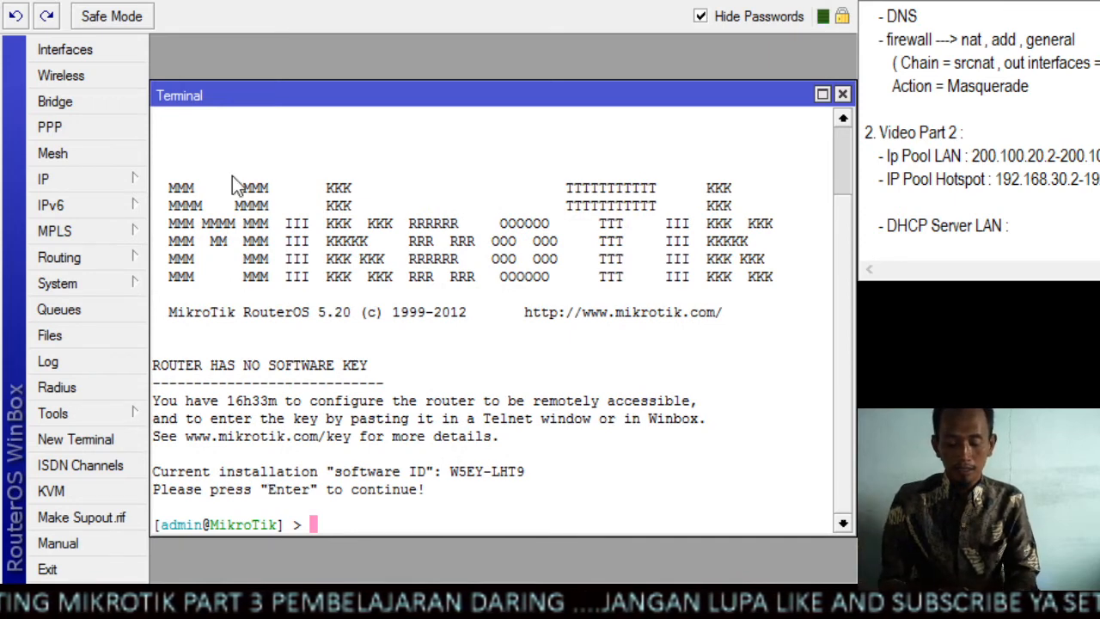
{"action": "type", "text": "ping "}
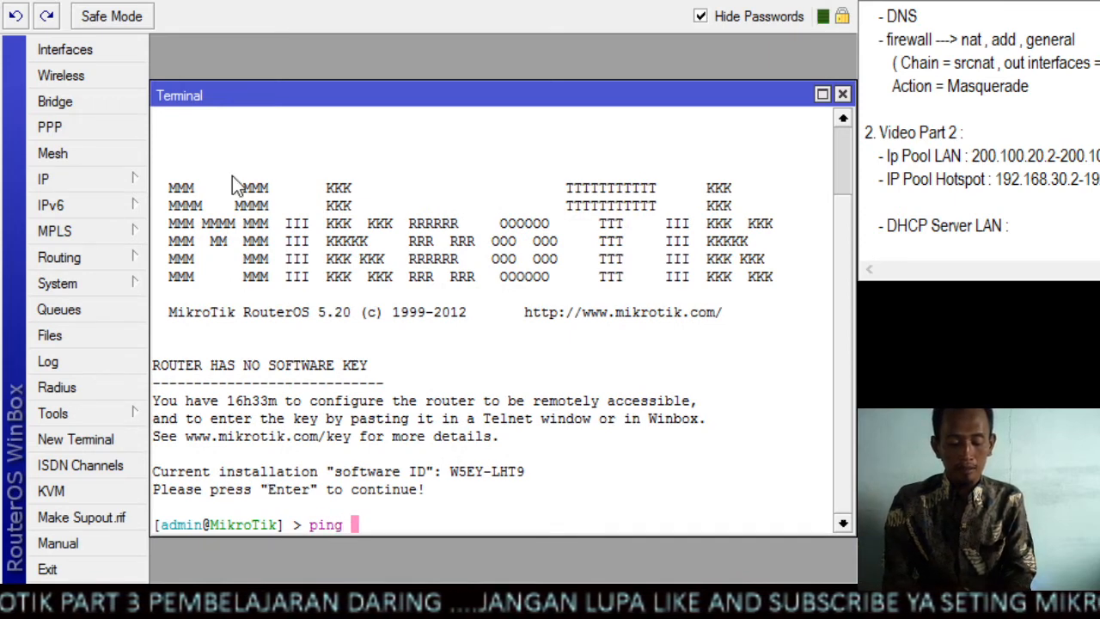
{"action": "type", "text": "www."}
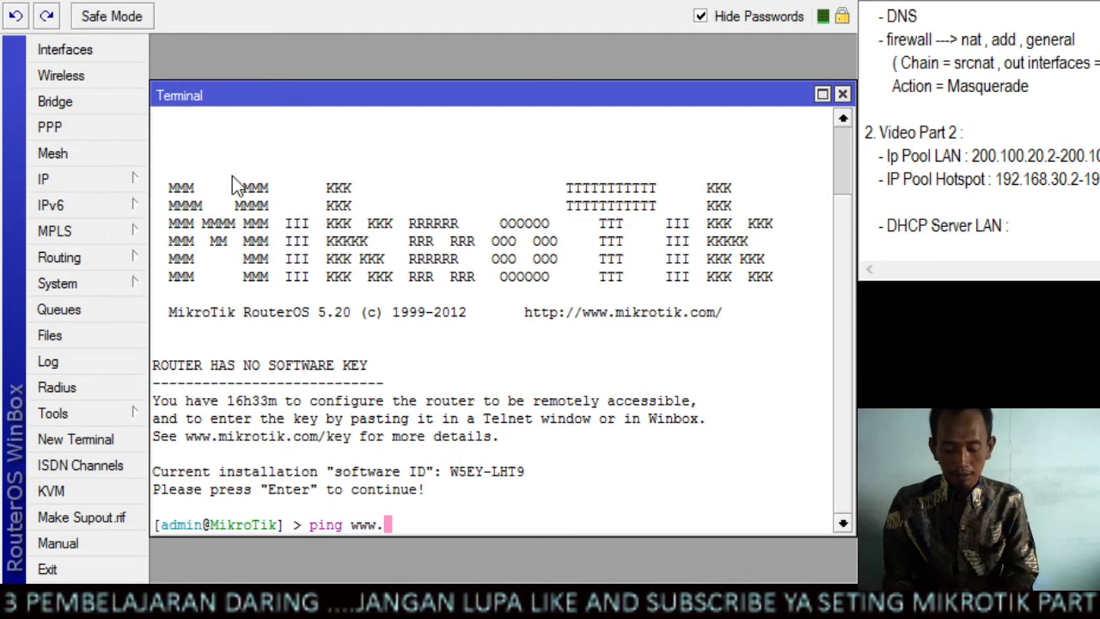
{"action": "type", "text": "google.com"}
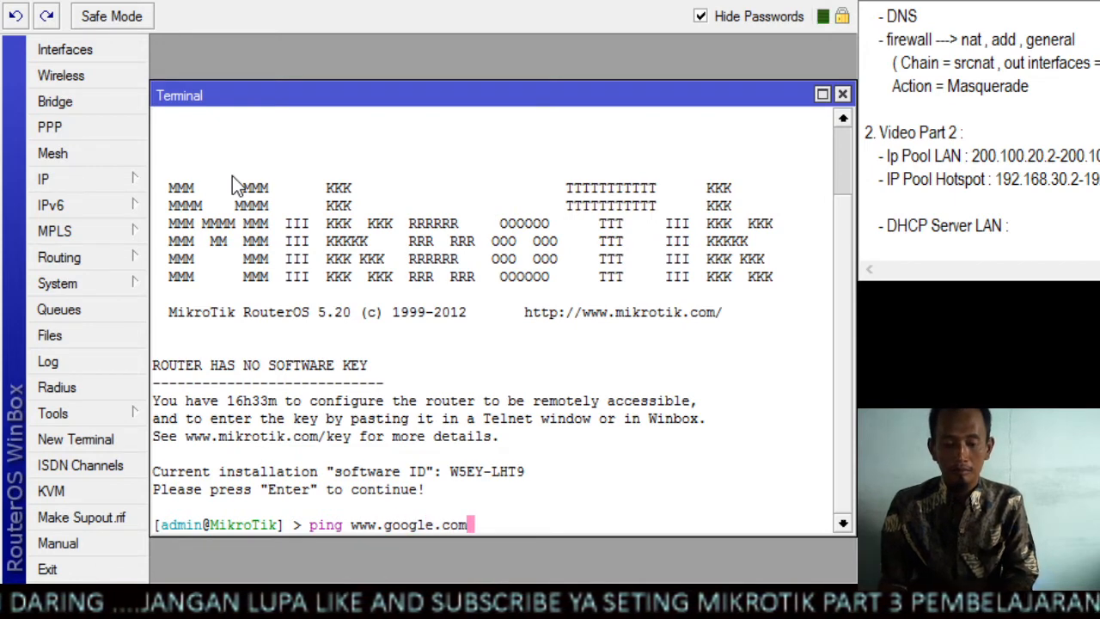
{"action": "key", "text": "Return"}
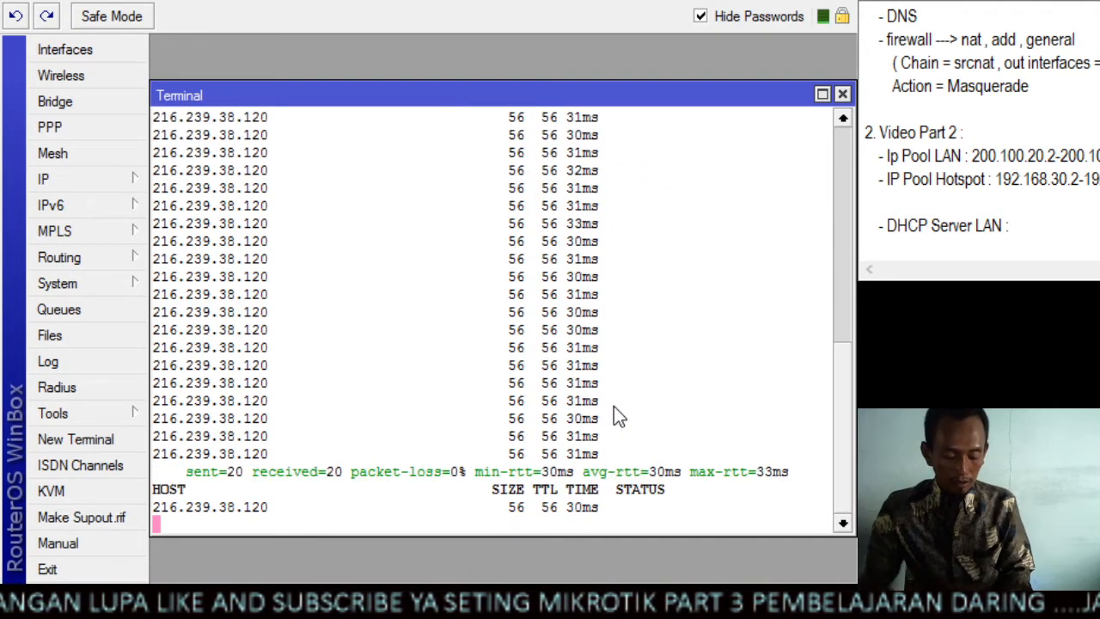
{"action": "key", "text": "ctrl+c"}
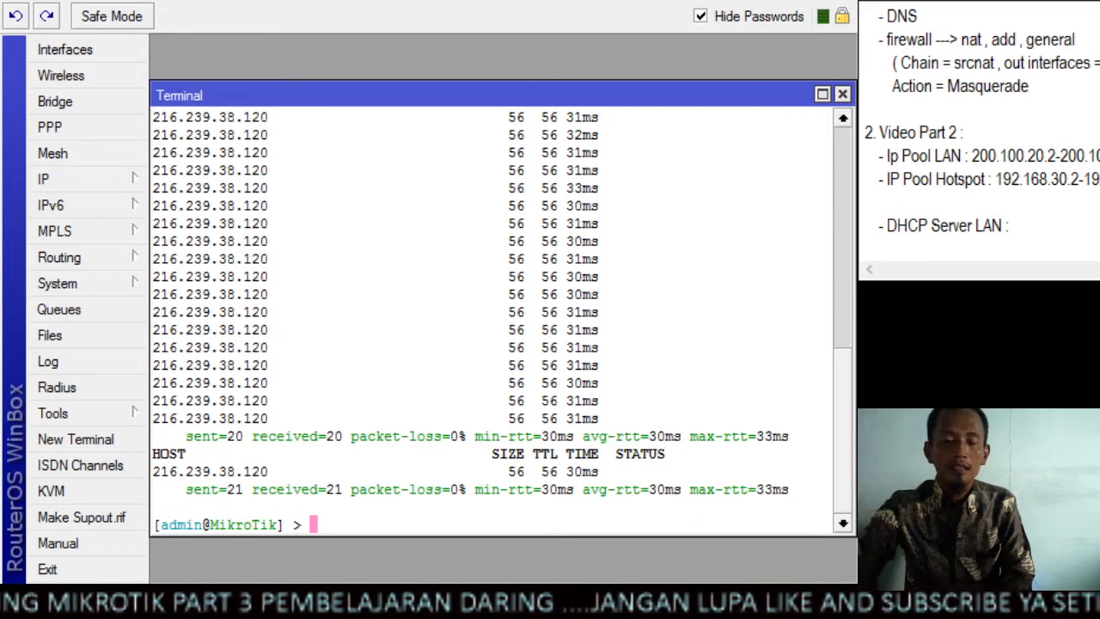
Find the Ip Pool task under Video Part 2 in the notes, and close the terminal and firewall windows
{"action": "left_click", "coordinate": [984, 86]}
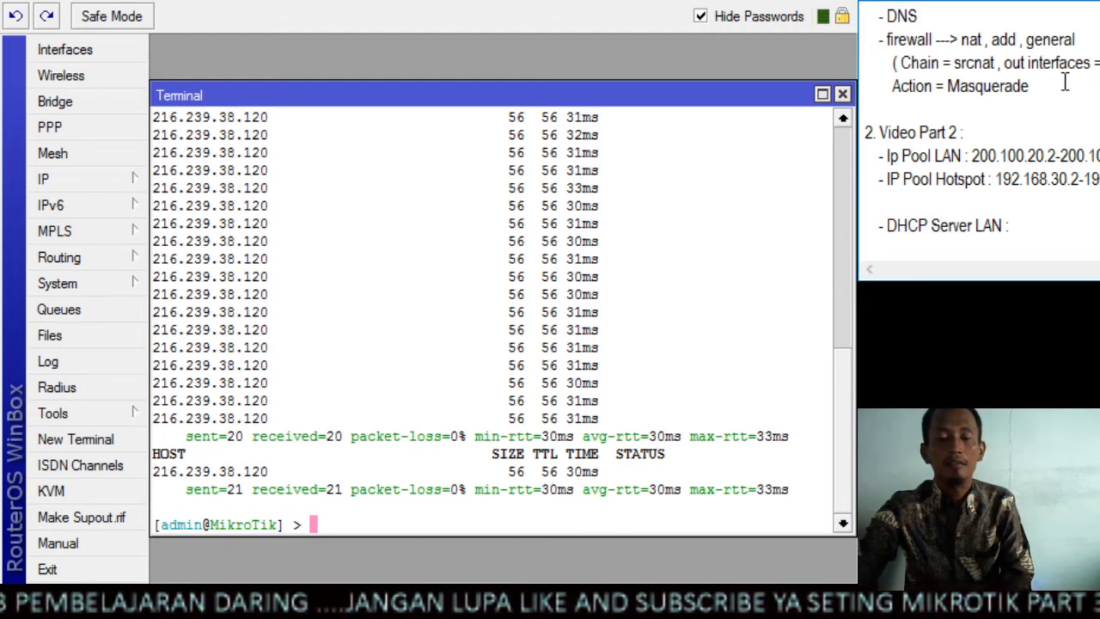
{"action": "scroll", "coordinate": [1057, 78], "scroll_direction": "down", "scroll_amount": 1}
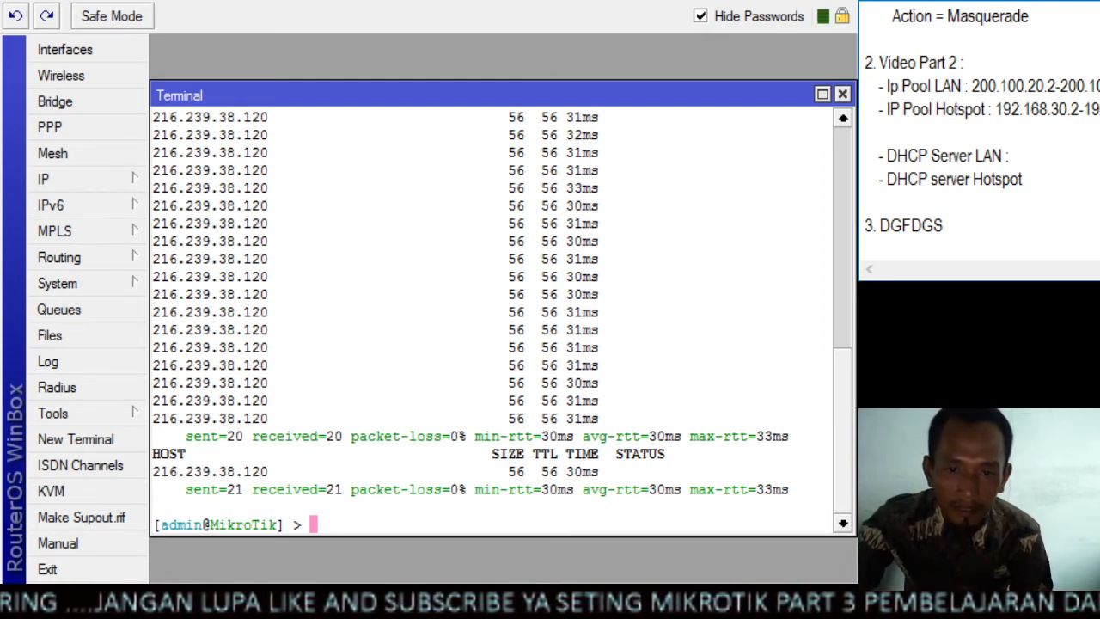
{"action": "left_click_drag", "start_coordinate": [535, 95], "coordinate": [538, 96]}
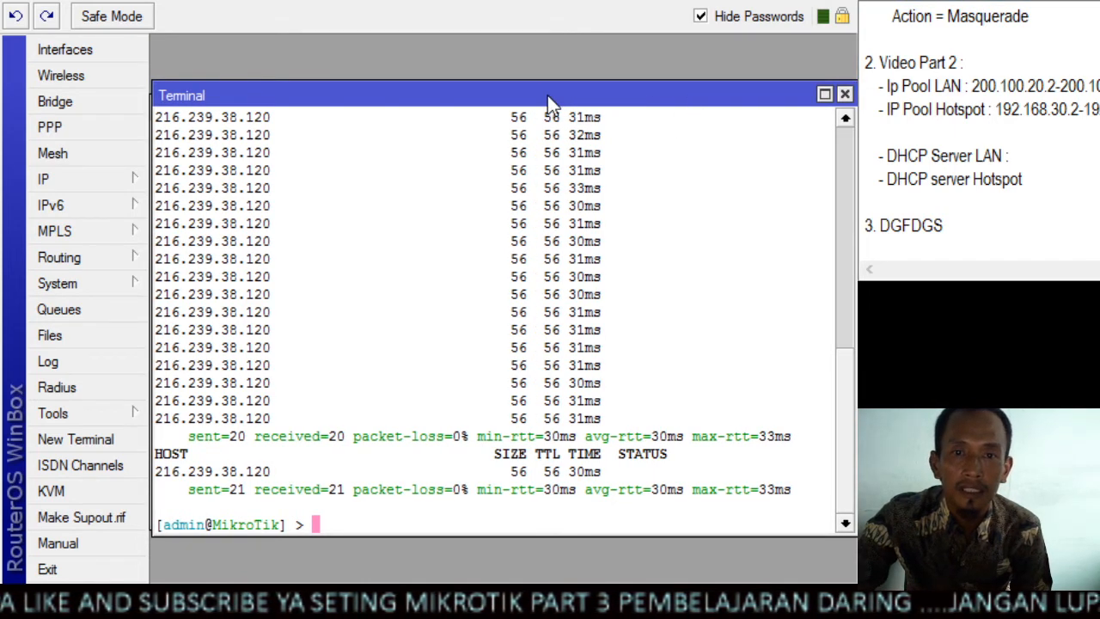
{"action": "mouse_move", "coordinate": [547, 95]}
{"action": "left_mouse_down"}
{"action": "mouse_move", "coordinate": [587, 108]}
{"action": "mouse_move", "coordinate": [519, 101]}
{"action": "mouse_move", "coordinate": [548, 95]}
{"action": "left_mouse_up"}
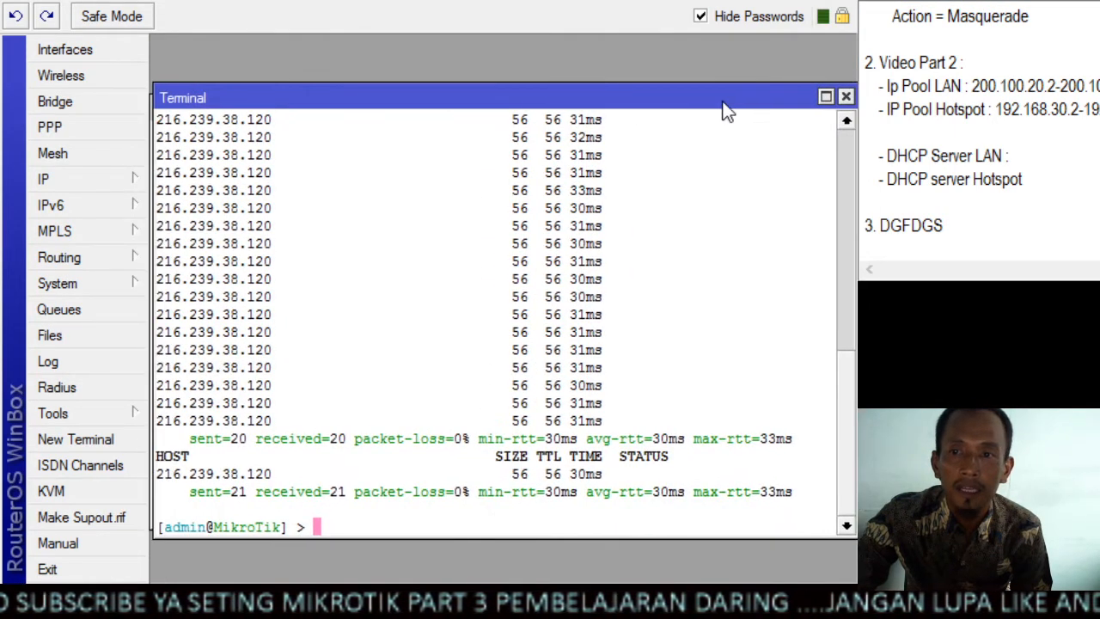
{"action": "left_click", "coordinate": [847, 97]}
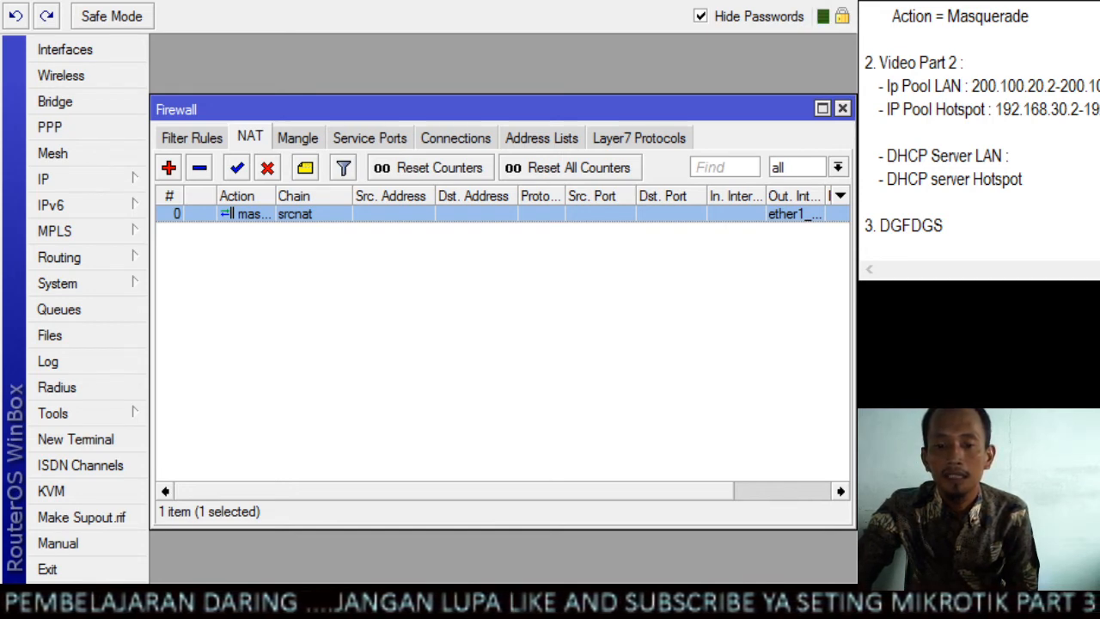
{"action": "left_click_drag", "start_coordinate": [887, 86], "coordinate": [932, 87]}
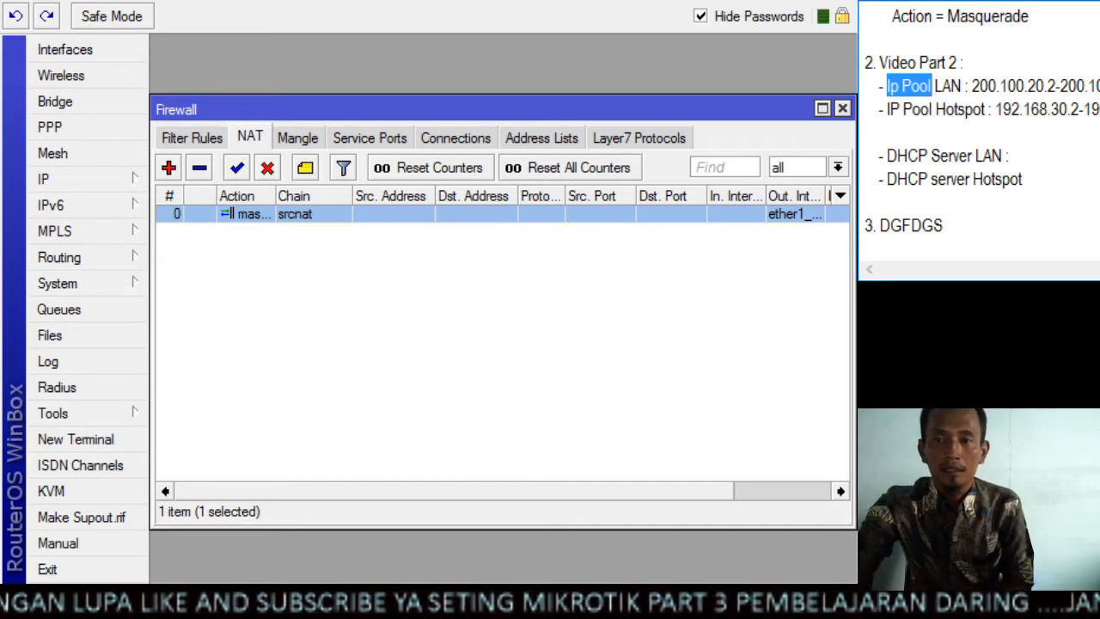
{"action": "left_click", "coordinate": [843, 108]}
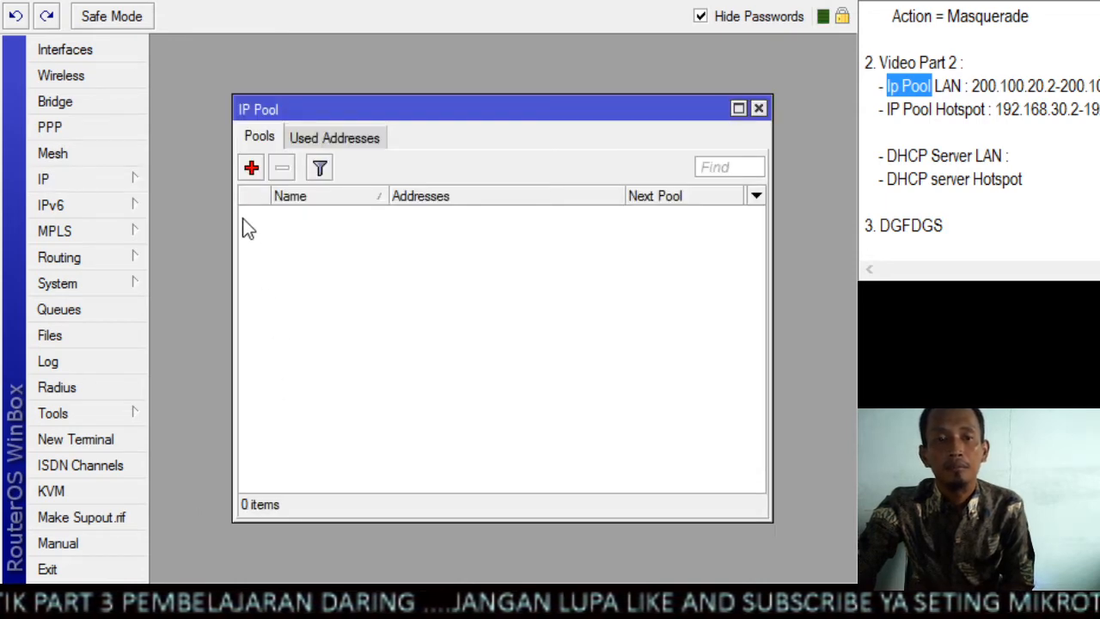
Start a new IP pool and name it pool LAN
{"action": "left_click", "coordinate": [252, 169]}
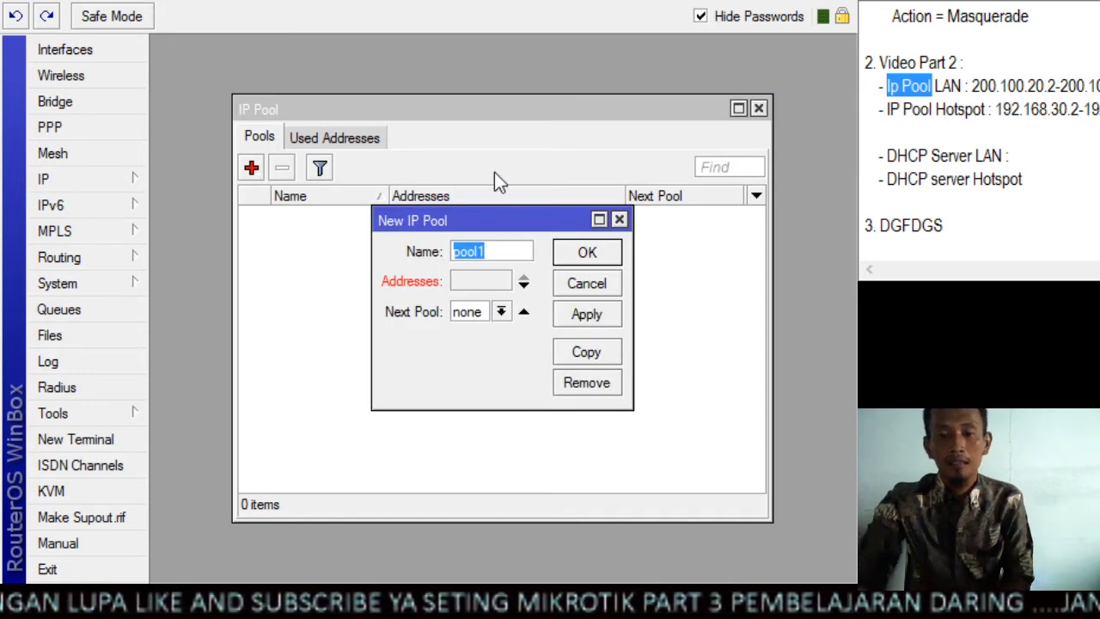
{"action": "type", "text": "pool "}
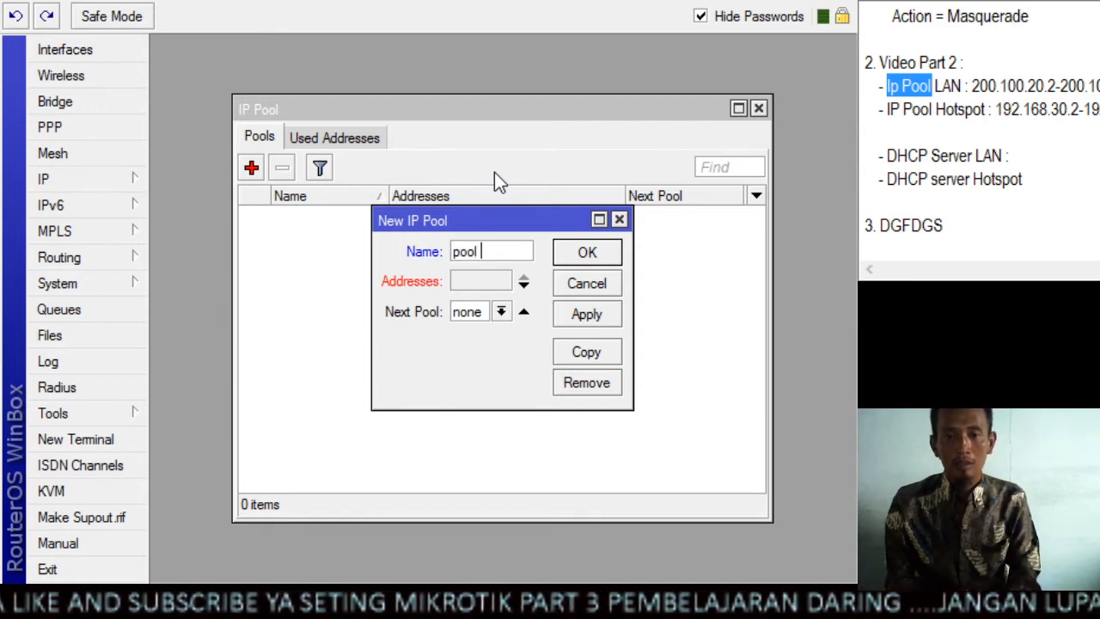
{"action": "type", "text": "LAN"}
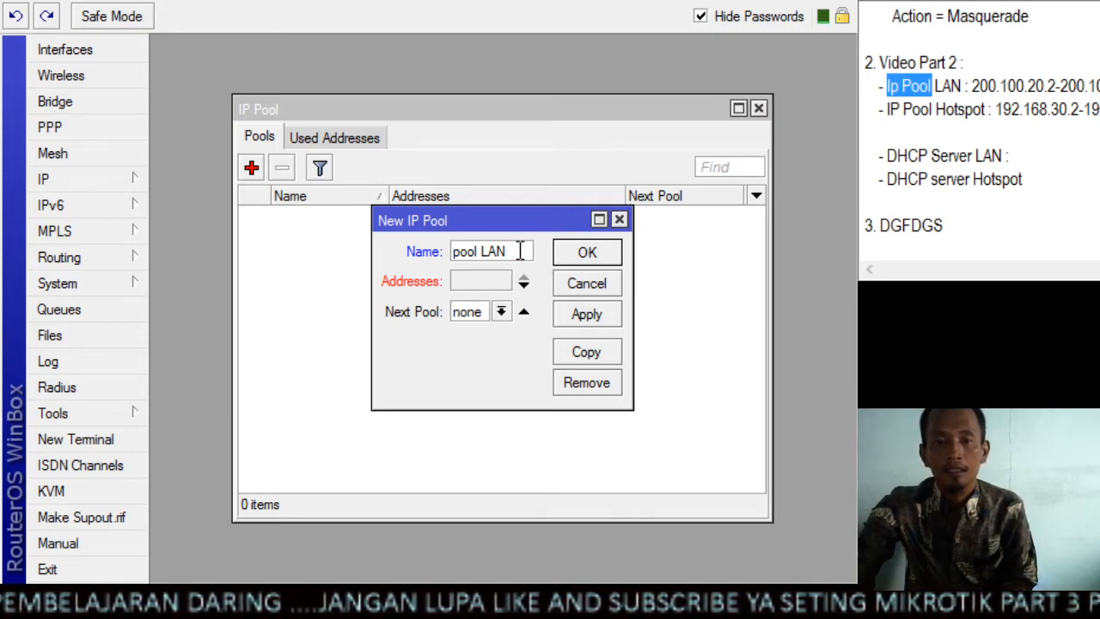
{"action": "left_click_drag", "start_coordinate": [520, 251], "coordinate": [454, 251]}
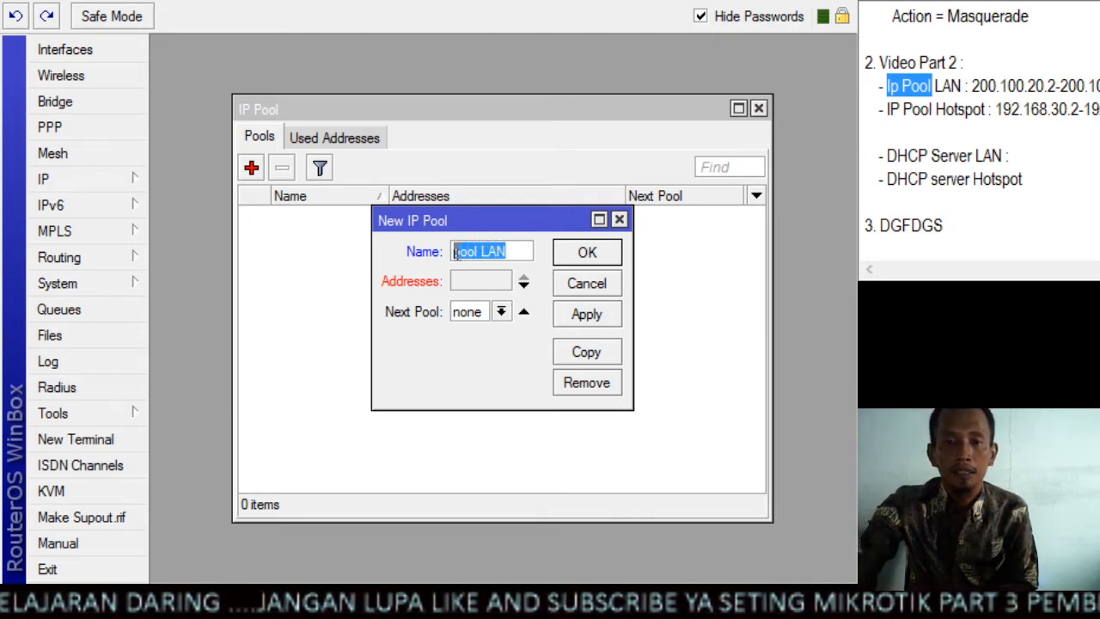
Open the pool's address range for editing and compare the Ip Pool LAN range in the notes with the lan address under Video Part 1
{"action": "left_click", "coordinate": [488, 284]}
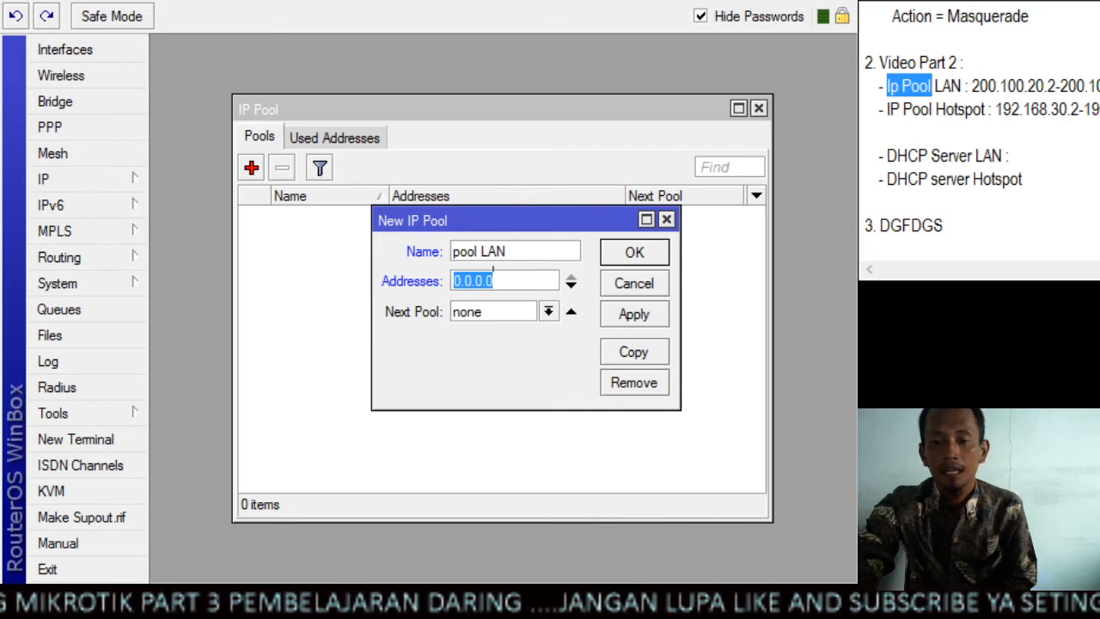
{"action": "left_click_drag", "start_coordinate": [972, 86], "coordinate": [1099, 86]}
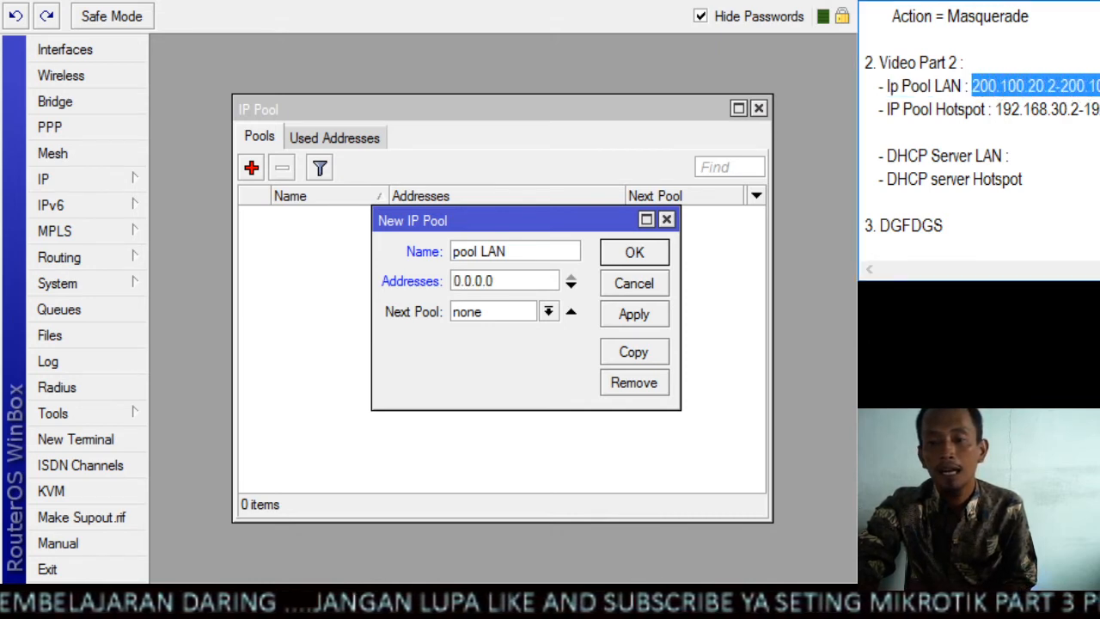
{"action": "scroll", "coordinate": [1091, 80], "scroll_direction": "up", "scroll_amount": 4}
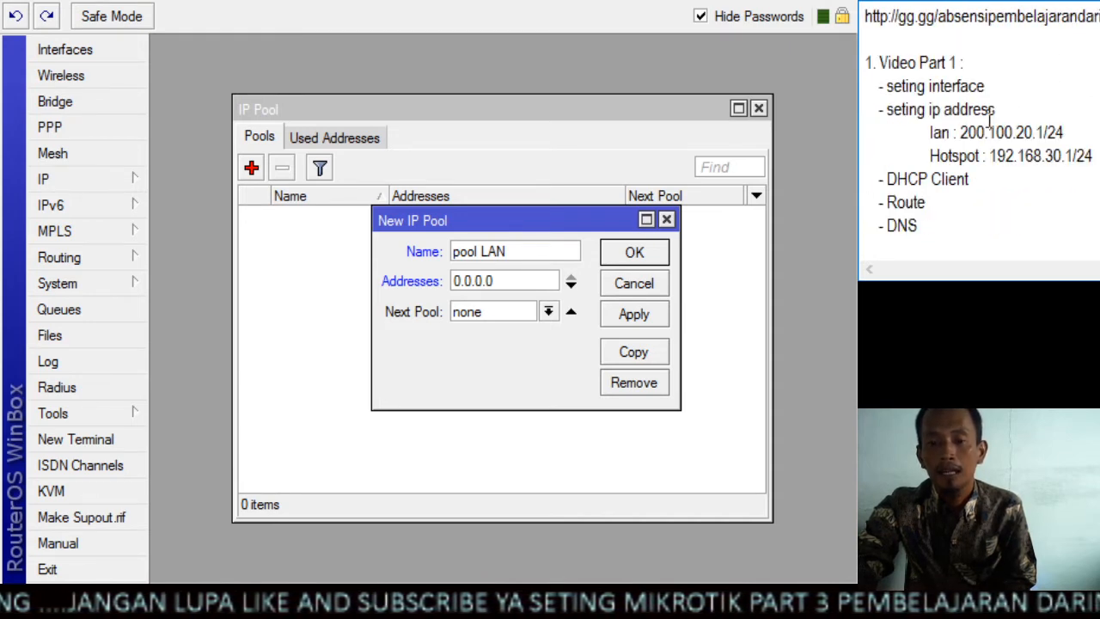
{"action": "left_click_drag", "start_coordinate": [961, 131], "coordinate": [1069, 130]}
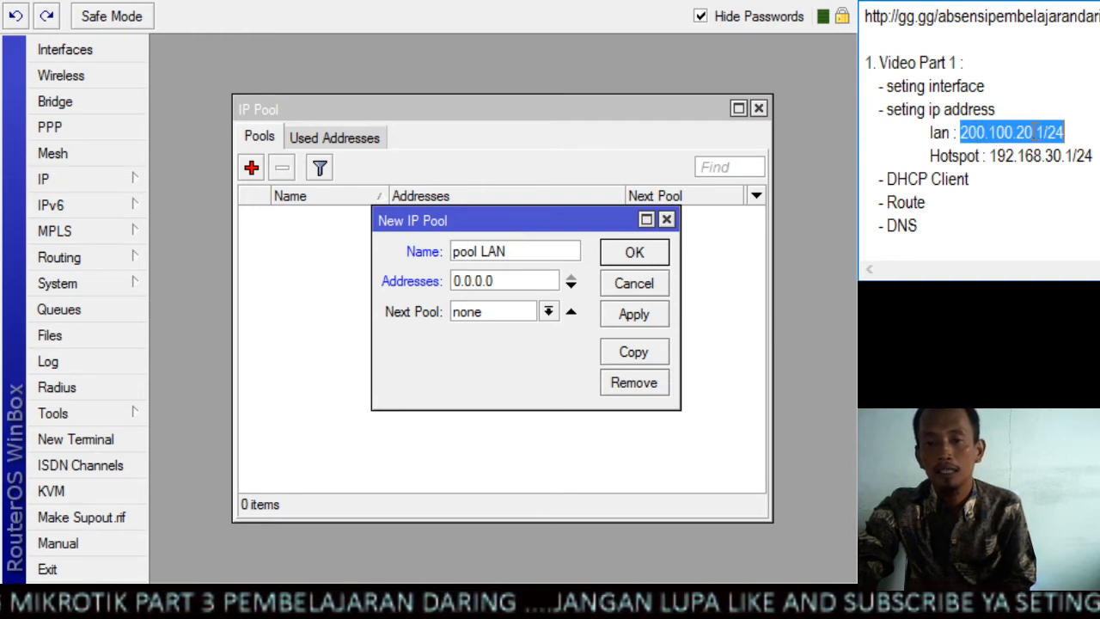
{"action": "scroll", "coordinate": [1009, 119], "scroll_direction": "down", "scroll_amount": 1}
{"action": "scroll", "coordinate": [1008, 119], "scroll_direction": "down", "scroll_amount": 2}
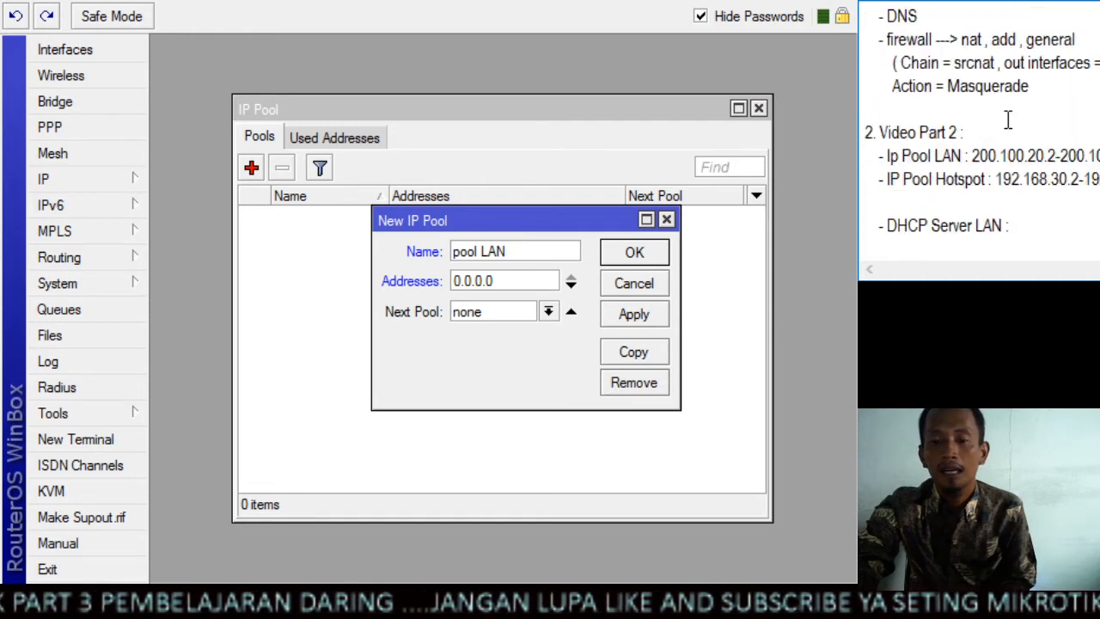
{"action": "scroll", "coordinate": [1008, 118], "scroll_direction": "down", "scroll_amount": 1}
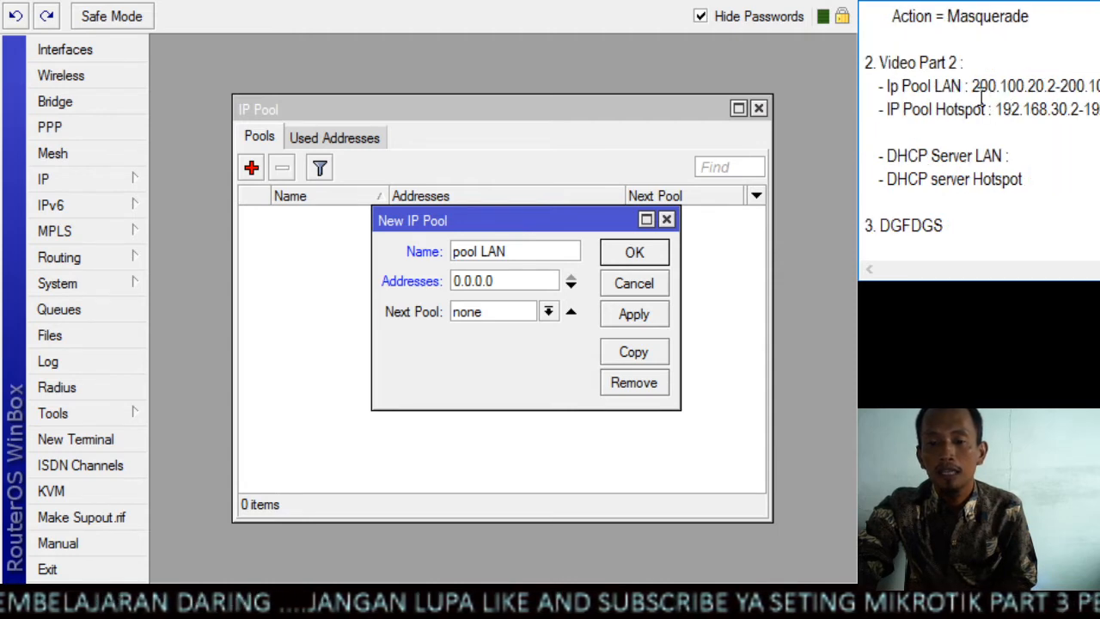
{"action": "left_click_drag", "start_coordinate": [972, 86], "coordinate": [1058, 87]}
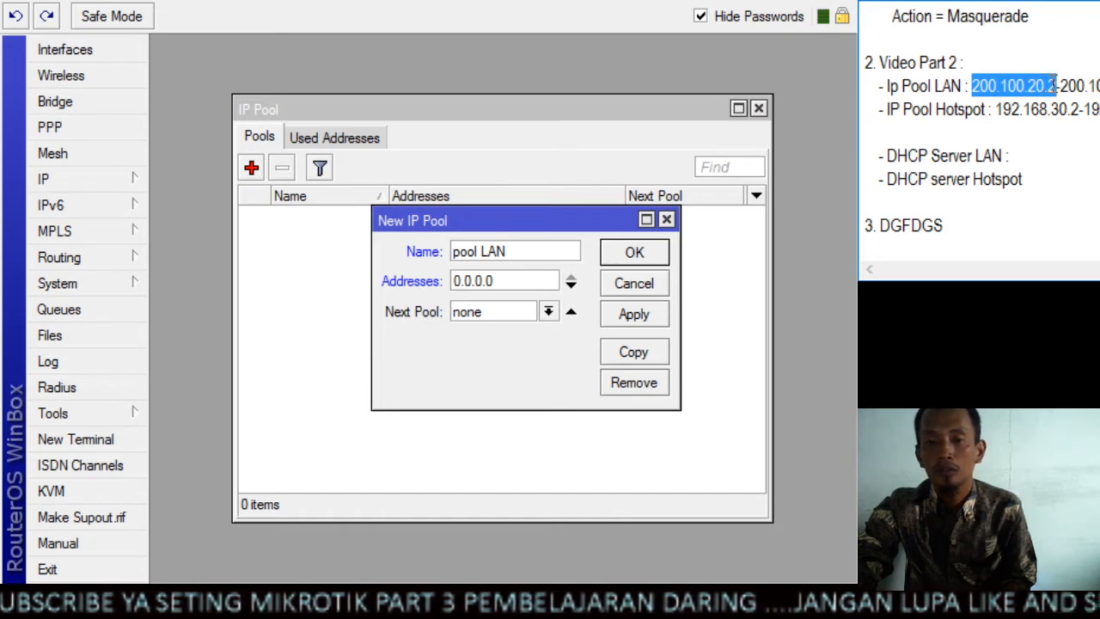
Enter 200.100.20.2 as the start of the pool LAN address range, followed by the range hyphen
{"action": "left_click_drag", "start_coordinate": [483, 281], "coordinate": [448, 280]}
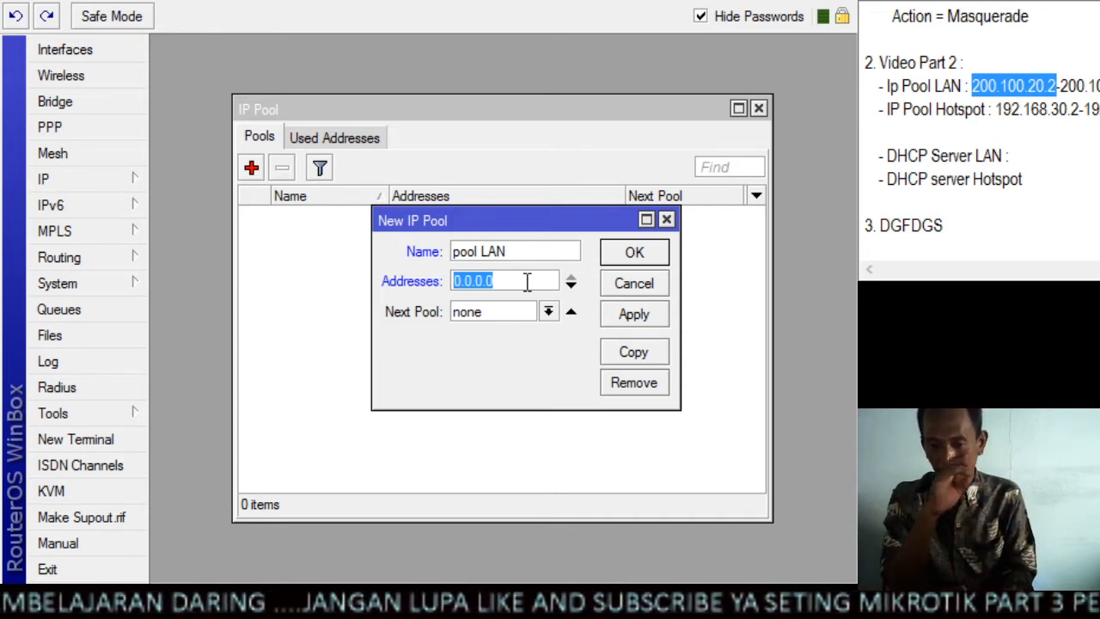
{"action": "type", "text": "2"}
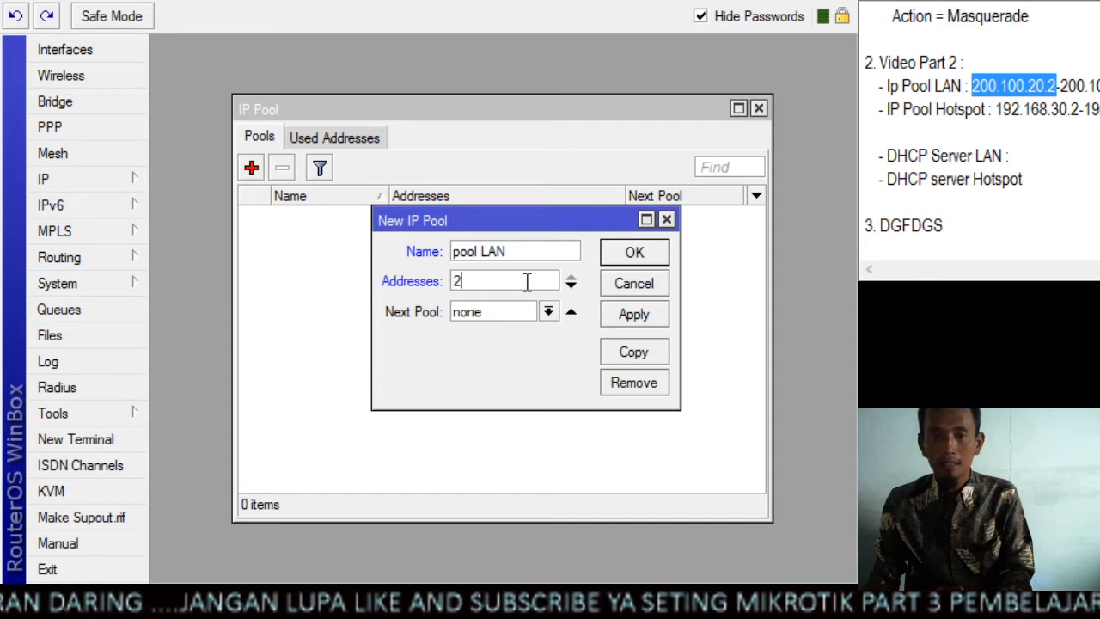
{"action": "type", "text": "00.100"}
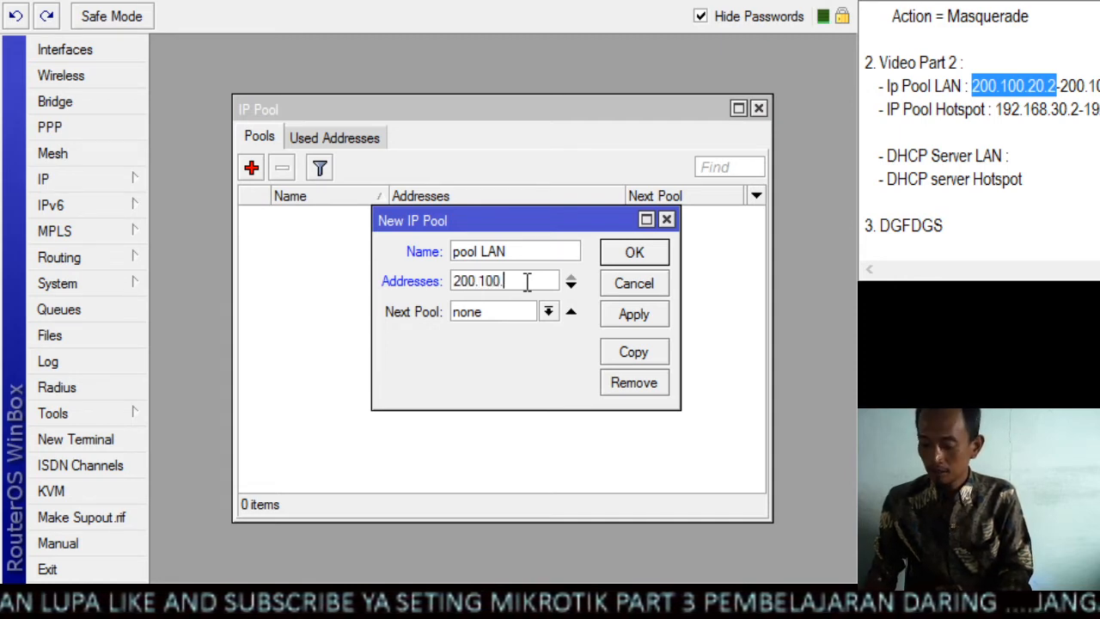
{"action": "type", "text": ".20.2"}
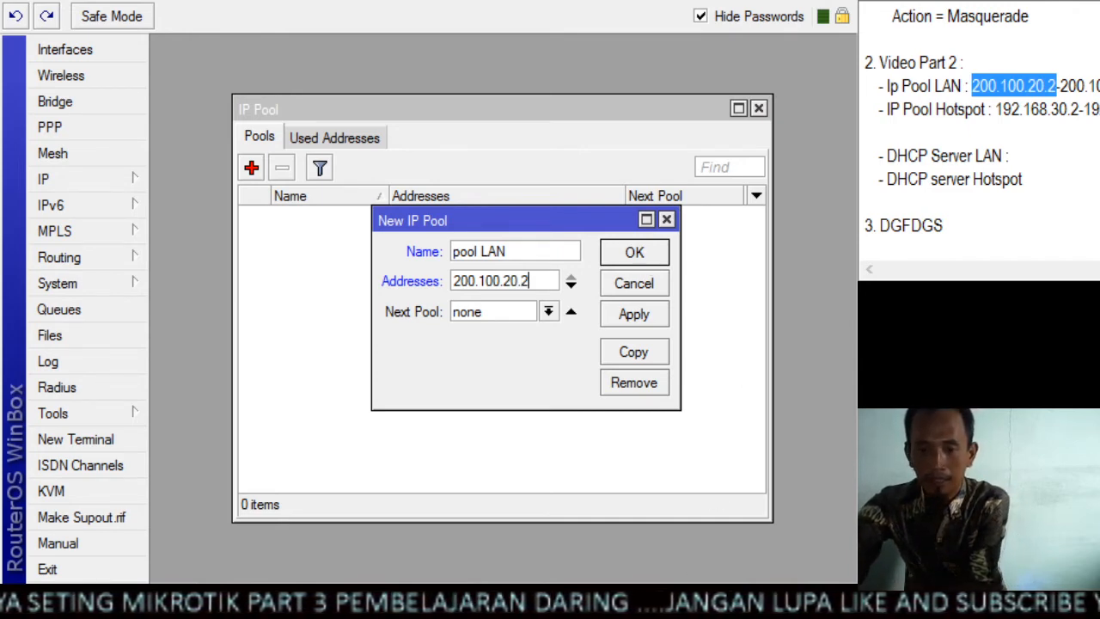
{"action": "type", "text": "-"}
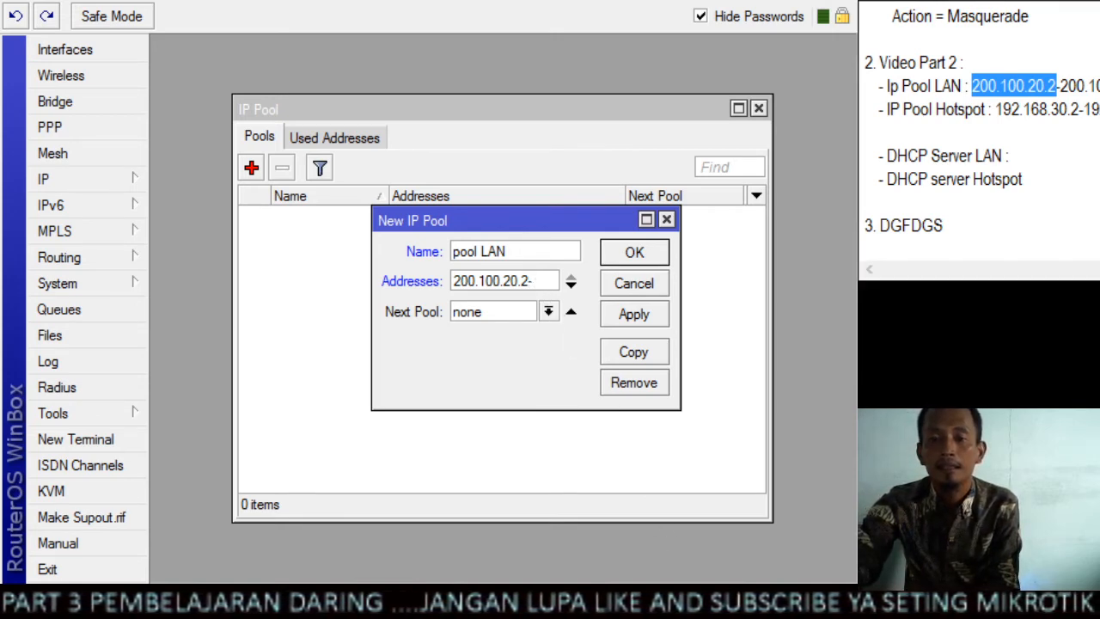
Complete the pool LAN range with the end address 200.100.20.254 and save the pool
{"action": "left_click_drag", "start_coordinate": [1060, 86], "coordinate": [1099, 86]}
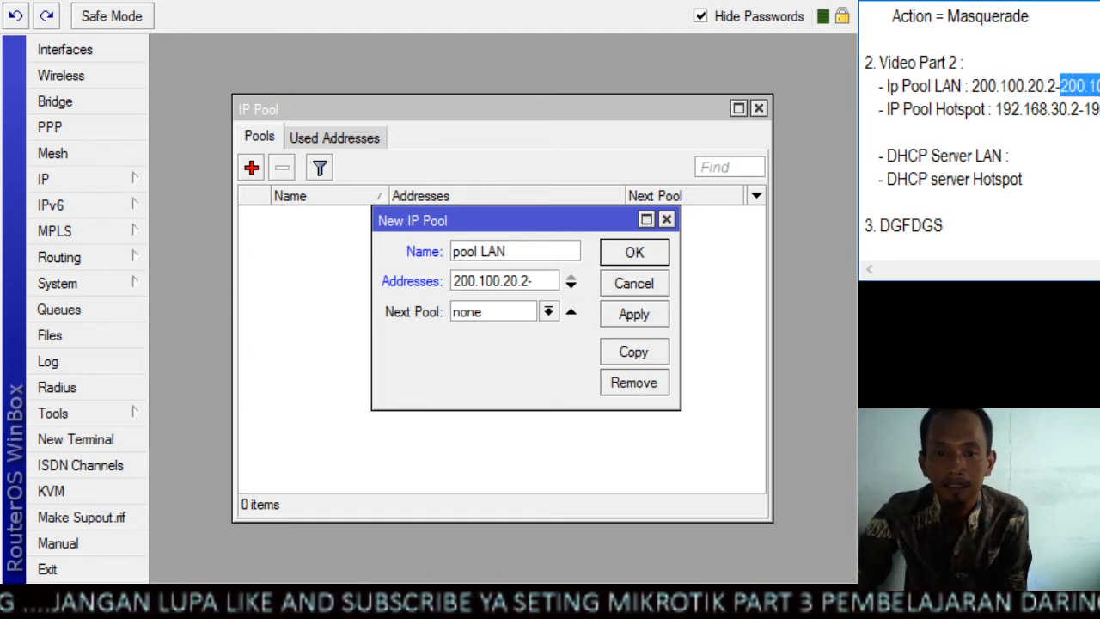
{"action": "type", "text": "200"}
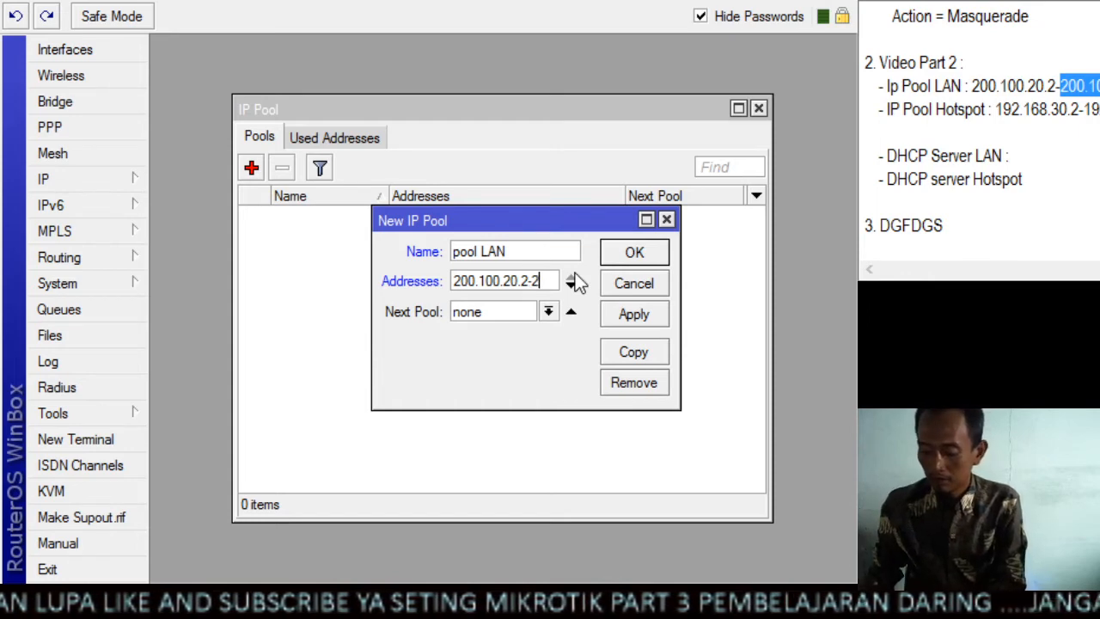
{"action": "type", "text": ".100"}
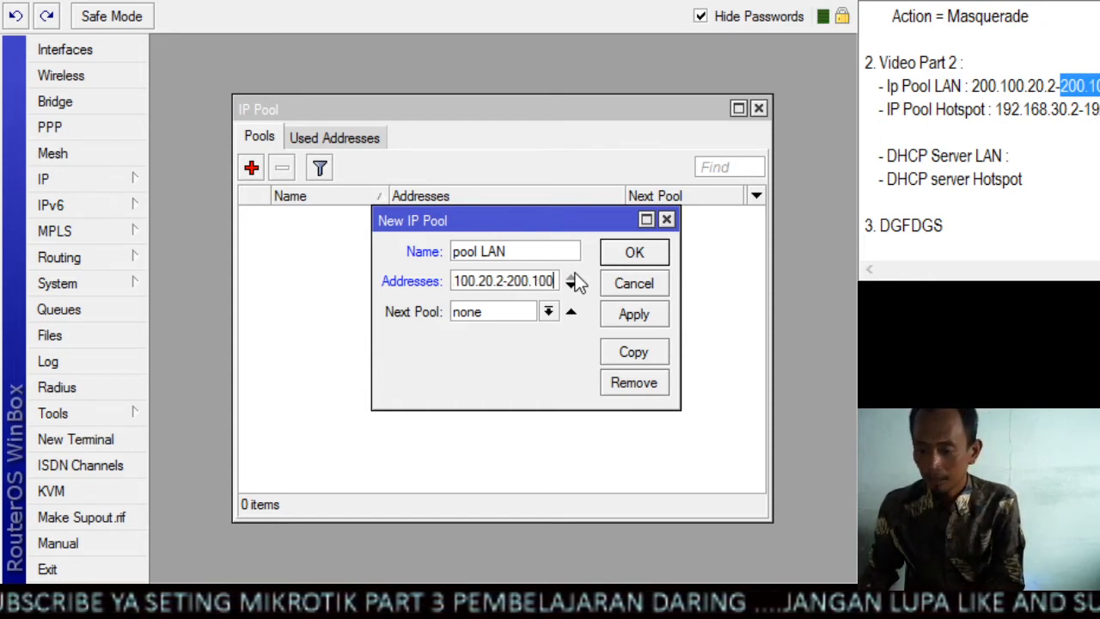
{"action": "type", "text": ".20."}
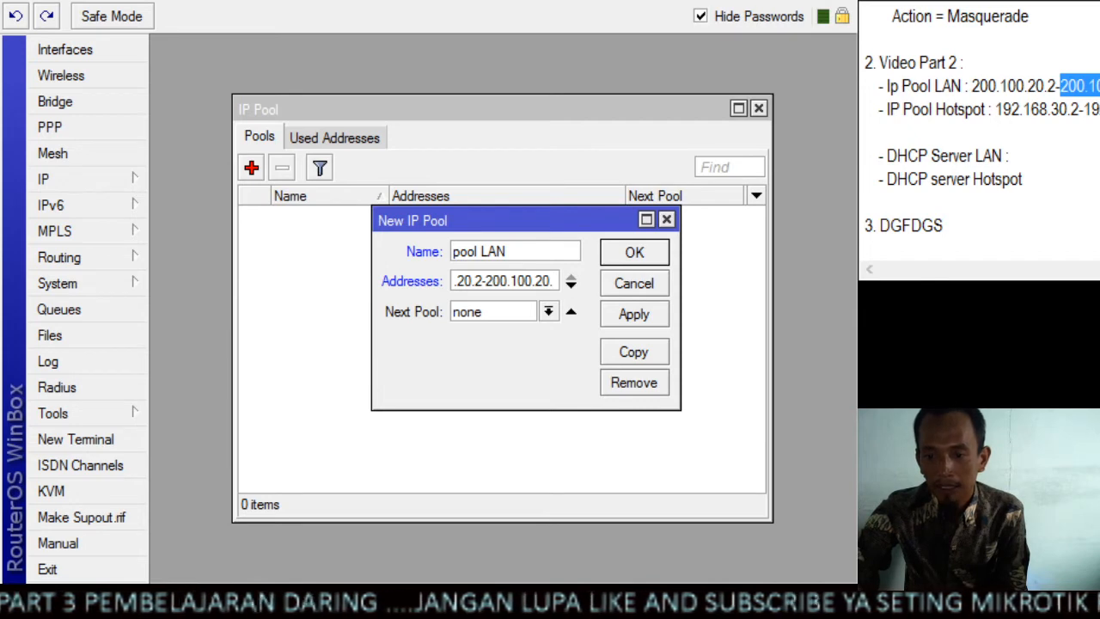
{"action": "left_click", "coordinate": [1092, 86]}
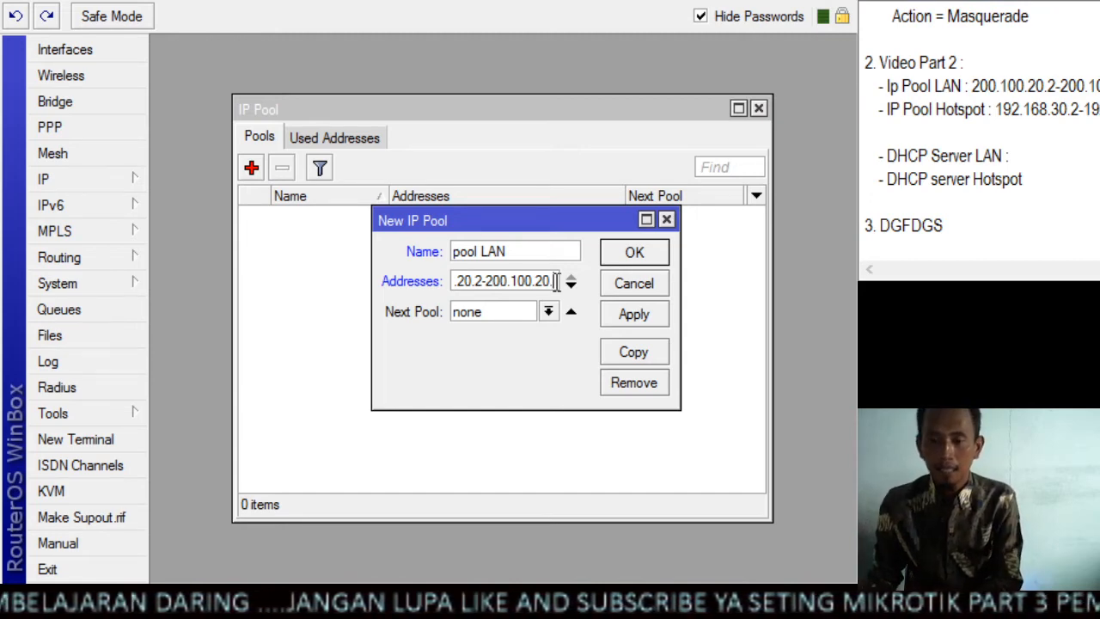
{"action": "type", "text": "25"}
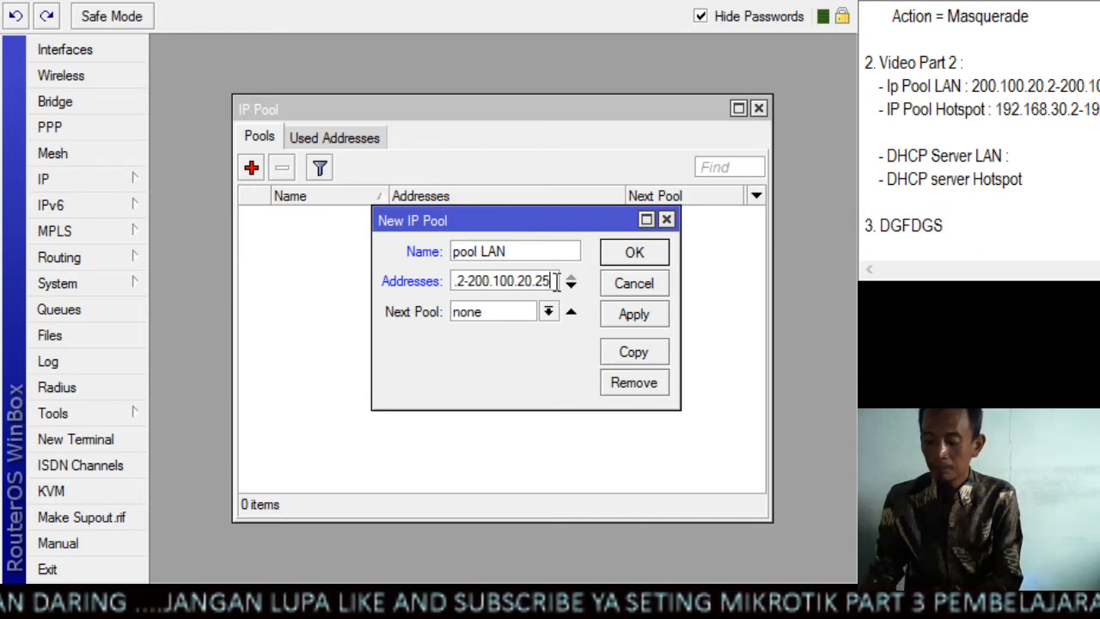
{"action": "type", "text": "4"}
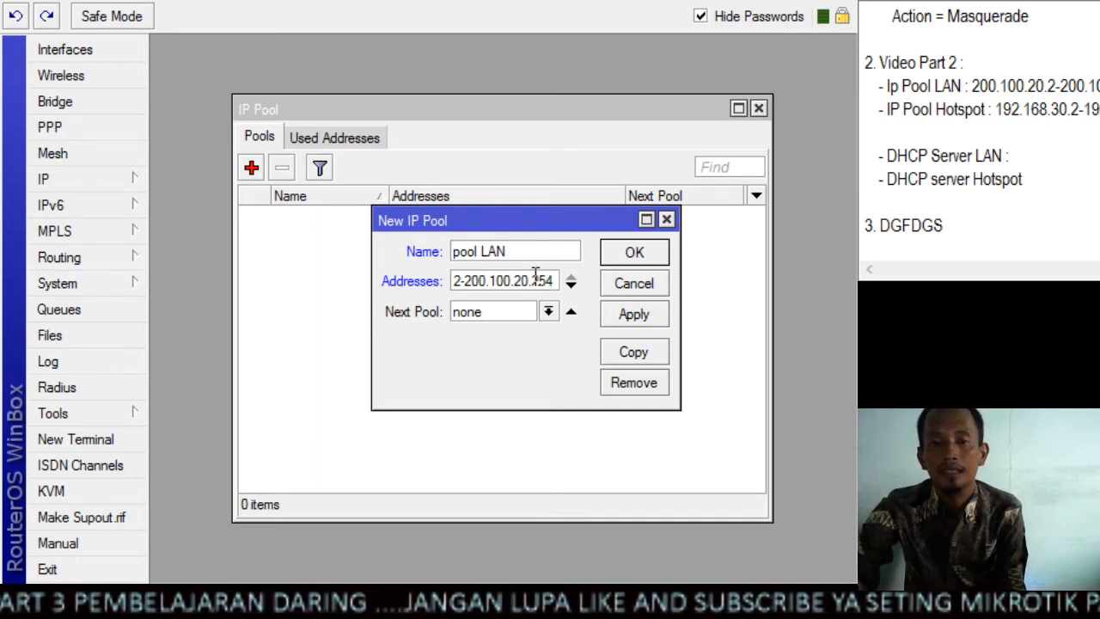
{"action": "left_click", "coordinate": [617, 312]}
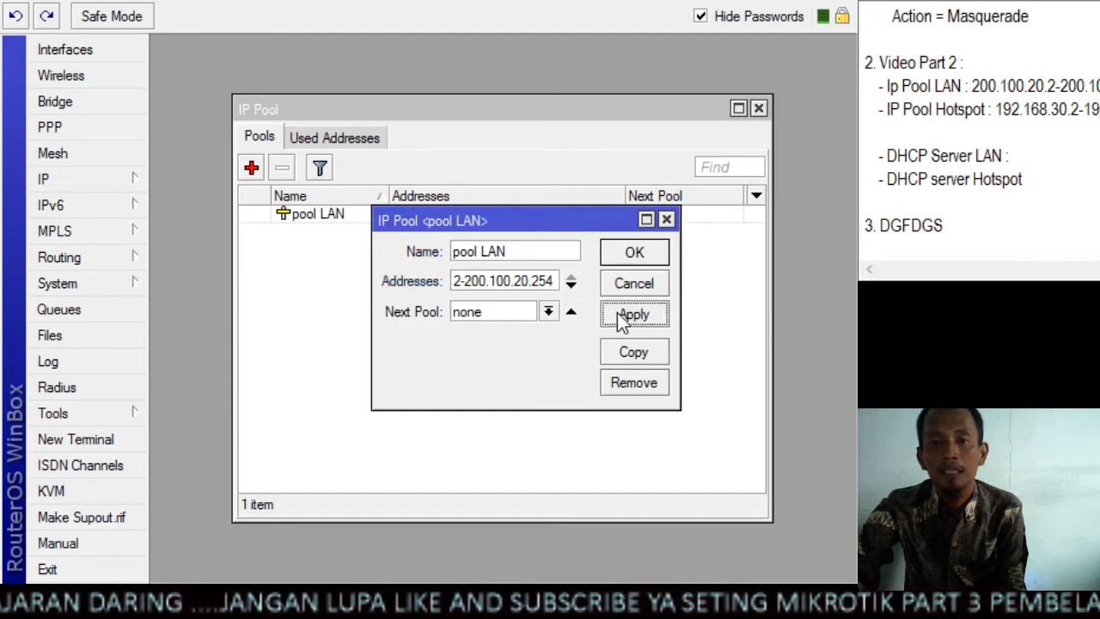
{"action": "left_click", "coordinate": [646, 253]}
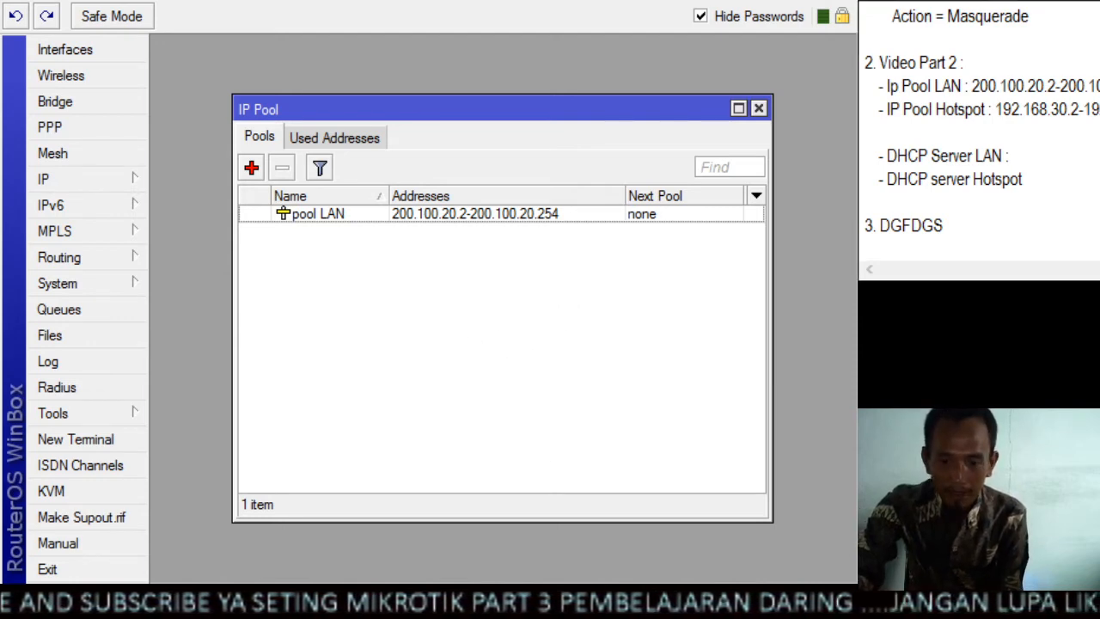
Find the IP Pool Hotspot entry in the notes and start a second IP pool named pool hotspot
{"action": "left_click_drag", "start_coordinate": [1099, 110], "coordinate": [885, 118]}
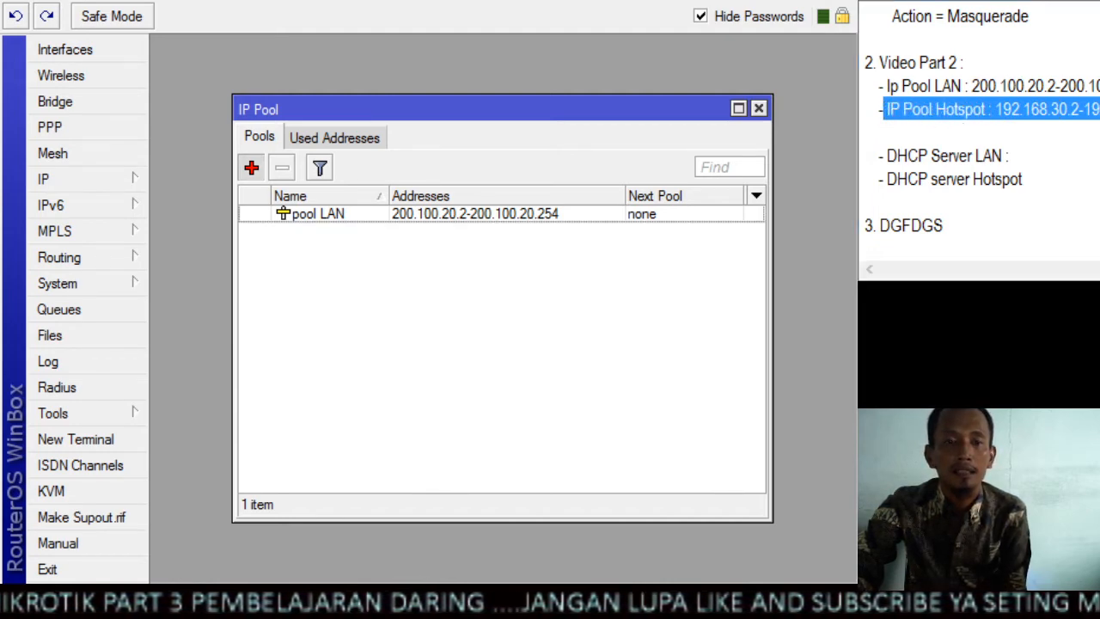
{"action": "left_click", "coordinate": [251, 168]}
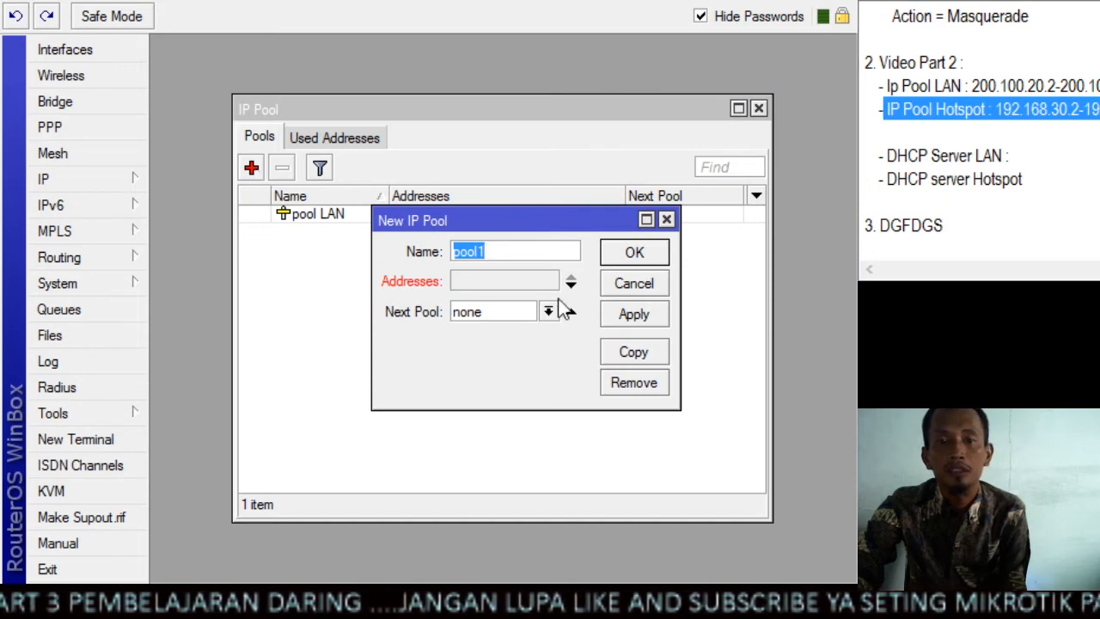
{"action": "type", "text": "p"}
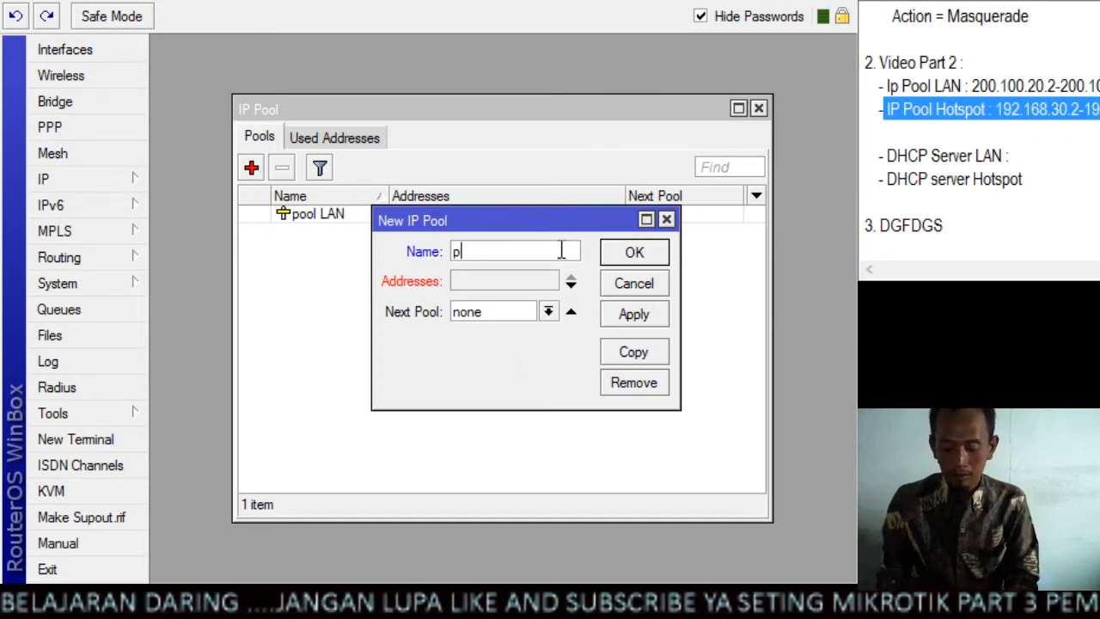
{"action": "type", "text": "ool hotspot"}
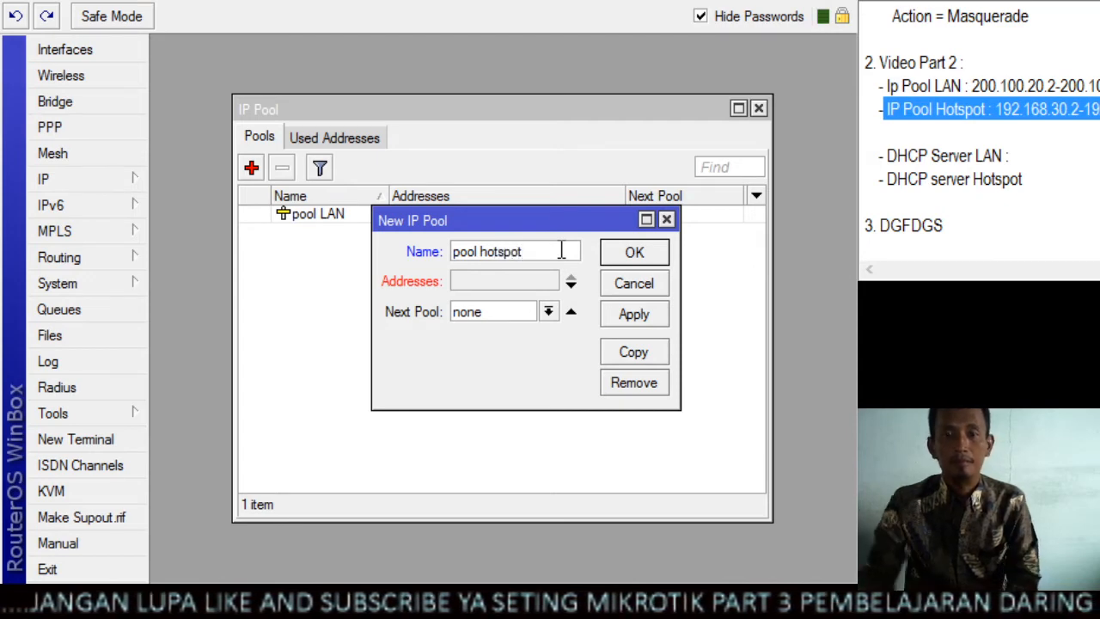
Set the pool hotspot address range to 192.168.30.2-192.168.20.254 and save the pool
{"action": "left_click", "coordinate": [520, 289]}
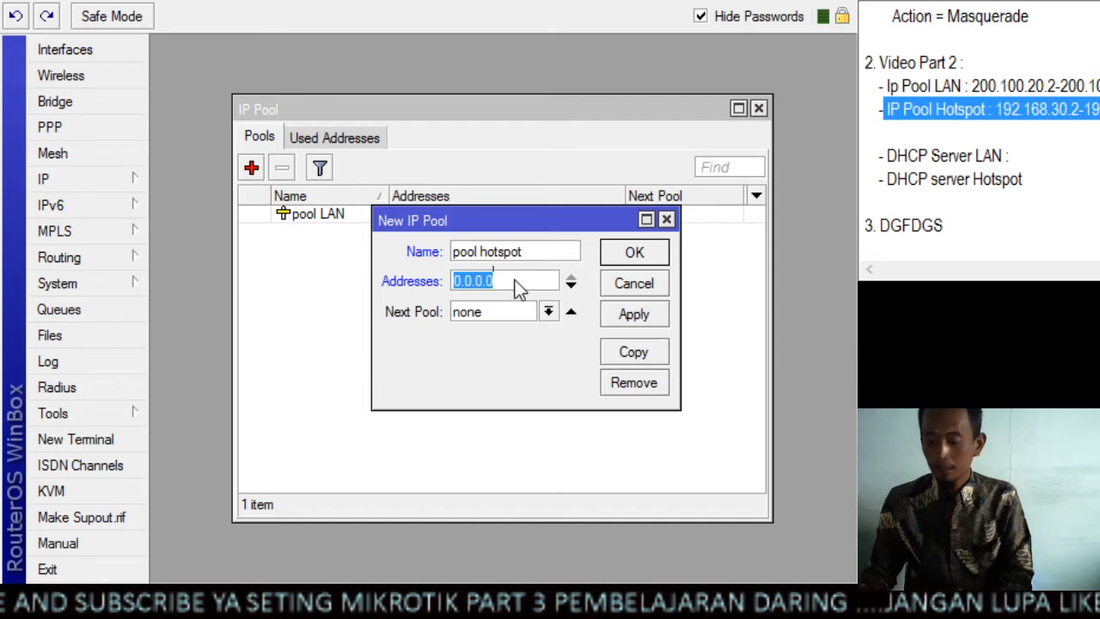
{"action": "type", "text": "192.1"}
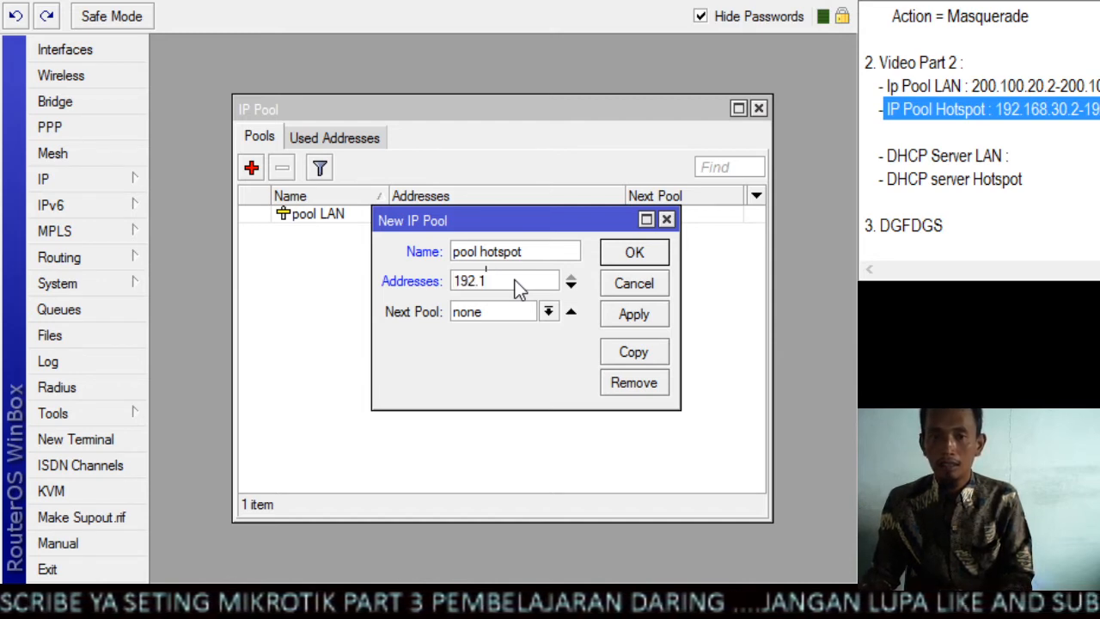
{"action": "type", "text": "68"}
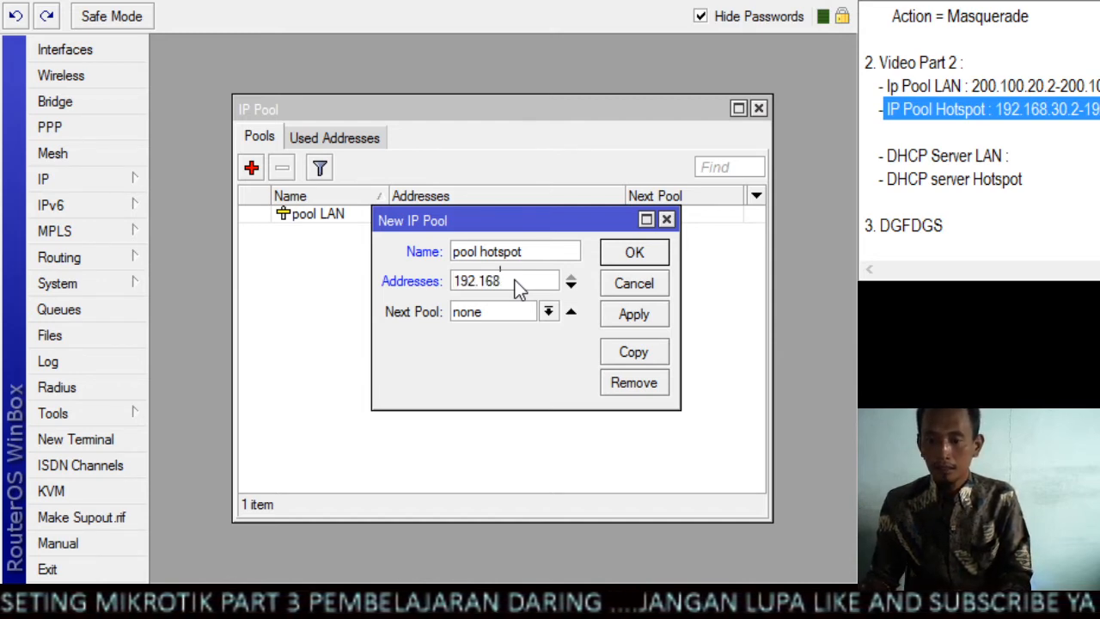
{"action": "type", "text": ".30.2-"}
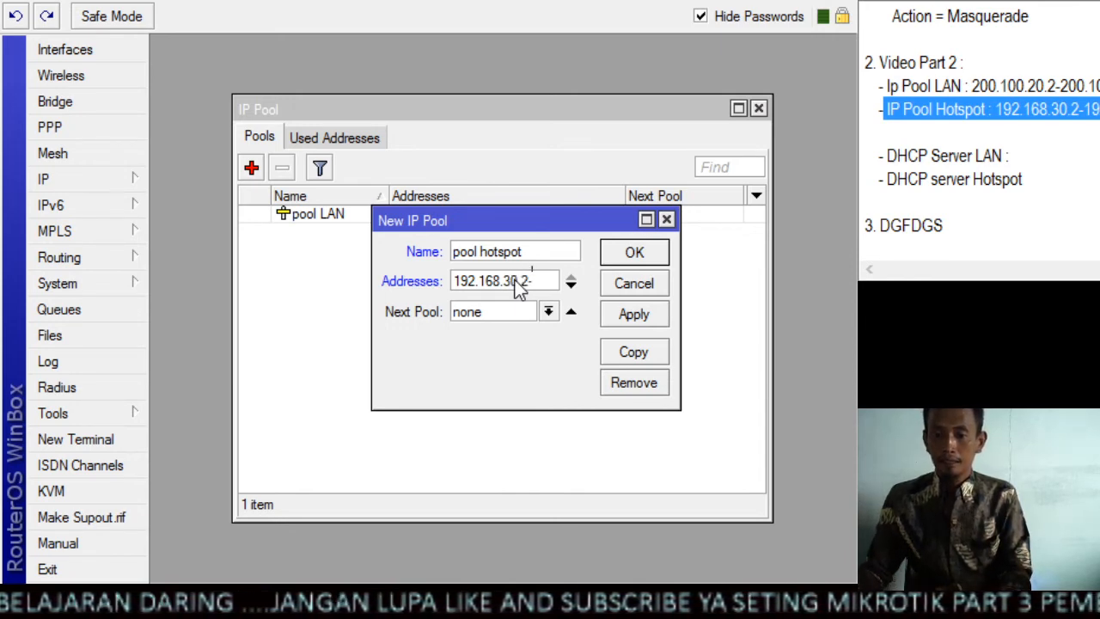
{"action": "type", "text": "192."}
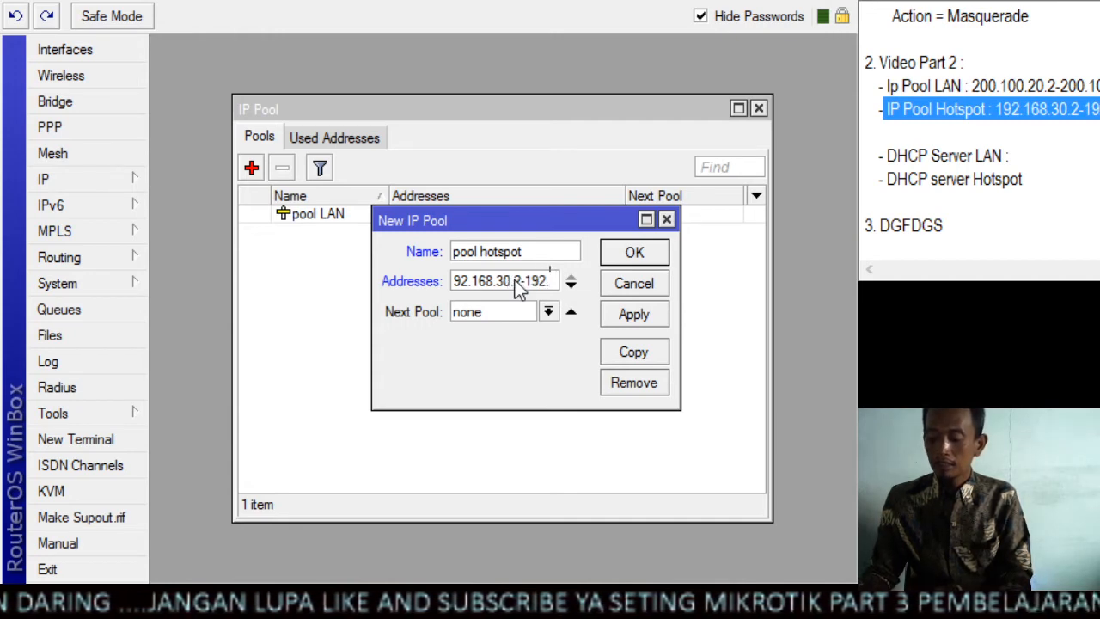
{"action": "type", "text": "168.20"}
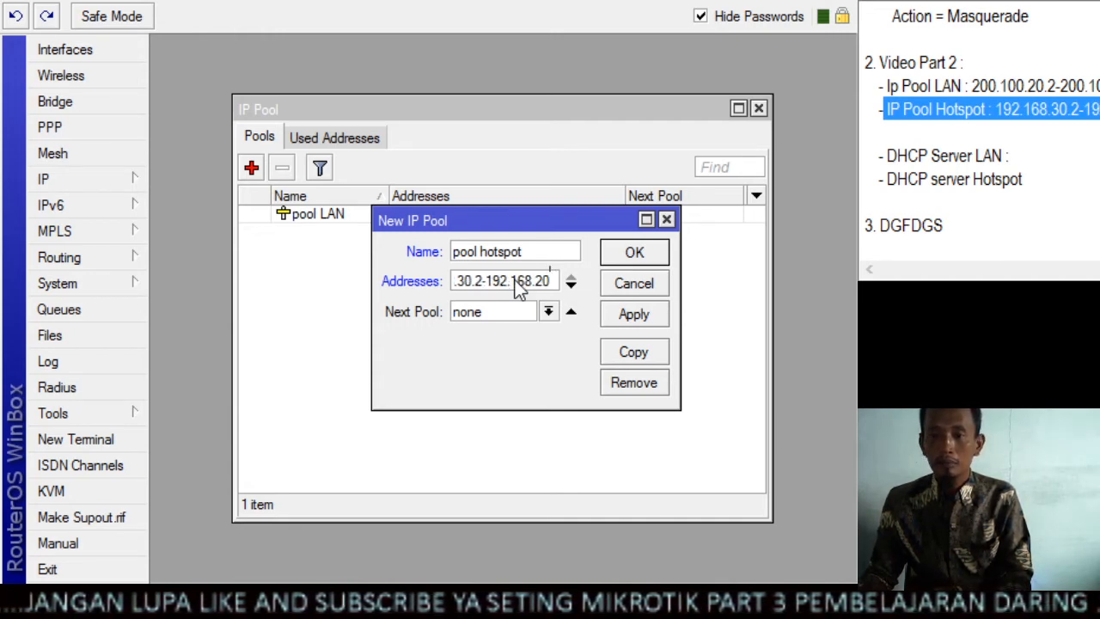
{"action": "type", "text": "."}
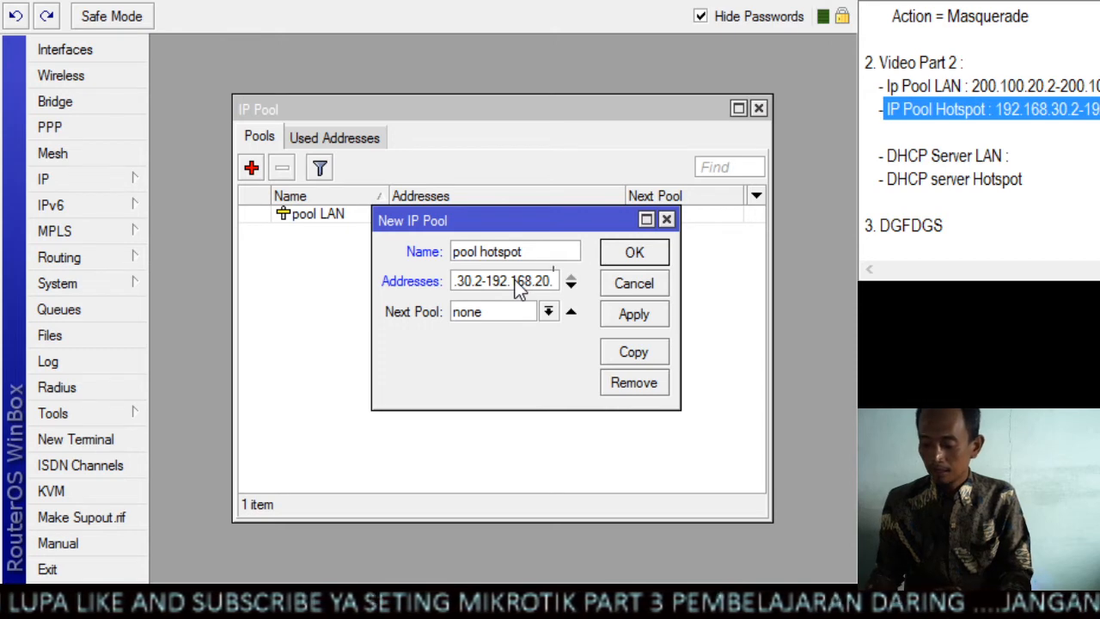
{"action": "type", "text": "254"}
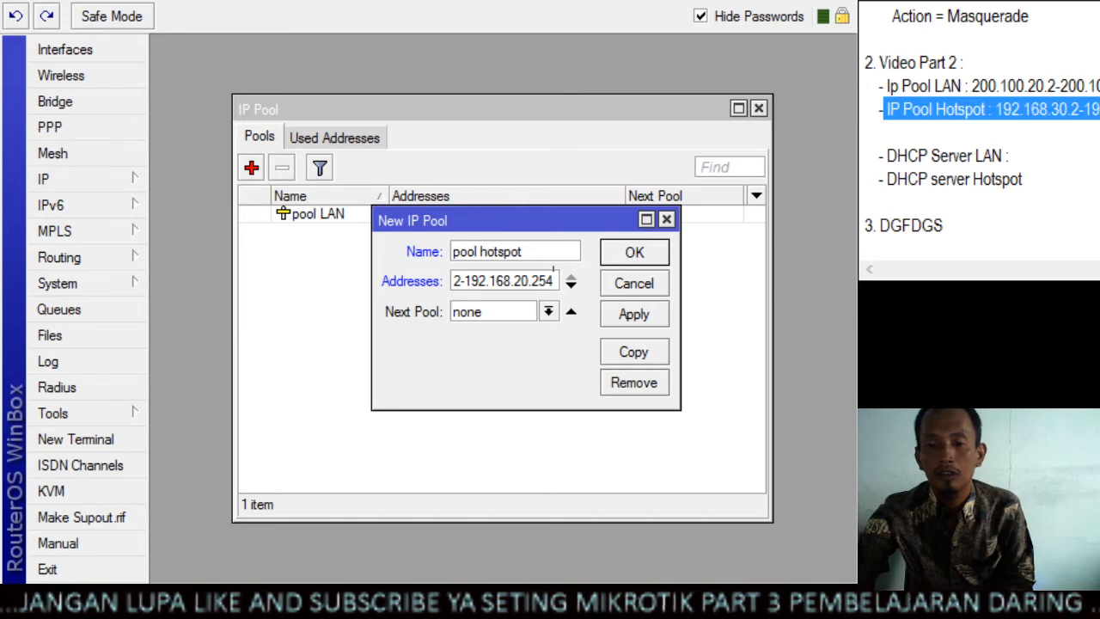
{"action": "left_click", "coordinate": [639, 311]}
{"action": "left_click", "coordinate": [644, 286]}
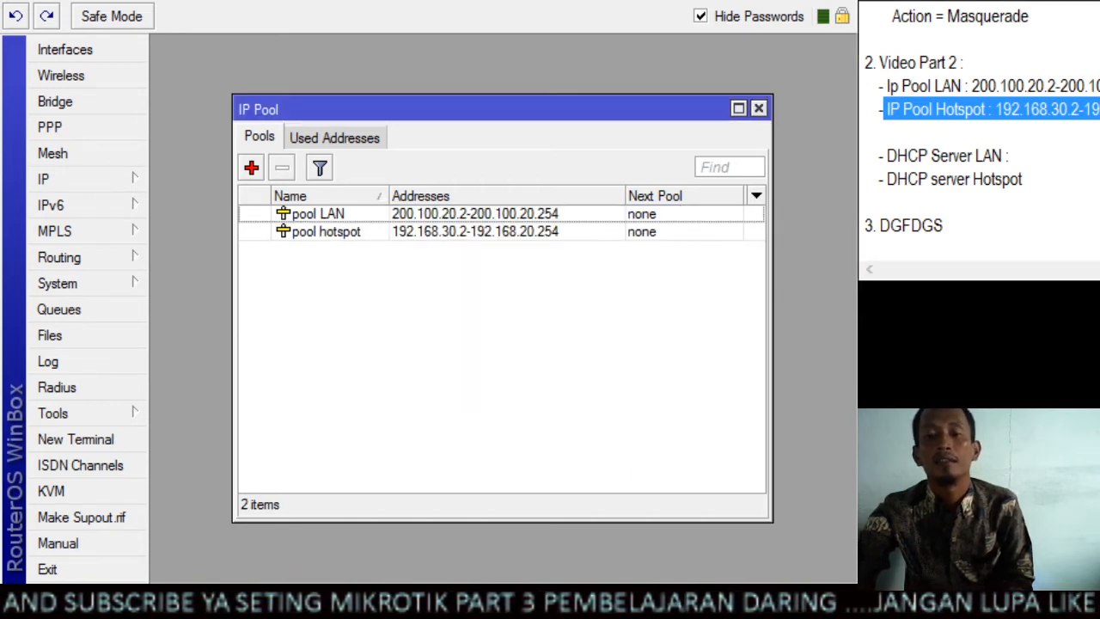
{"action": "left_click", "coordinate": [1041, 110]}
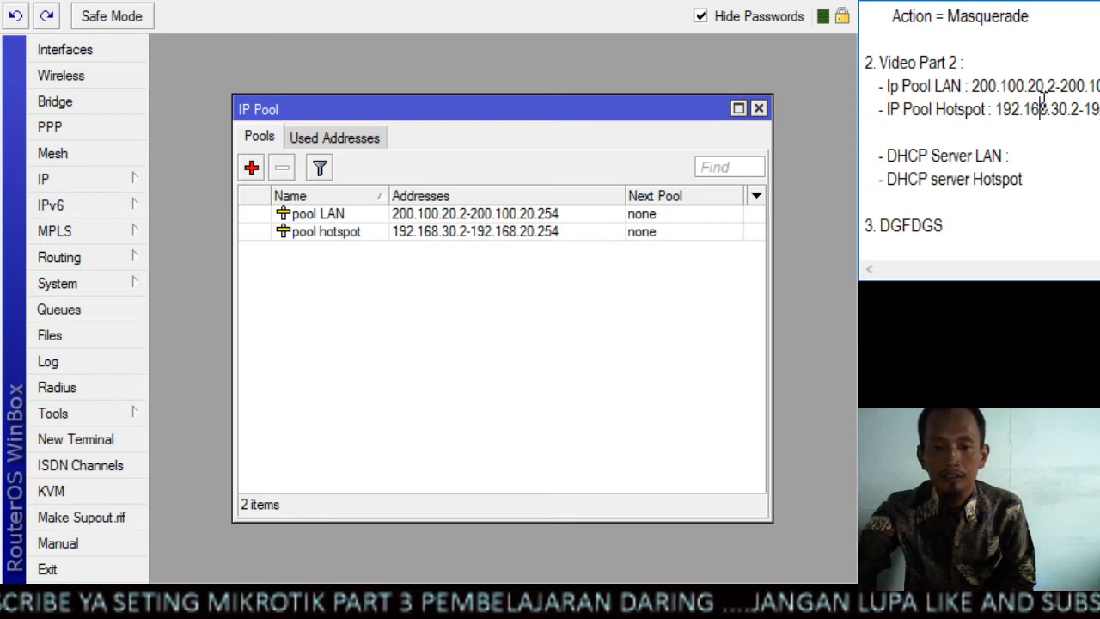
Find the DHCP Server LAN entry in the notes and switch from the IP pool list to the DHCP server list
{"action": "left_click_drag", "start_coordinate": [888, 86], "coordinate": [959, 86]}
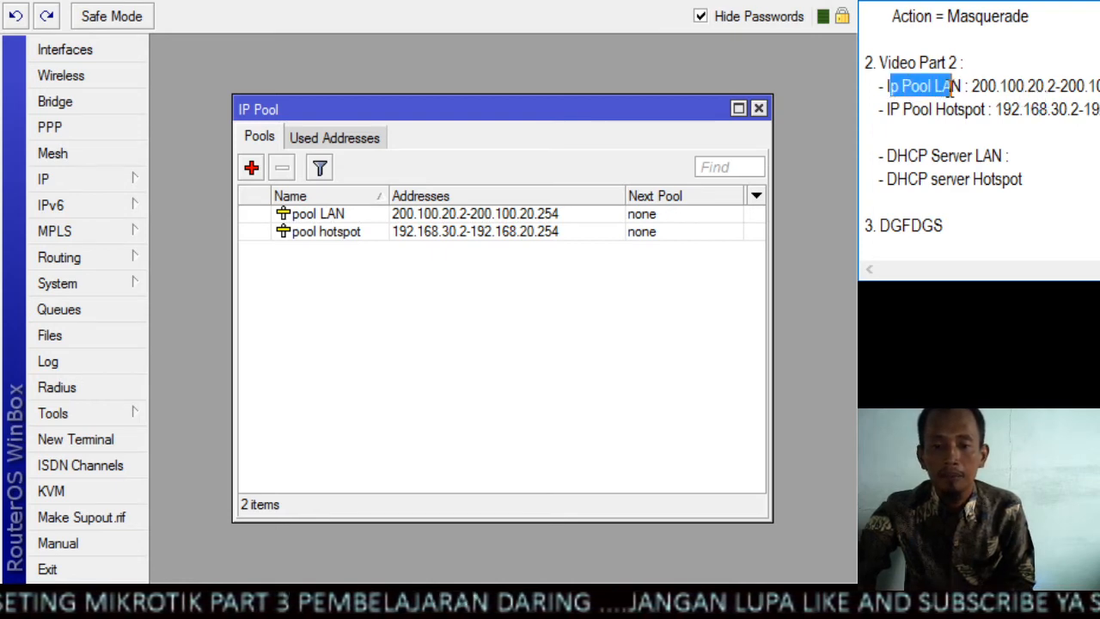
{"action": "left_click", "coordinate": [1091, 109]}
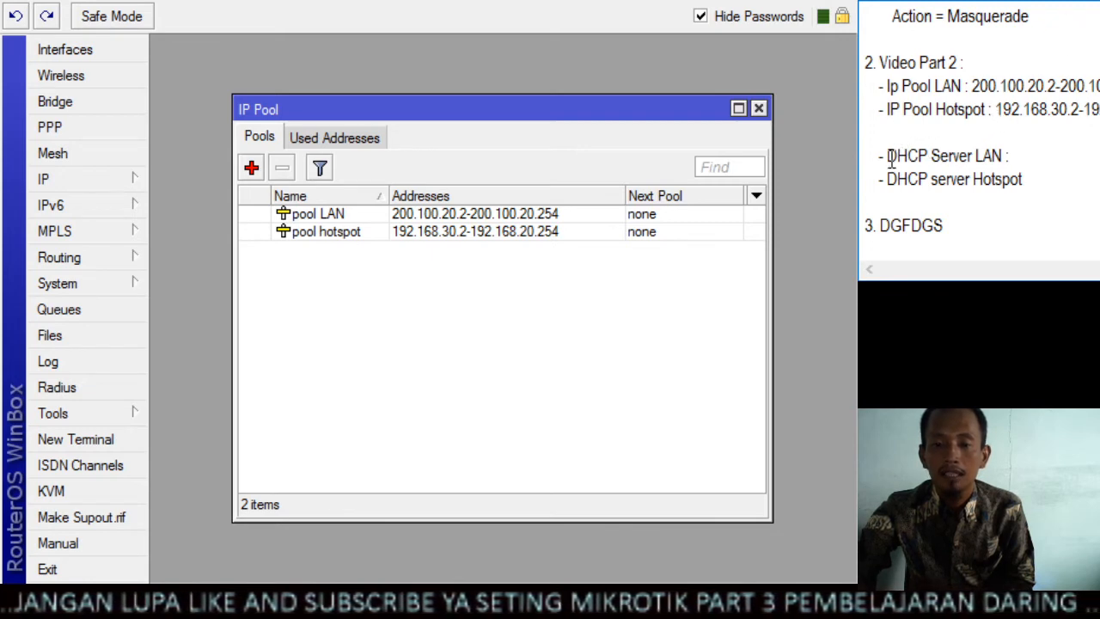
{"action": "left_click_drag", "start_coordinate": [889, 157], "coordinate": [1013, 160]}
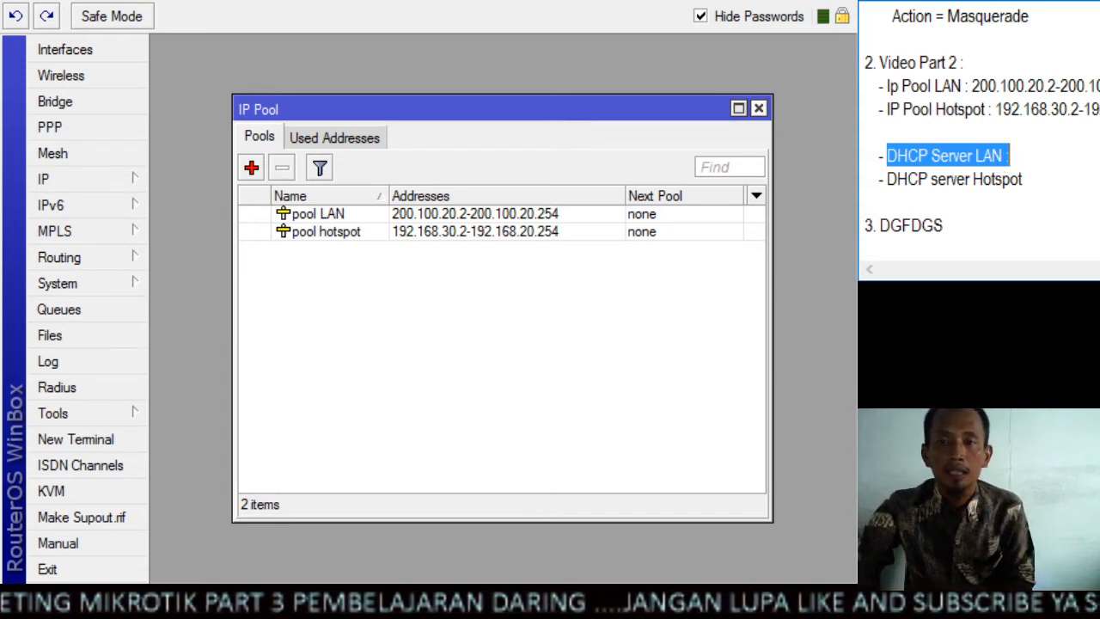
{"action": "left_click", "coordinate": [759, 109]}
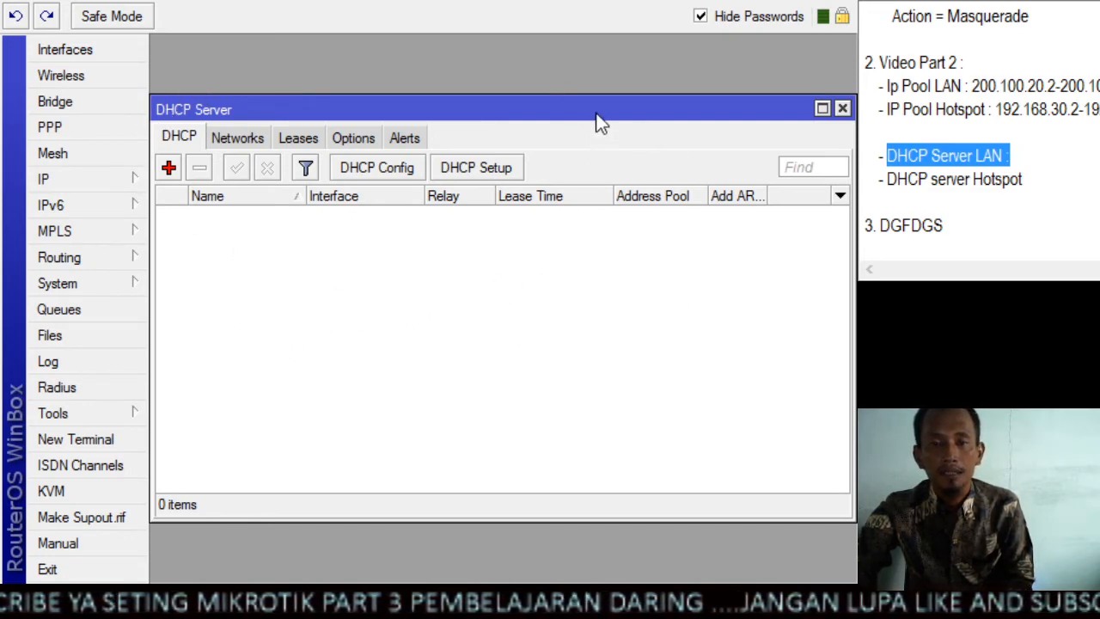
Run DHCP Setup on ether2_LAN, accepting the suggested network 200.100.20.0/24, gateway, address range, DNS server and 3d 00:00:00 lease time
{"action": "left_click", "coordinate": [503, 174]}
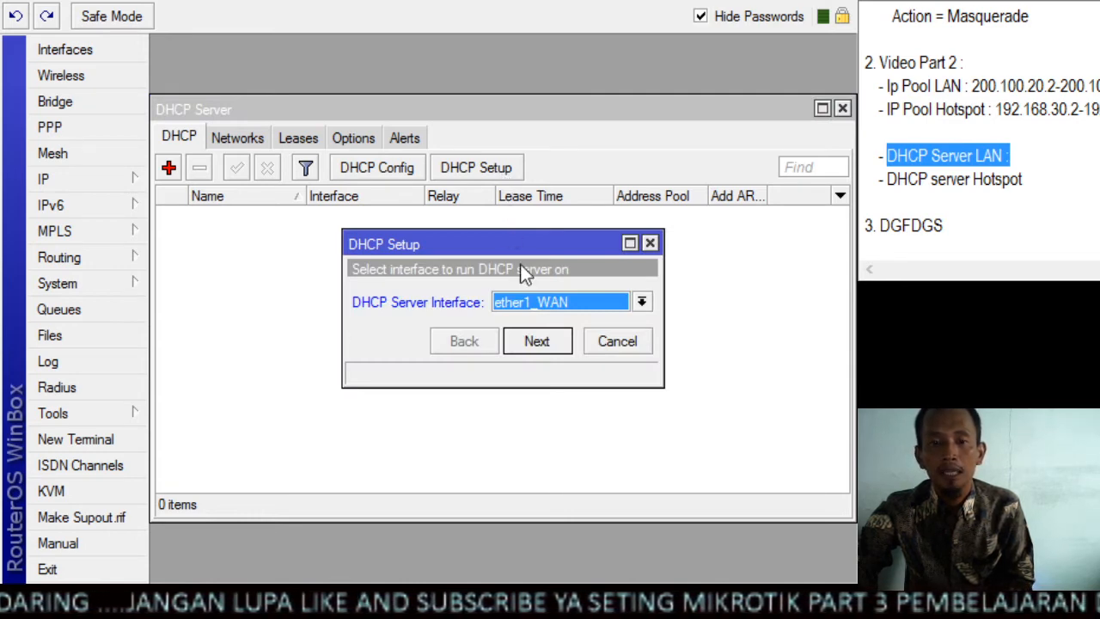
{"action": "left_click", "coordinate": [585, 302]}
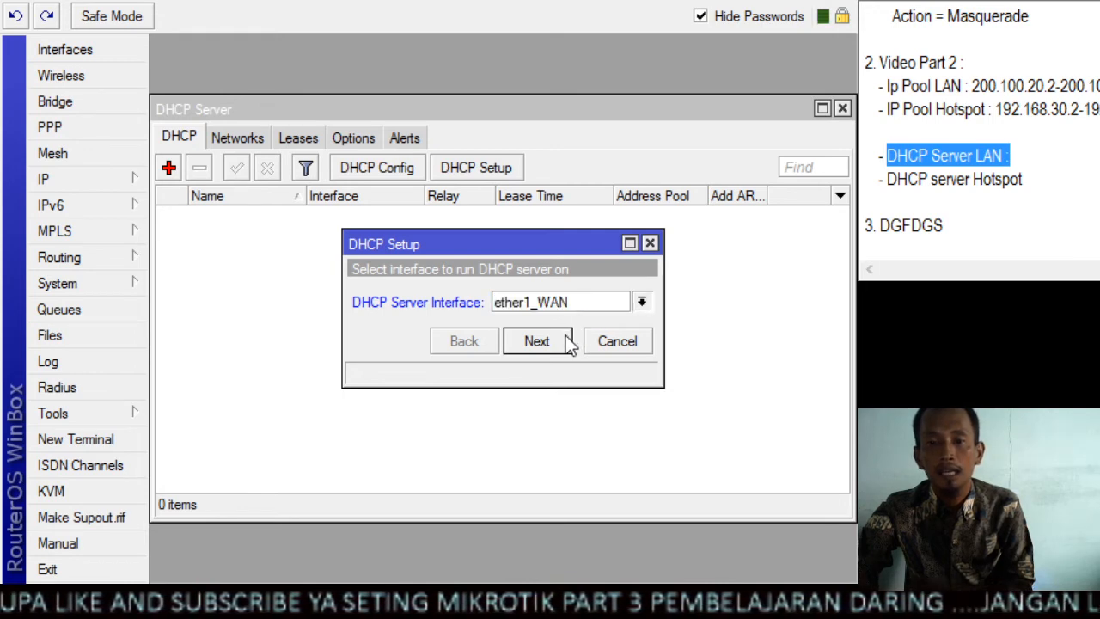
{"action": "key", "text": "Down"}
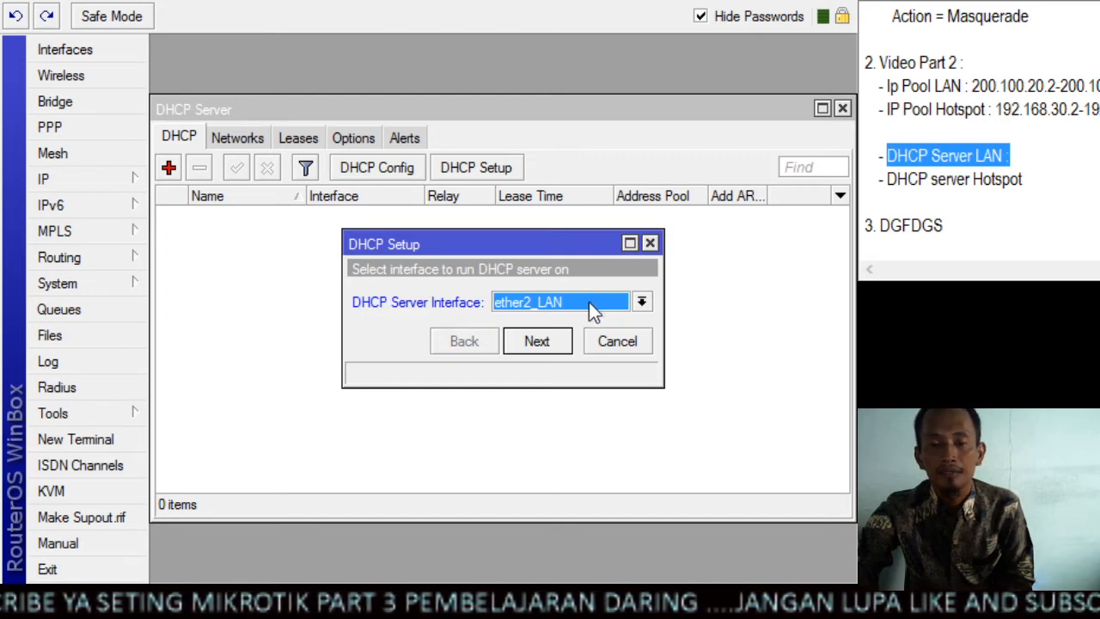
{"action": "left_click", "coordinate": [550, 342]}
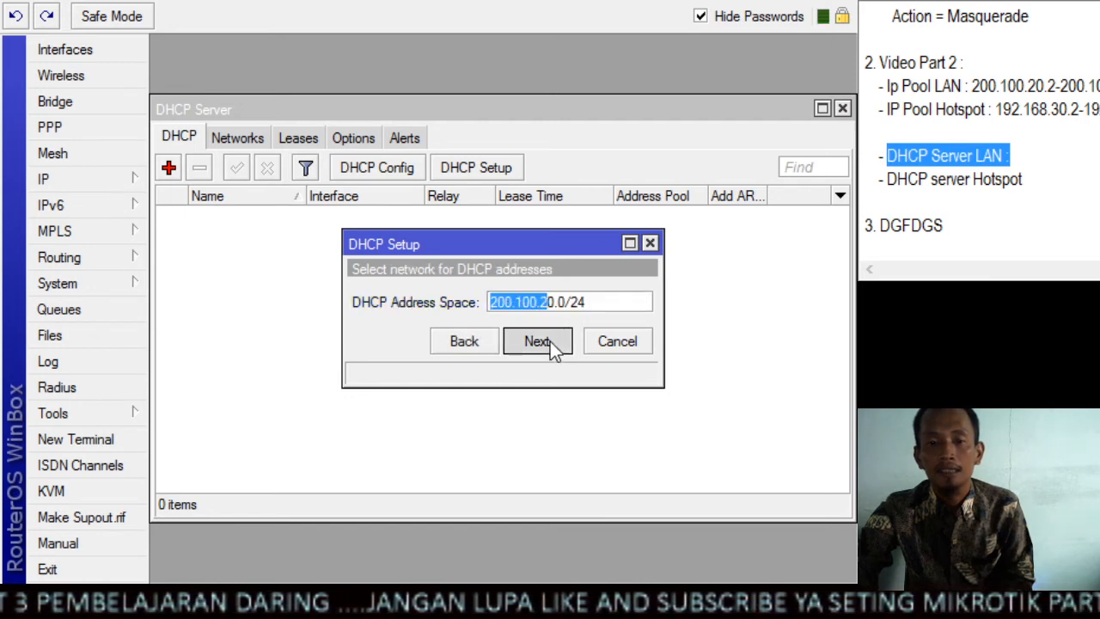
{"action": "left_click", "coordinate": [550, 341]}
{"action": "left_click", "coordinate": [550, 341]}
{"action": "left_click", "coordinate": [537, 342]}
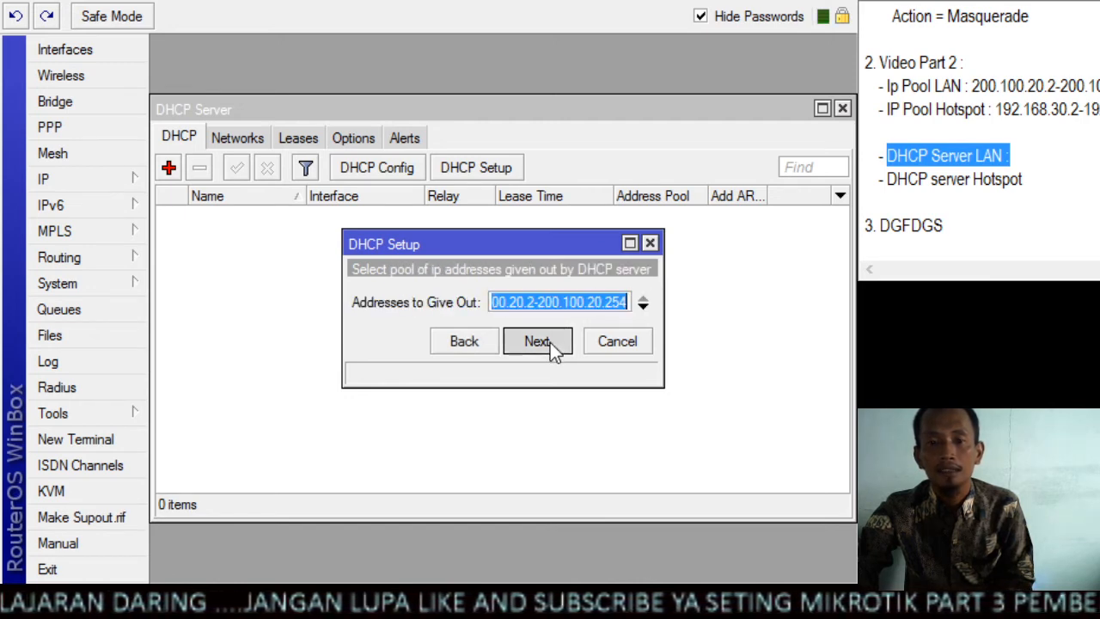
{"action": "left_click", "coordinate": [550, 342]}
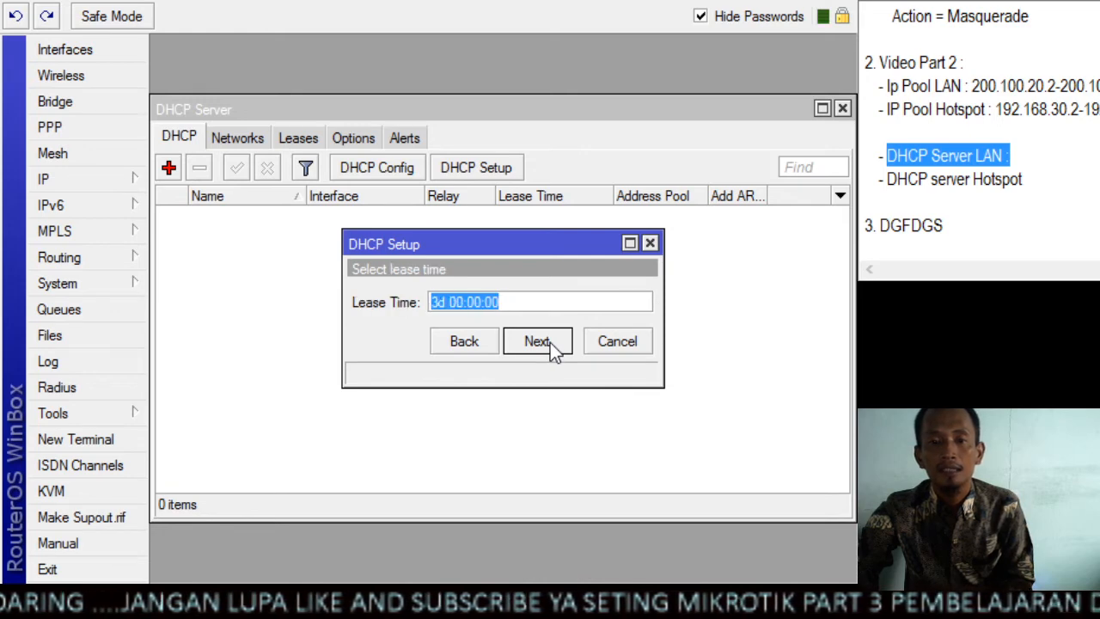
{"action": "left_click", "coordinate": [550, 342]}
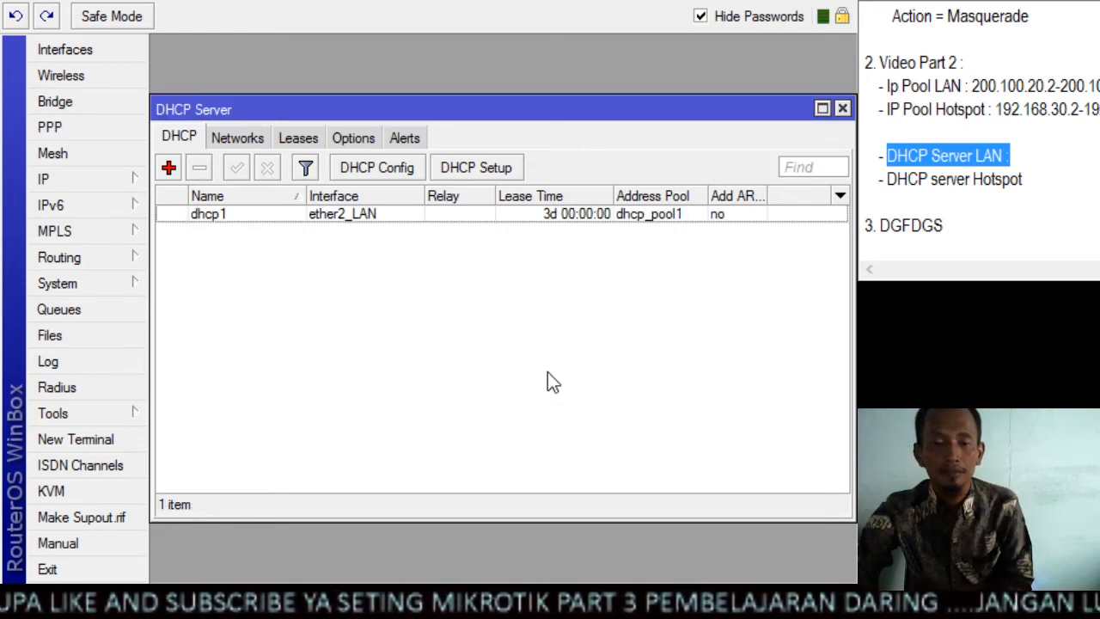
{"action": "left_click", "coordinate": [374, 221]}
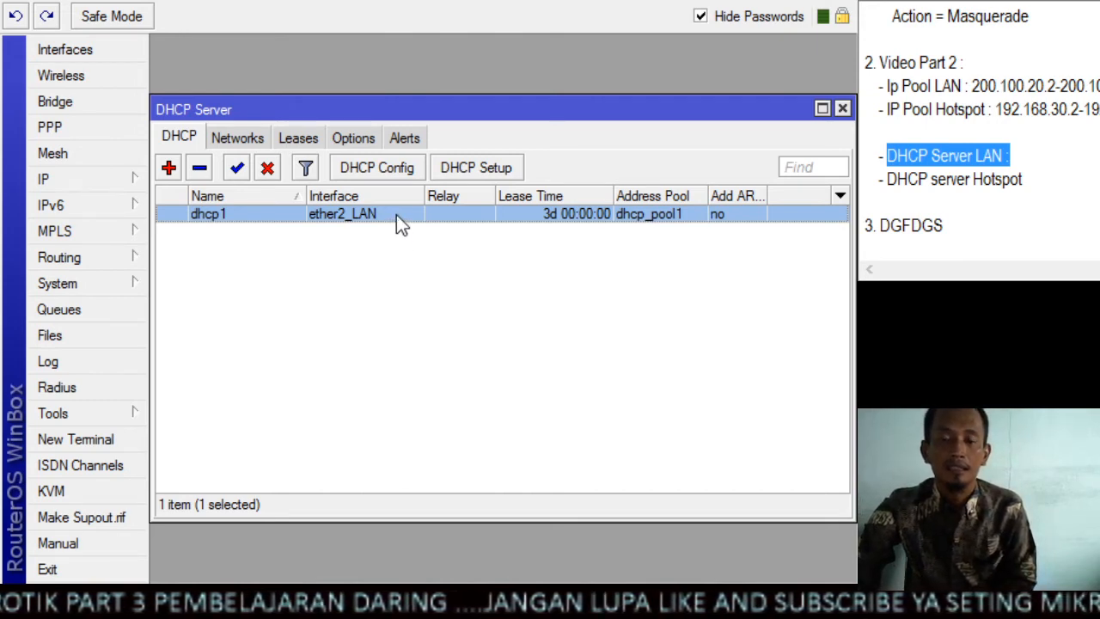
Find the DHCP server Hotspot entry in the notes and run DHCP Setup on ether3_HOTSPOT, accepting network 192.168.30.0/24, DNS 192.168.1.1 and the other suggested values
{"action": "left_click_drag", "start_coordinate": [1023, 179], "coordinate": [889, 189]}
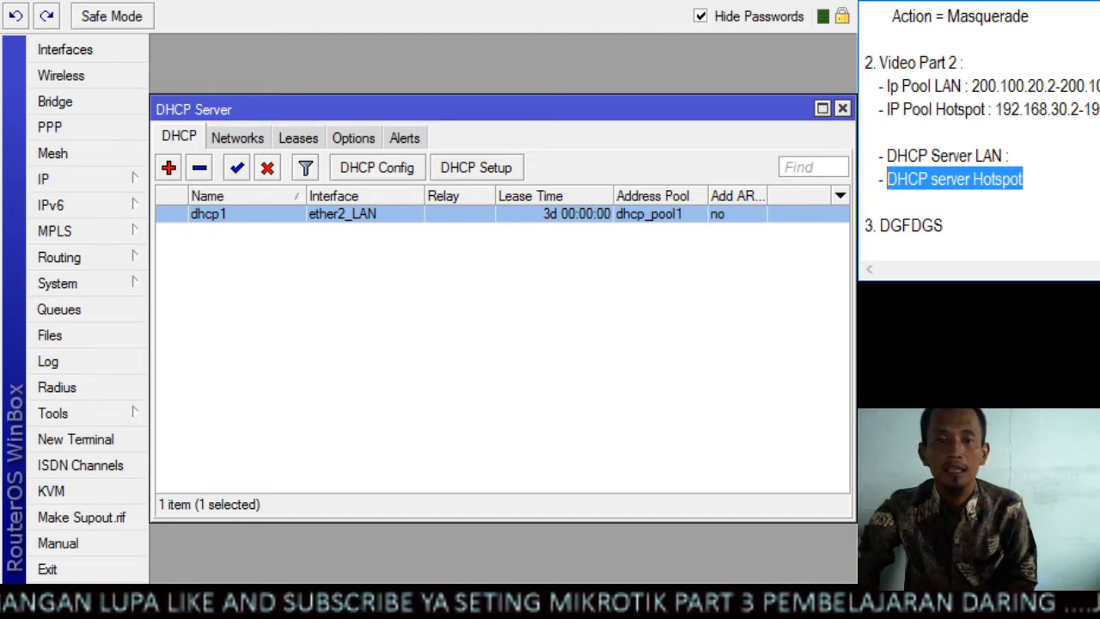
{"action": "left_click", "coordinate": [464, 168]}
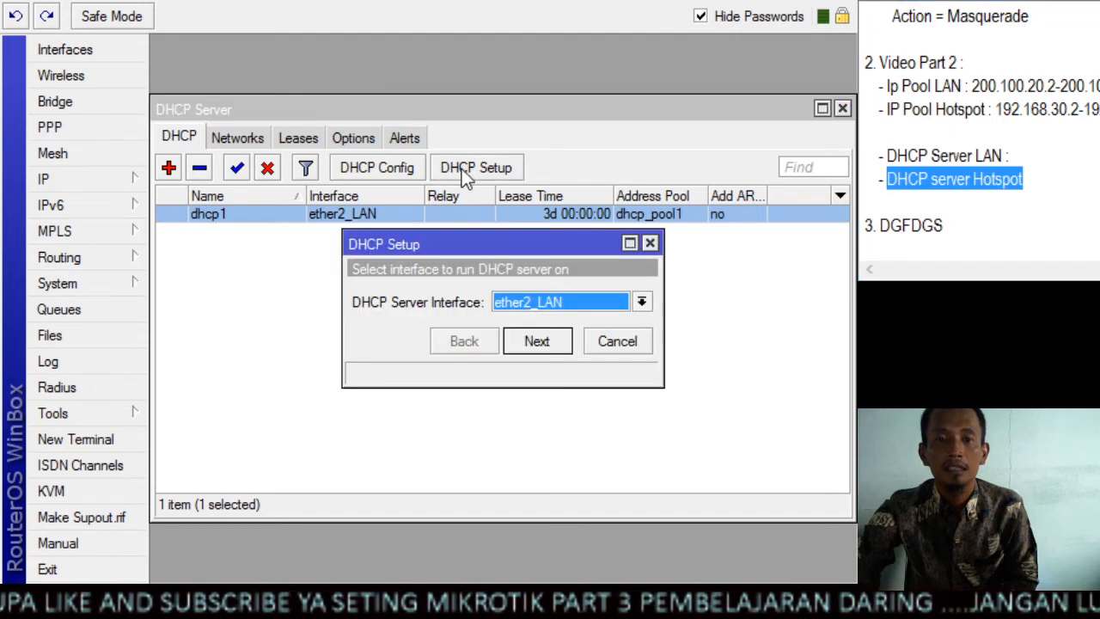
{"action": "left_click", "coordinate": [533, 311]}
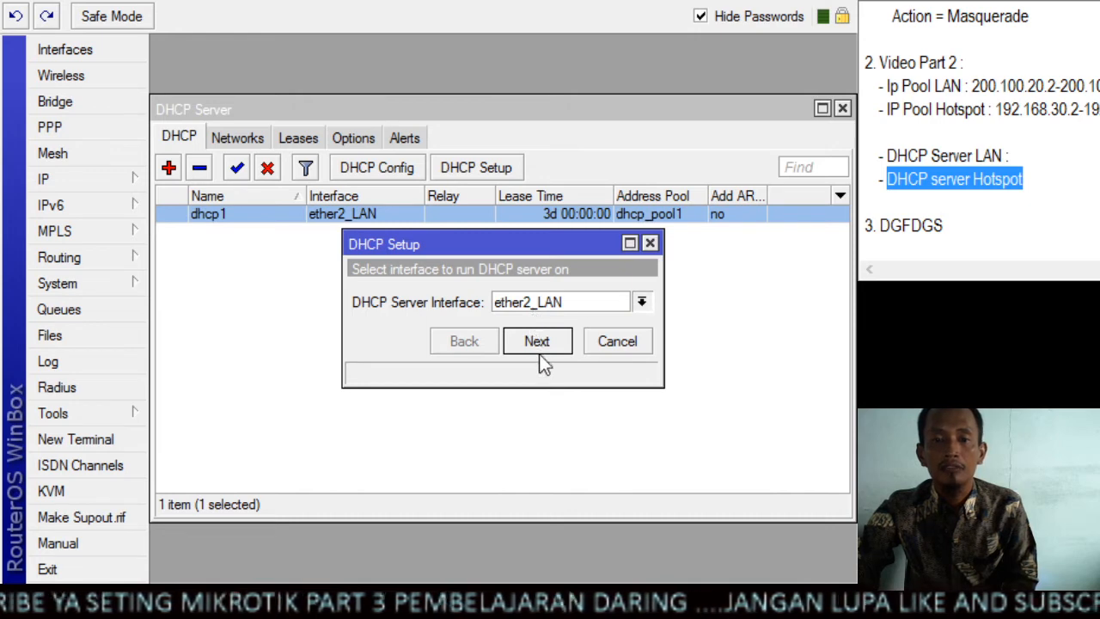
{"action": "key", "text": "Down"}
{"action": "left_click", "coordinate": [539, 340]}
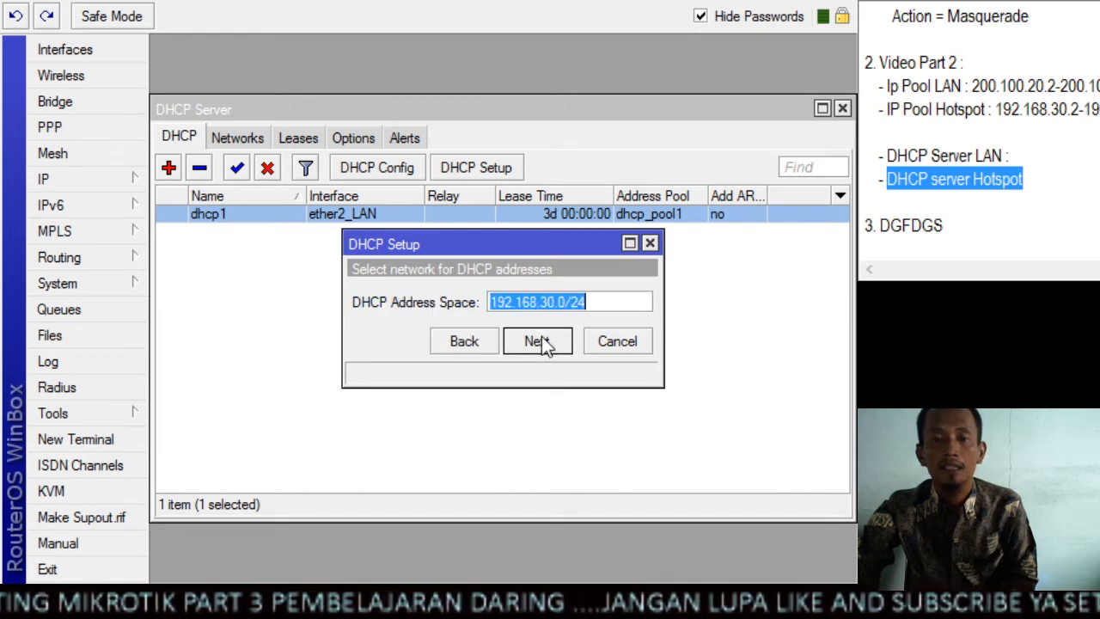
{"action": "left_click", "coordinate": [539, 342]}
{"action": "left_click", "coordinate": [539, 341]}
{"action": "left_click", "coordinate": [540, 341]}
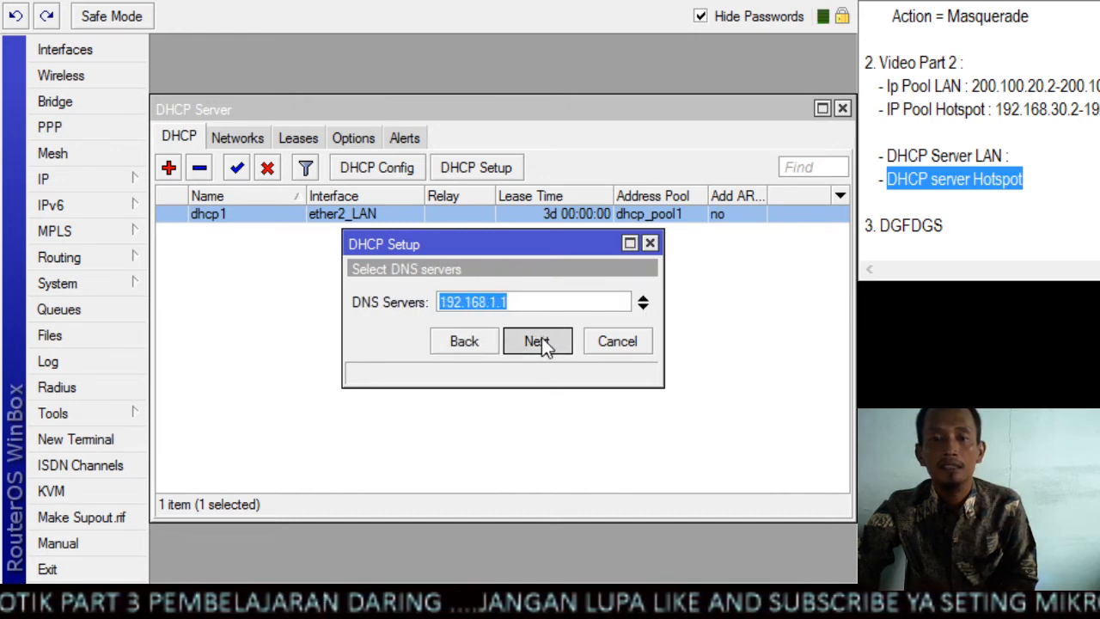
{"action": "left_click", "coordinate": [540, 341]}
{"action": "left_click", "coordinate": [540, 341]}
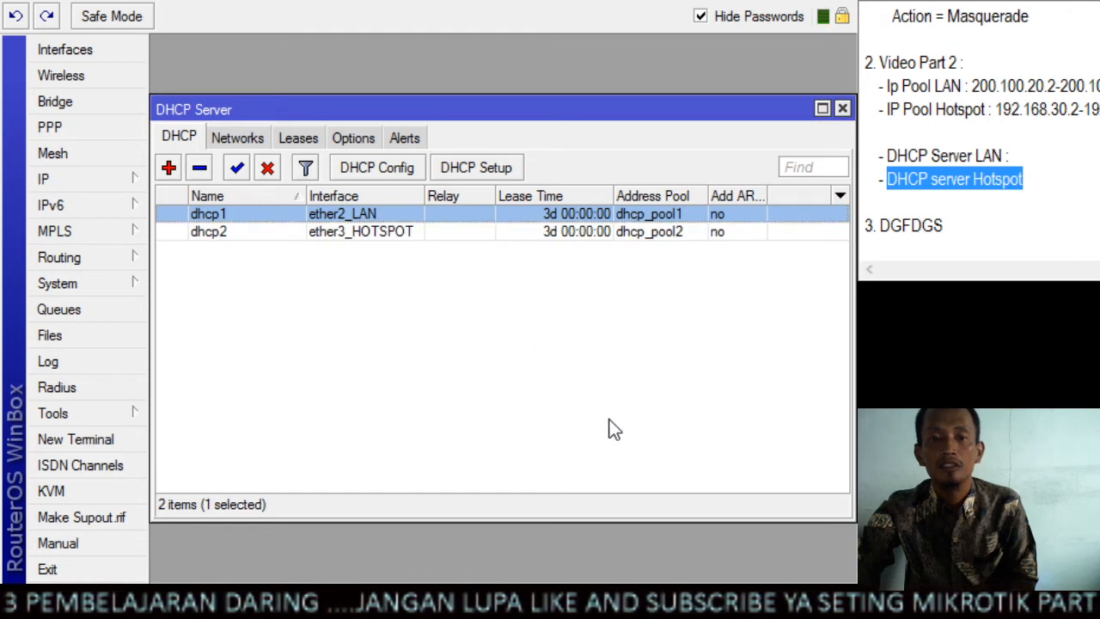
Compare the LAN and hotspot entries in the DHCP server list, checking their interfaces and address pools
{"action": "left_click", "coordinate": [544, 393]}
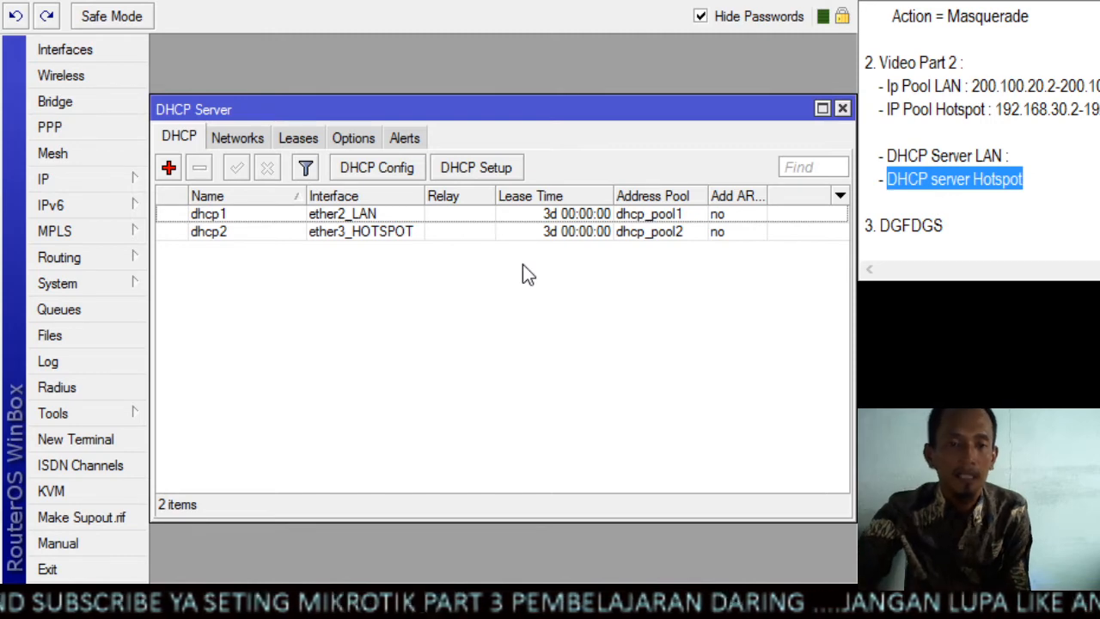
{"action": "left_click", "coordinate": [418, 231]}
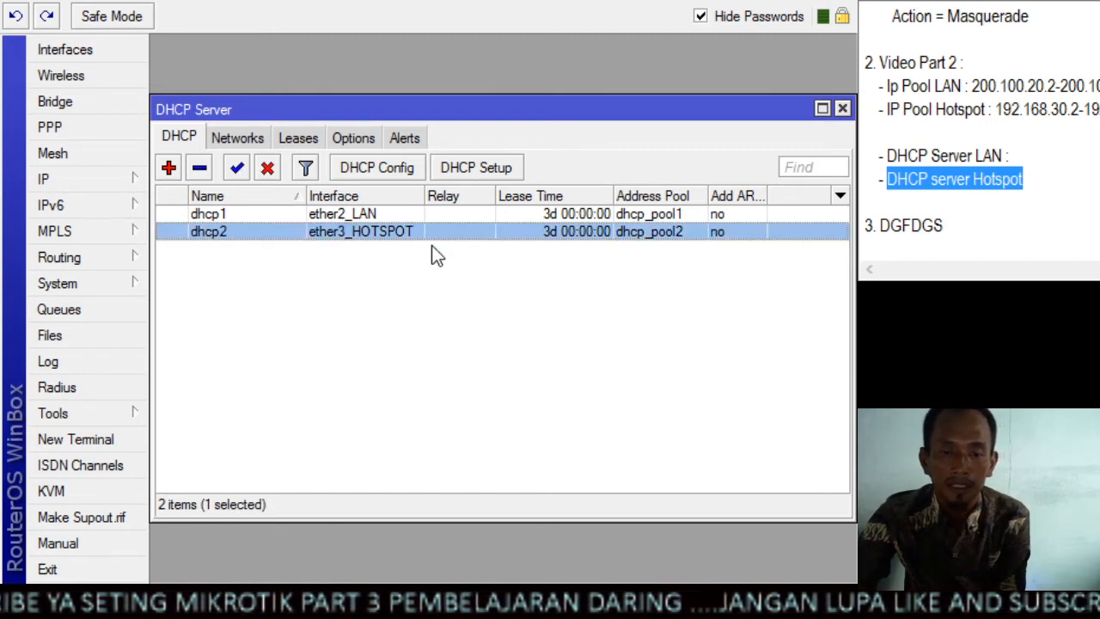
{"action": "left_click", "coordinate": [451, 284]}
{"action": "left_click", "coordinate": [467, 220]}
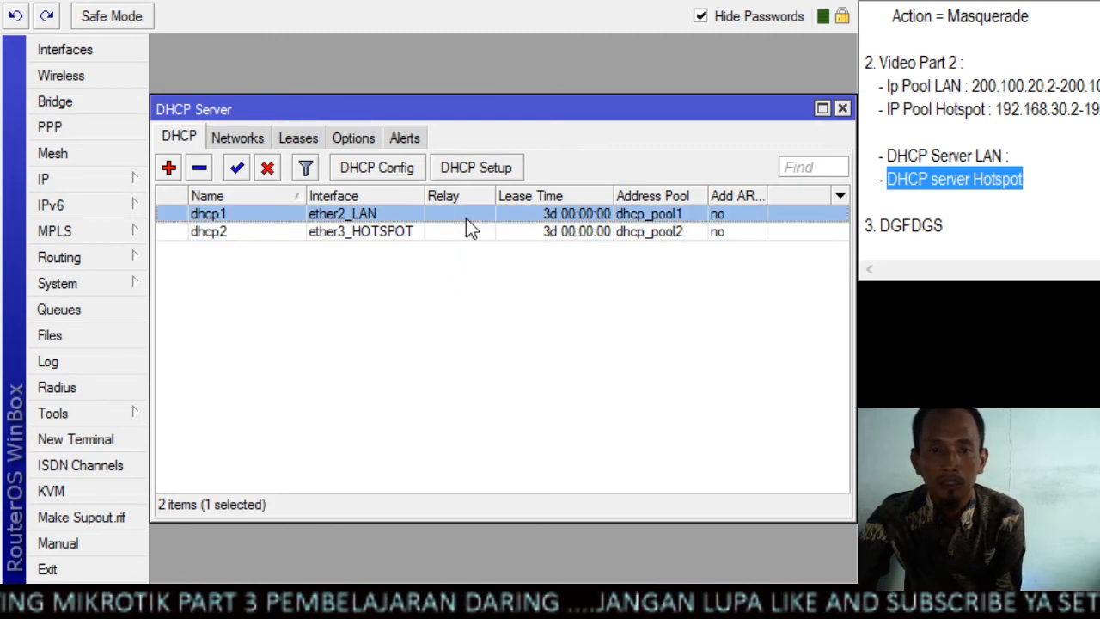
{"action": "left_click", "coordinate": [509, 312]}
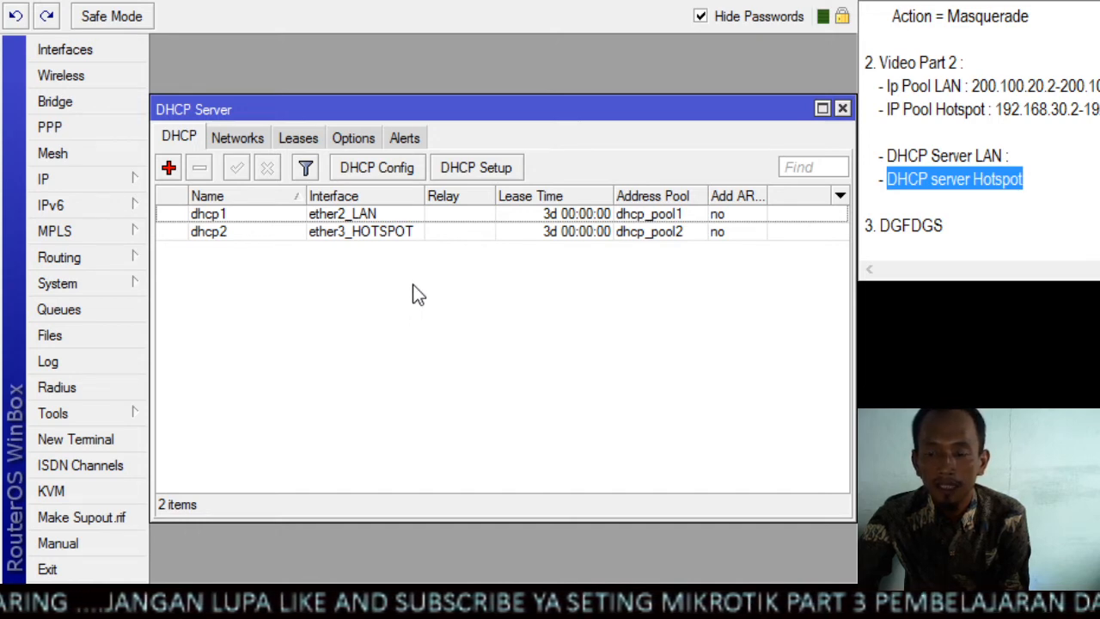
{"action": "left_click", "coordinate": [395, 218]}
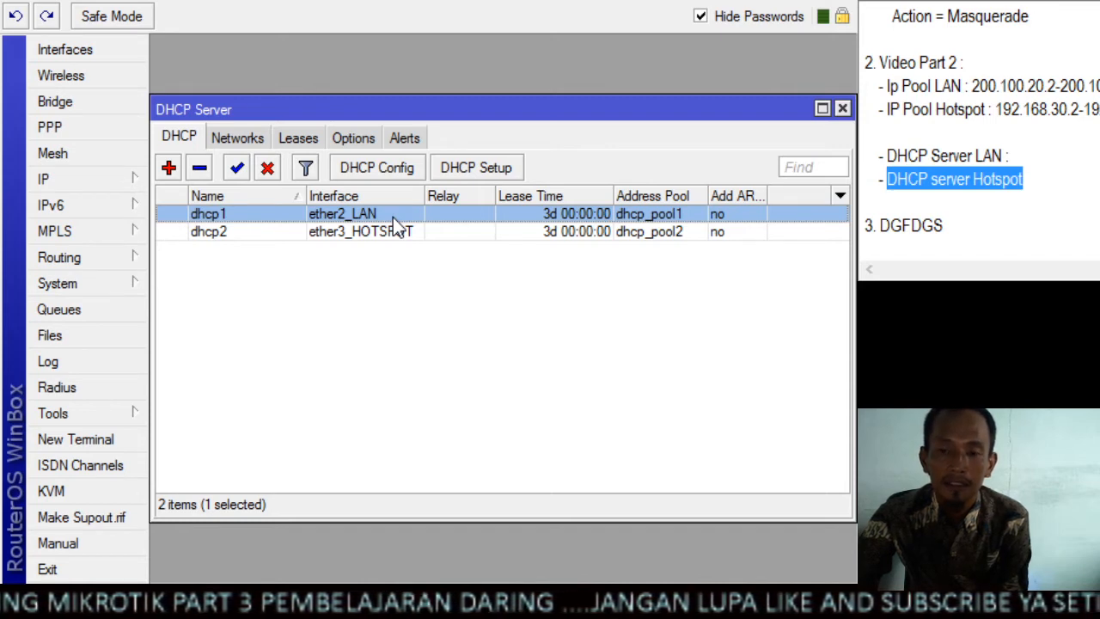
{"action": "left_click", "coordinate": [421, 315]}
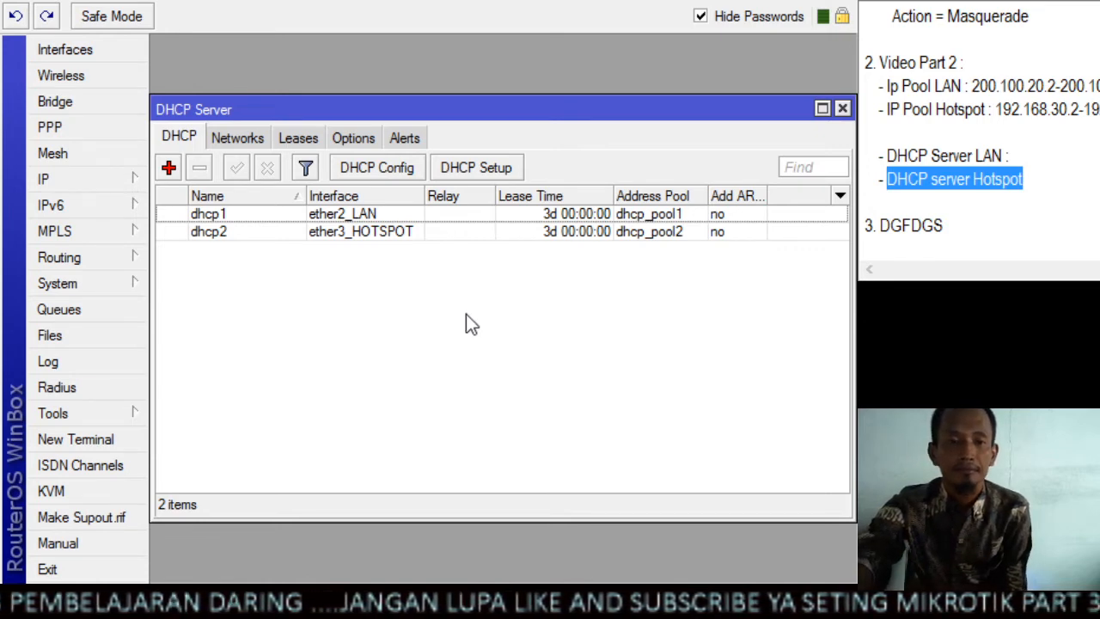
{"action": "left_click", "coordinate": [351, 216]}
{"action": "left_click", "coordinate": [355, 231]}
{"action": "left_click", "coordinate": [363, 216]}
{"action": "left_click", "coordinate": [361, 230]}
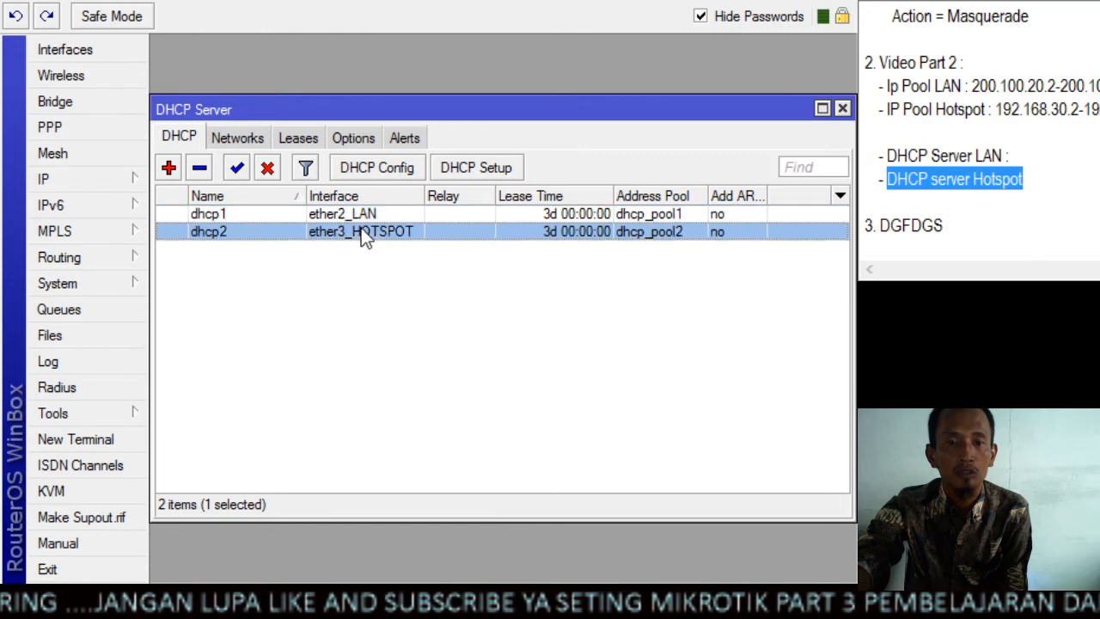
{"action": "left_click", "coordinate": [362, 216]}
{"action": "left_click", "coordinate": [362, 230]}
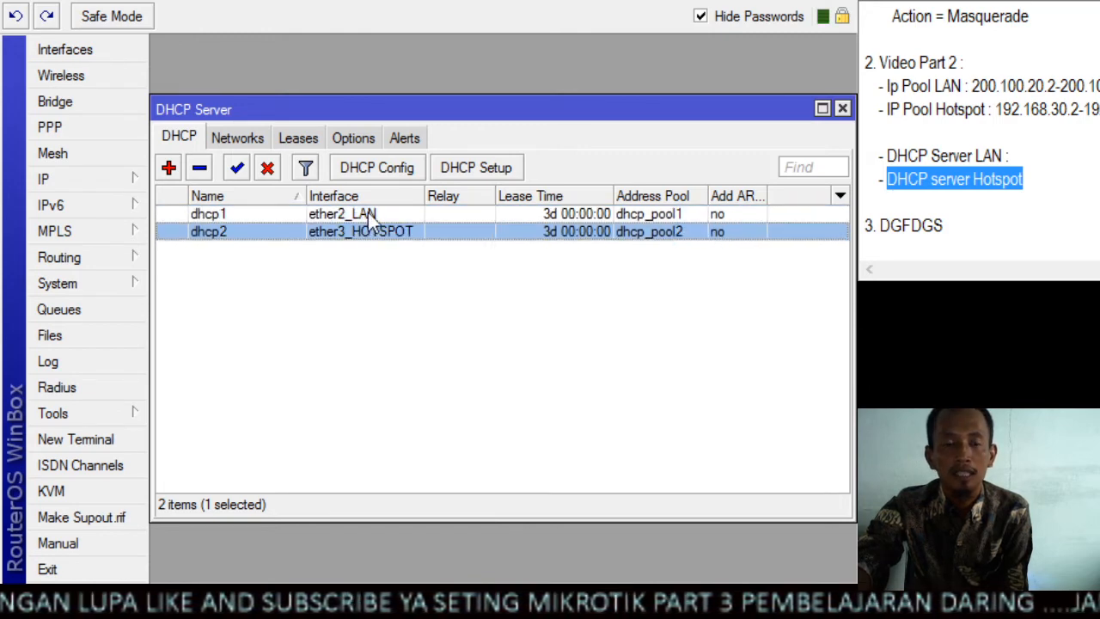
Set the address pool of the ether2_LAN DHCP server to pool LAN and save it
{"action": "left_click", "coordinate": [368, 212]}
{"action": "double_click", "coordinate": [368, 212]}
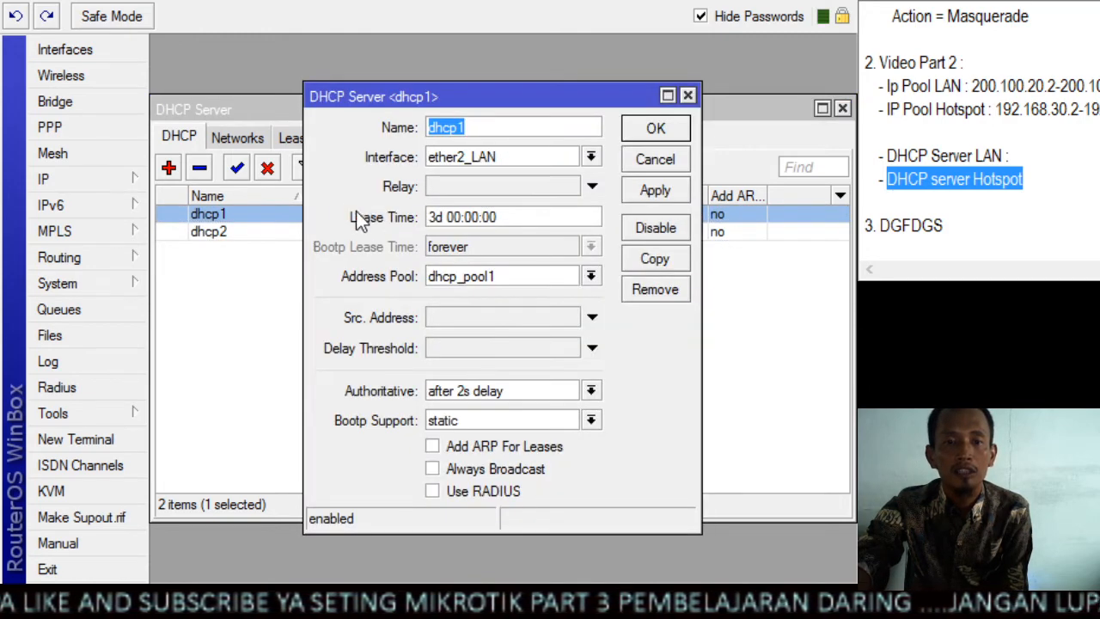
{"action": "left_click", "coordinate": [553, 275]}
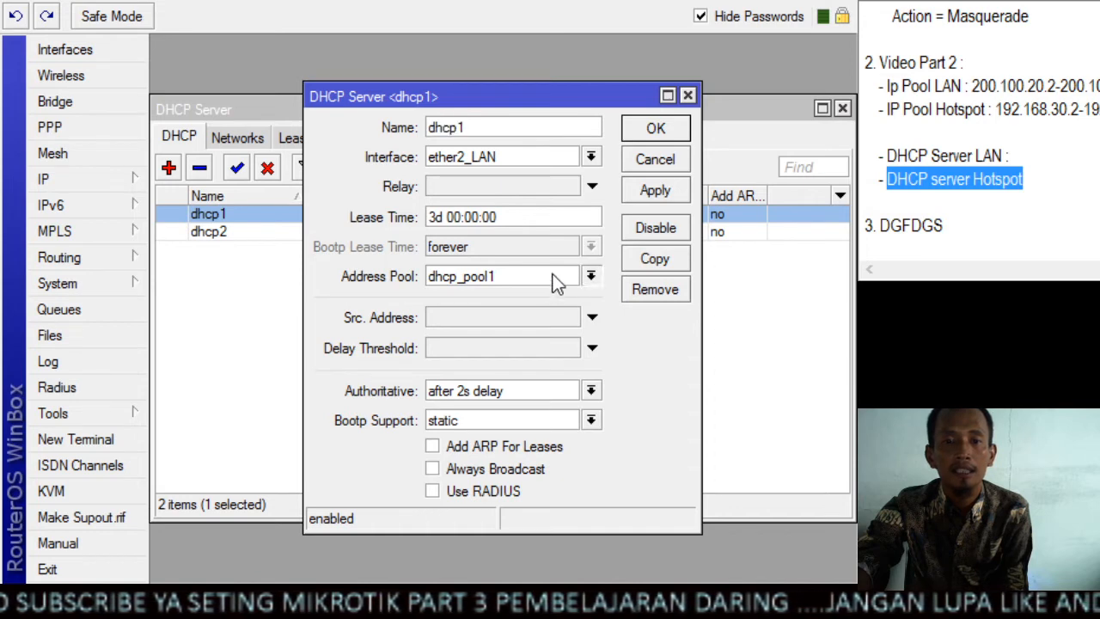
{"action": "left_click", "coordinate": [493, 329]}
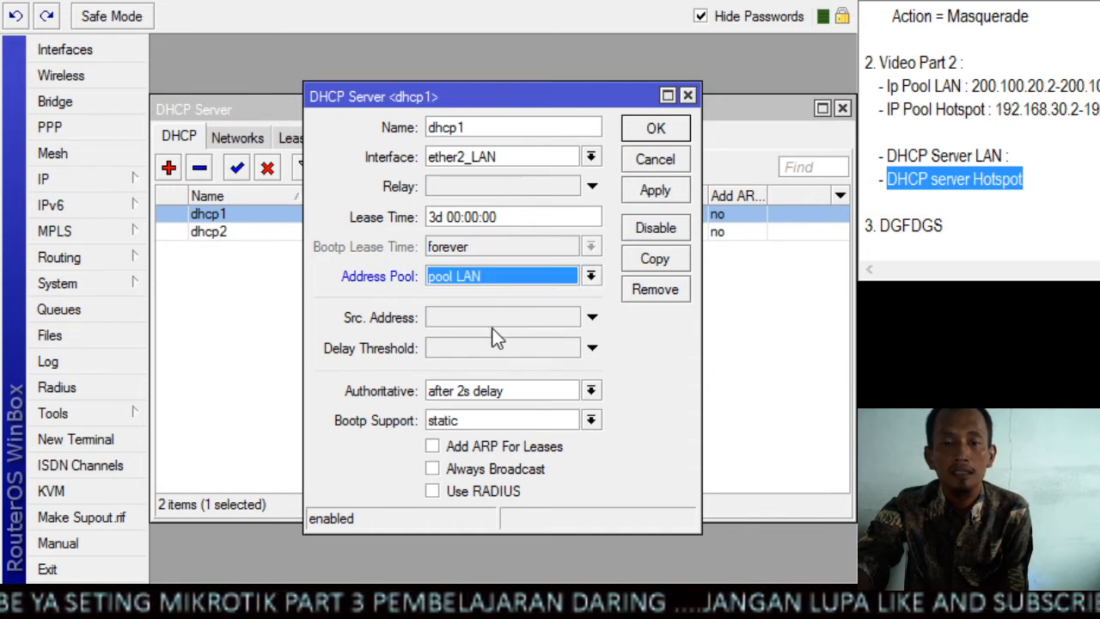
{"action": "left_click", "coordinate": [651, 196]}
{"action": "left_click", "coordinate": [666, 131]}
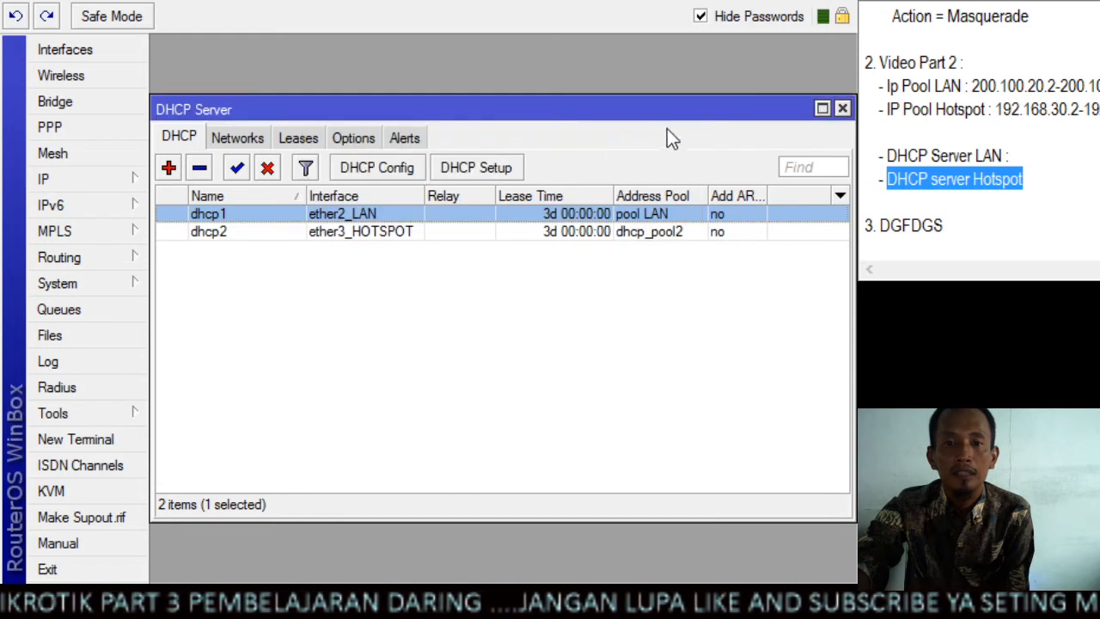
Set the address pool of the ether3_HOTSPOT DHCP server to pool hotspot and save it
{"action": "double_click", "coordinate": [408, 234]}
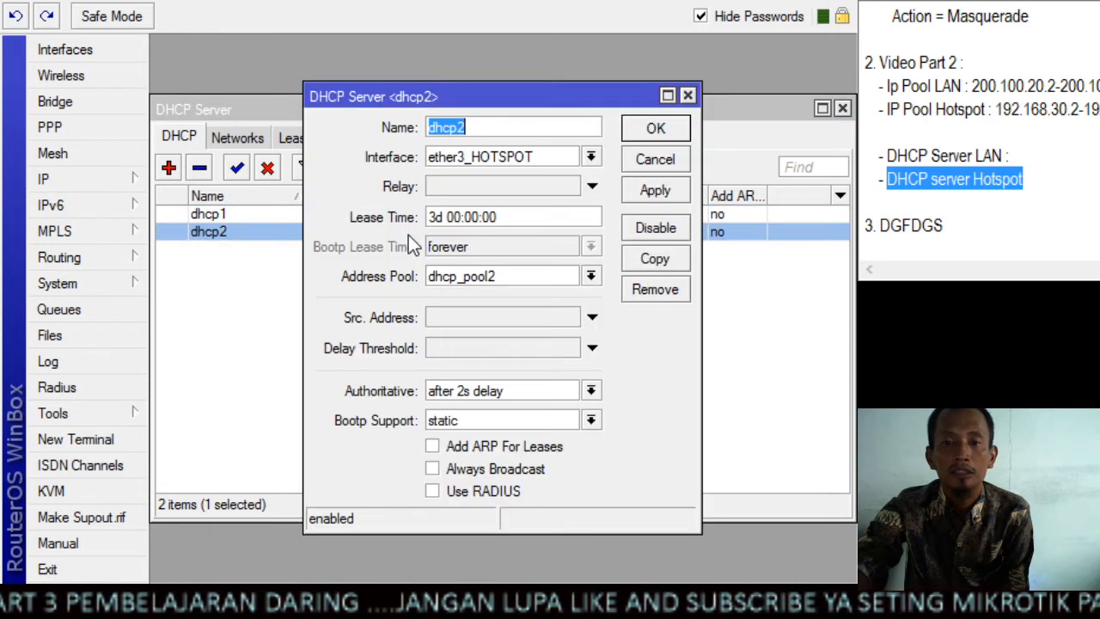
{"action": "left_click", "coordinate": [510, 283]}
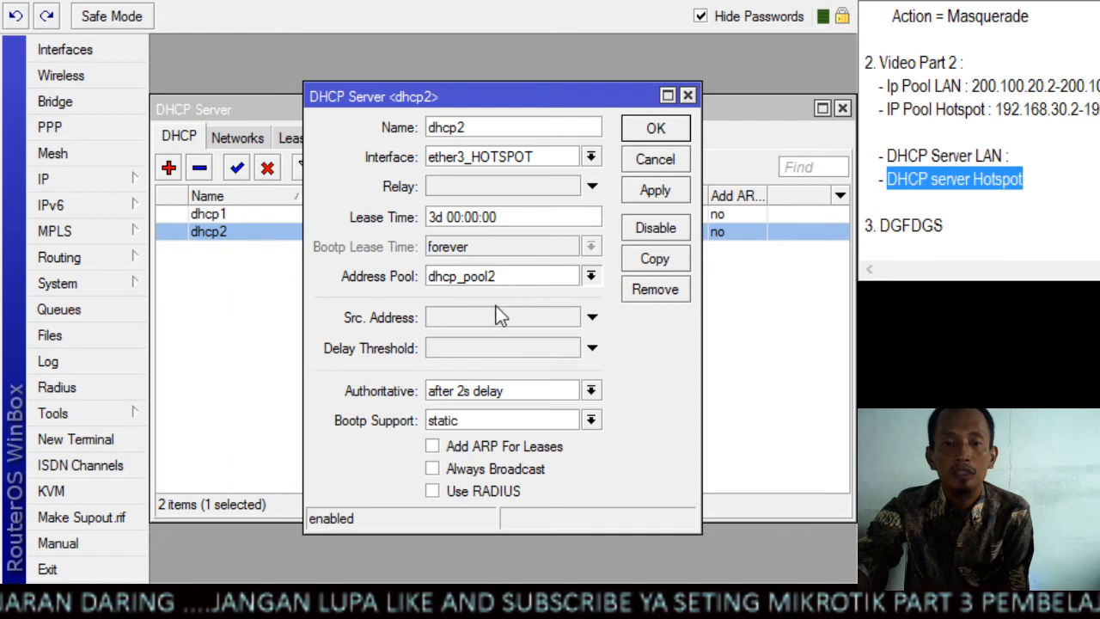
{"action": "left_click", "coordinate": [592, 276]}
{"action": "left_click", "coordinate": [557, 311]}
{"action": "left_click", "coordinate": [655, 190]}
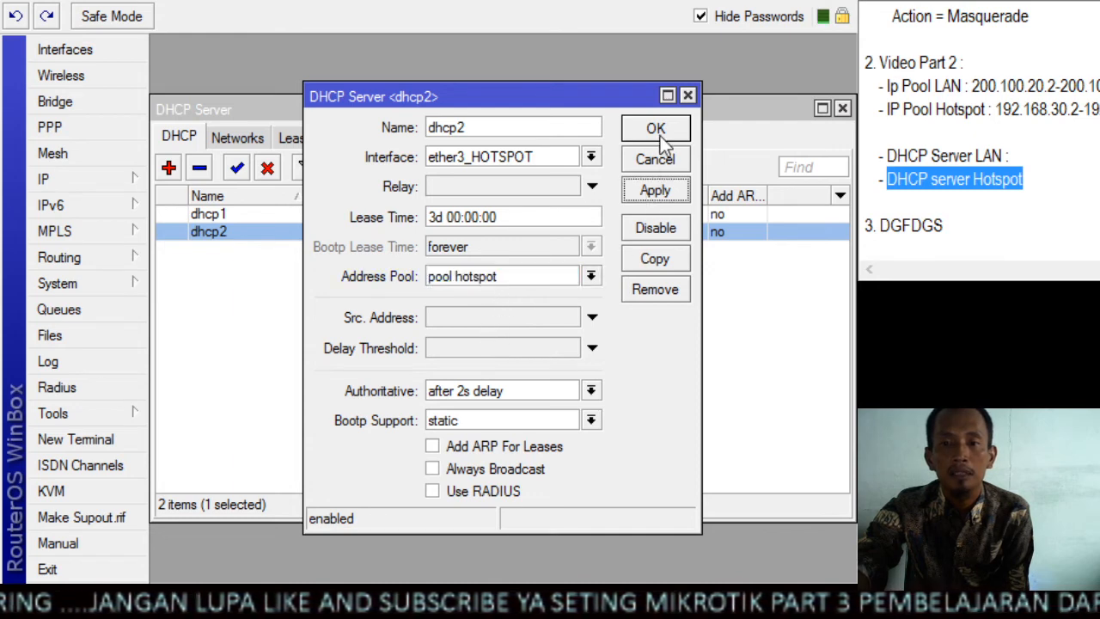
{"action": "left_click", "coordinate": [656, 128]}
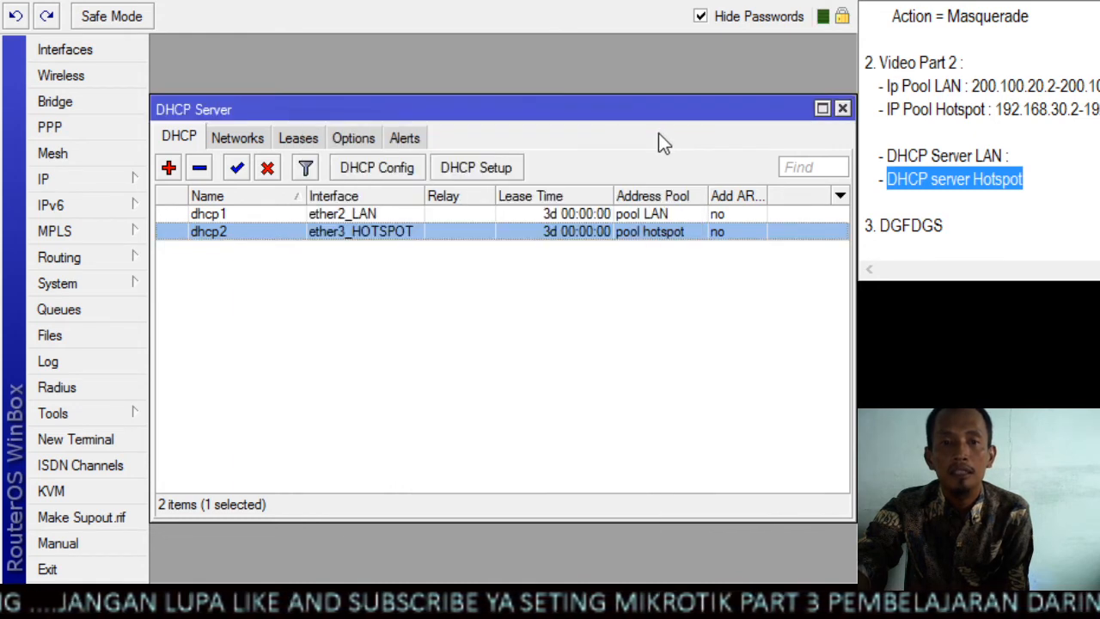
{"action": "left_click", "coordinate": [579, 357]}
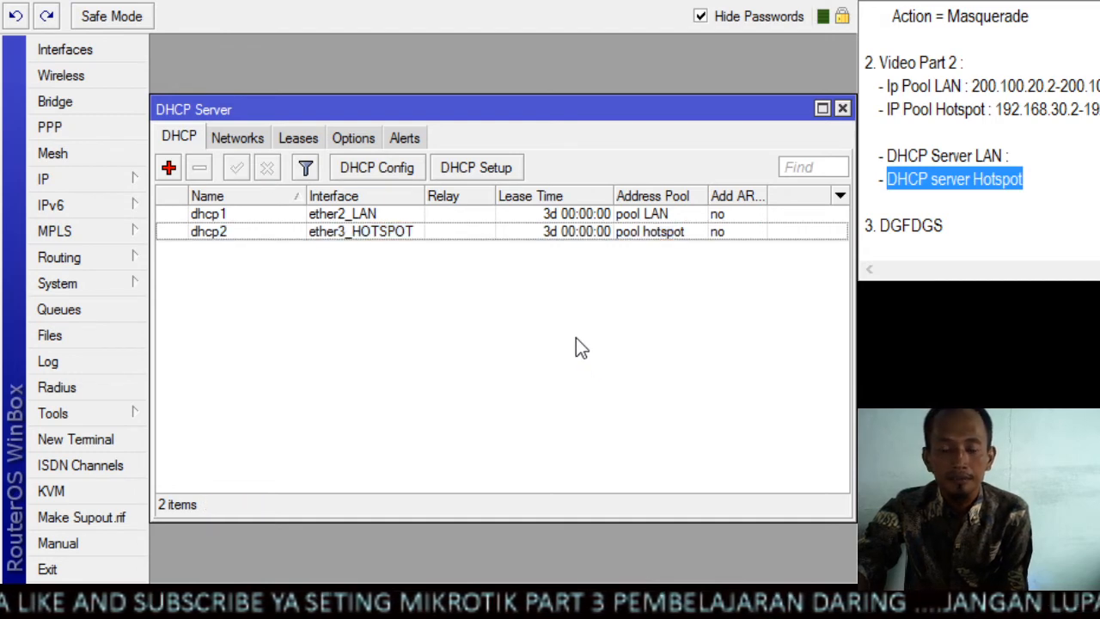
Review the Video Part 2 entries in the notes and replace the placeholder text of item 3 with Video Part 3
{"action": "left_click", "coordinate": [1029, 180]}
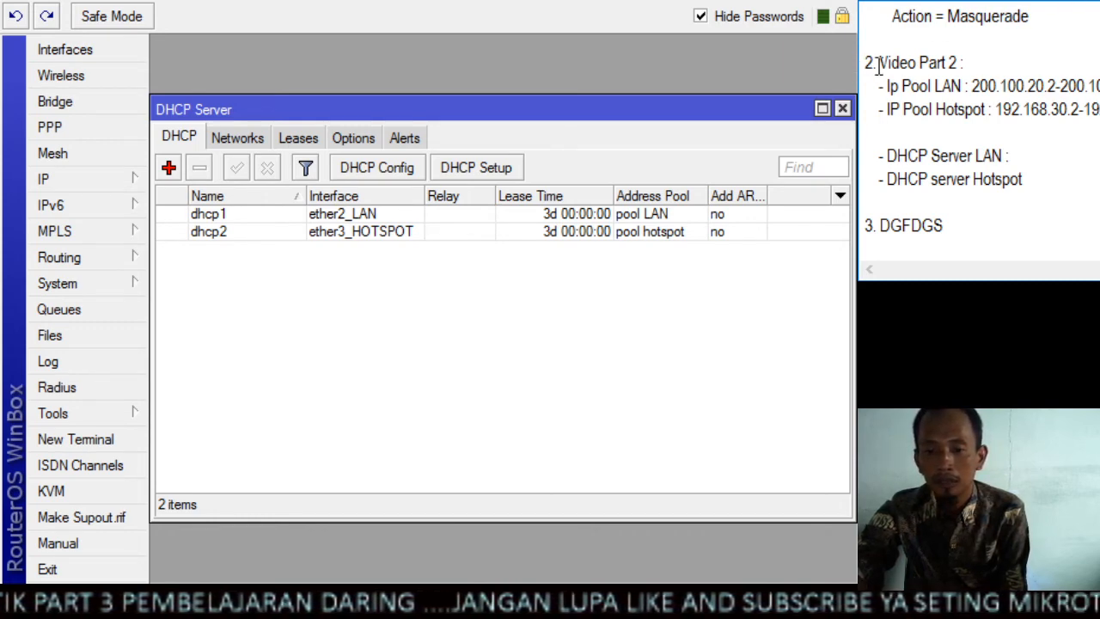
{"action": "left_click_drag", "start_coordinate": [877, 63], "coordinate": [1040, 180]}
{"action": "left_click", "coordinate": [1053, 133]}
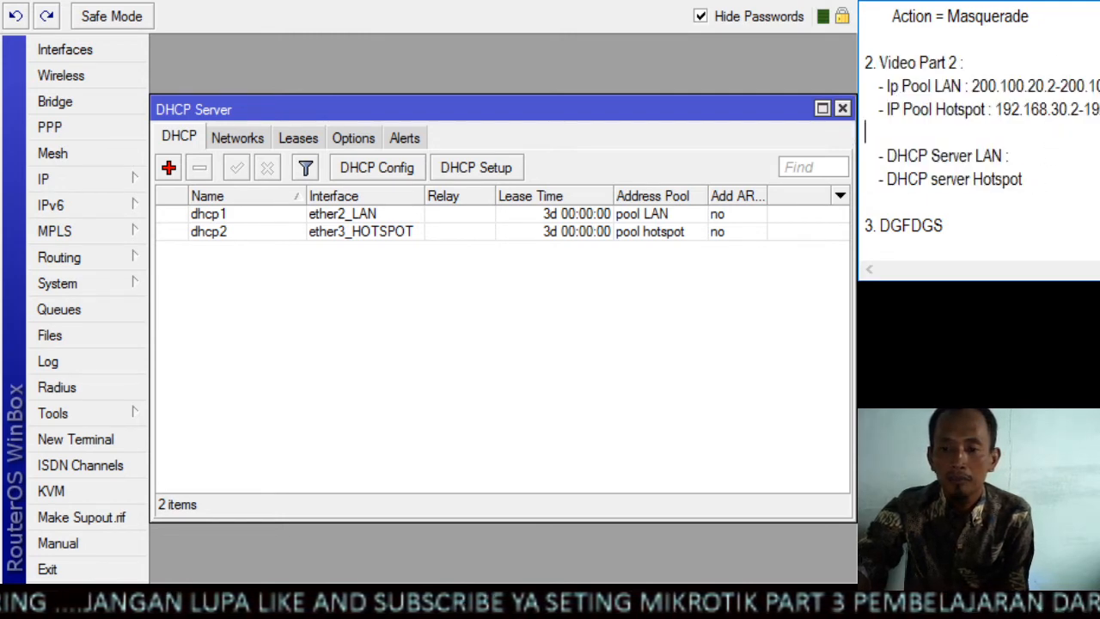
{"action": "left_click_drag", "start_coordinate": [943, 225], "coordinate": [883, 227]}
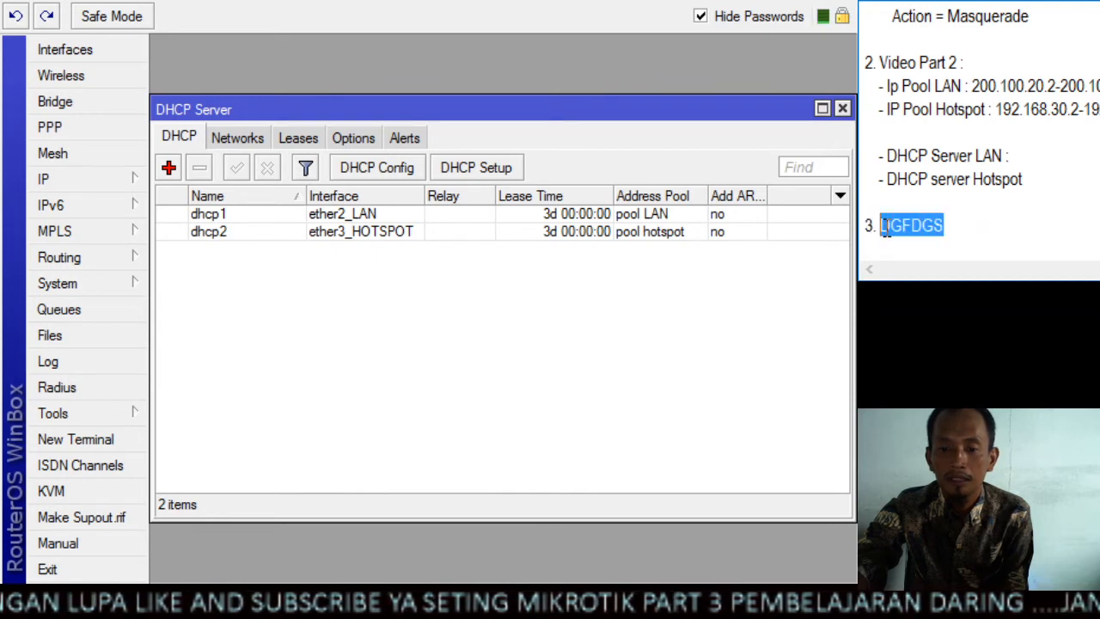
{"action": "type", "text": "V"}
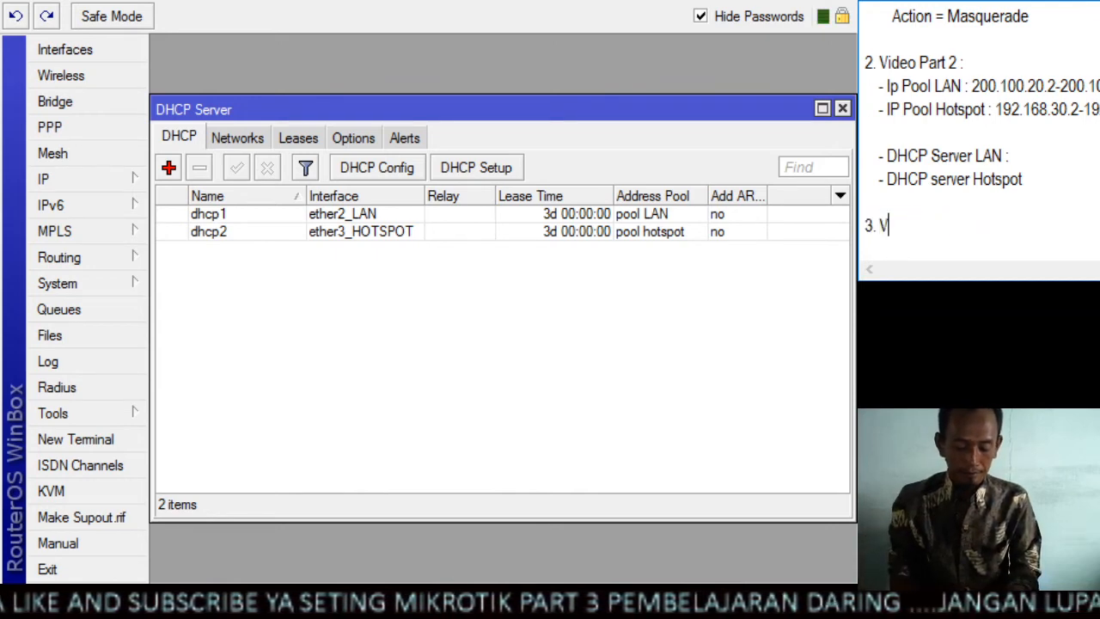
{"action": "type", "text": "ideo Part "}
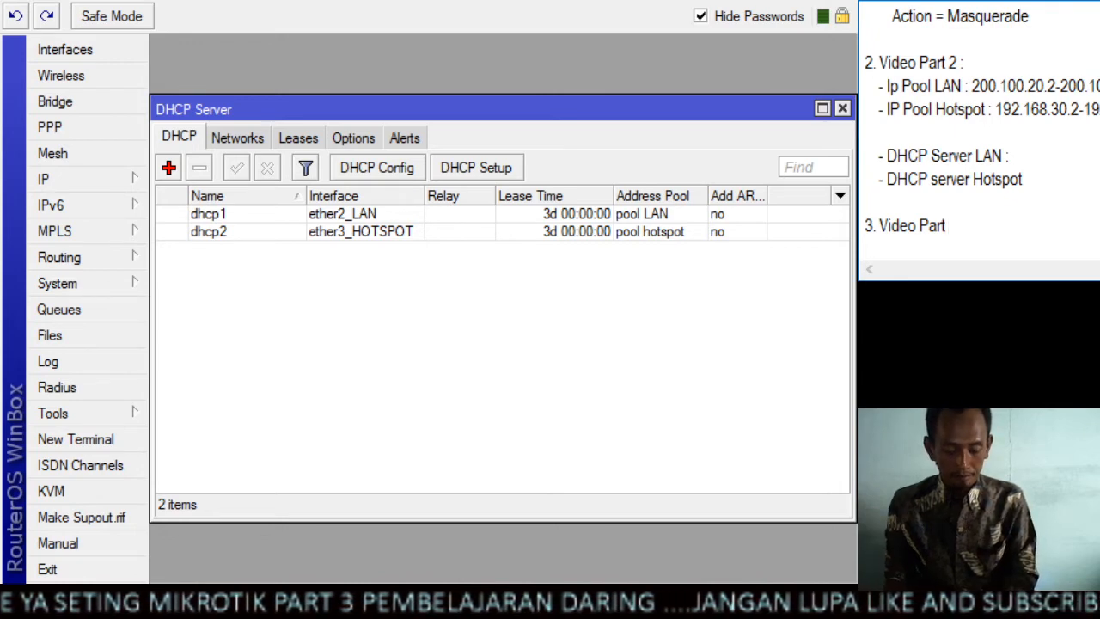
{"action": "type", "text": "3"}
{"action": "key", "text": "Return"}
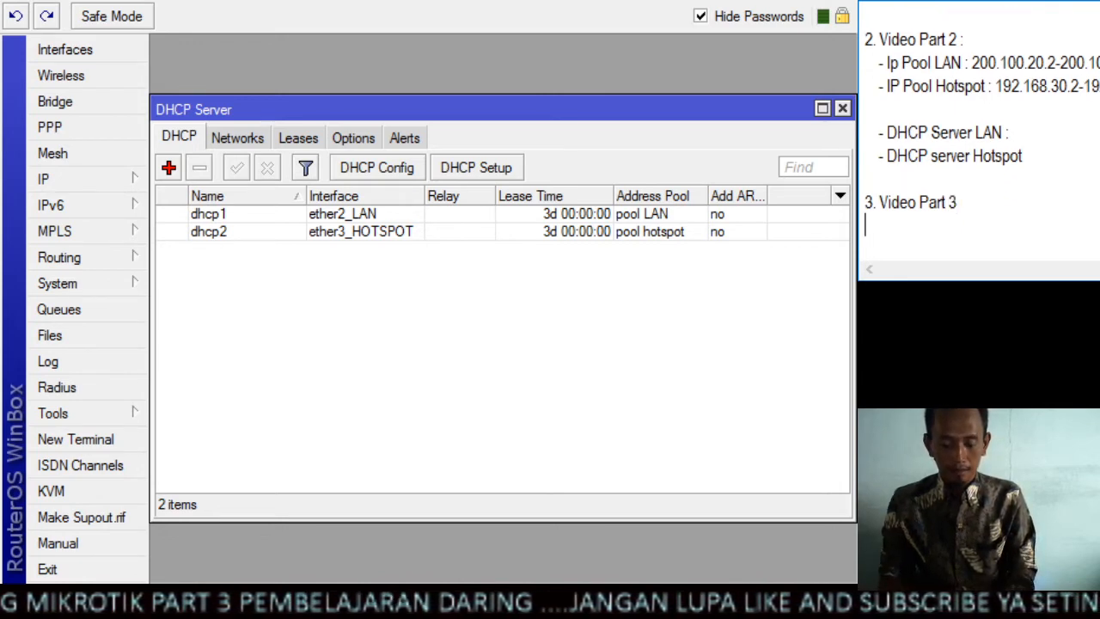
Add the entry "- seting hotspot" under the Video Part 3 heading in the notes
{"action": "type", "text": "-"}
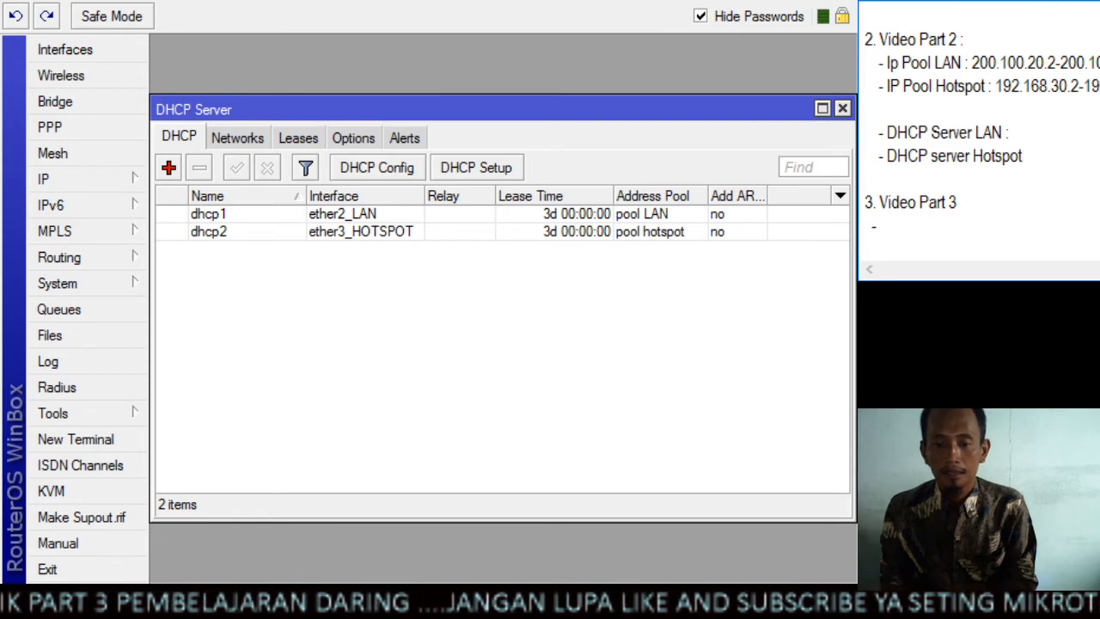
{"action": "key", "text": "BackSpace"}
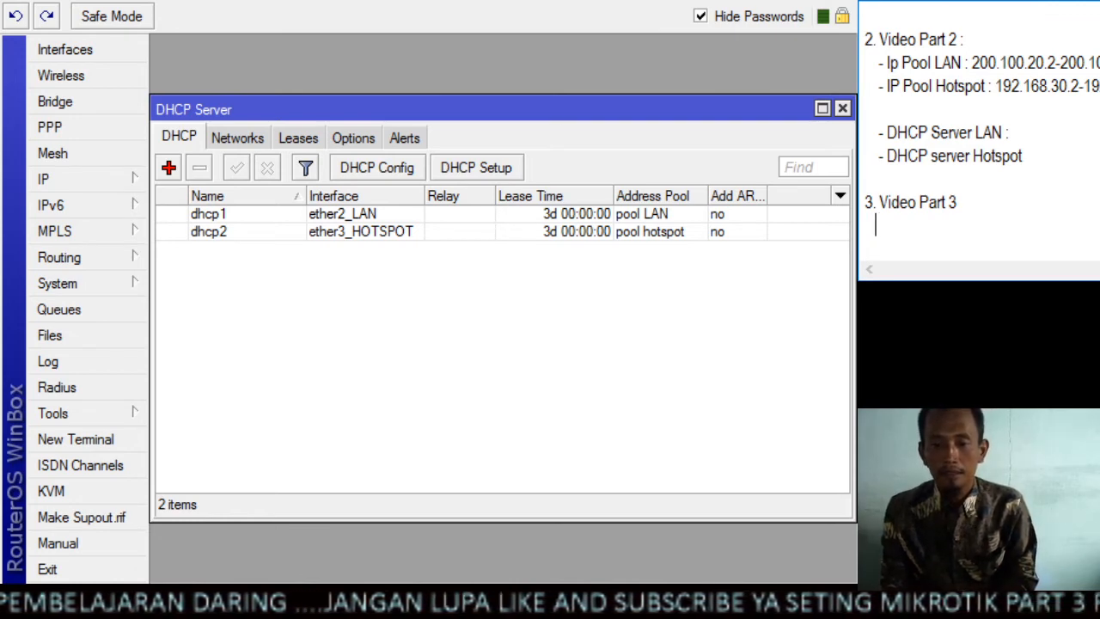
{"action": "type", "text": "-"}
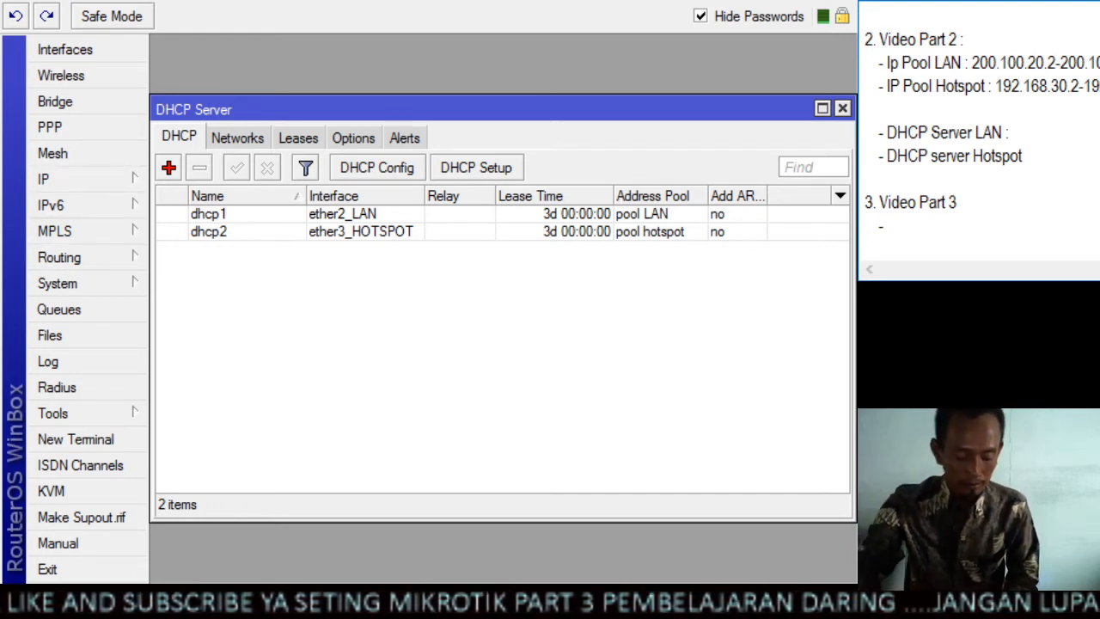
{"action": "type", "text": "seting"}
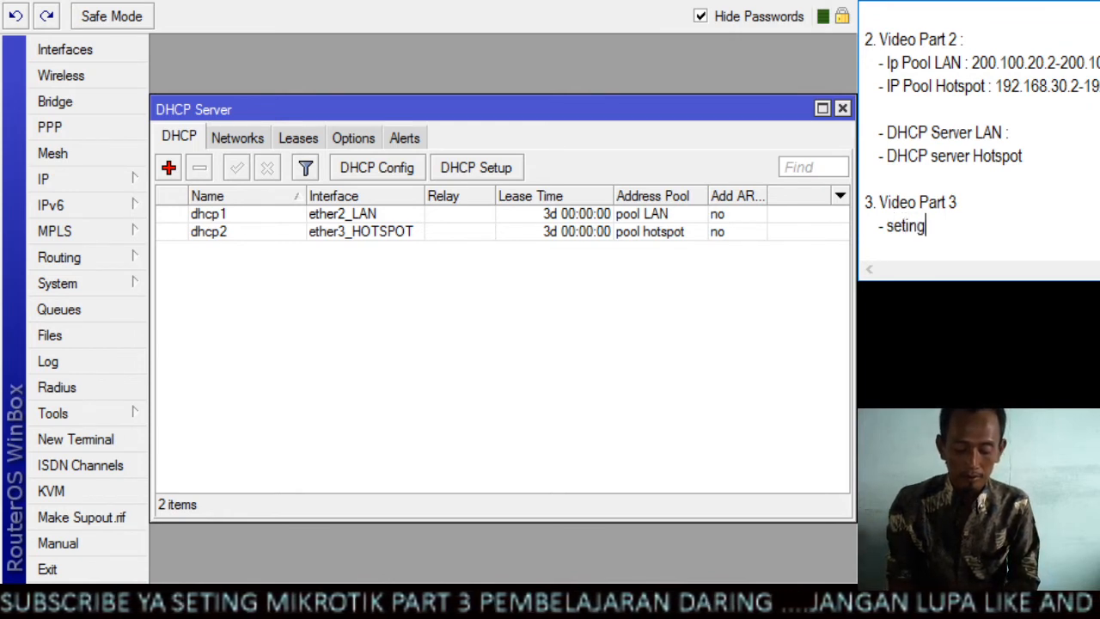
{"action": "type", "text": " hotspot"}
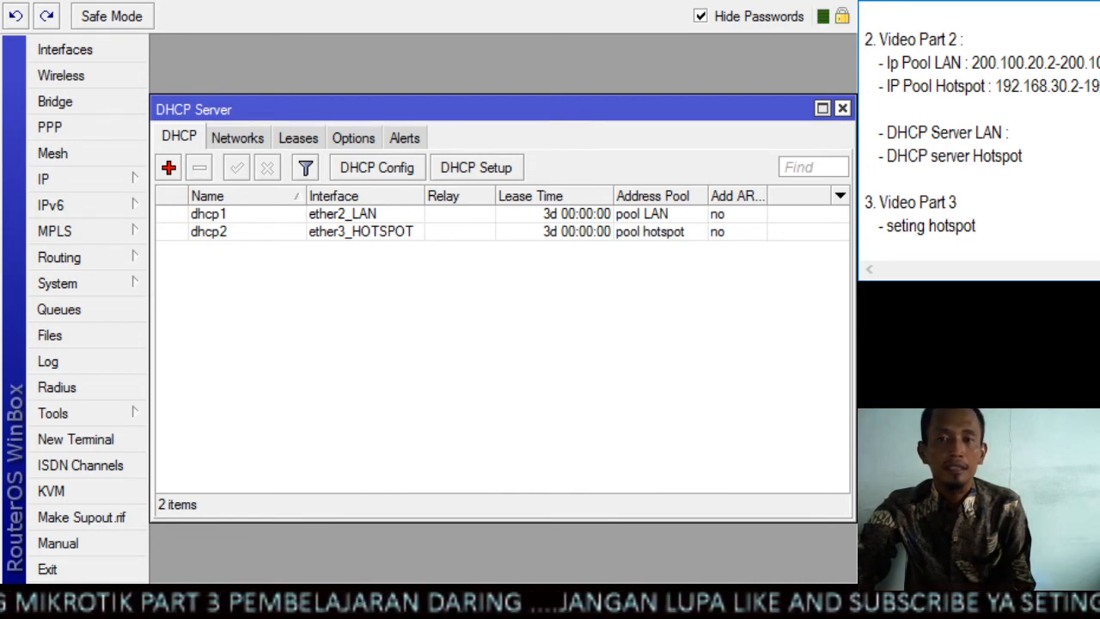
Close the DHCP server list, then start Hotspot Setup on ether3_HOTSPOT and accept the suggested local address
{"action": "left_click", "coordinate": [843, 108]}
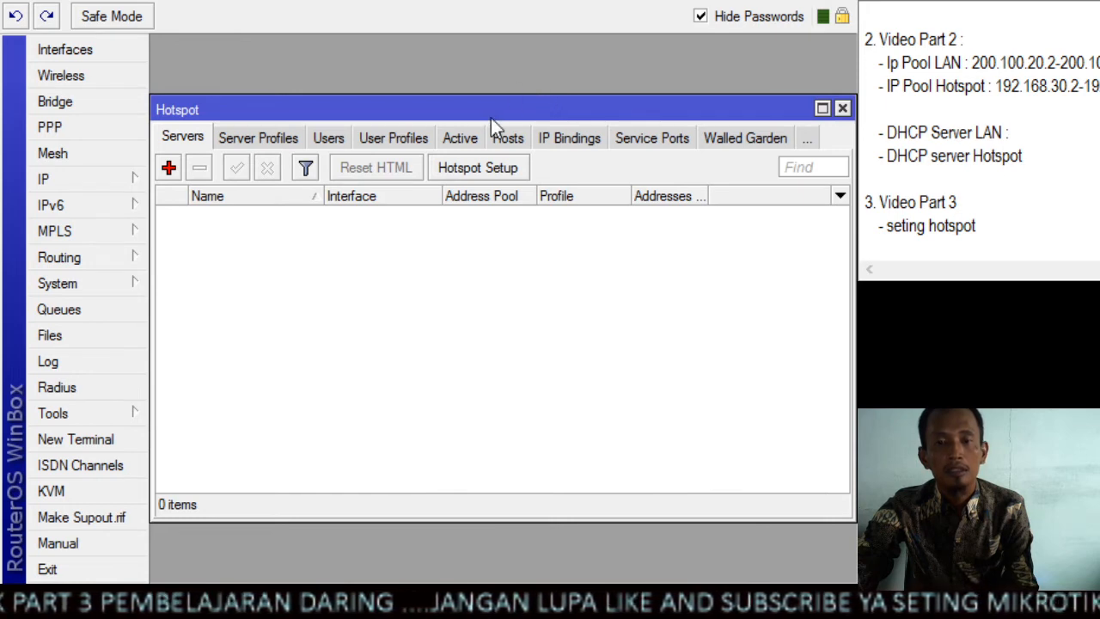
{"action": "left_click", "coordinate": [479, 168]}
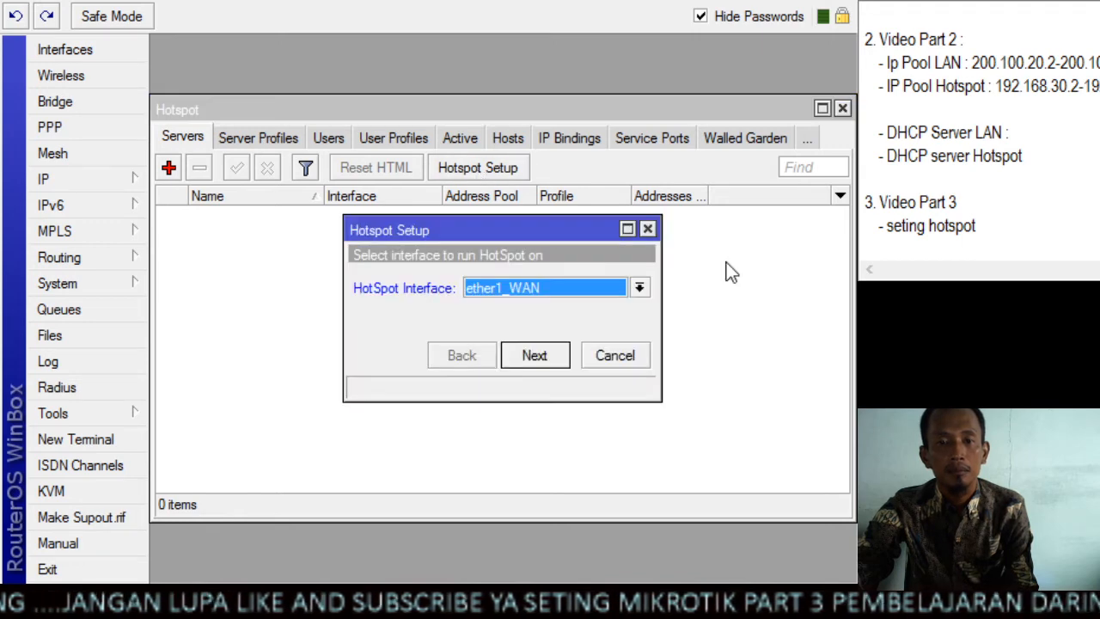
{"action": "left_click", "coordinate": [640, 290]}
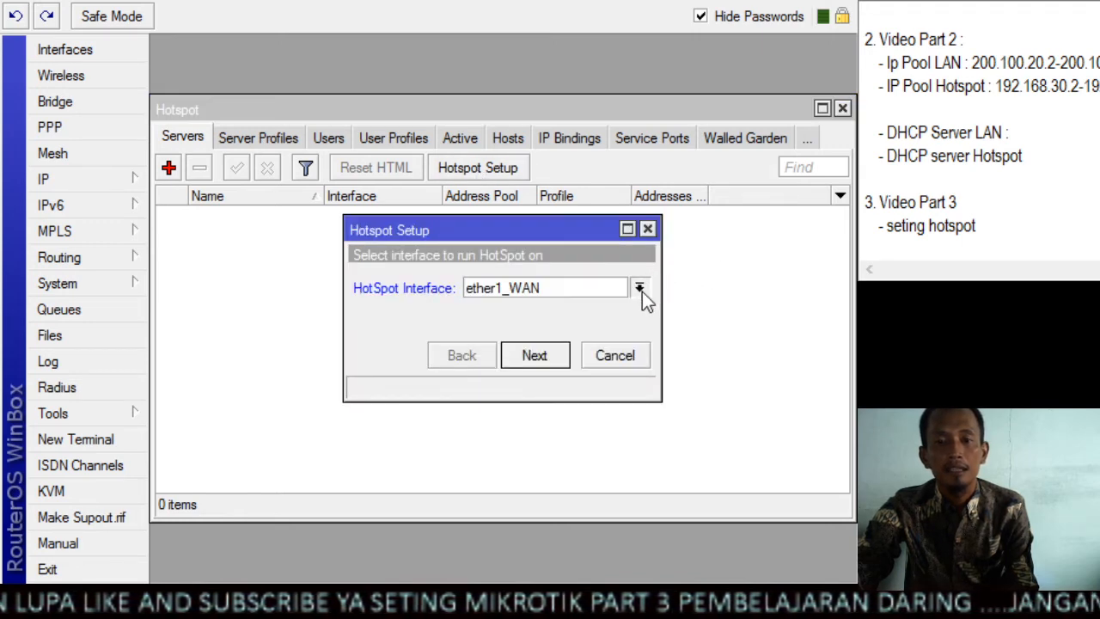
{"action": "left_click", "coordinate": [588, 337]}
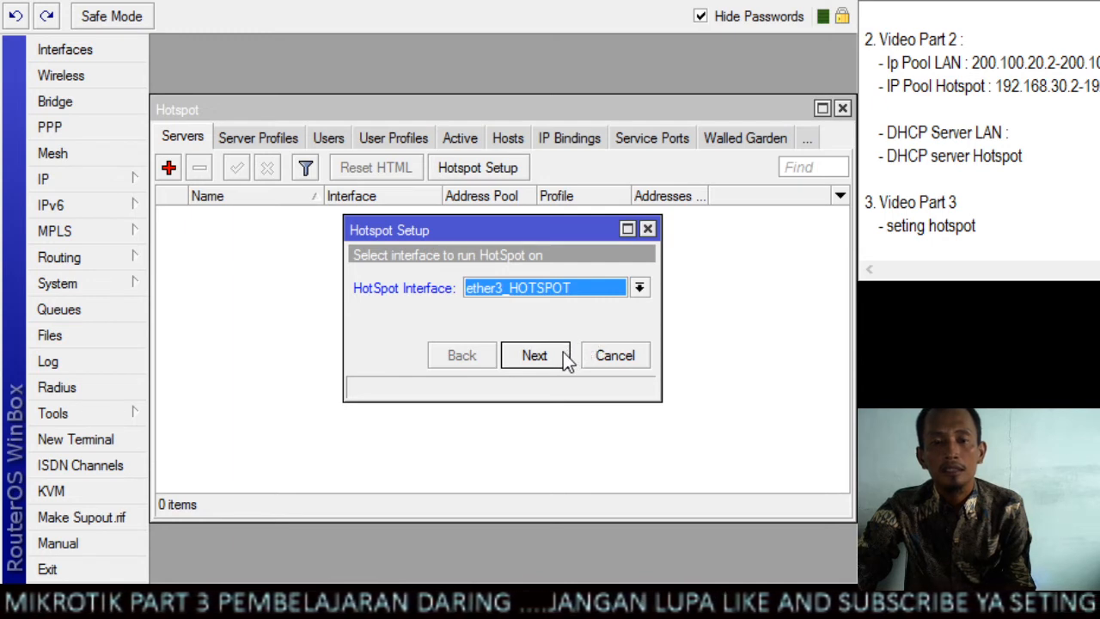
{"action": "left_click", "coordinate": [564, 352]}
{"action": "left_click", "coordinate": [560, 355]}
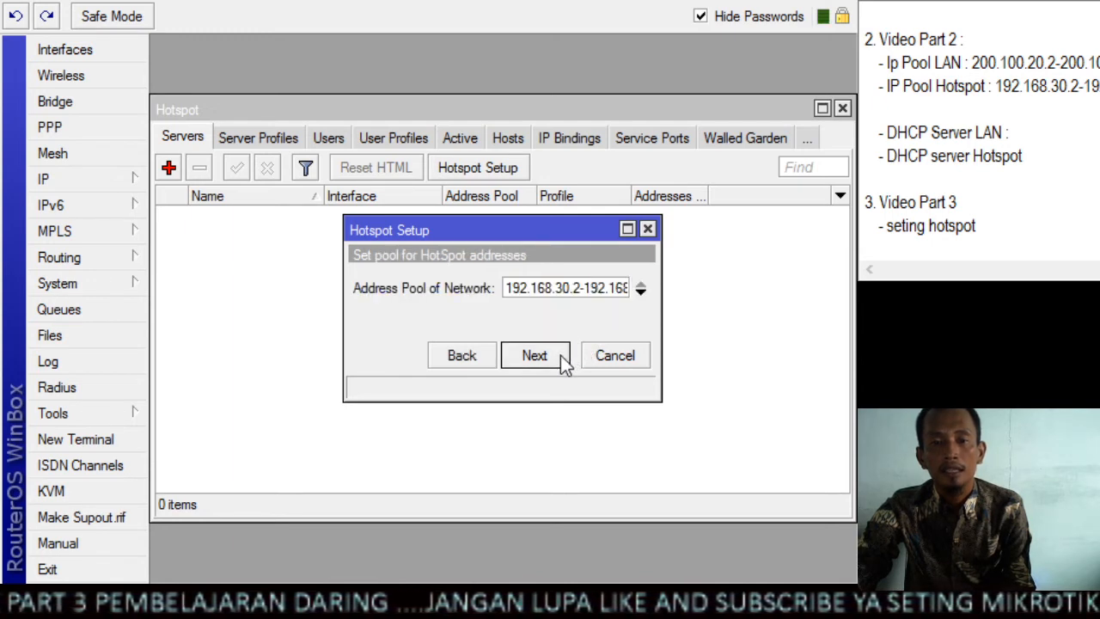
Accept the suggested hotspot address pool, certificate none and SMTP server 0.0.0.0, and leave the DNS servers blank
{"action": "left_click", "coordinate": [560, 355]}
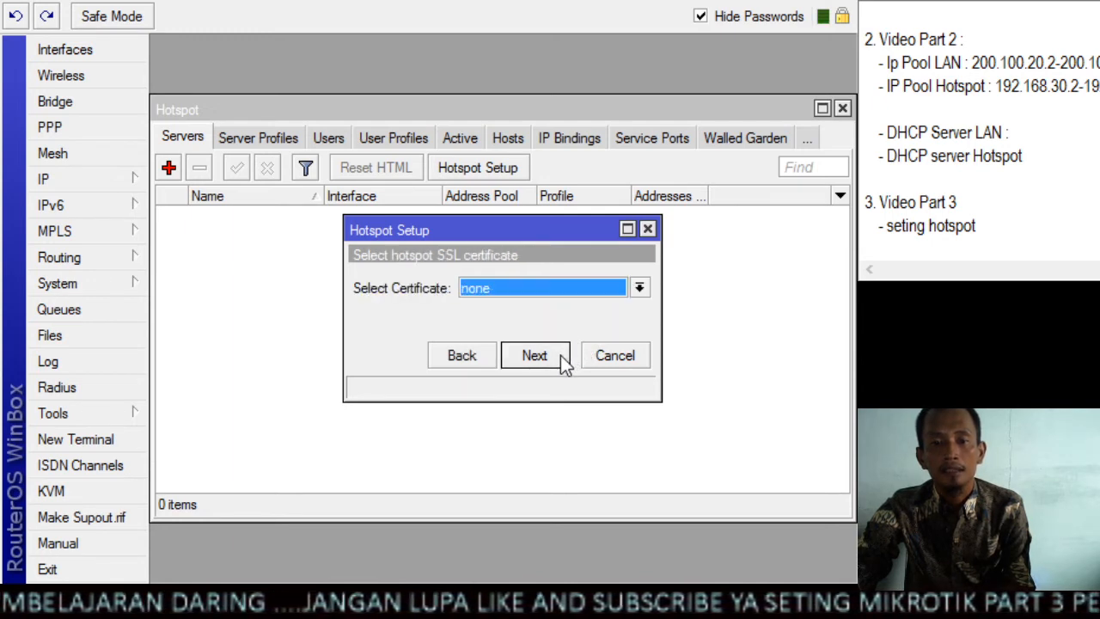
{"action": "left_click", "coordinate": [560, 355]}
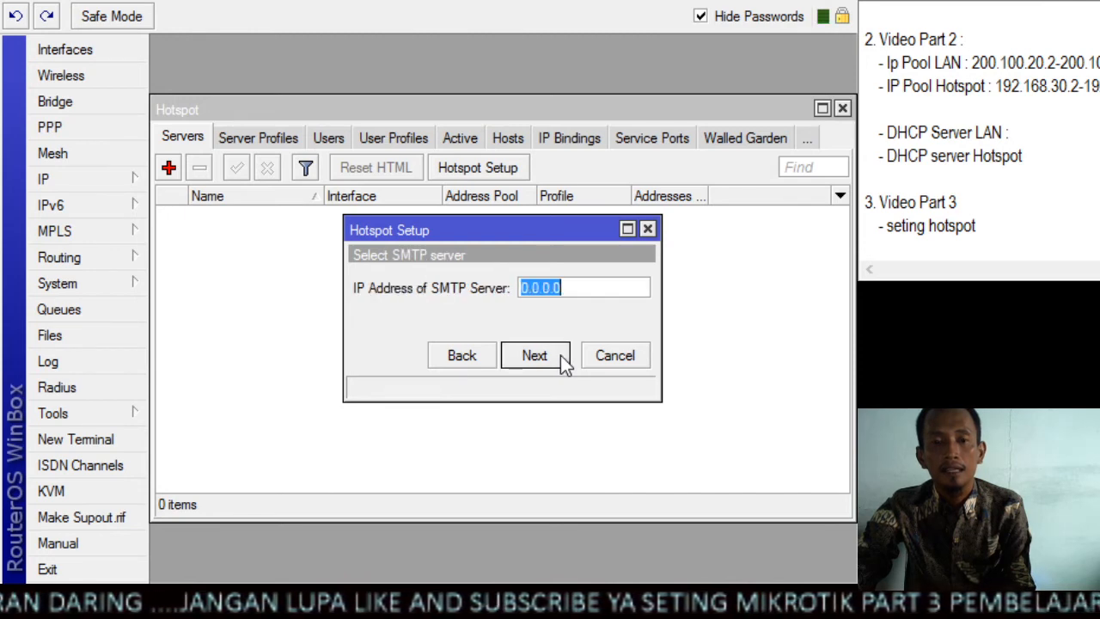
{"action": "left_click", "coordinate": [560, 355]}
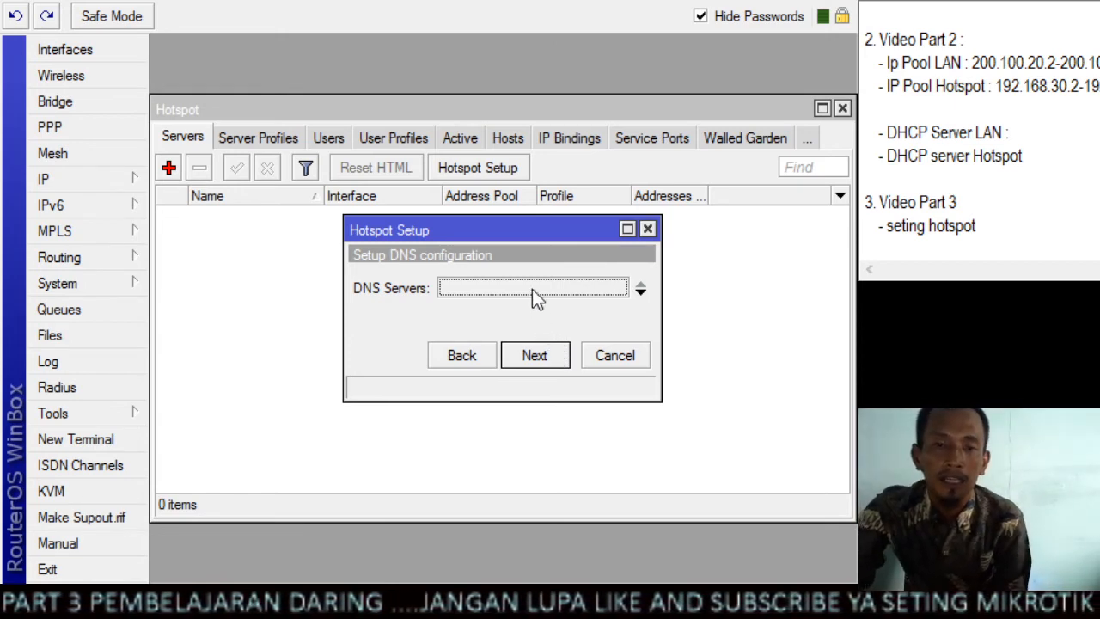
{"action": "left_click", "coordinate": [541, 360]}
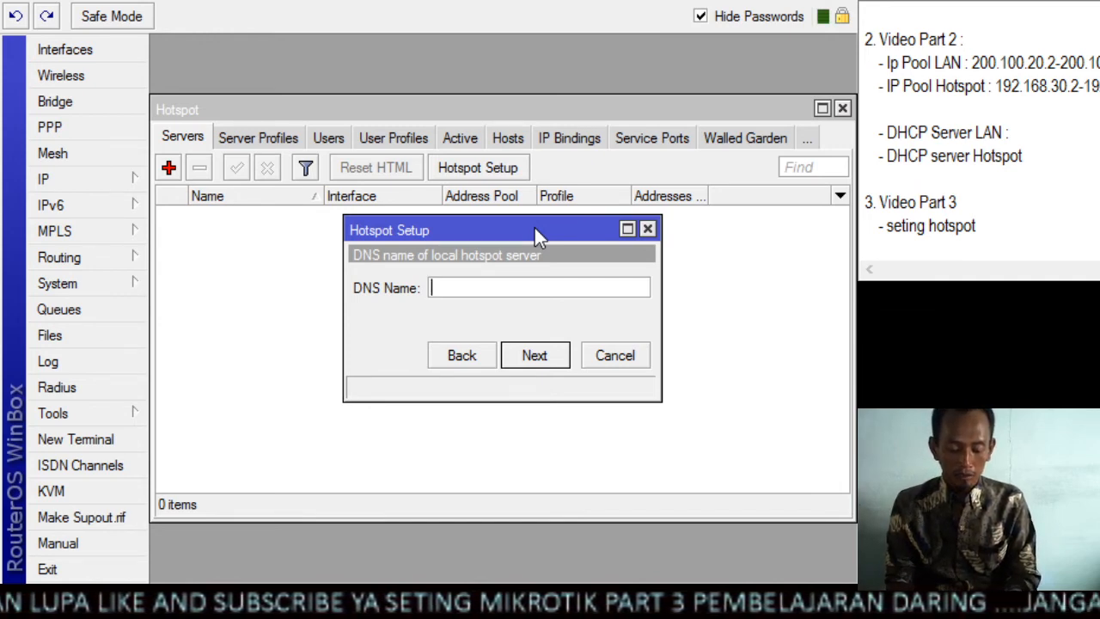
Set the DNS name of the local hotspot server to prapto.net and continue the setup
{"action": "type", "text": "prap"}
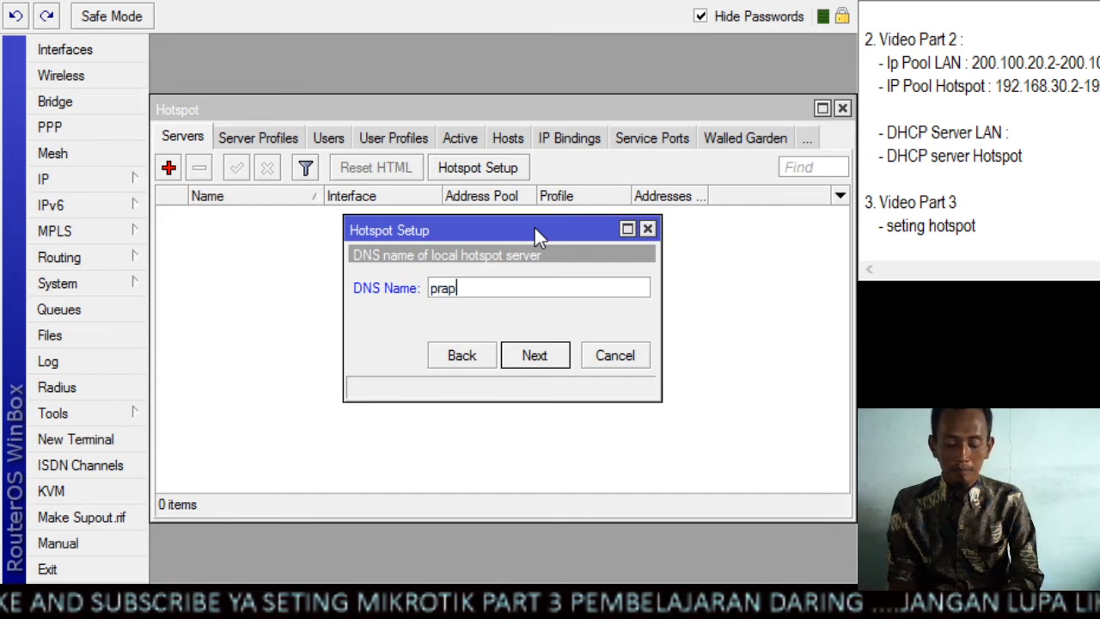
{"action": "type", "text": "to."}
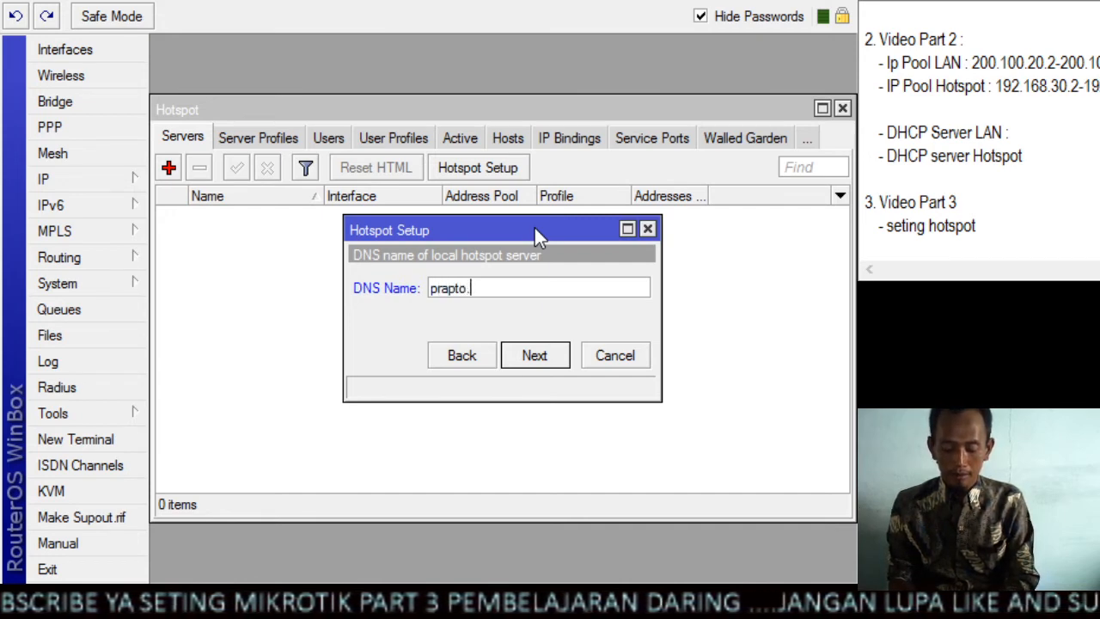
{"action": "type", "text": "net"}
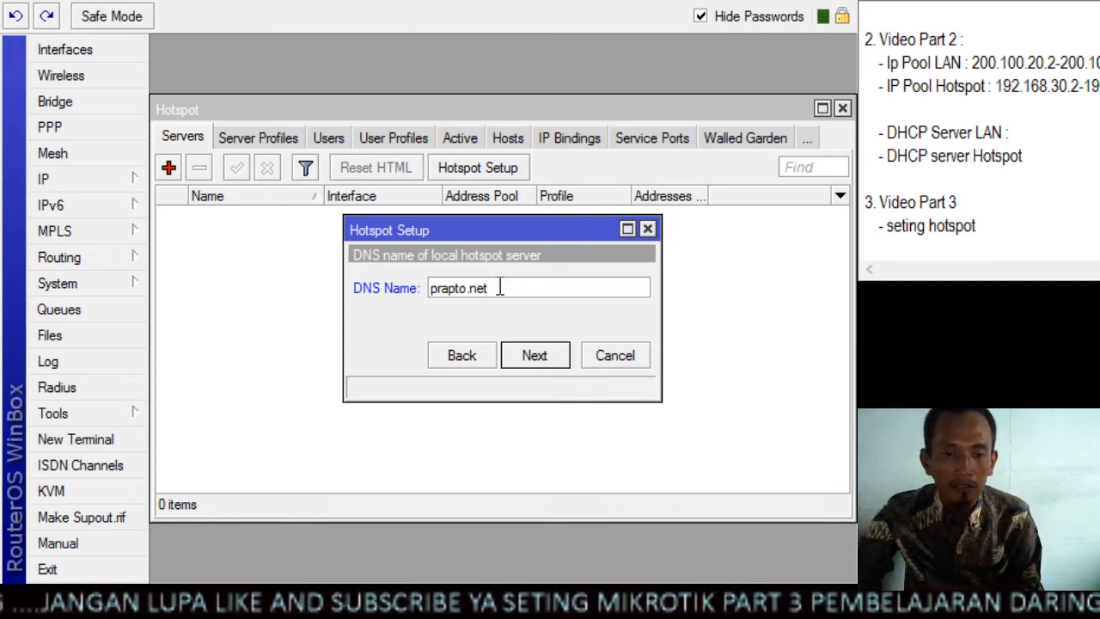
{"action": "left_click_drag", "start_coordinate": [490, 289], "coordinate": [419, 292]}
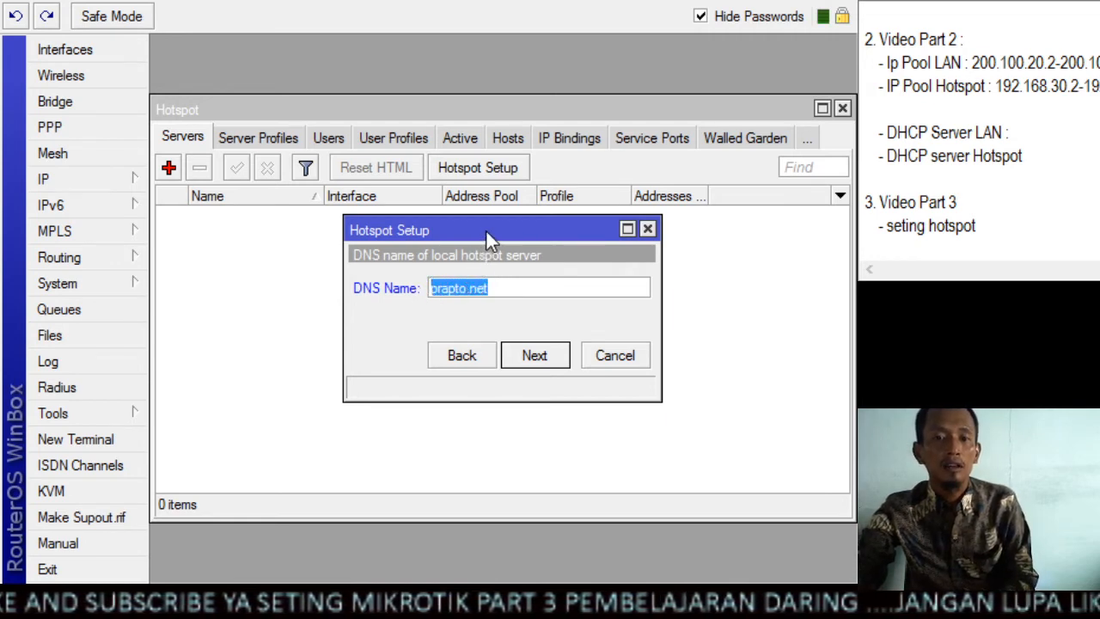
{"action": "left_click", "coordinate": [524, 288]}
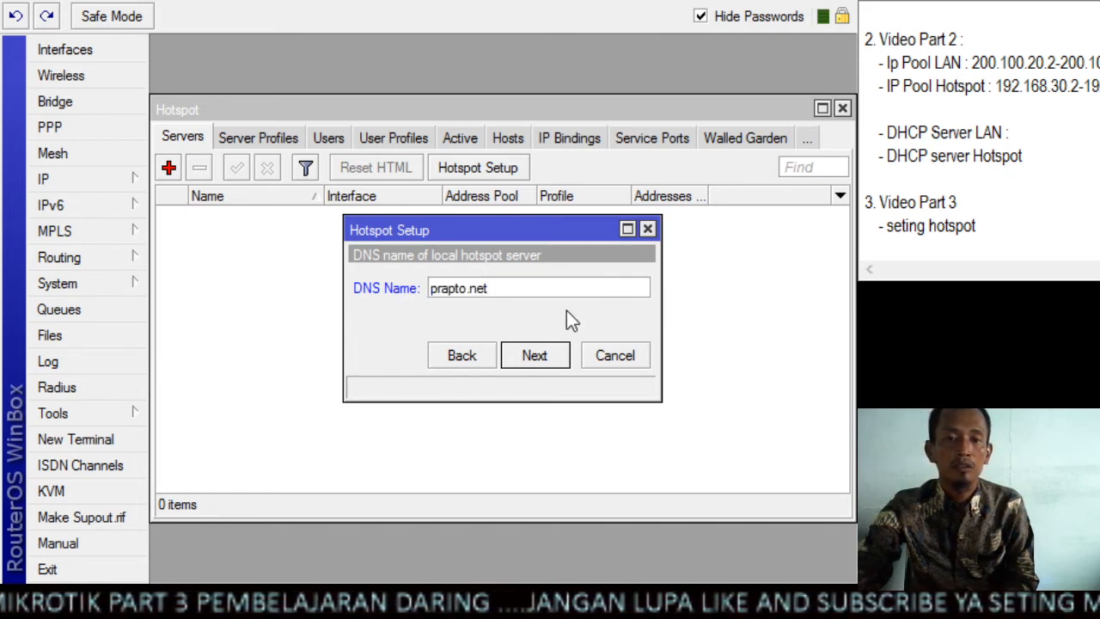
{"action": "left_click", "coordinate": [551, 361]}
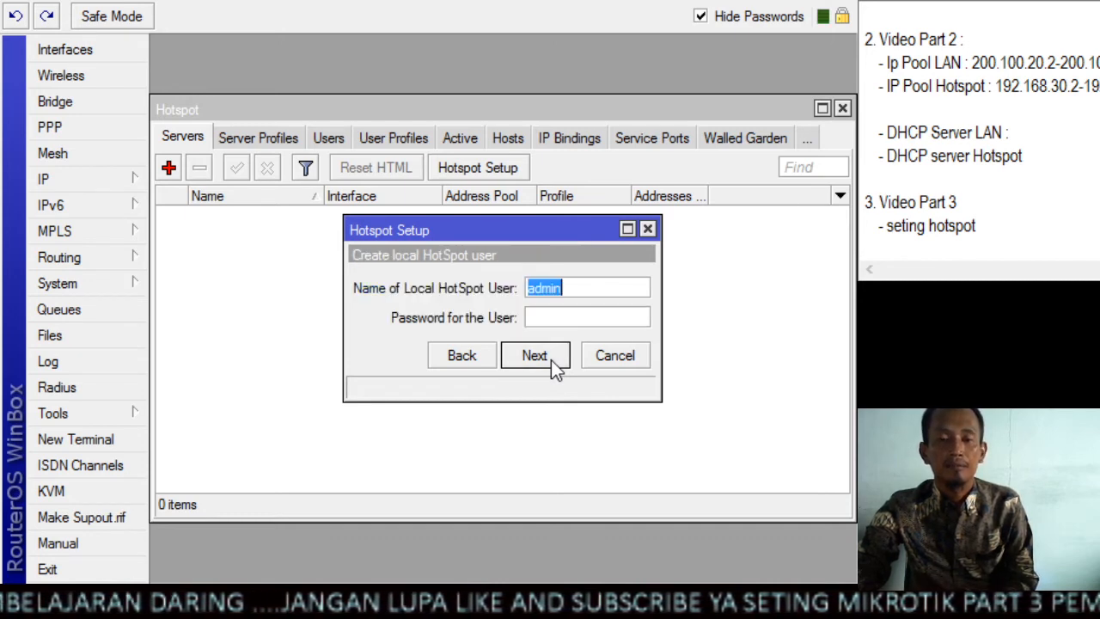
Open the name of the local HotSpot user for editing
{"action": "left_click", "coordinate": [580, 289]}
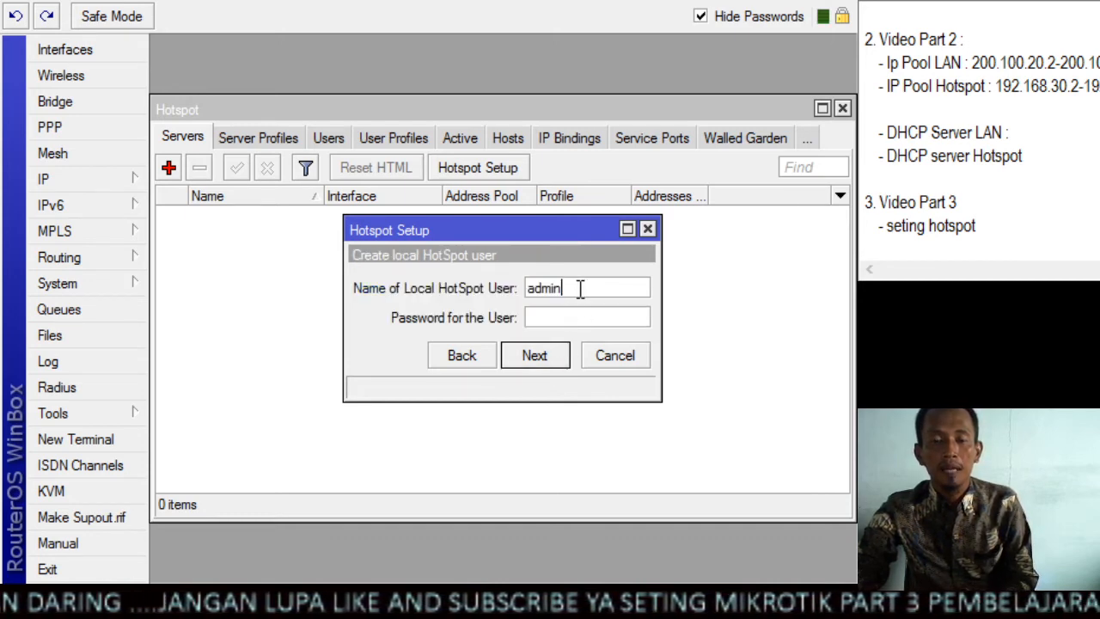
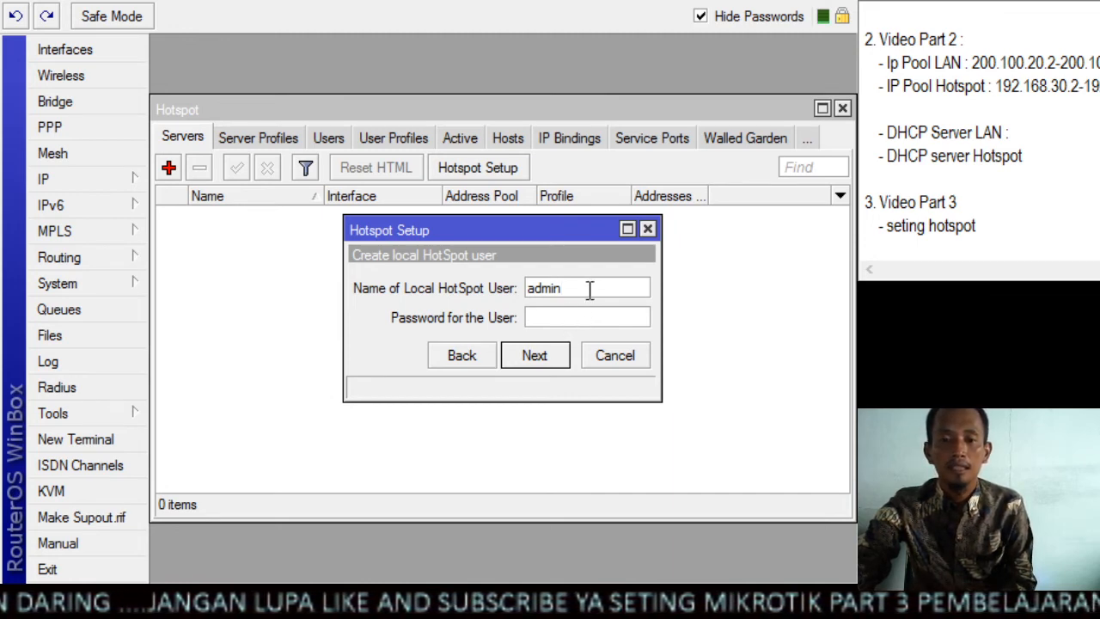
Keep admin as the local HotSpot user with a blank password and complete the hotspot setup
{"action": "left_click", "coordinate": [538, 358]}
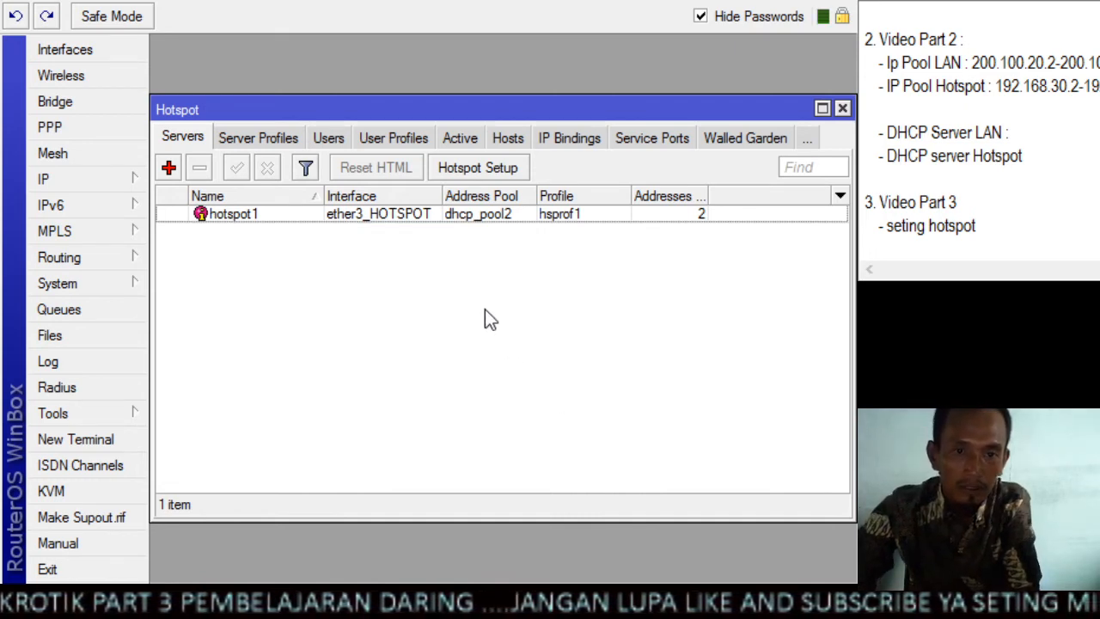
{"action": "left_click", "coordinate": [421, 217]}
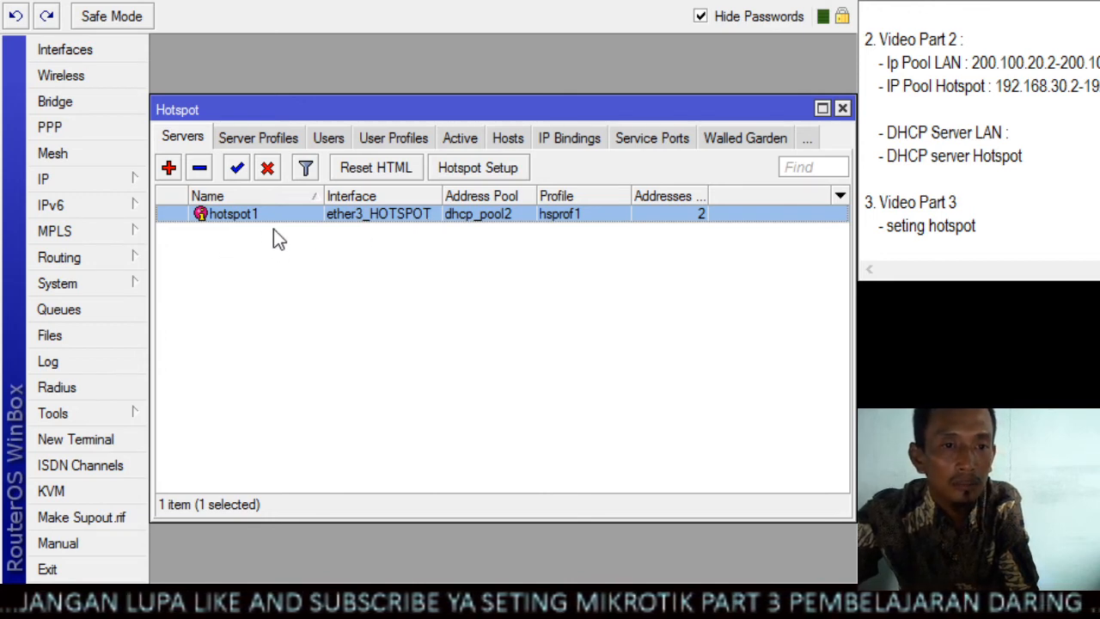
{"action": "left_click", "coordinate": [527, 268]}
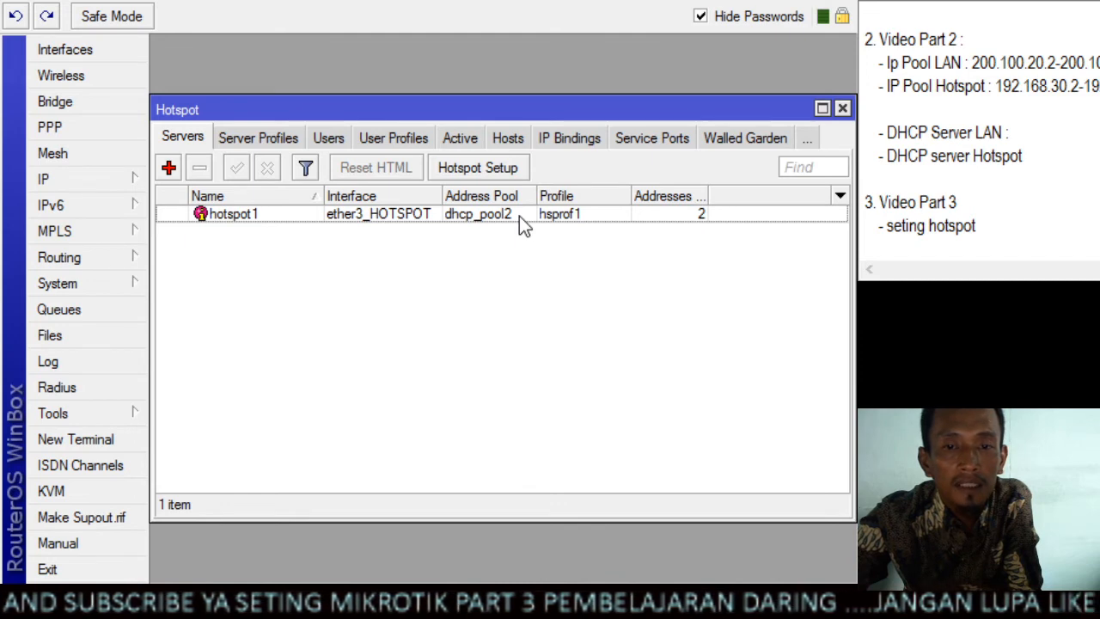
Open the hotspot1 server's settings and set its Addresses Per MAC to 1
{"action": "double_click", "coordinate": [519, 215]}
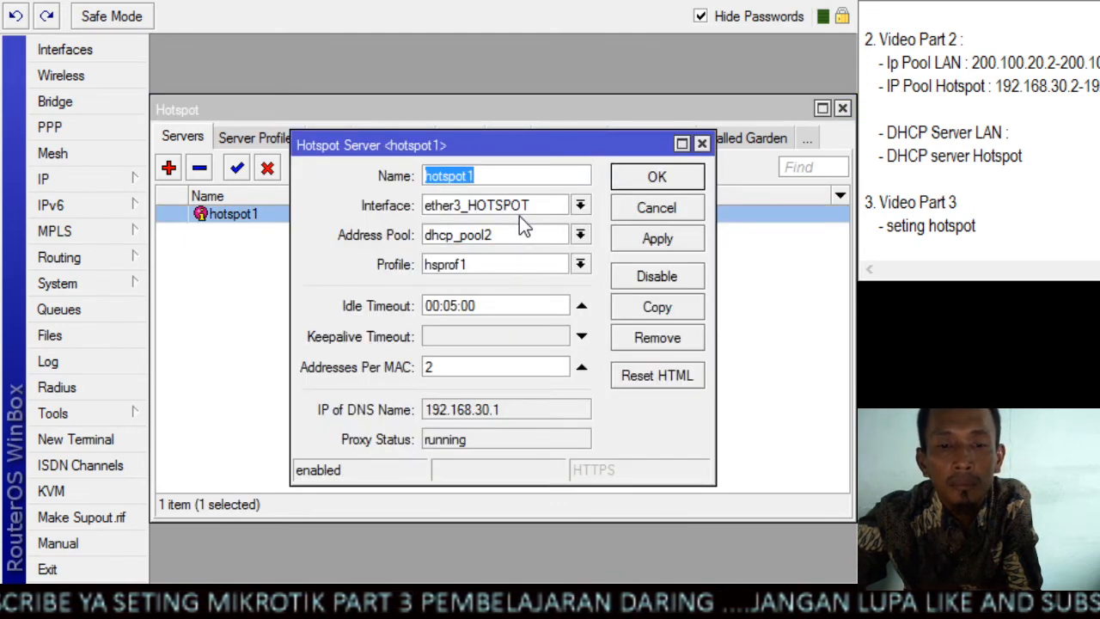
{"action": "left_click", "coordinate": [481, 358]}
{"action": "left_click", "coordinate": [578, 371]}
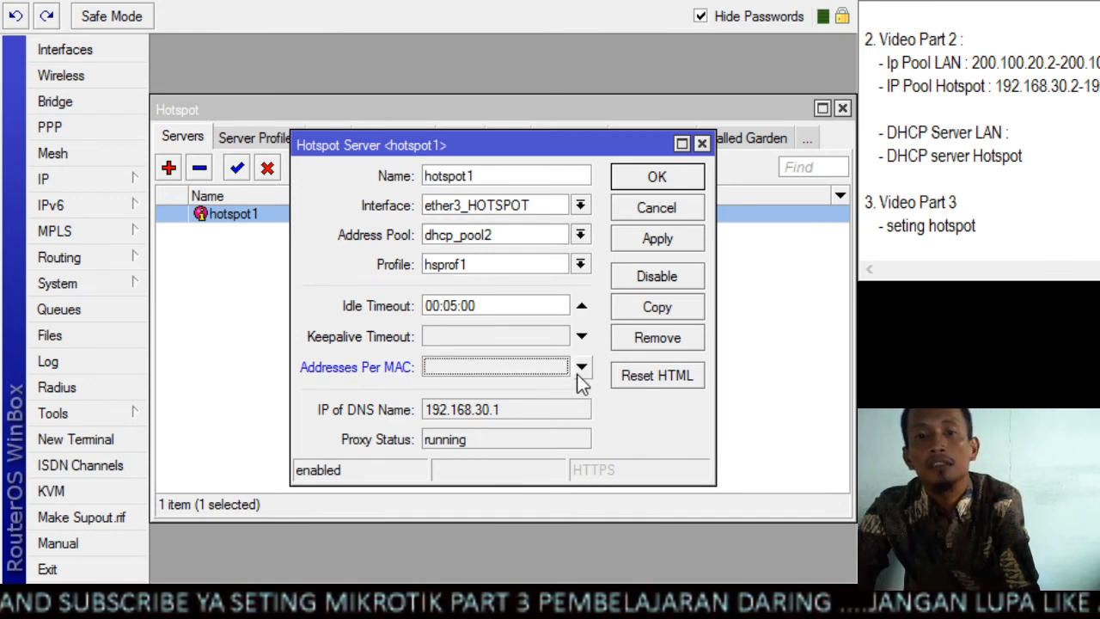
{"action": "left_click", "coordinate": [540, 368]}
{"action": "type", "text": "1"}
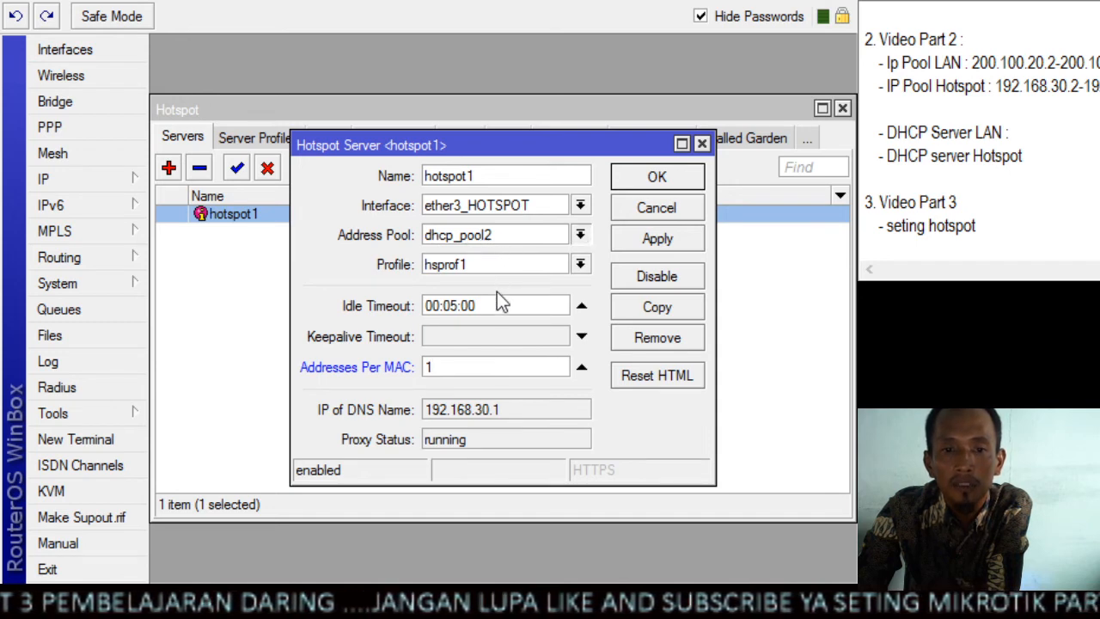
Set the hotspot1 server's address pool to pool hotspot and save its settings
{"action": "left_click", "coordinate": [493, 316]}
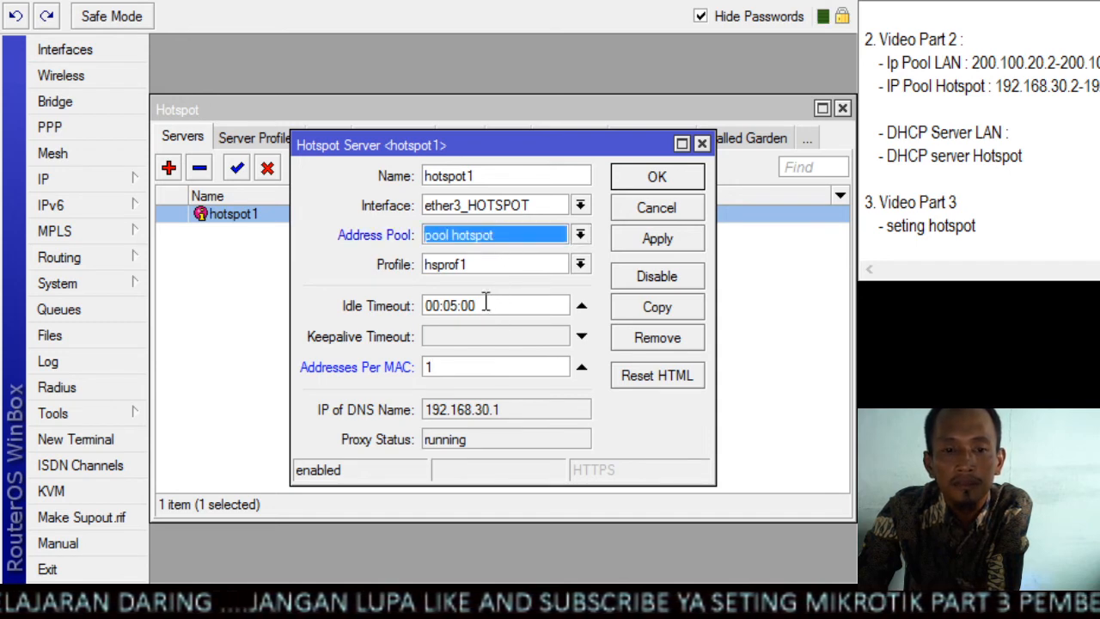
{"action": "left_click", "coordinate": [645, 241]}
{"action": "left_click", "coordinate": [646, 183]}
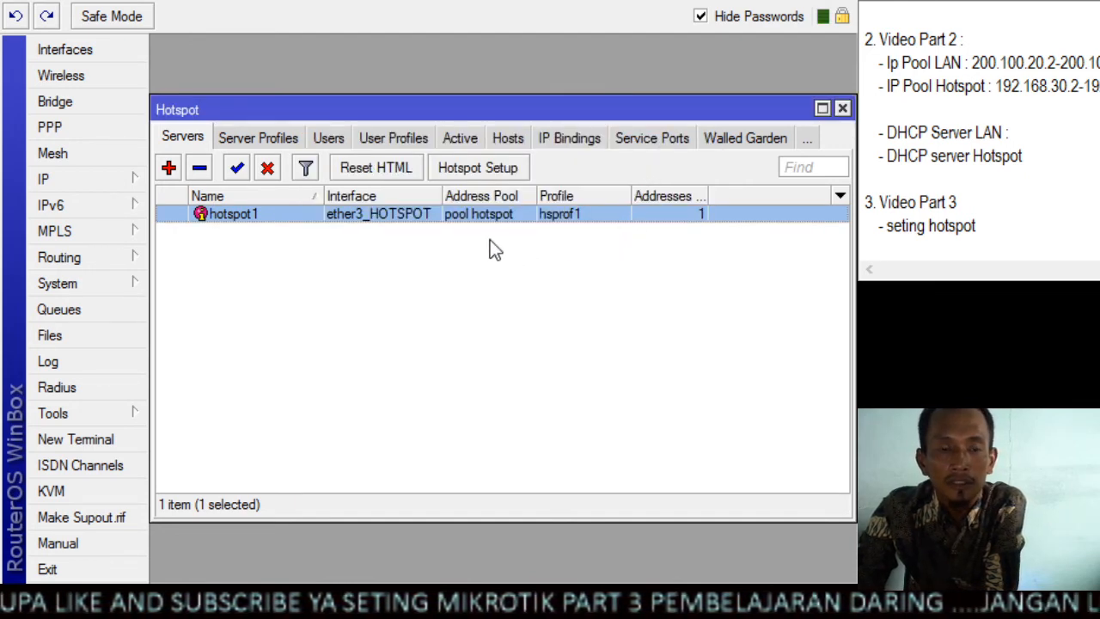
Review the hotspot server profiles, checking the default profile's general settings and the hsprof1 entry
{"action": "left_click", "coordinate": [267, 142]}
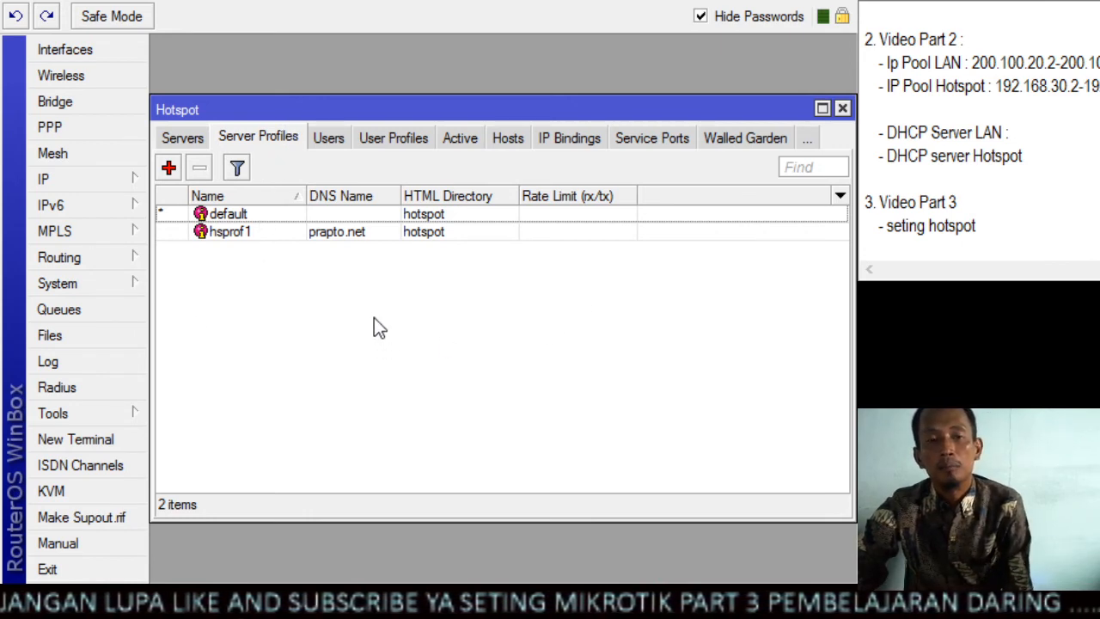
{"action": "double_click", "coordinate": [270, 216]}
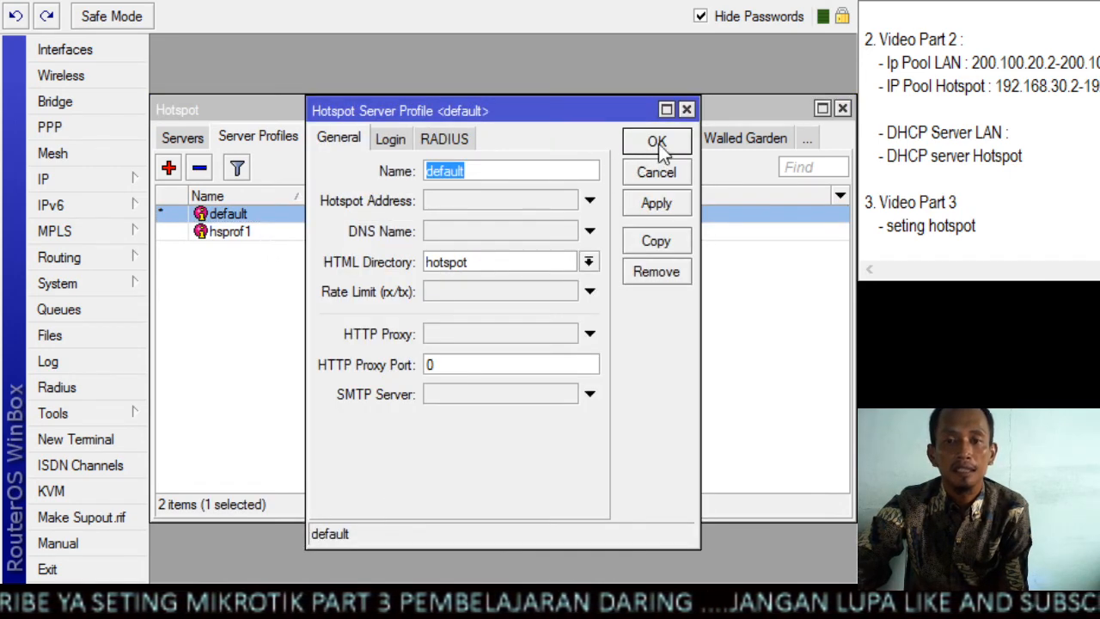
{"action": "left_click", "coordinate": [686, 109]}
{"action": "left_click", "coordinate": [332, 371]}
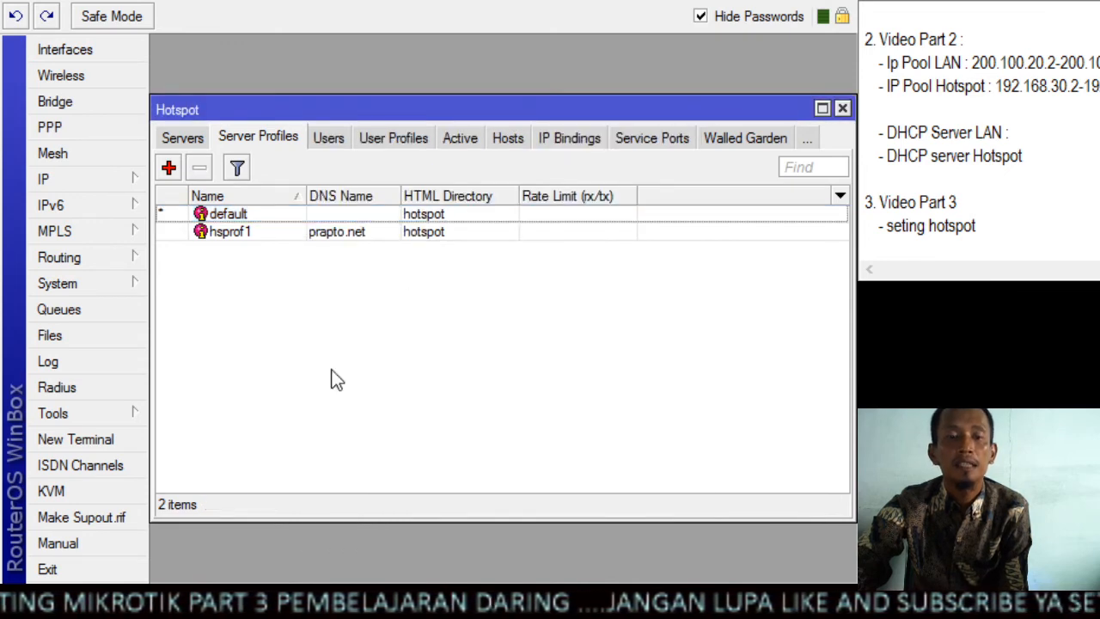
{"action": "left_click", "coordinate": [277, 245]}
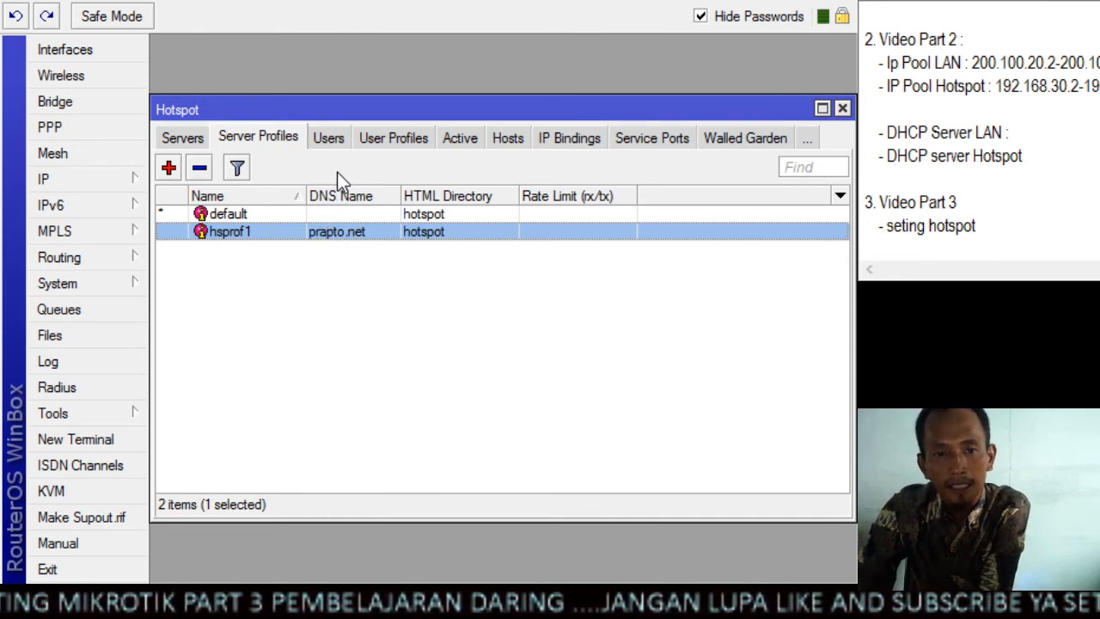
Start a new hotspot user profile and name it "user profil1mb"
{"action": "left_click", "coordinate": [392, 143]}
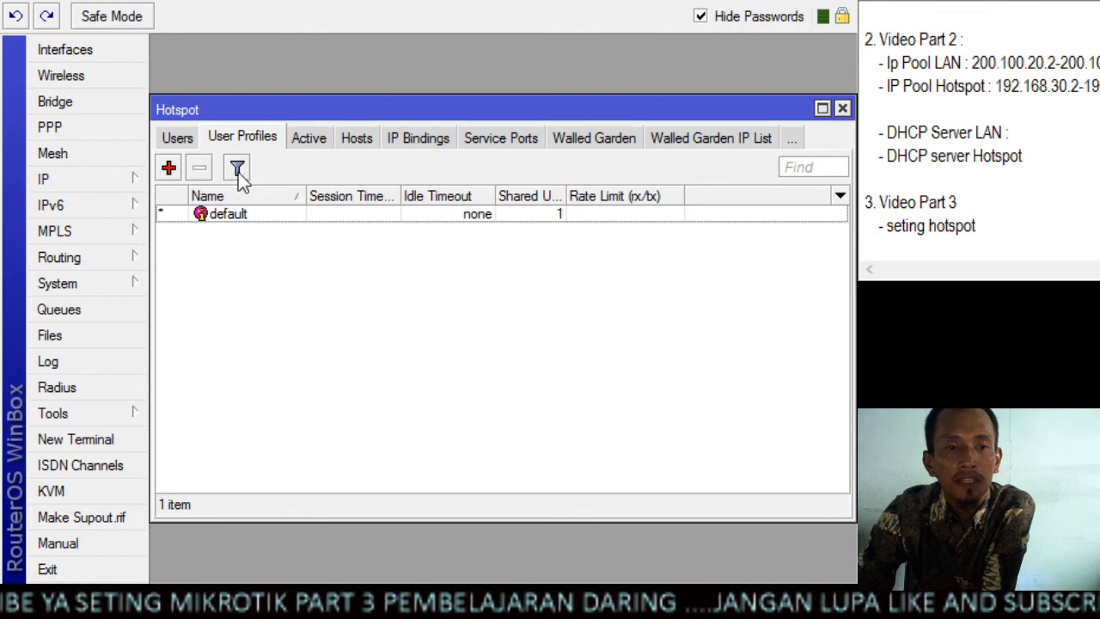
{"action": "left_click", "coordinate": [169, 168]}
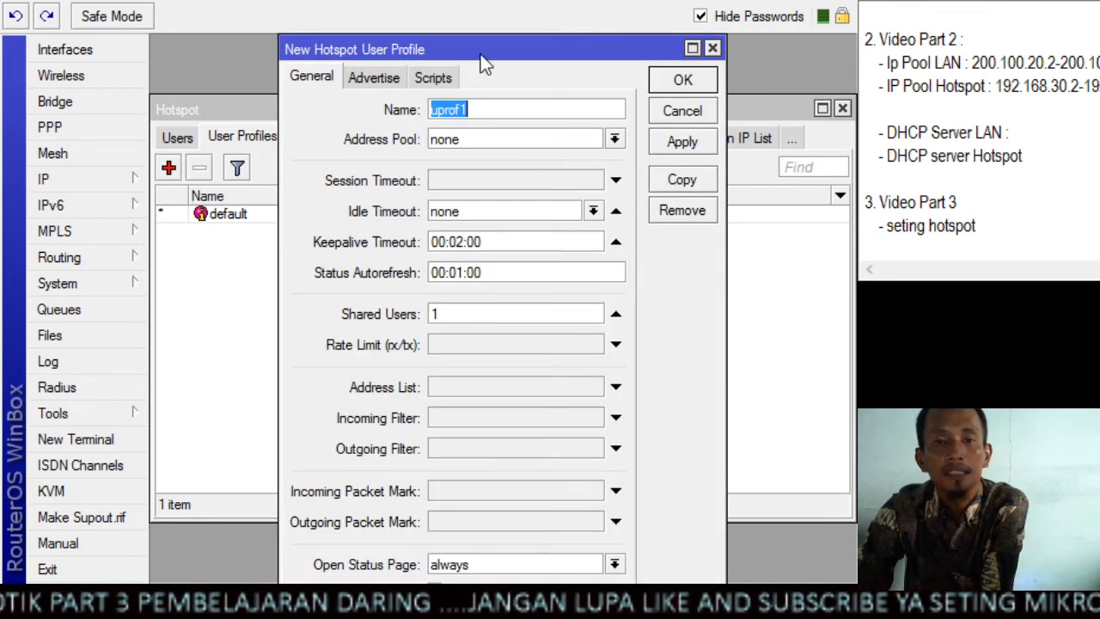
{"action": "left_click", "coordinate": [486, 105]}
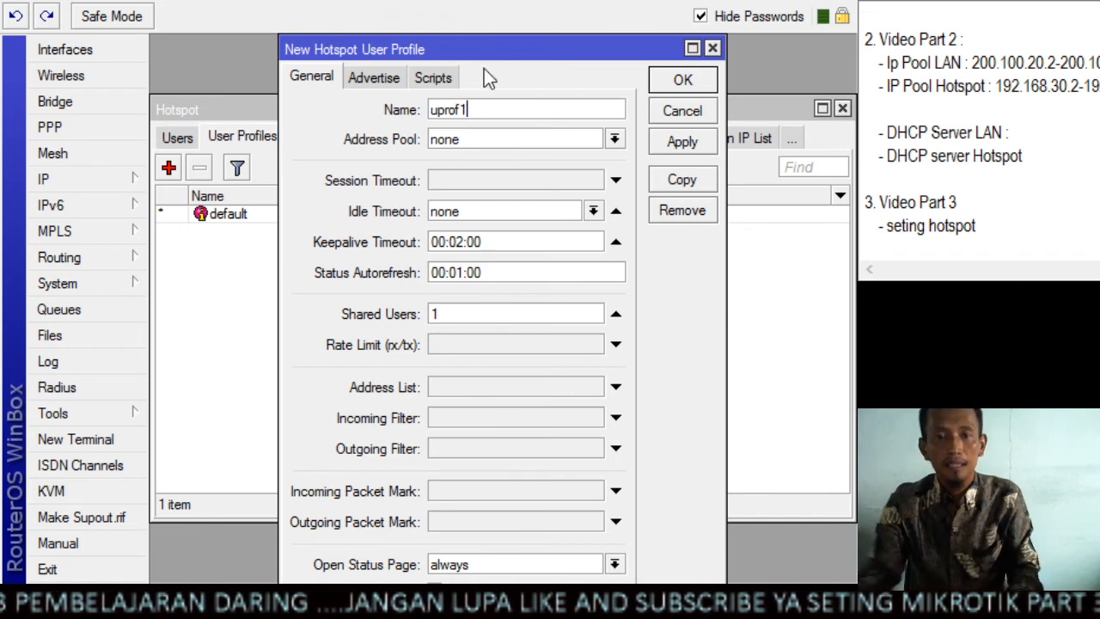
{"action": "key", "text": "BackSpace"}
{"action": "key", "text": "BackSpace"}
{"action": "key", "text": "BackSpace"}
{"action": "key", "text": "BackSpace"}
{"action": "key", "text": "BackSpace"}
{"action": "key", "text": "BackSpace"}
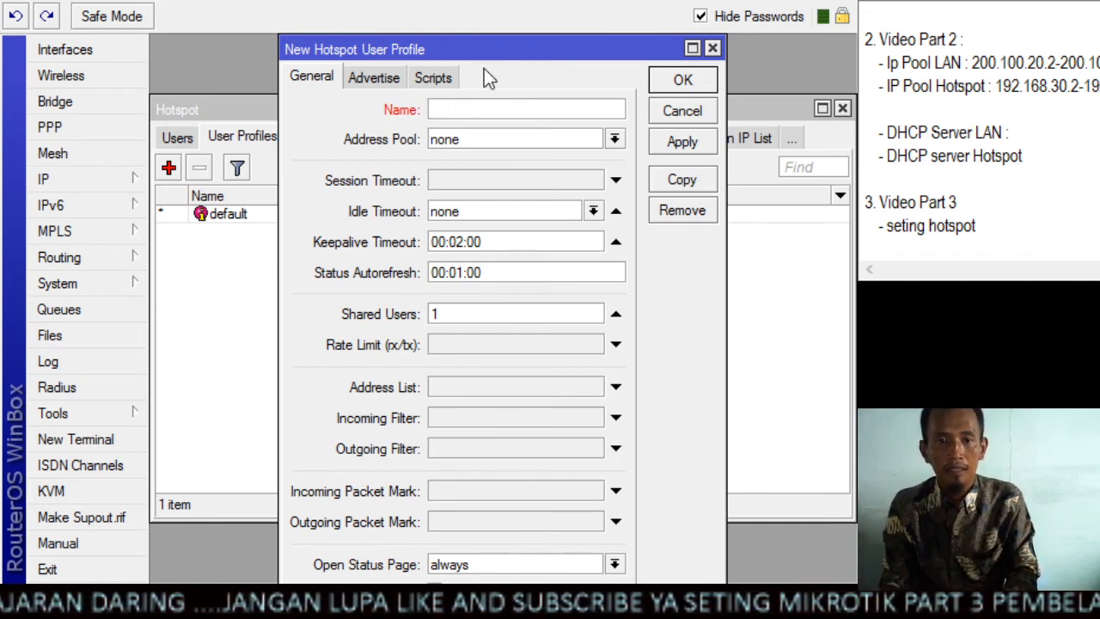
{"action": "type", "text": "user"}
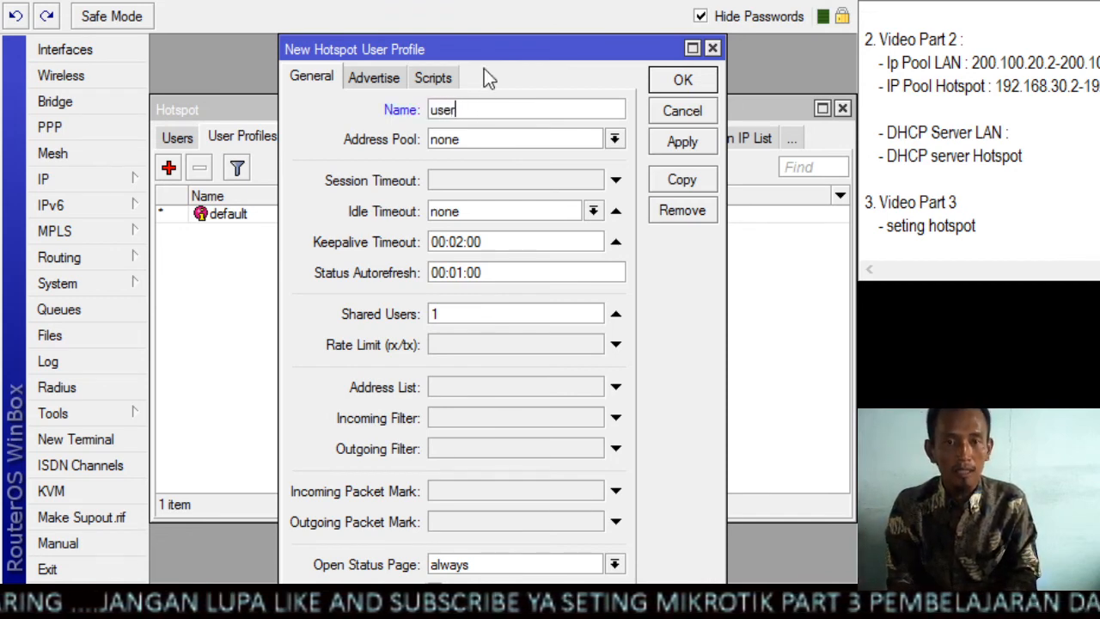
{"action": "type", "text": " profil"}
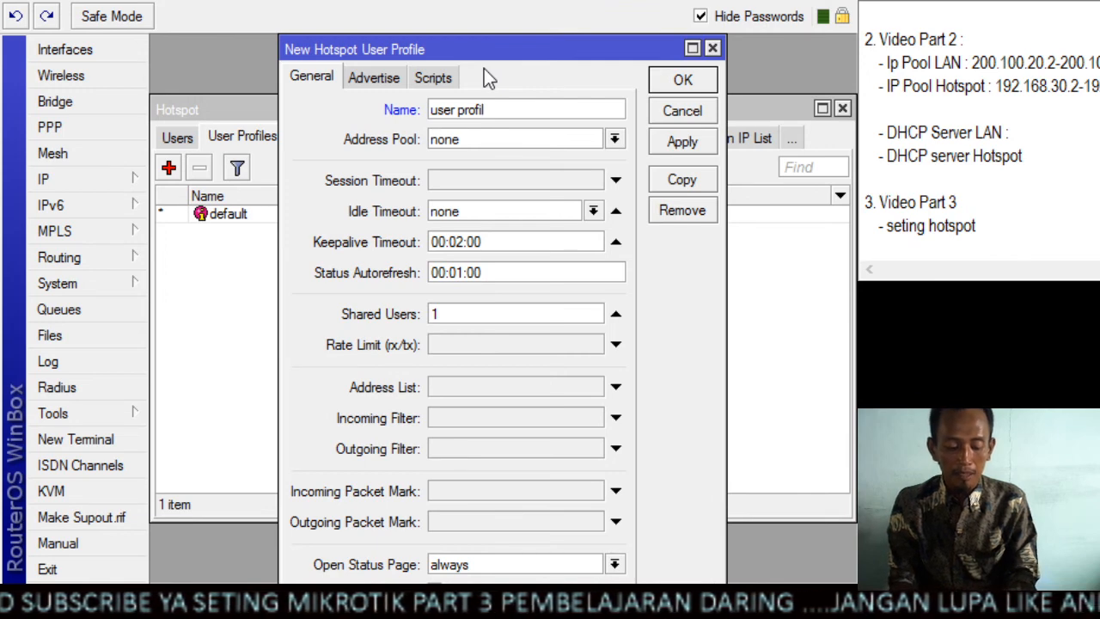
{"action": "type", "text": "1mb"}
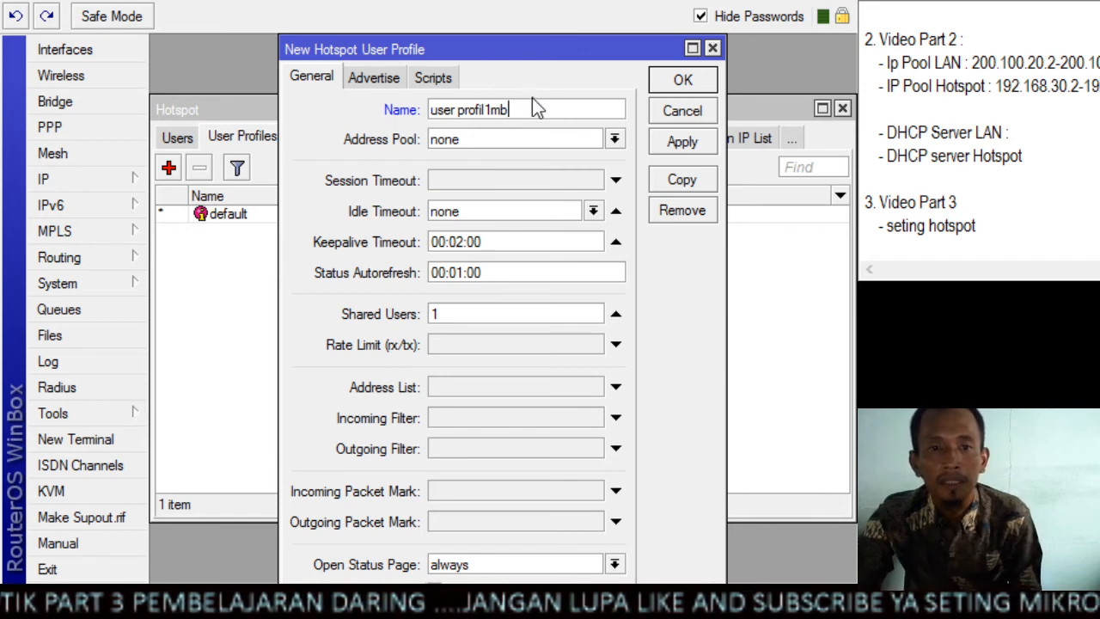
Assign pool hotspot to the 1mb user profile, set its rx/tx rate limit to 1m/1m and save it
{"action": "left_click", "coordinate": [562, 223]}
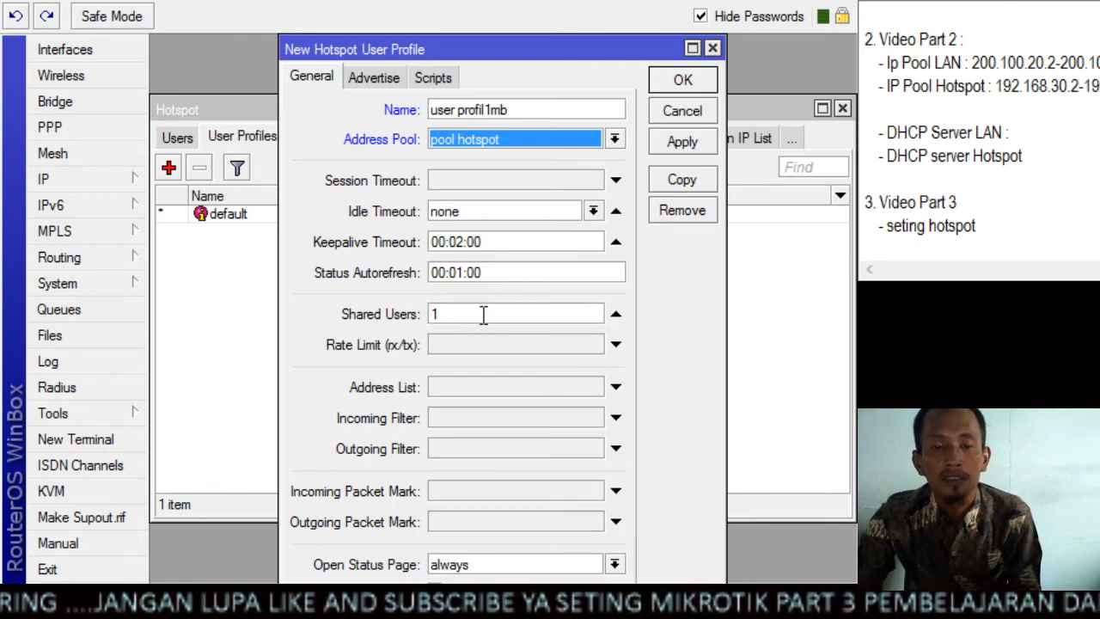
{"action": "left_click", "coordinate": [534, 317]}
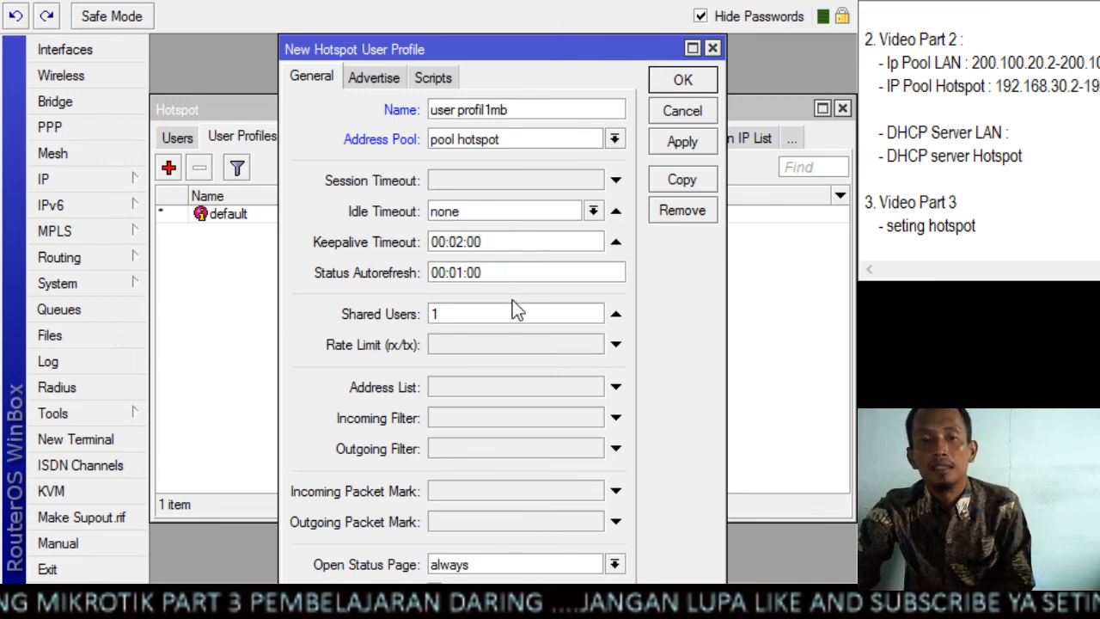
{"action": "left_click", "coordinate": [460, 344]}
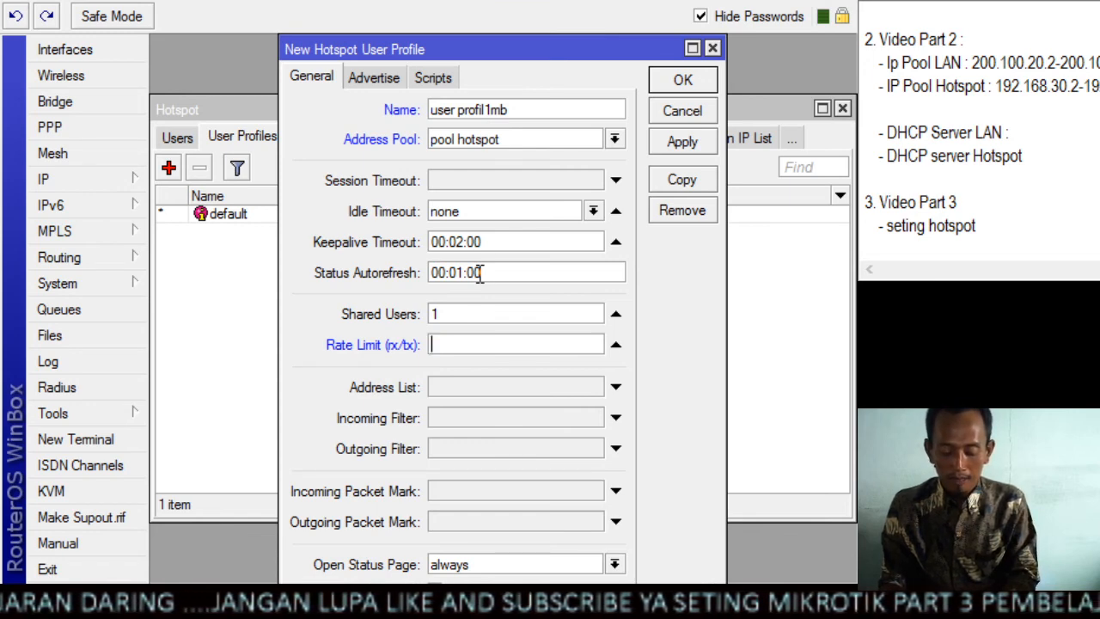
{"action": "type", "text": "1"}
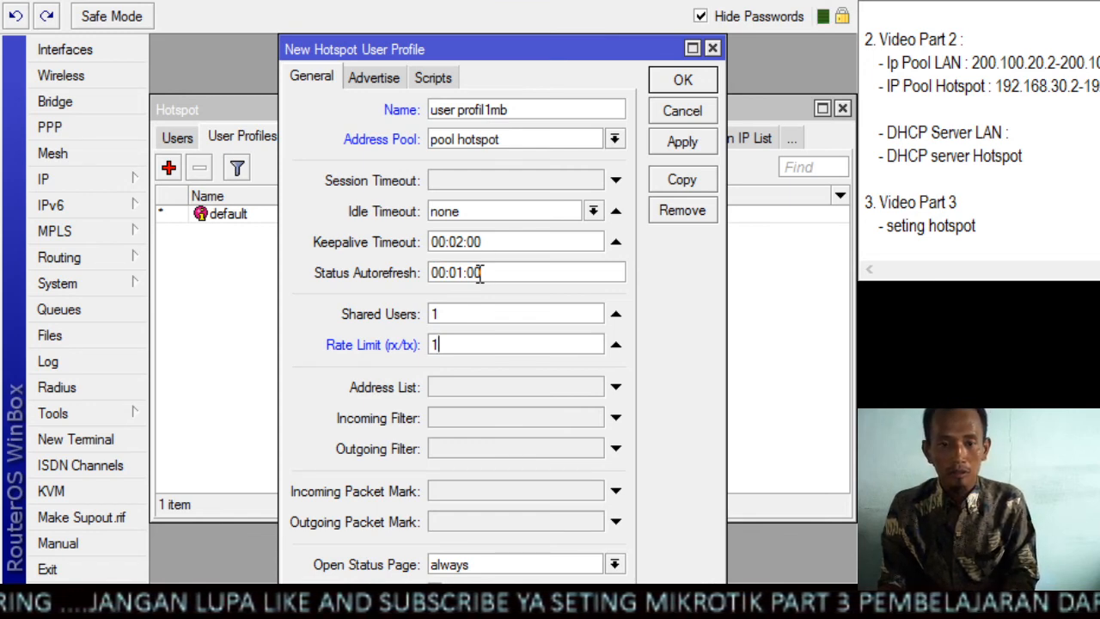
{"action": "type", "text": "m/"}
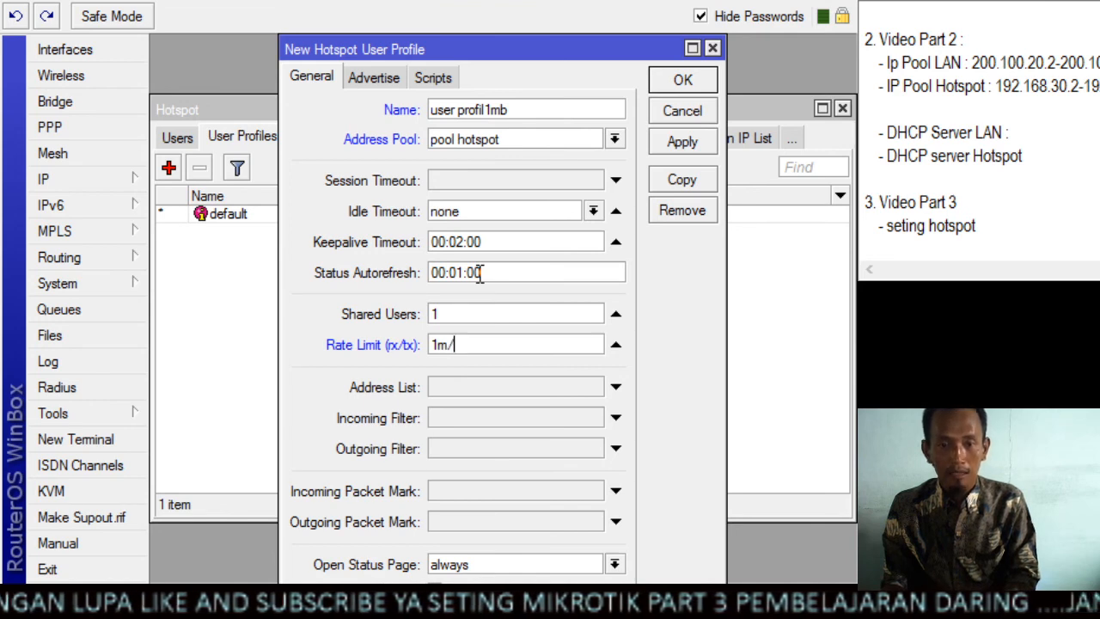
{"action": "type", "text": "1m"}
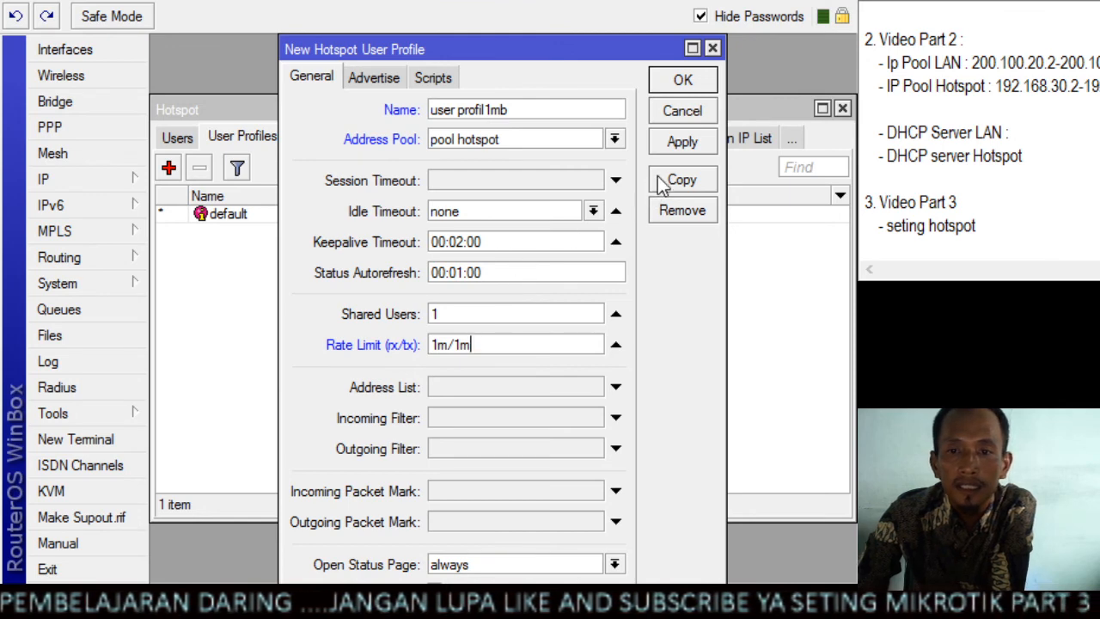
{"action": "left_click", "coordinate": [682, 143]}
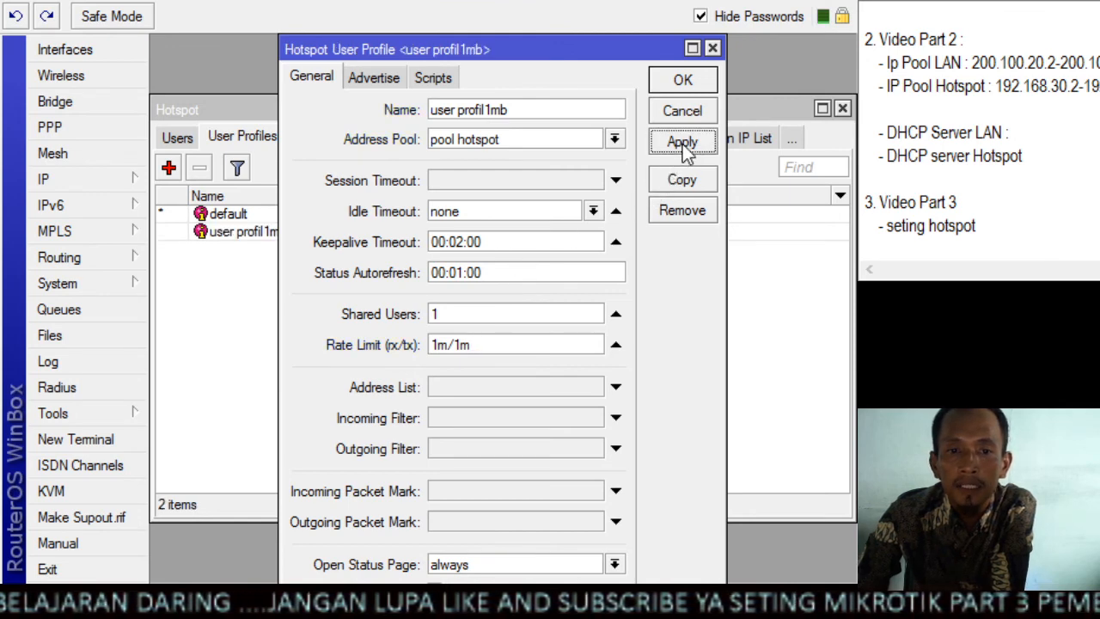
{"action": "left_click", "coordinate": [701, 83]}
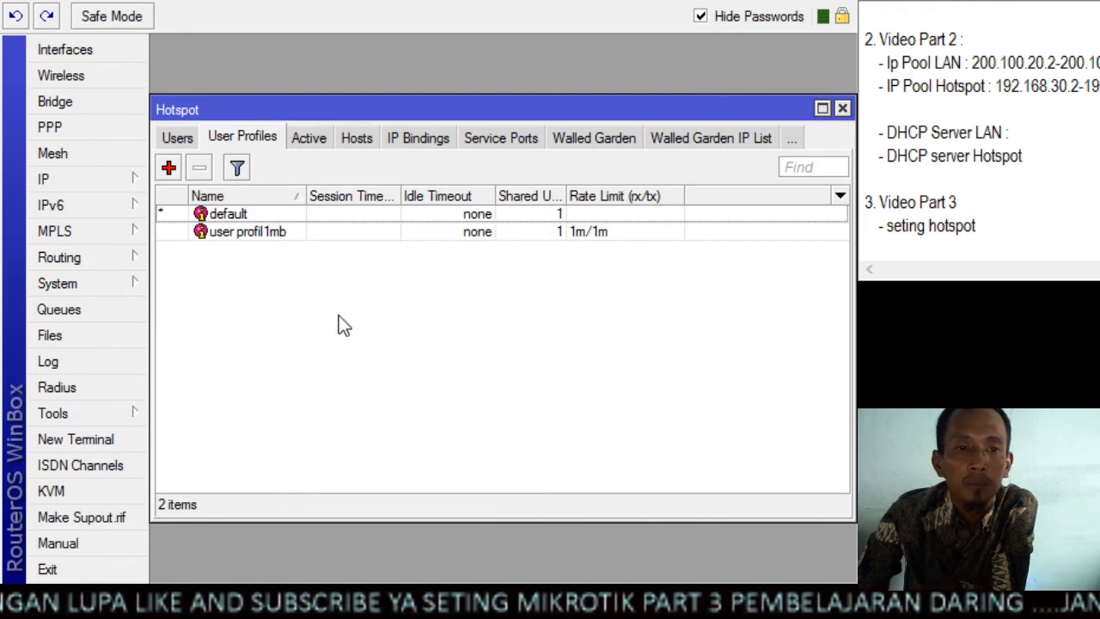
Start another hotspot user profile and name it "user profil 512k"
{"action": "left_click", "coordinate": [168, 168]}
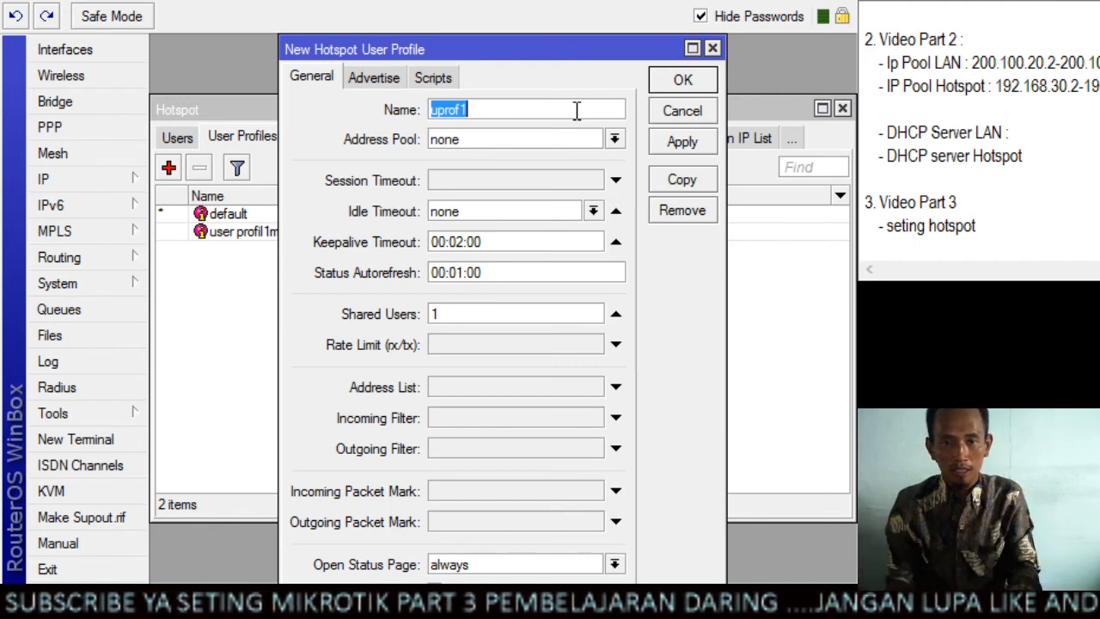
{"action": "type", "text": "user p"}
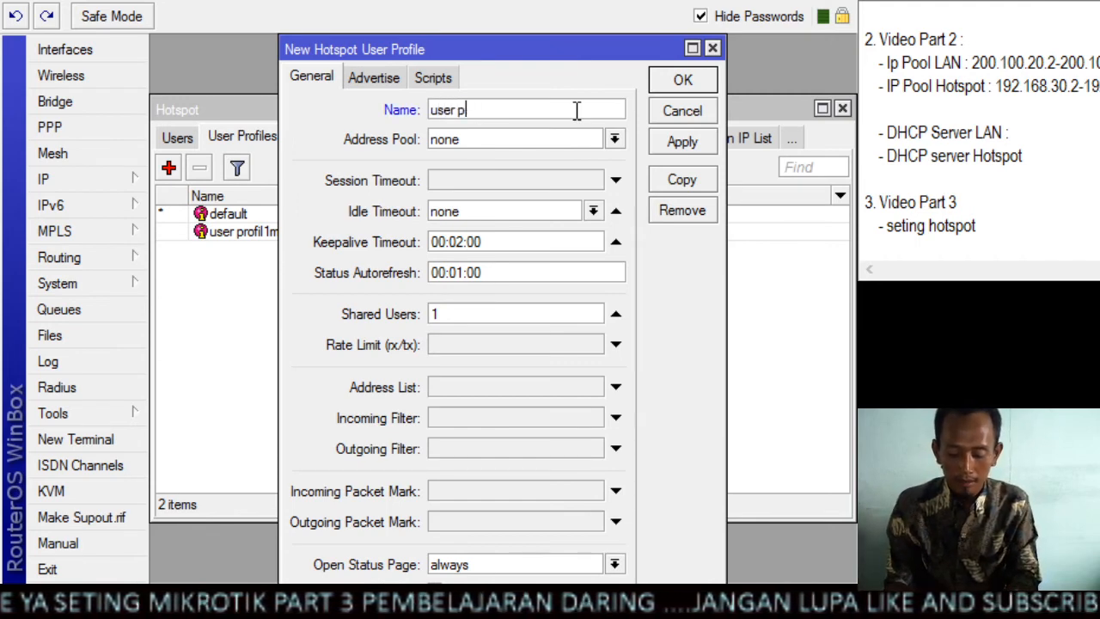
{"action": "type", "text": "rofil "}
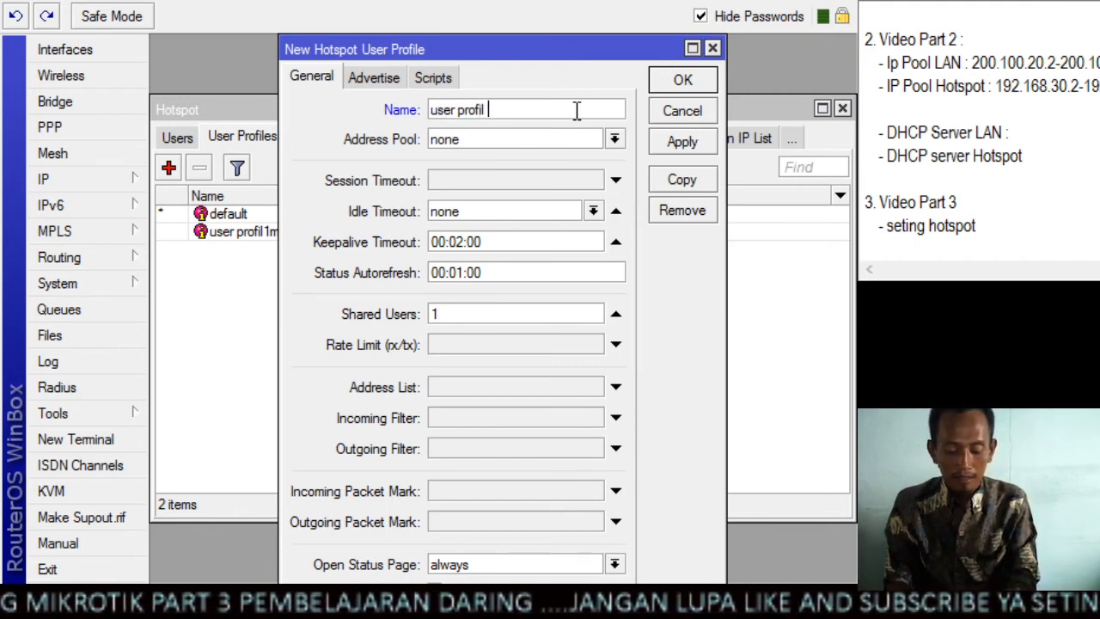
{"action": "type", "text": "512k"}
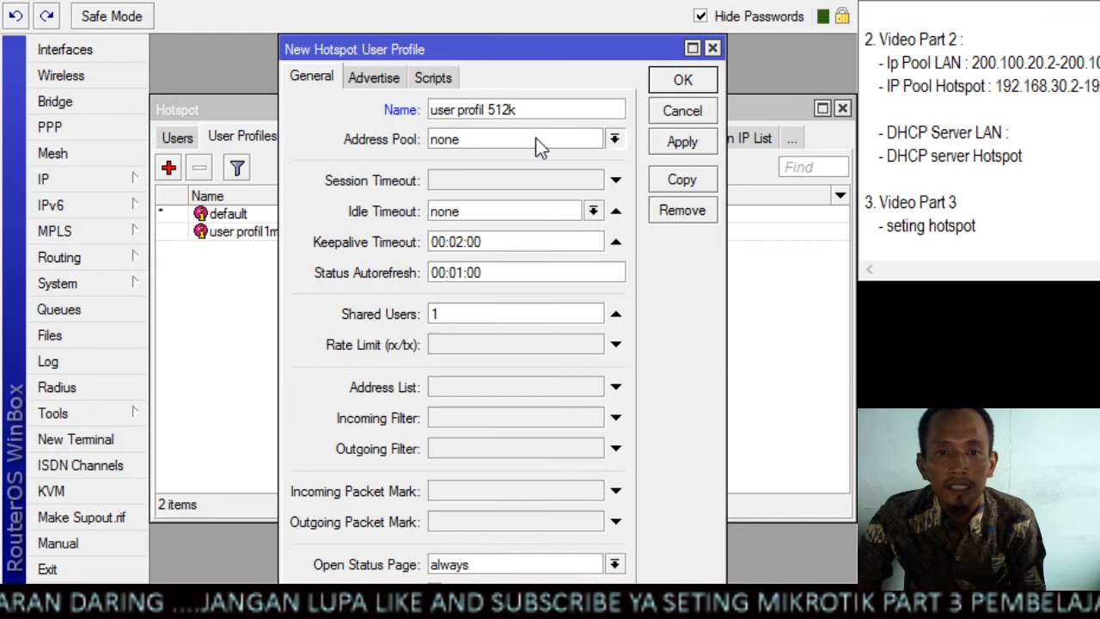
Assign pool hotspot to the 512k user profile, set its rx/tx rate limit to 512k/512k and save it
{"action": "left_click", "coordinate": [498, 216]}
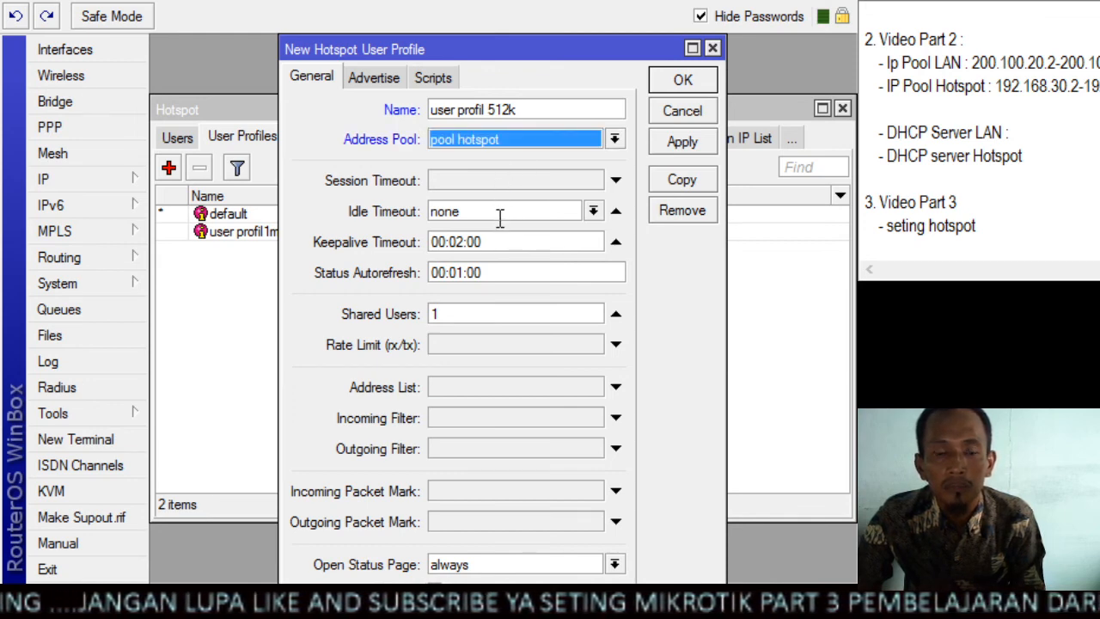
{"action": "left_click", "coordinate": [498, 345]}
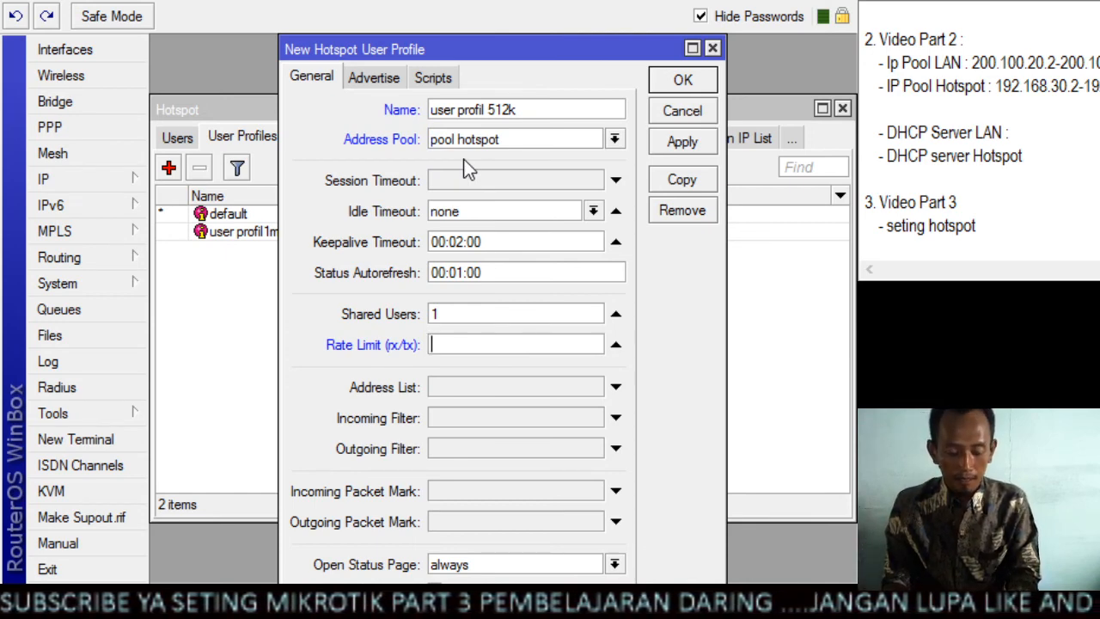
{"action": "type", "text": "512"}
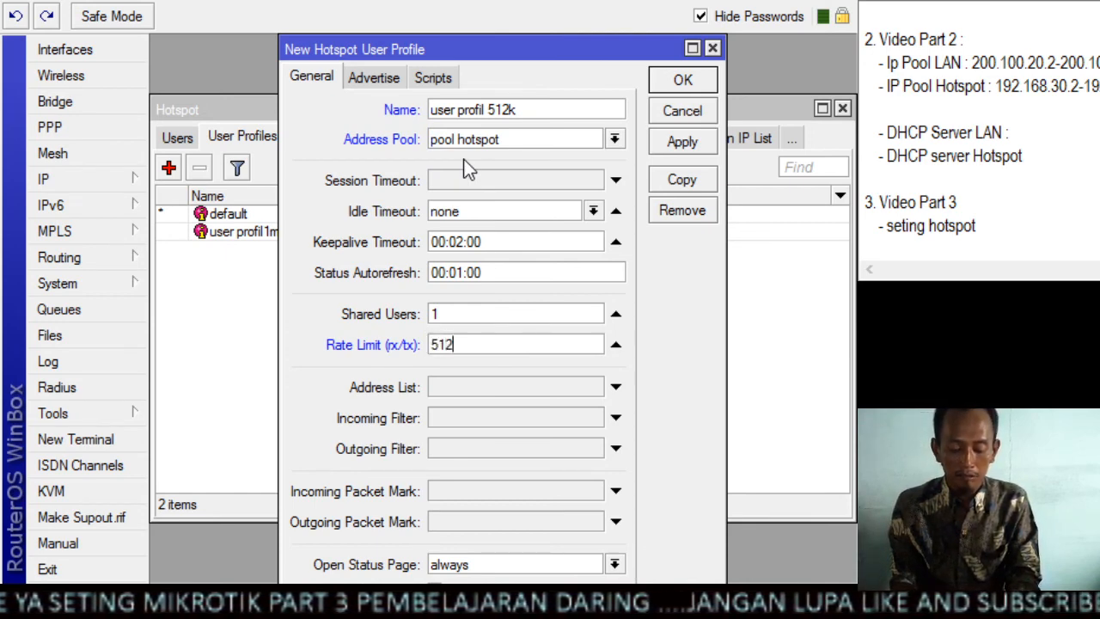
{"action": "type", "text": "k/51"}
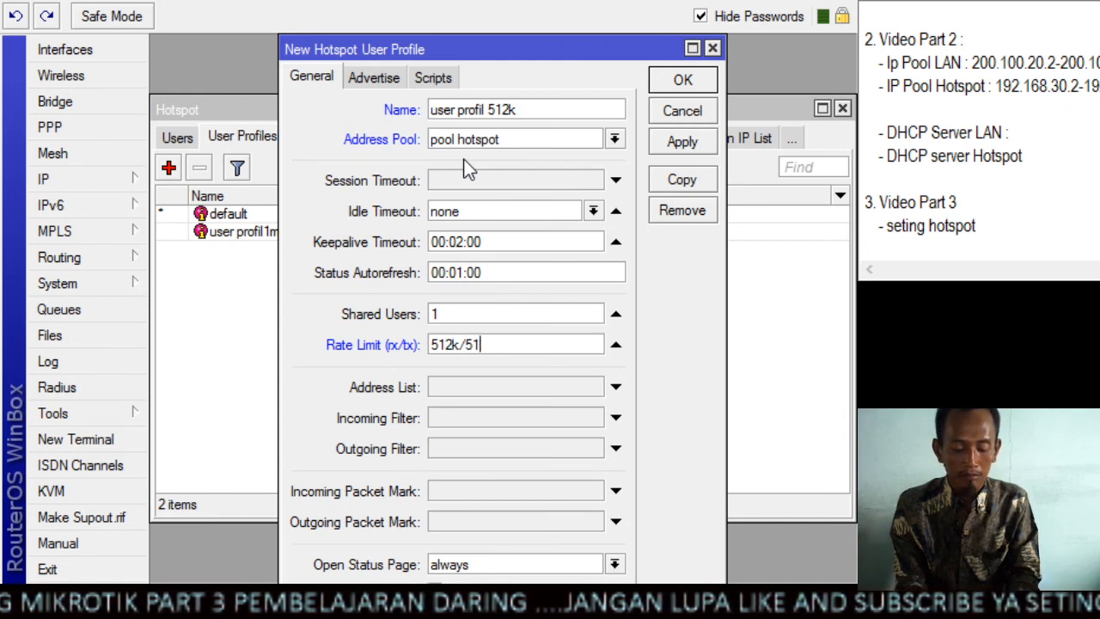
{"action": "type", "text": "2k"}
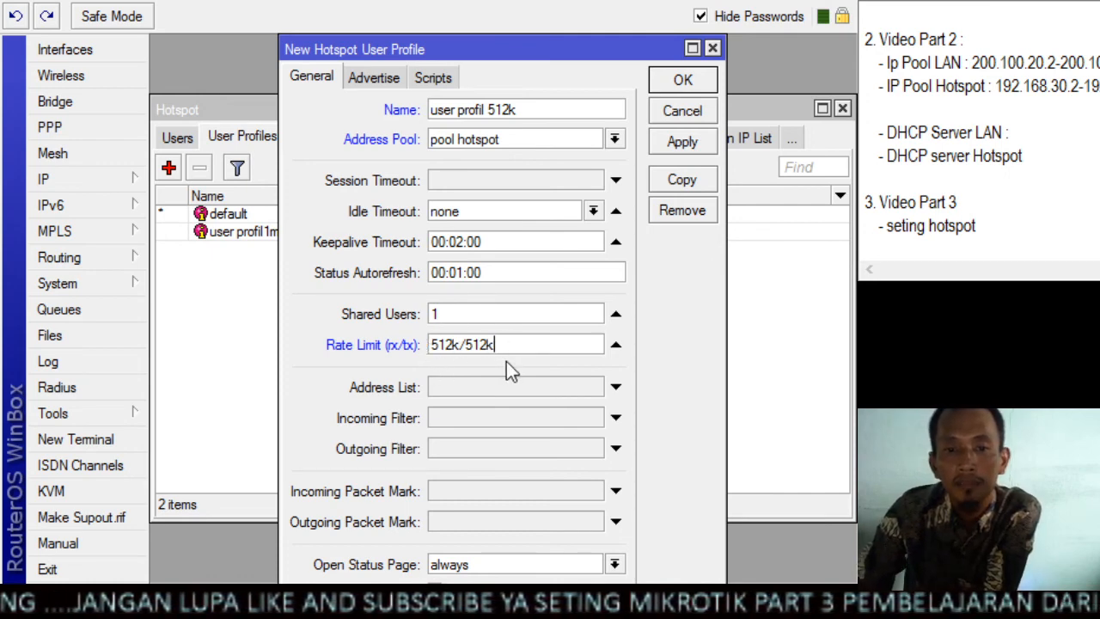
{"action": "left_click", "coordinate": [685, 143]}
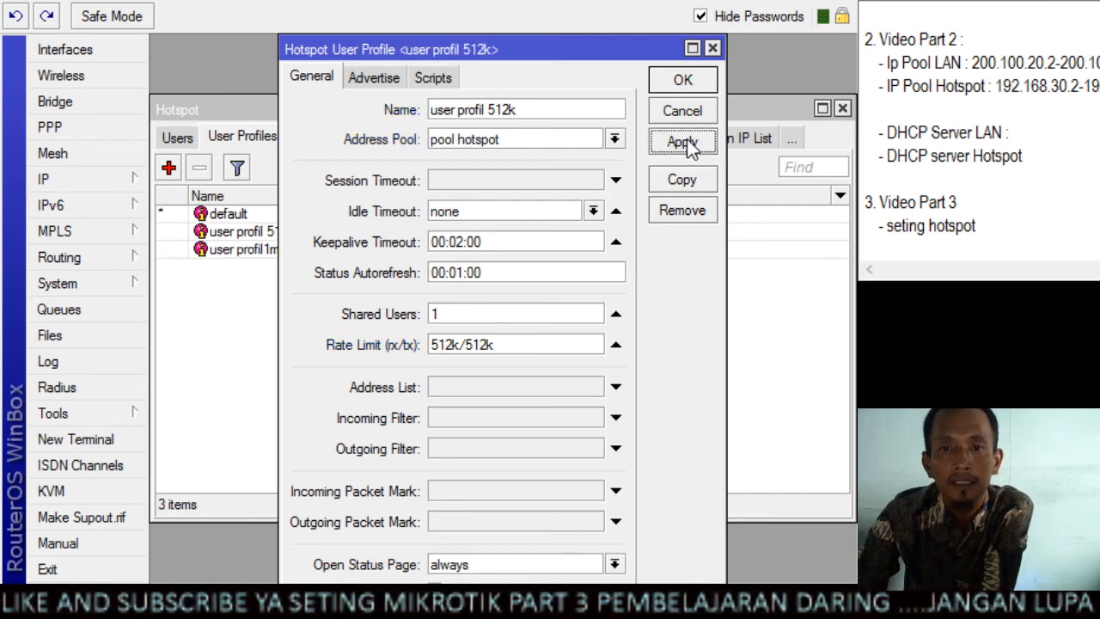
{"action": "left_click", "coordinate": [705, 84]}
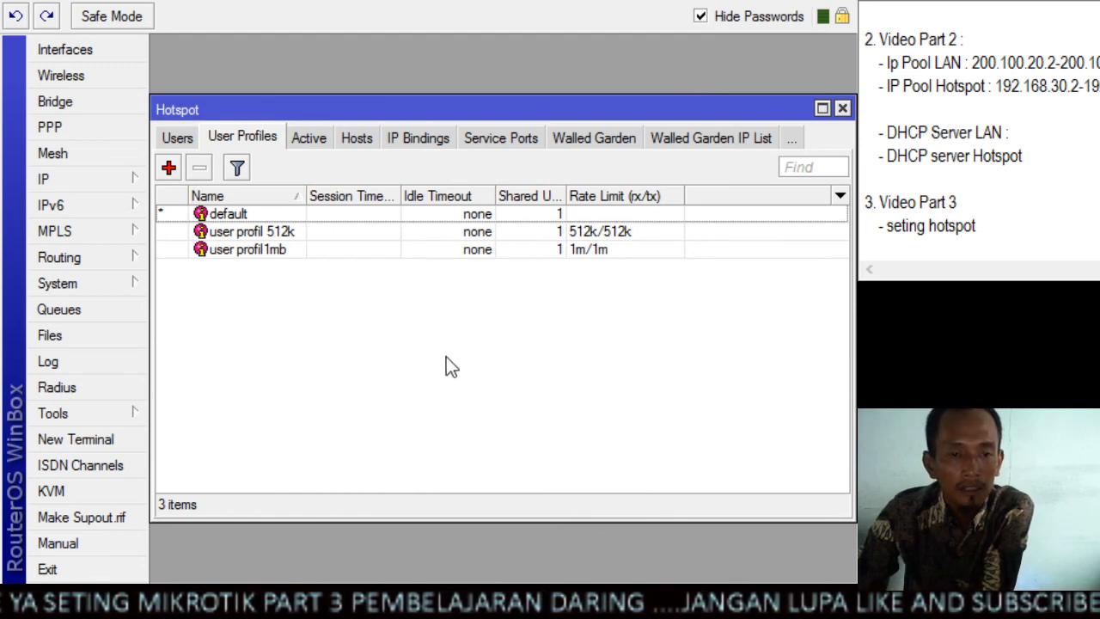
Compare the 512k and 1mb entries and their rate limits in the hotspot user profile list
{"action": "left_click", "coordinate": [291, 233]}
{"action": "left_click", "coordinate": [287, 249]}
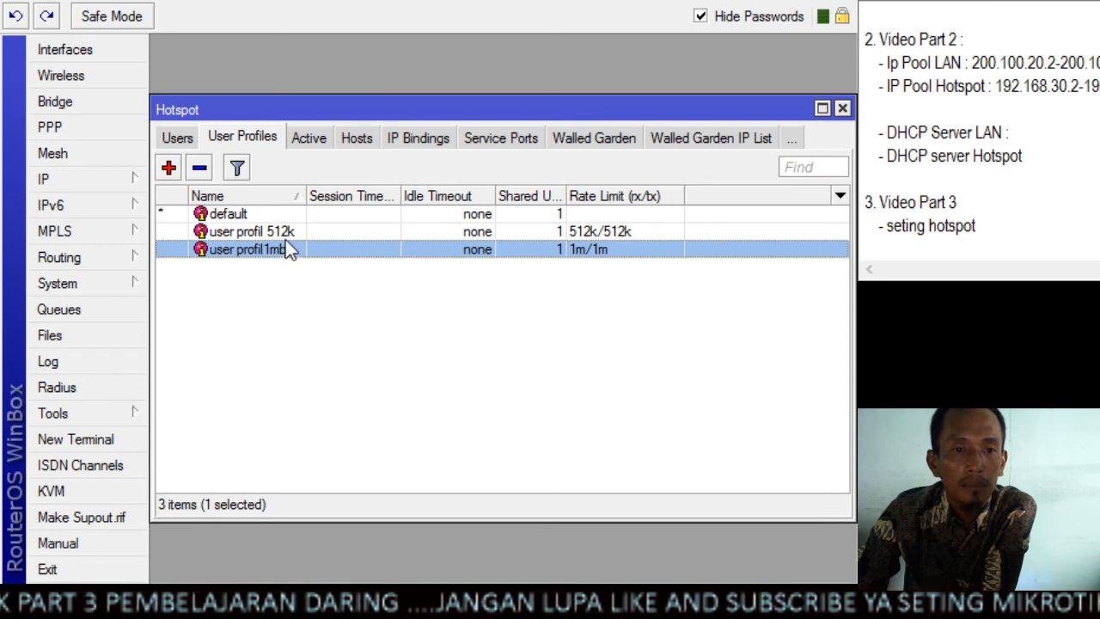
{"action": "left_click", "coordinate": [286, 235]}
{"action": "left_click", "coordinate": [285, 246]}
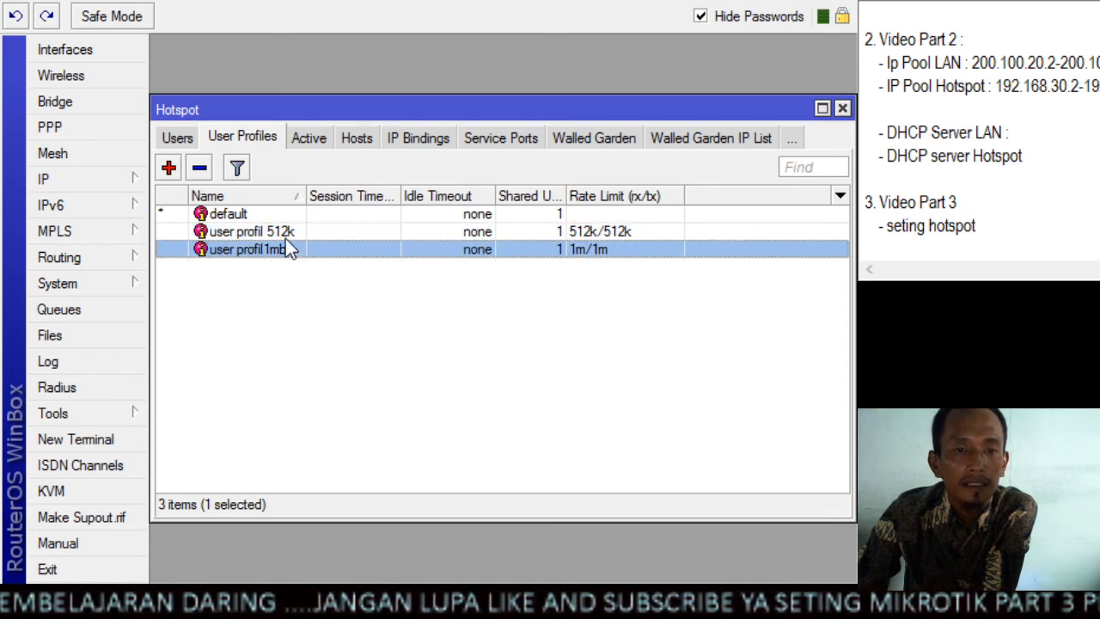
{"action": "left_click", "coordinate": [286, 237]}
{"action": "left_click", "coordinate": [289, 250]}
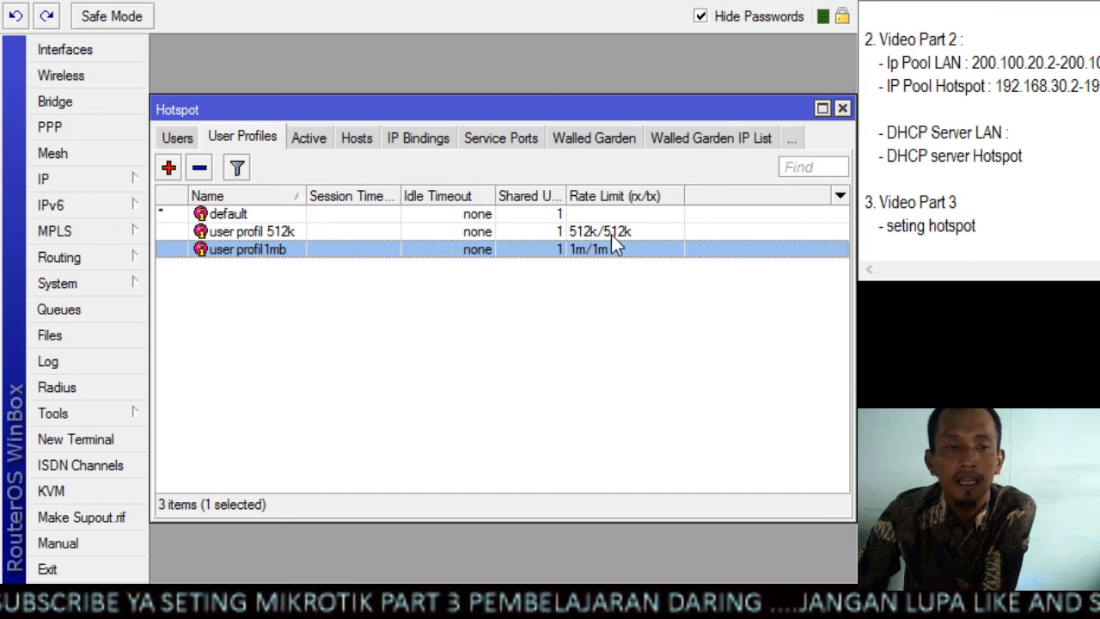
Start a new hotspot user on server hotspot1 and name it "user1mb"
{"action": "left_click", "coordinate": [189, 140]}
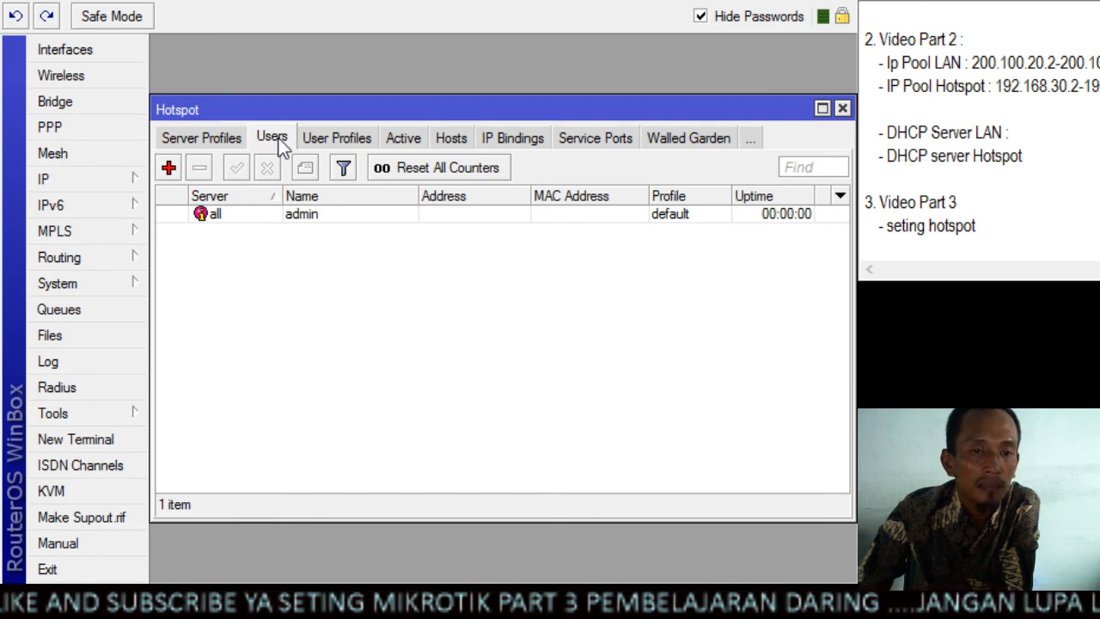
{"action": "left_click", "coordinate": [168, 167]}
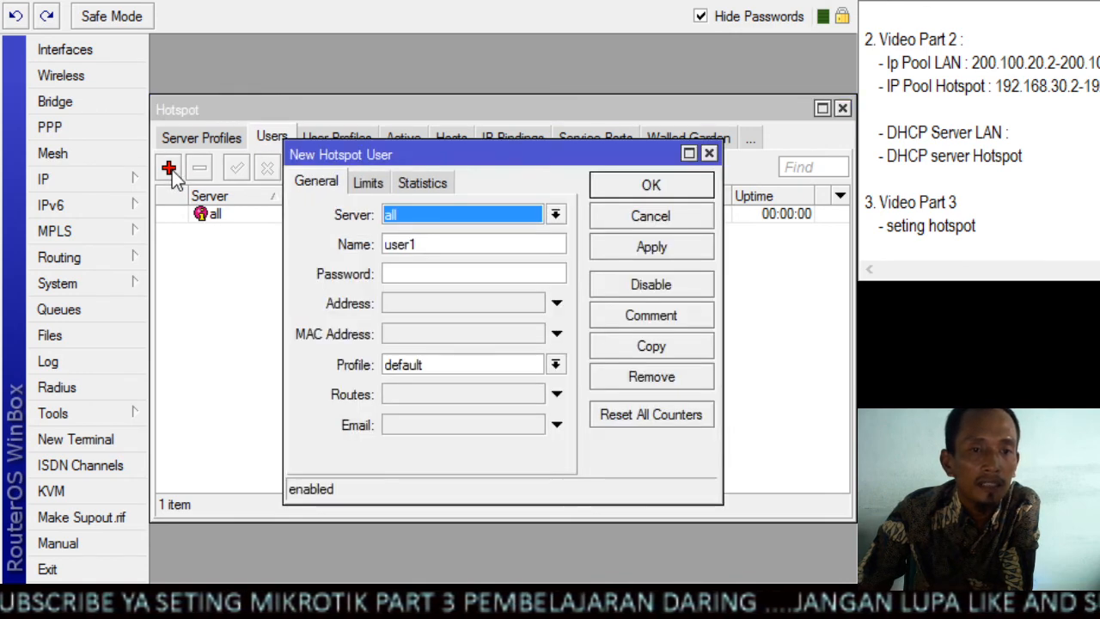
{"action": "left_click", "coordinate": [432, 216]}
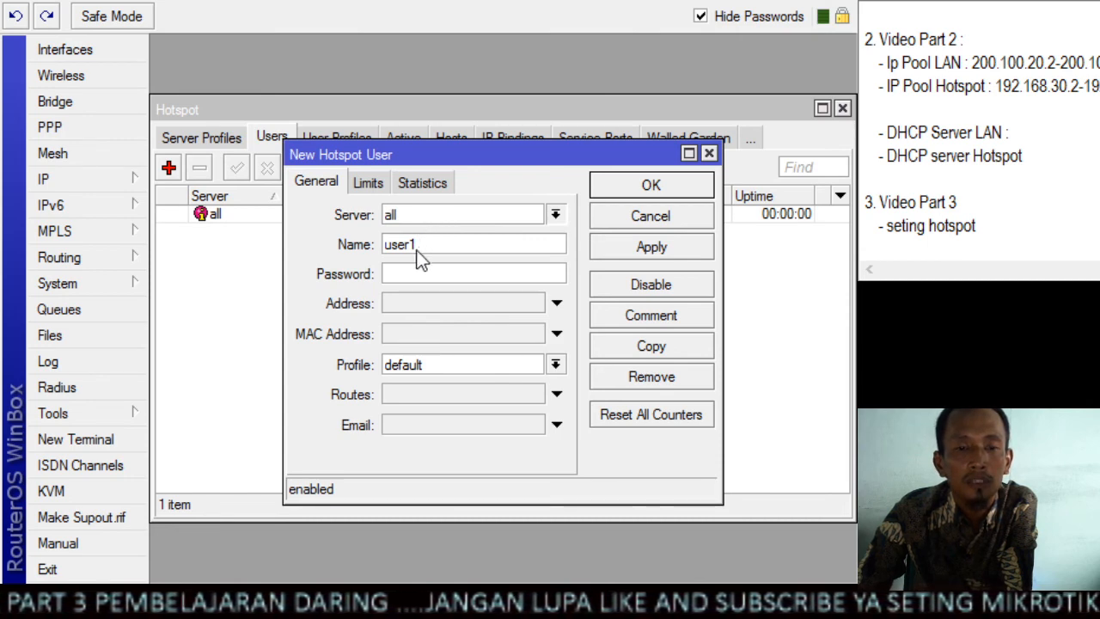
{"action": "key", "text": "Down"}
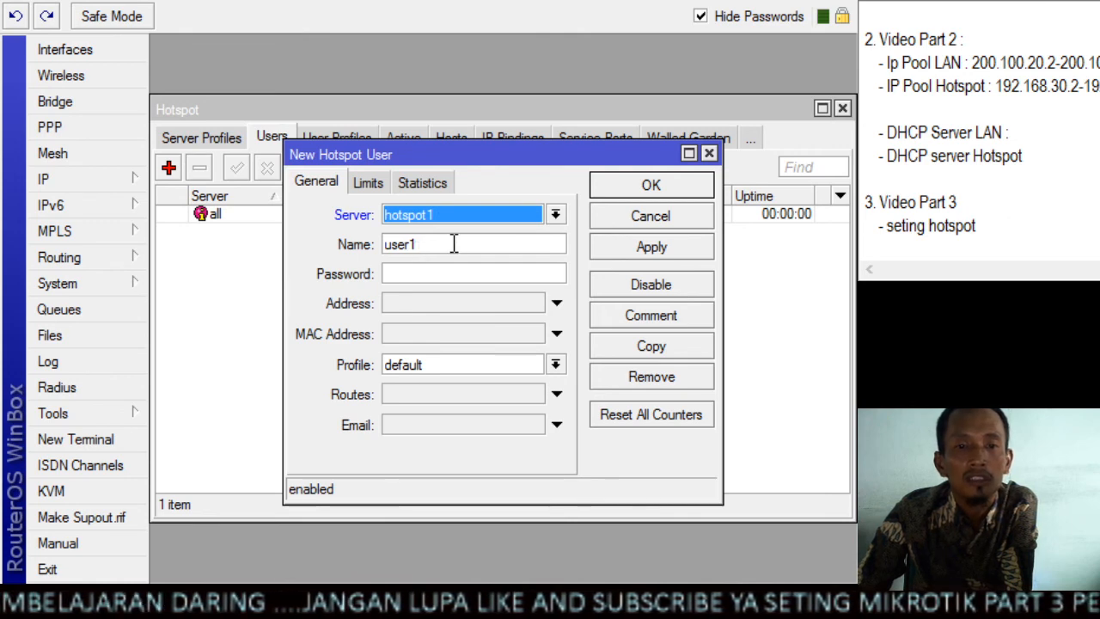
{"action": "left_click_drag", "start_coordinate": [452, 246], "coordinate": [375, 249]}
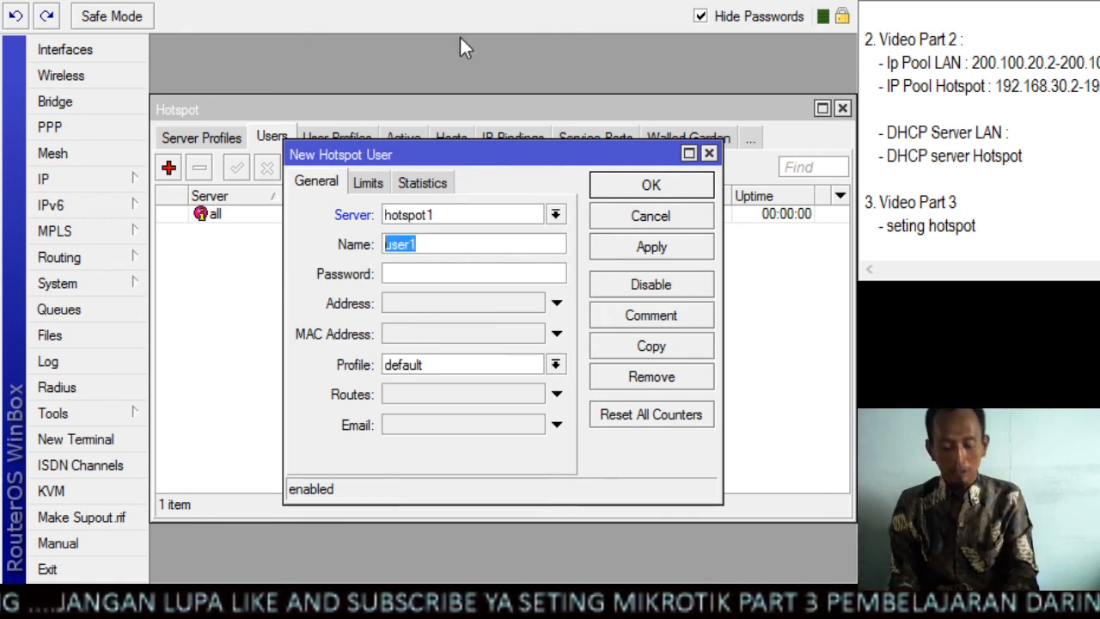
{"action": "type", "text": "user"}
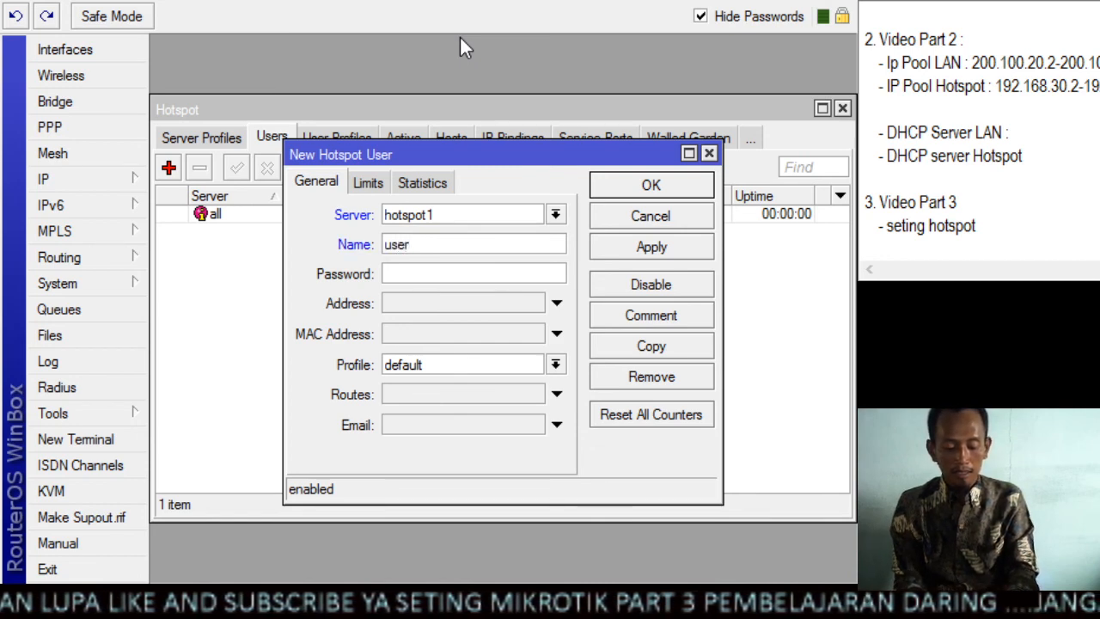
{"action": "type", "text": "1mb"}
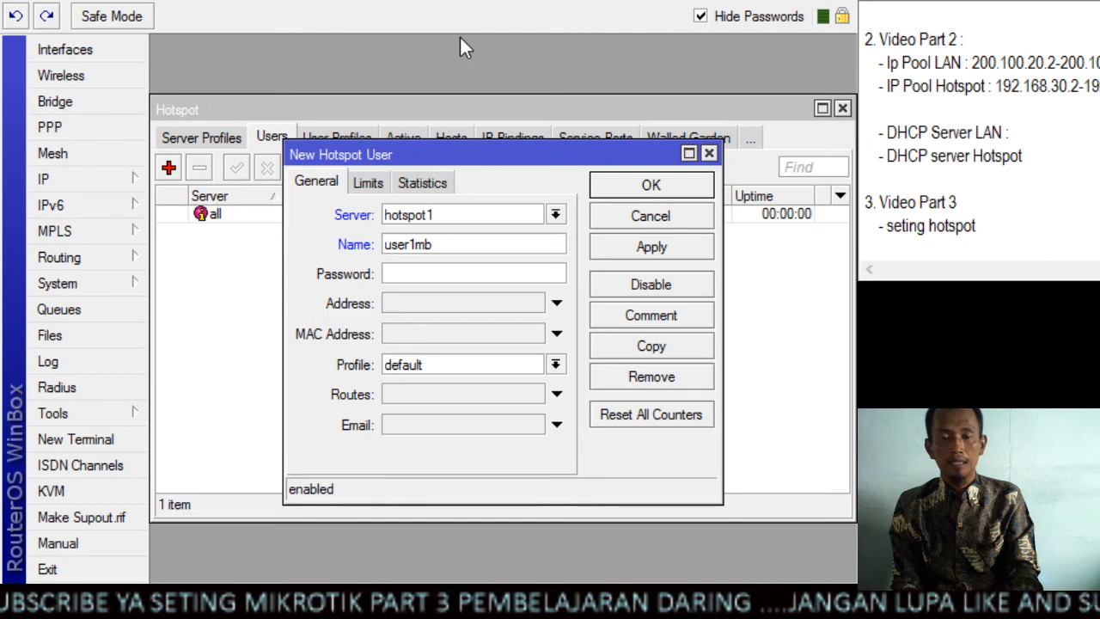
{"action": "key", "text": "BackSpace"}
{"action": "key", "text": "BackSpace"}
{"action": "key", "text": "BackSpace"}
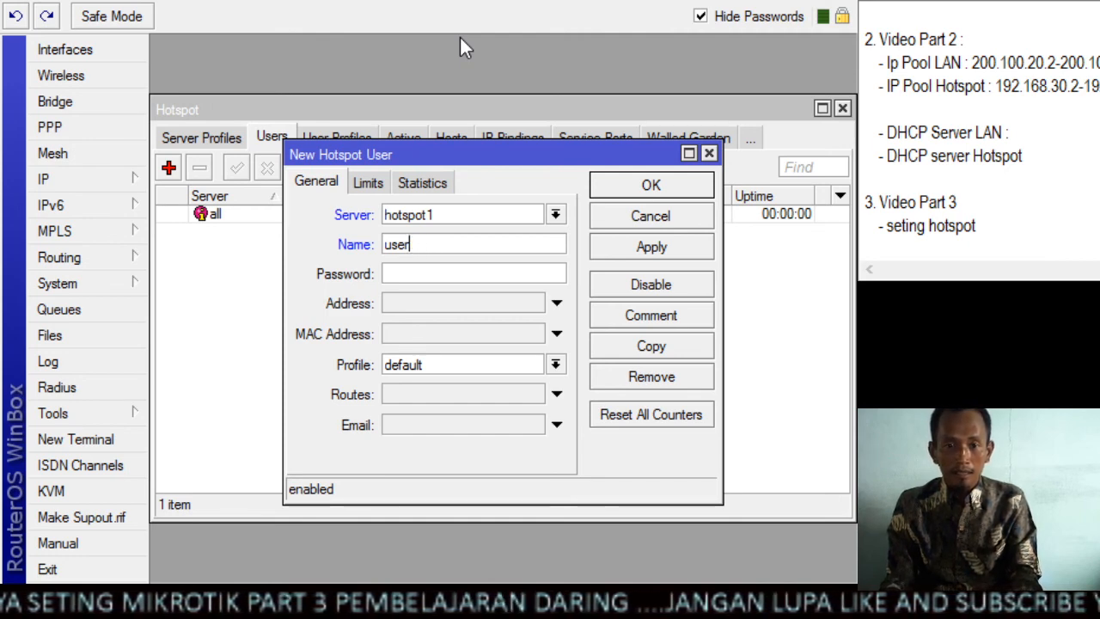
{"action": "type", "text": "1"}
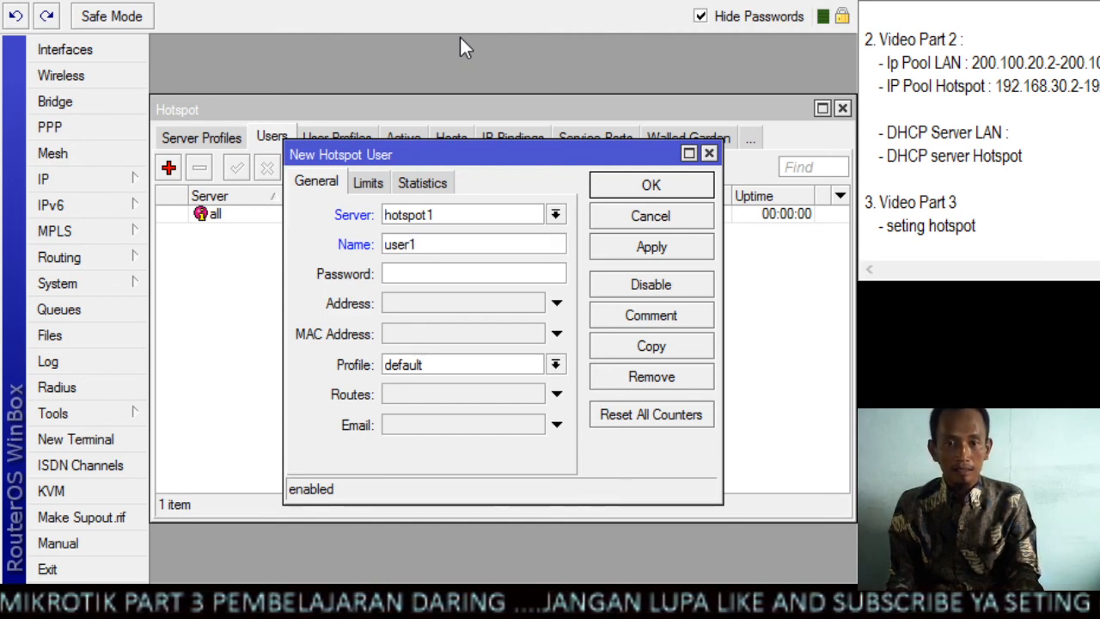
{"action": "type", "text": "mb"}
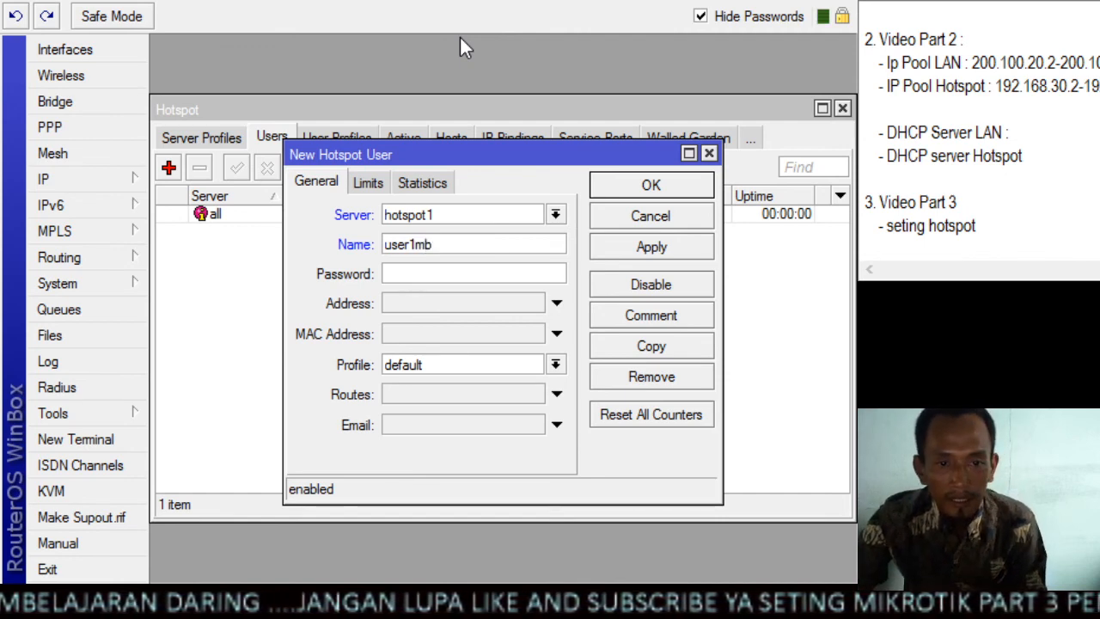
Enter the password for user1mb, assign the profile "user profil1mb" and save the user
{"action": "left_click", "coordinate": [456, 273]}
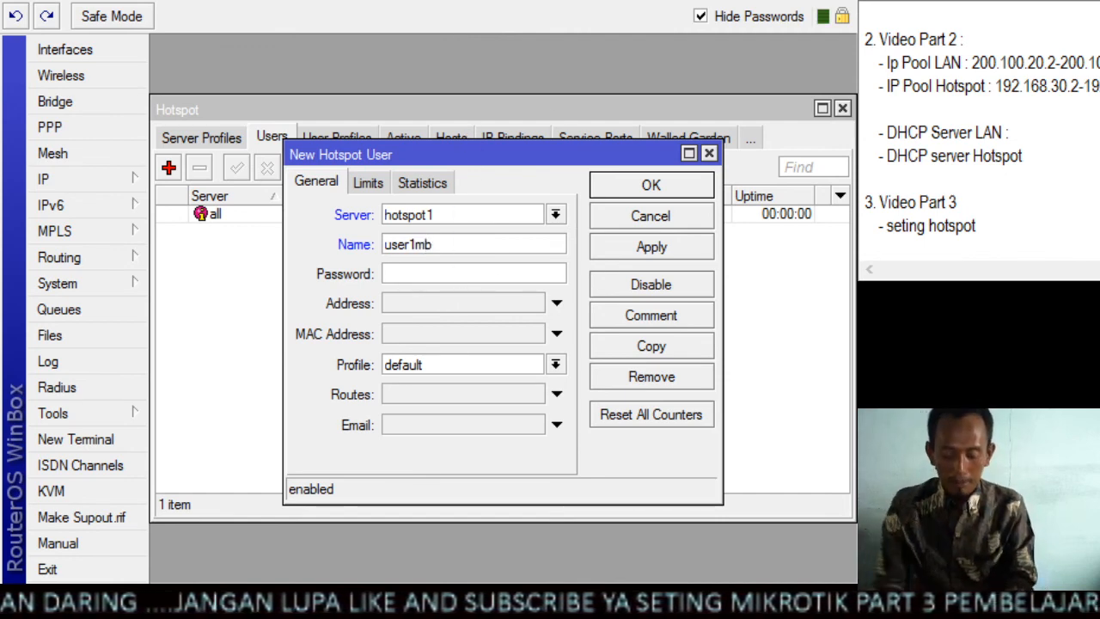
{"action": "type", "text": "******"}
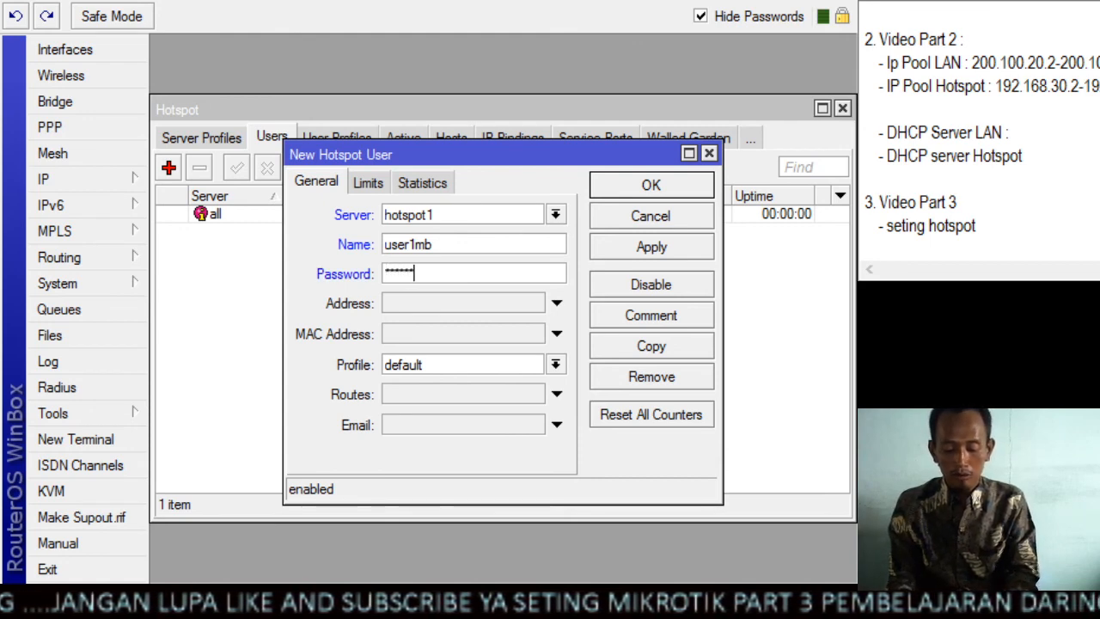
{"action": "type", "text": "*"}
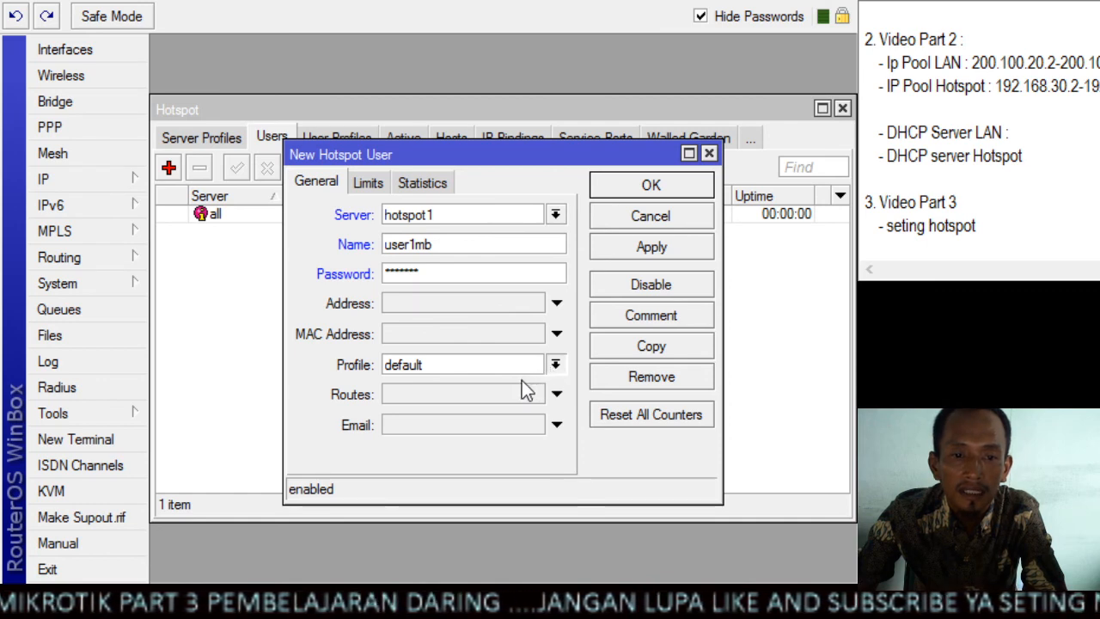
{"action": "left_click", "coordinate": [482, 420]}
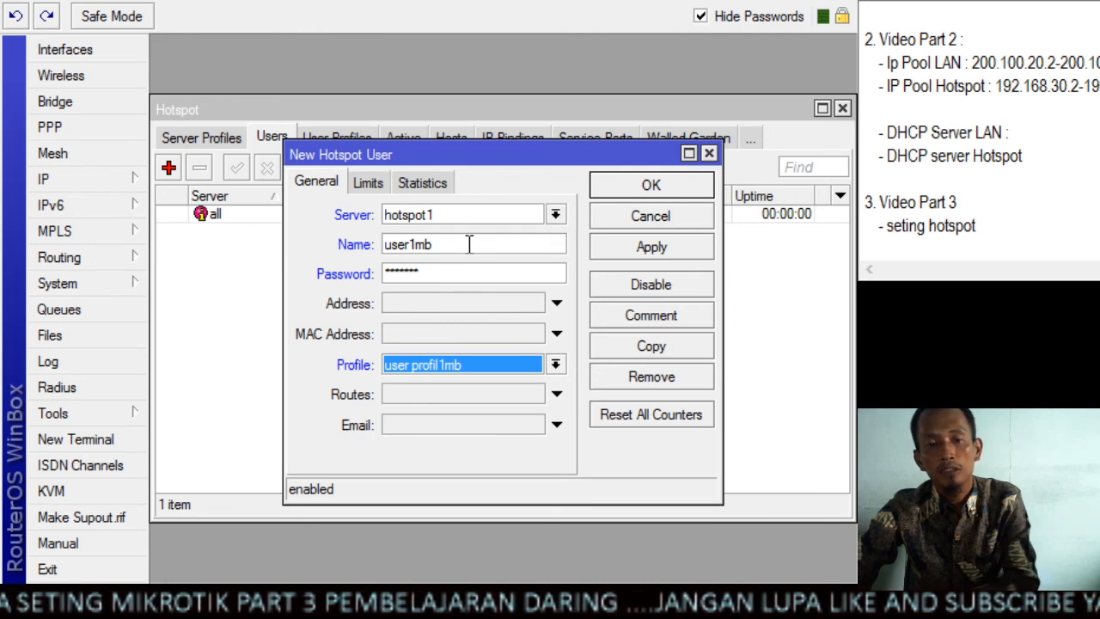
{"action": "left_click", "coordinate": [630, 252]}
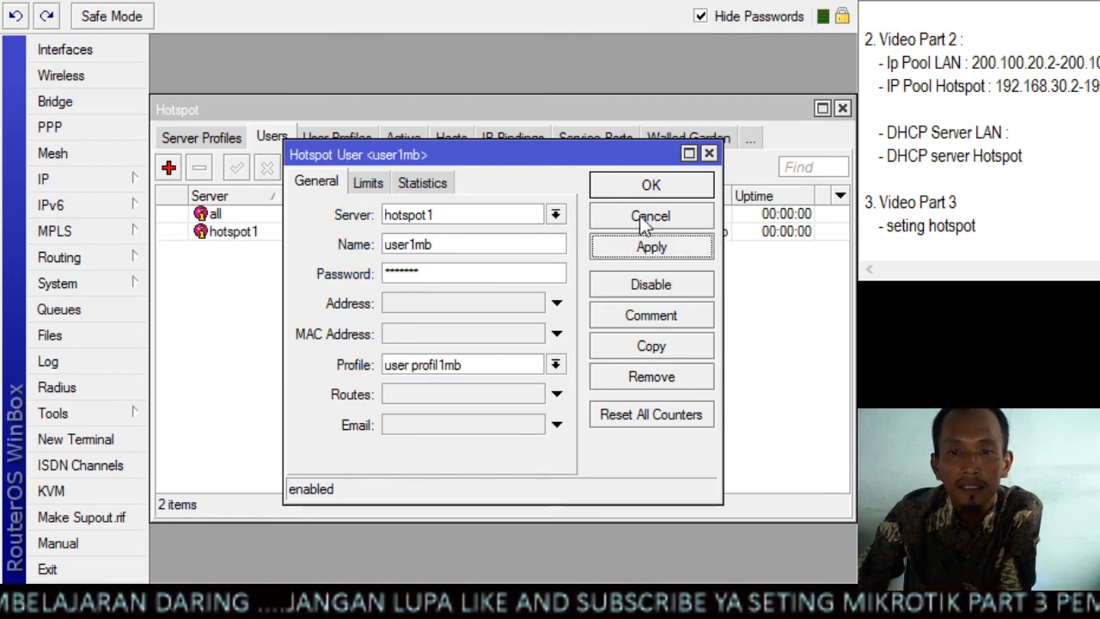
{"action": "left_click", "coordinate": [656, 187]}
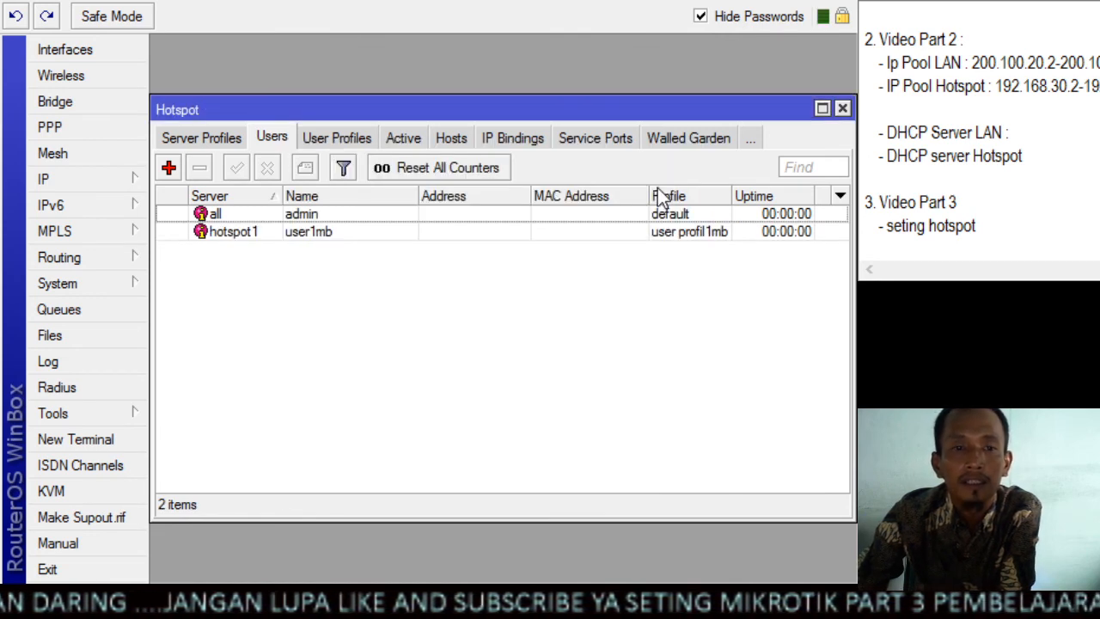
Start another hotspot user on server hotspot1 and name it "user512k"
{"action": "left_click", "coordinate": [169, 167]}
{"action": "left_click", "coordinate": [439, 212]}
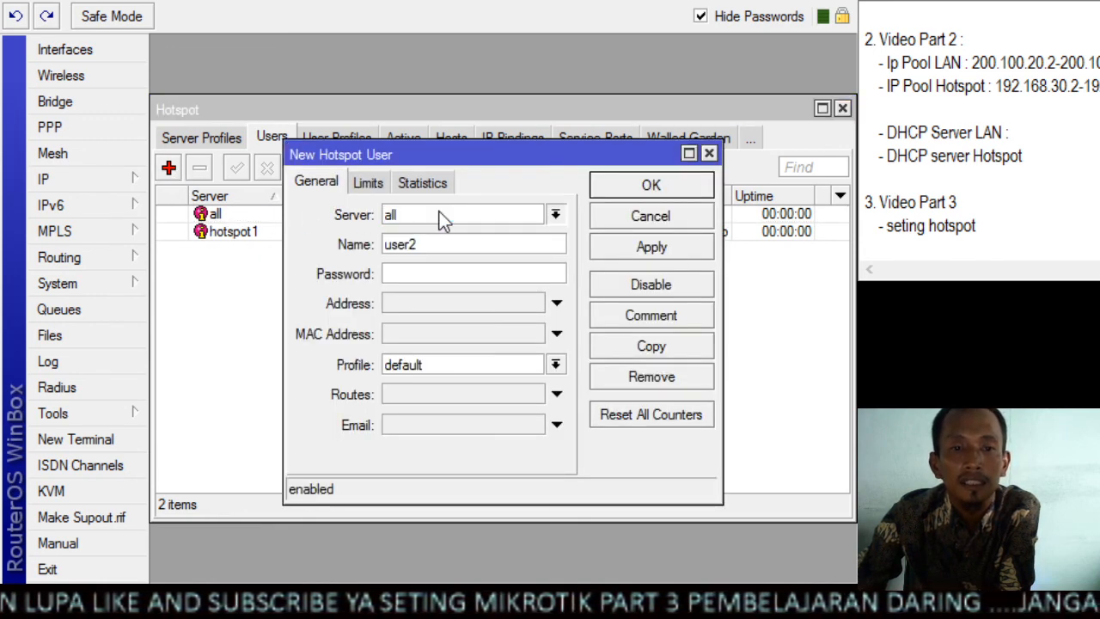
{"action": "left_click", "coordinate": [436, 247]}
{"action": "left_click_drag", "start_coordinate": [436, 247], "coordinate": [358, 245]}
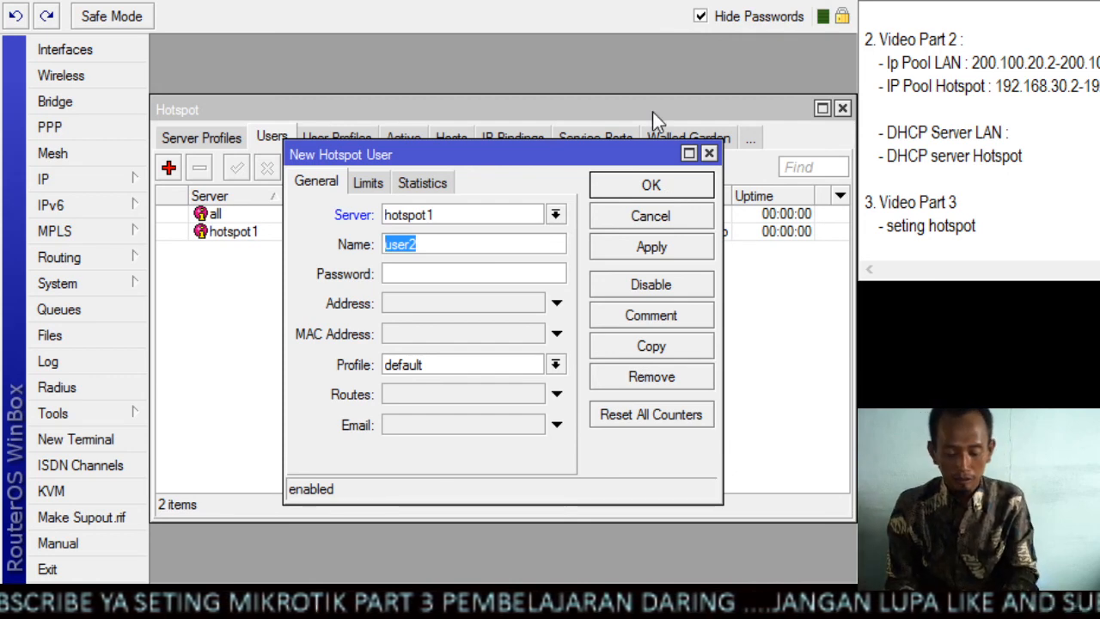
{"action": "type", "text": "user"}
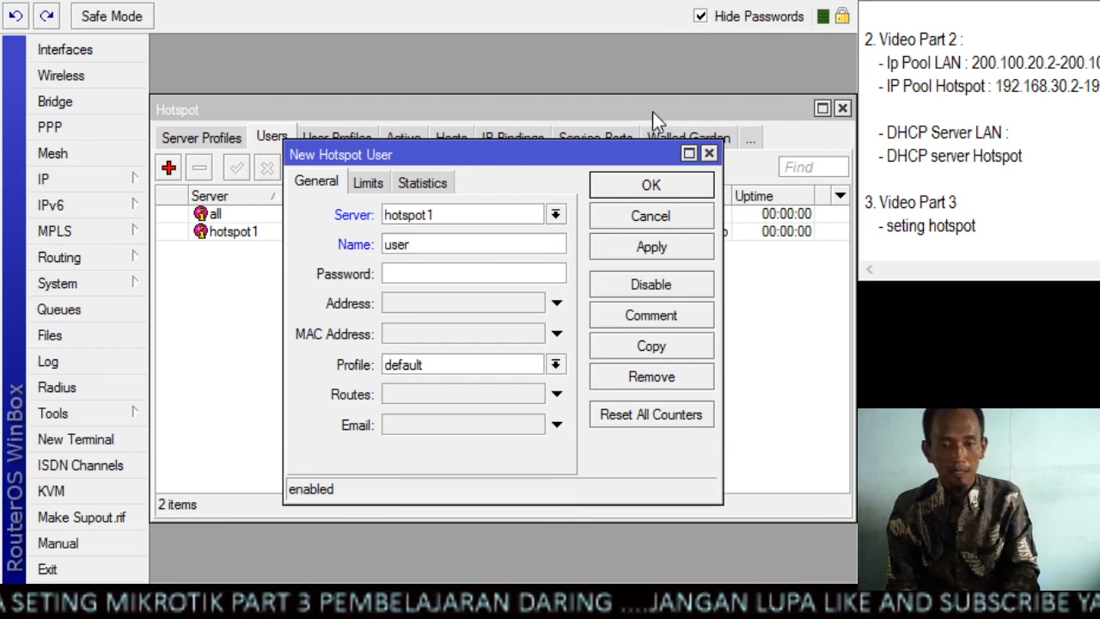
{"action": "type", "text": "512"}
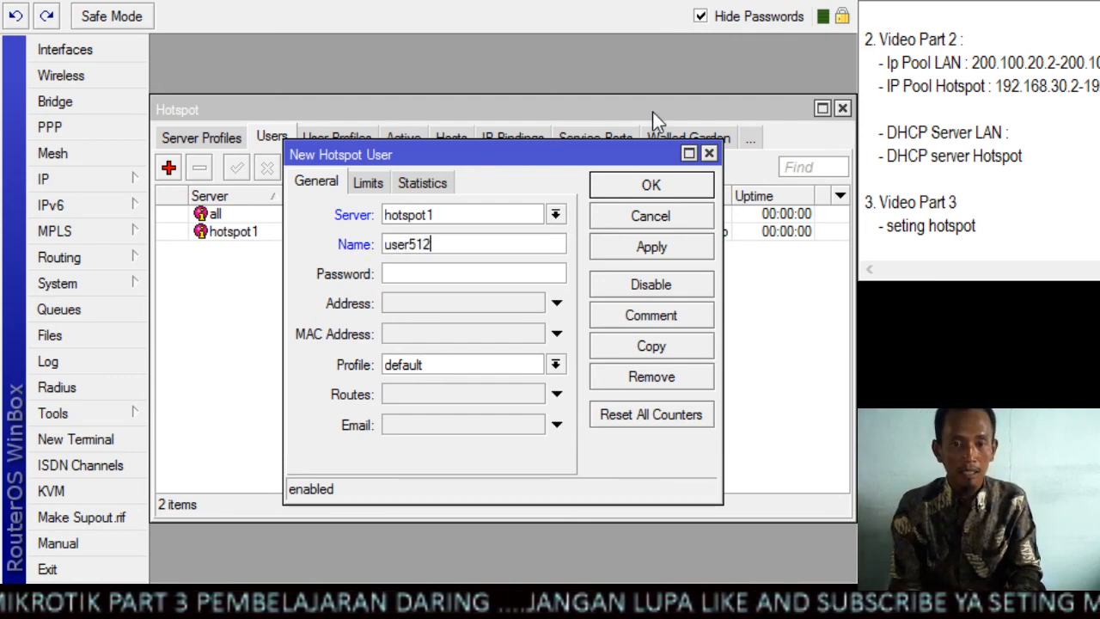
{"action": "type", "text": "k"}
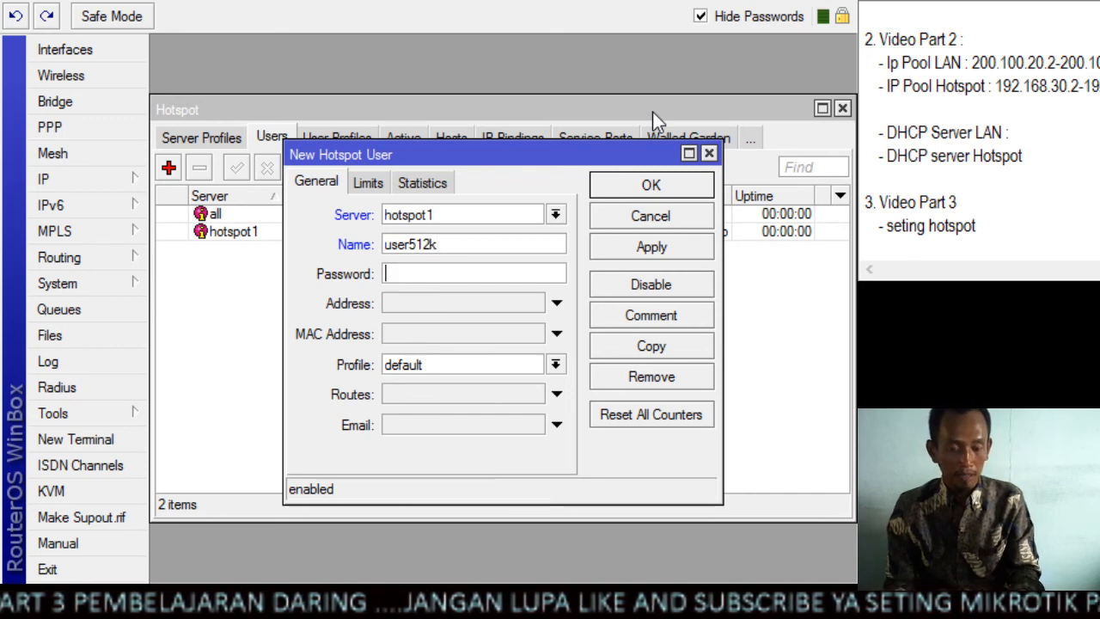
Enter the password for user512k, assign the profile "user profil 512k" and save the user
{"action": "key", "text": "Tab"}
{"action": "type", "text": "1234"}
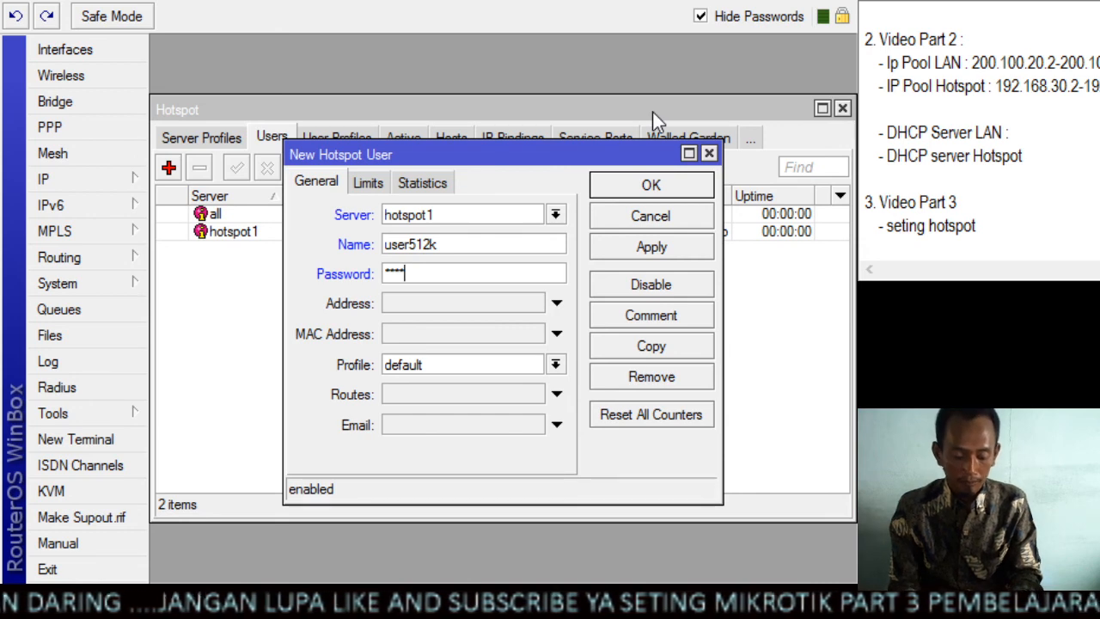
{"action": "type", "text": "567"}
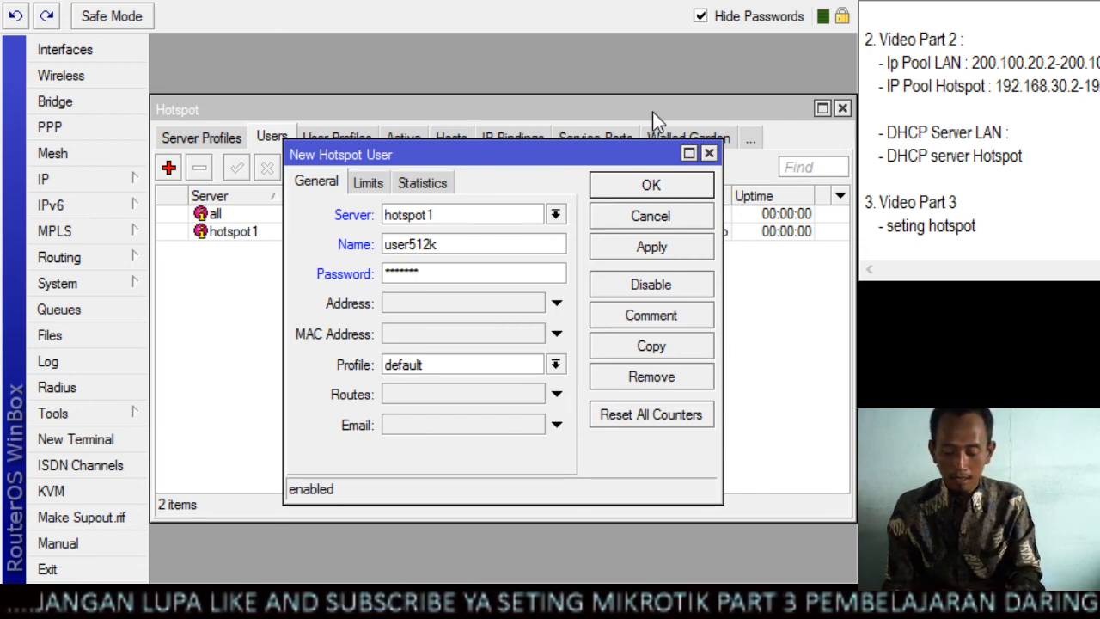
{"action": "type", "text": "8"}
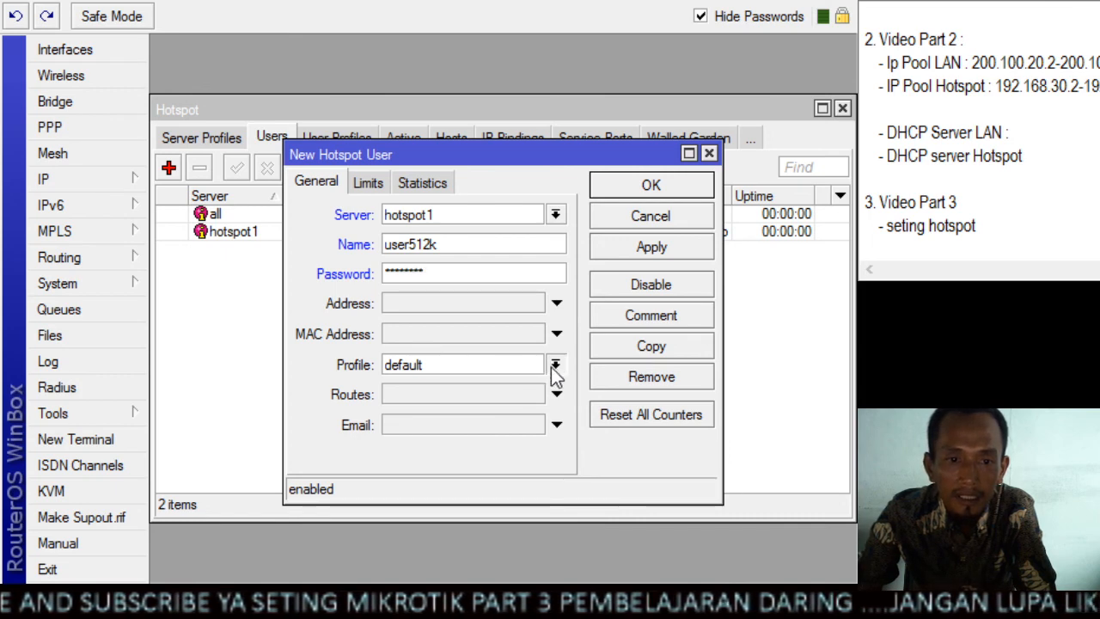
{"action": "left_click", "coordinate": [483, 402]}
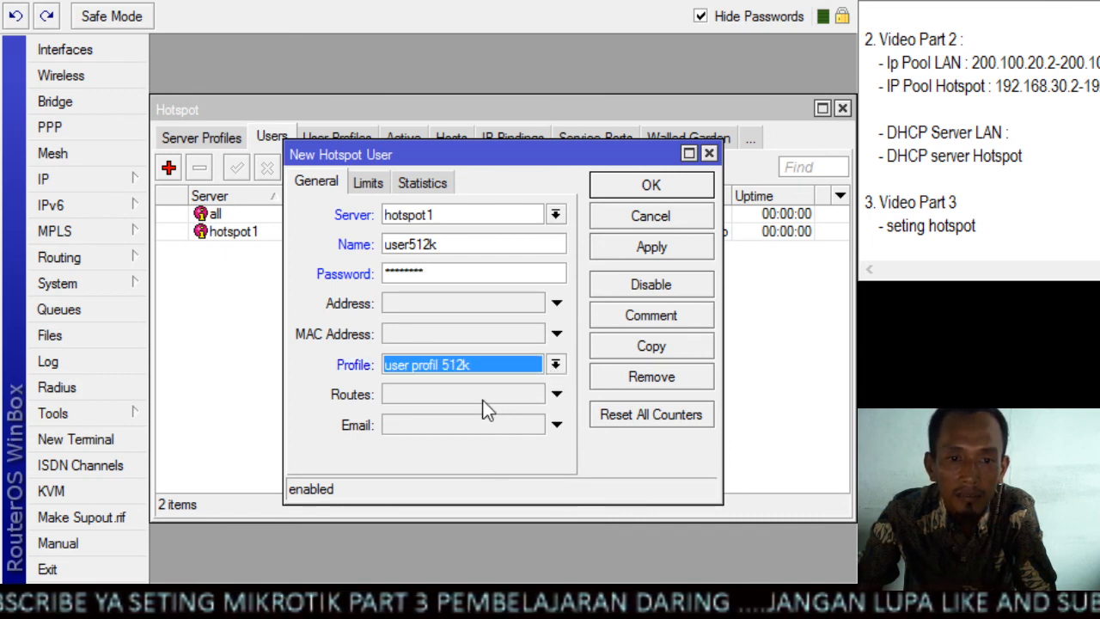
{"action": "left_click", "coordinate": [641, 250]}
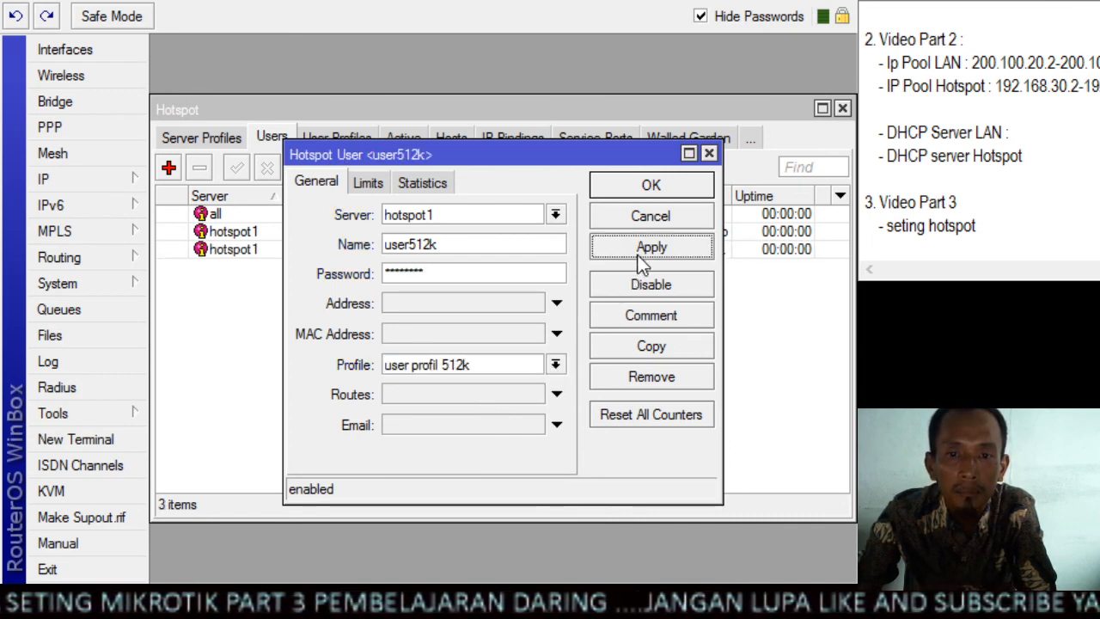
{"action": "left_click", "coordinate": [646, 187]}
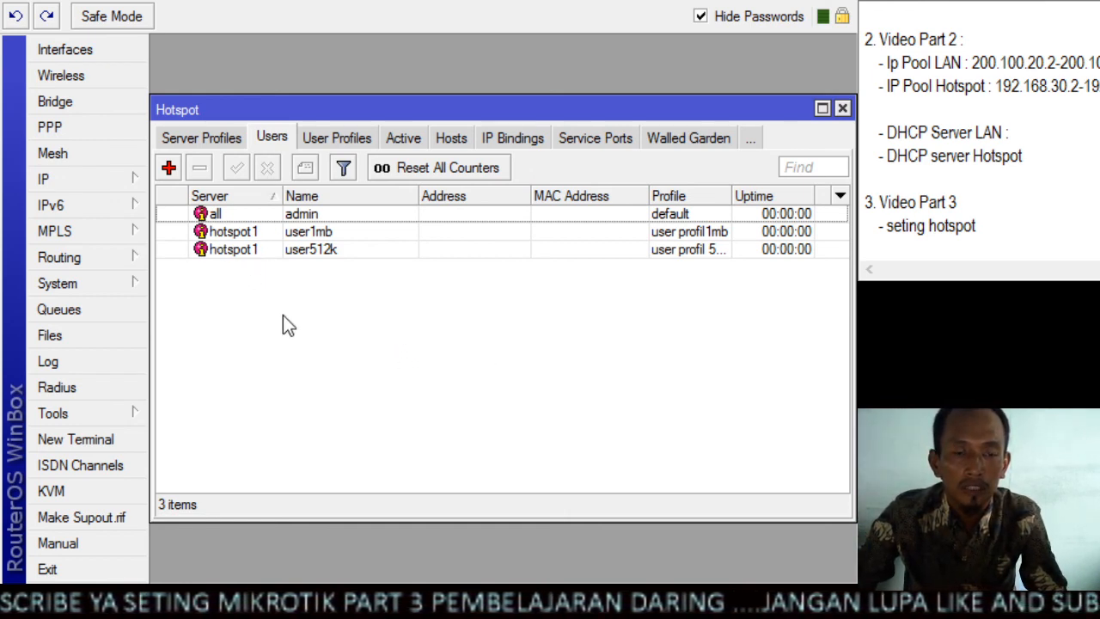
Look through the hotspot's active sessions, hosts, IP bindings and walled garden lists
{"action": "left_click", "coordinate": [406, 139]}
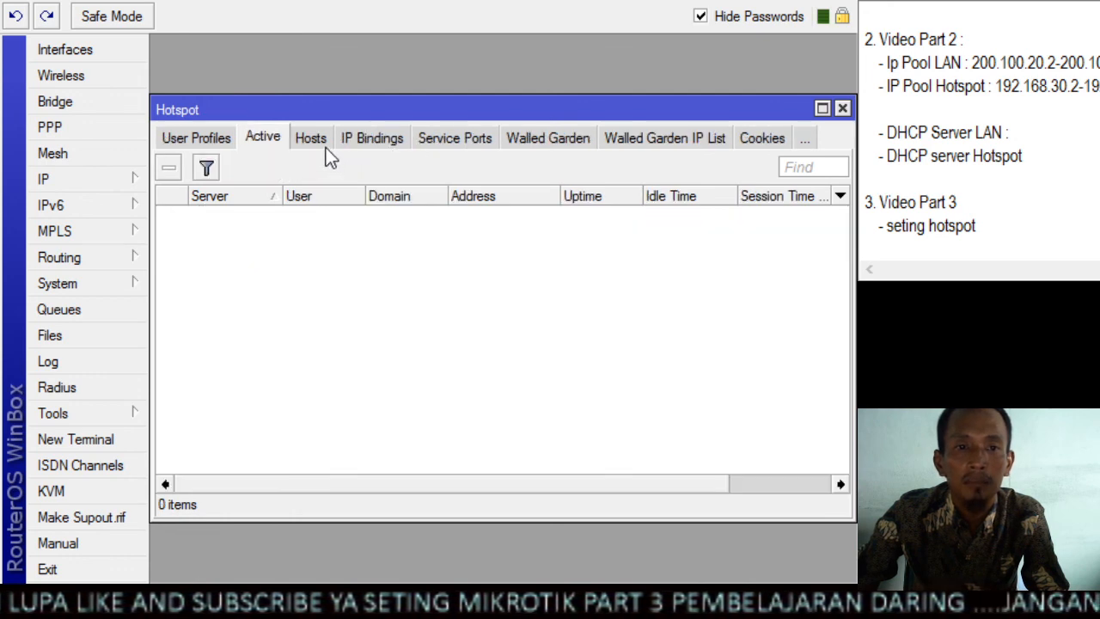
{"action": "left_click", "coordinate": [317, 140]}
{"action": "left_click", "coordinate": [377, 134]}
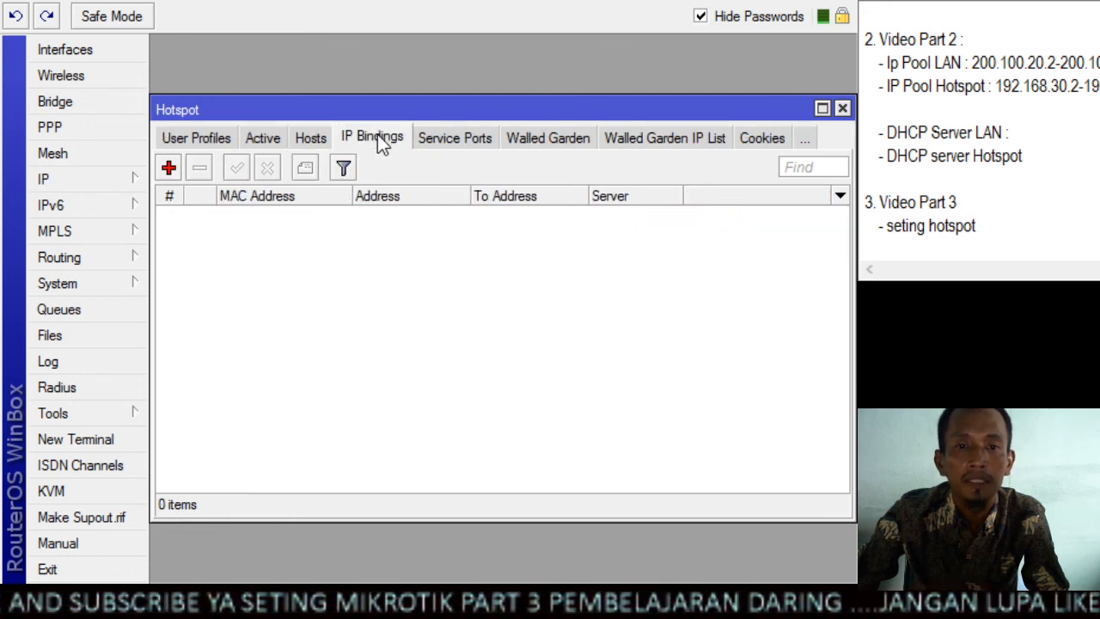
{"action": "left_click", "coordinate": [554, 141]}
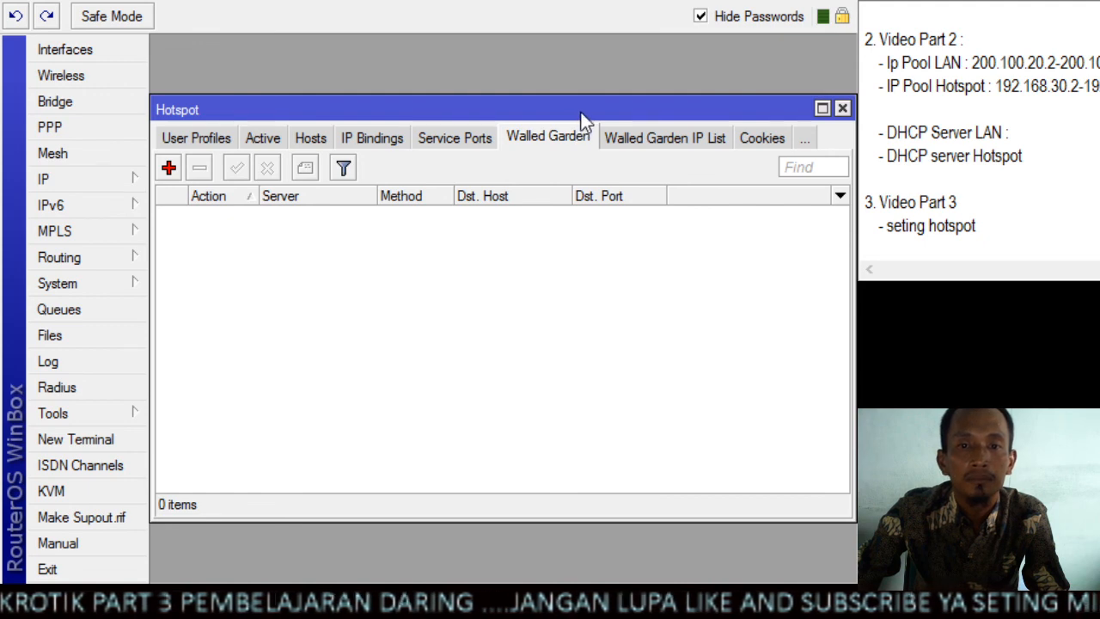
{"action": "left_click_drag", "start_coordinate": [581, 117], "coordinate": [589, 79]}
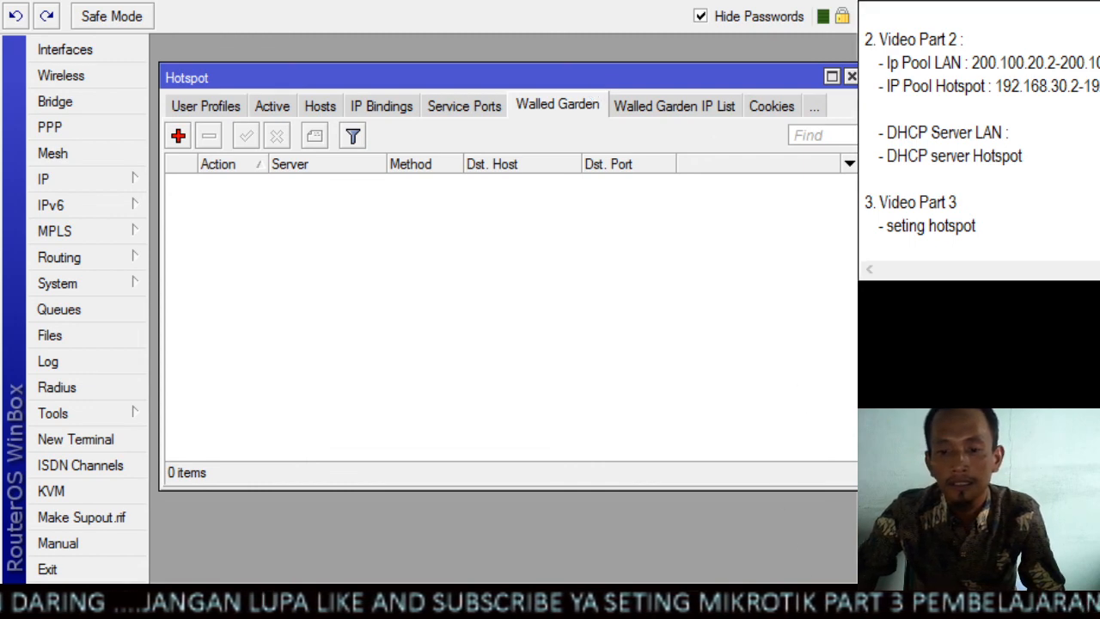
Switch to the text notes and add the indented item "- hotspot setup" below "seting hotspot" in Video Part 3
{"action": "left_click", "coordinate": [1011, 229]}
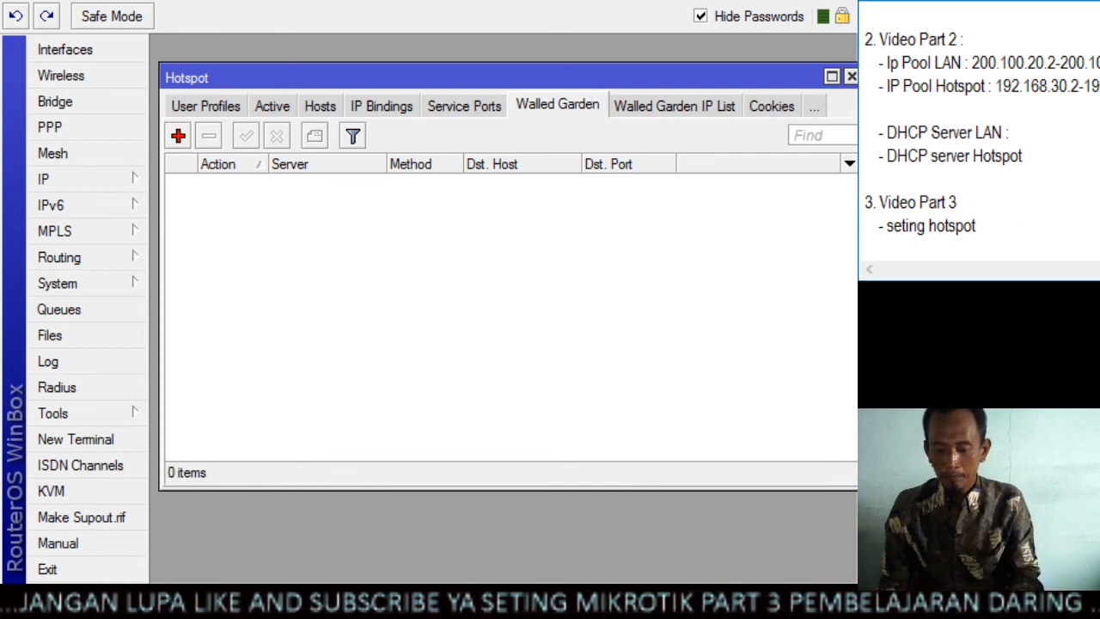
{"action": "key", "text": "Return"}
{"action": "key", "text": "Tab"}
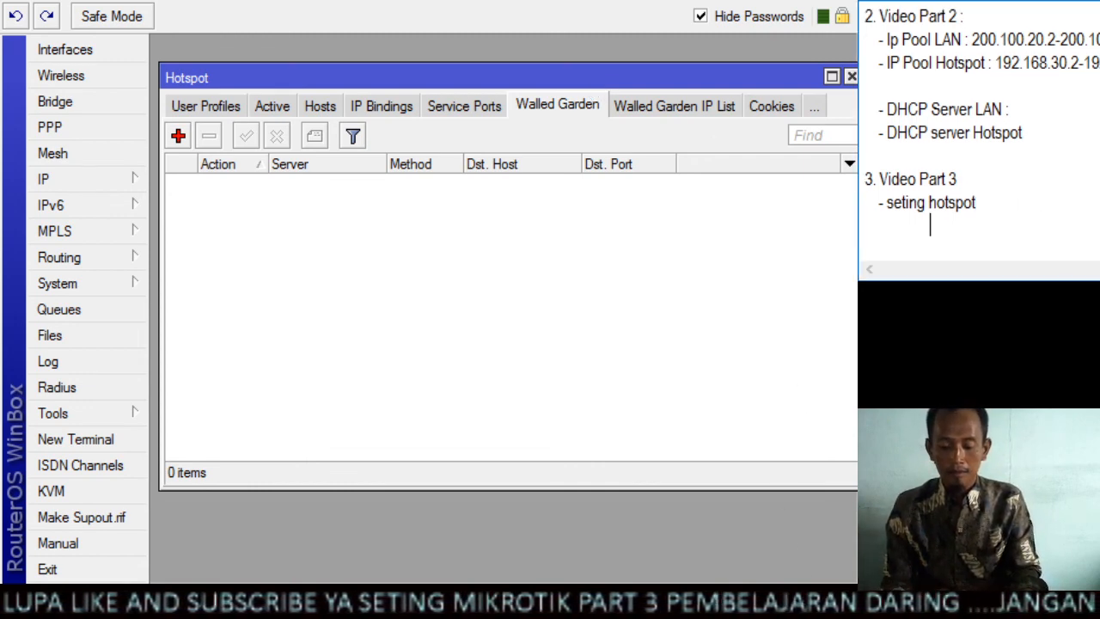
{"action": "type", "text": "-"}
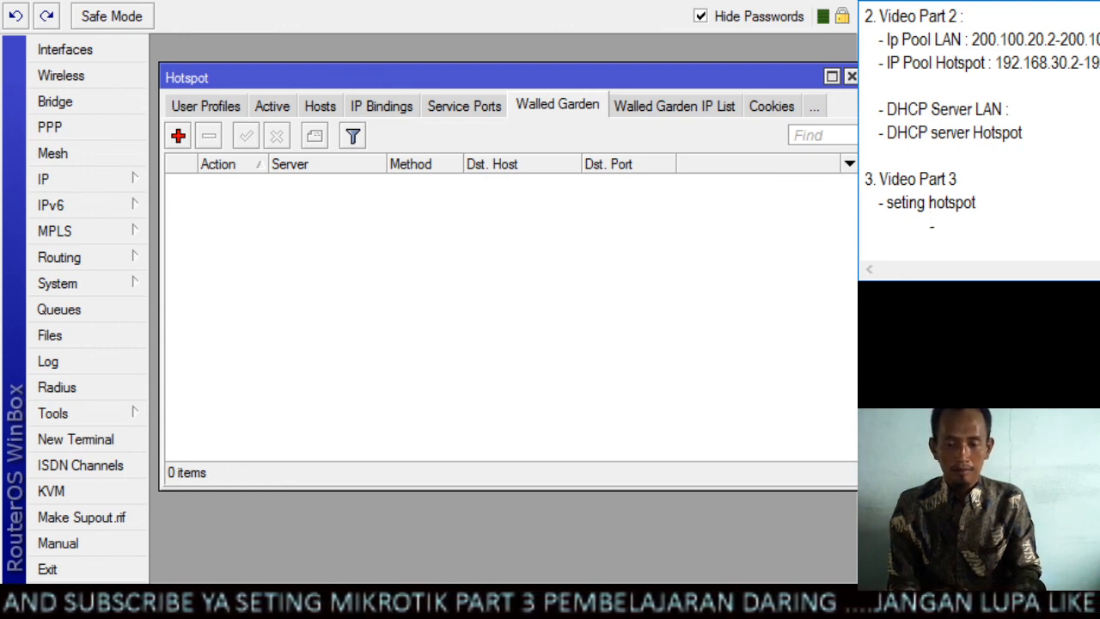
{"action": "type", "text": " hots"}
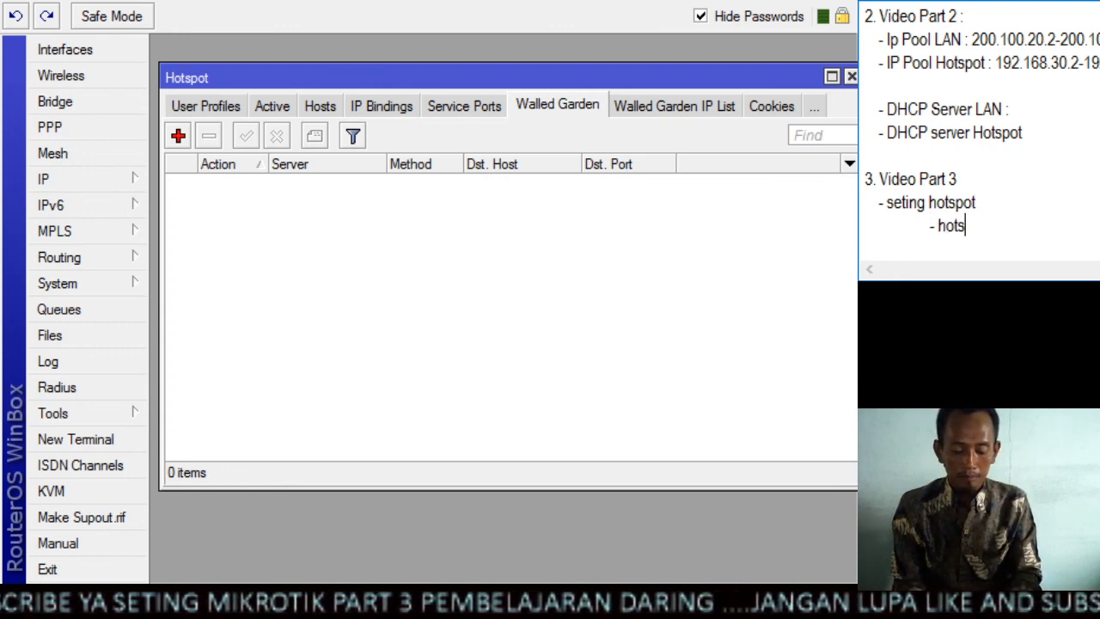
{"action": "type", "text": "pot set"}
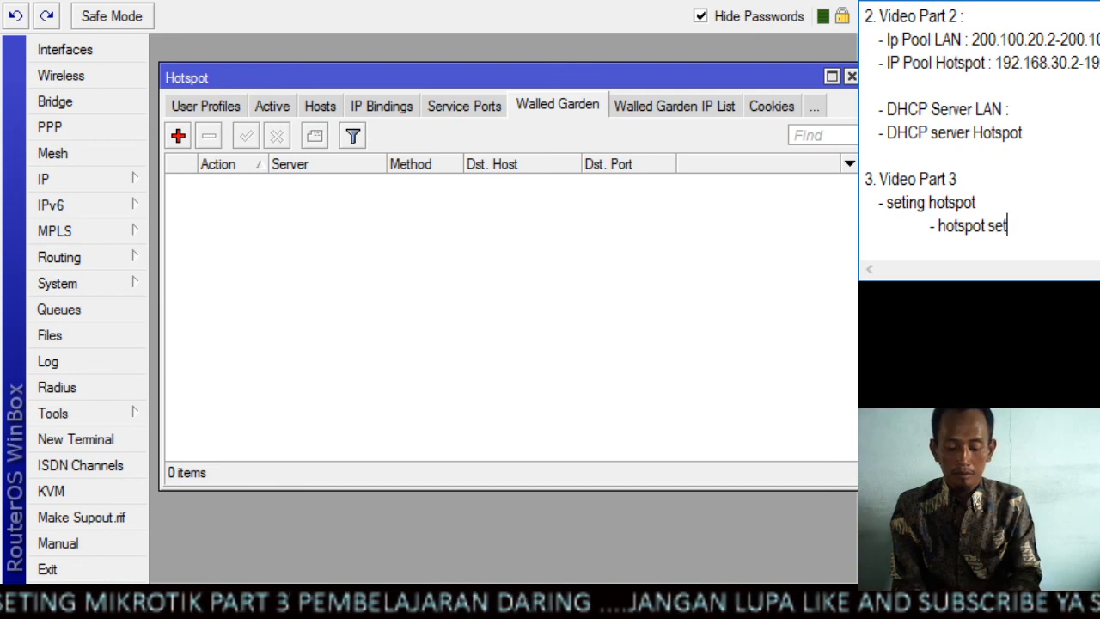
{"action": "type", "text": "up"}
{"action": "key", "text": "Return"}
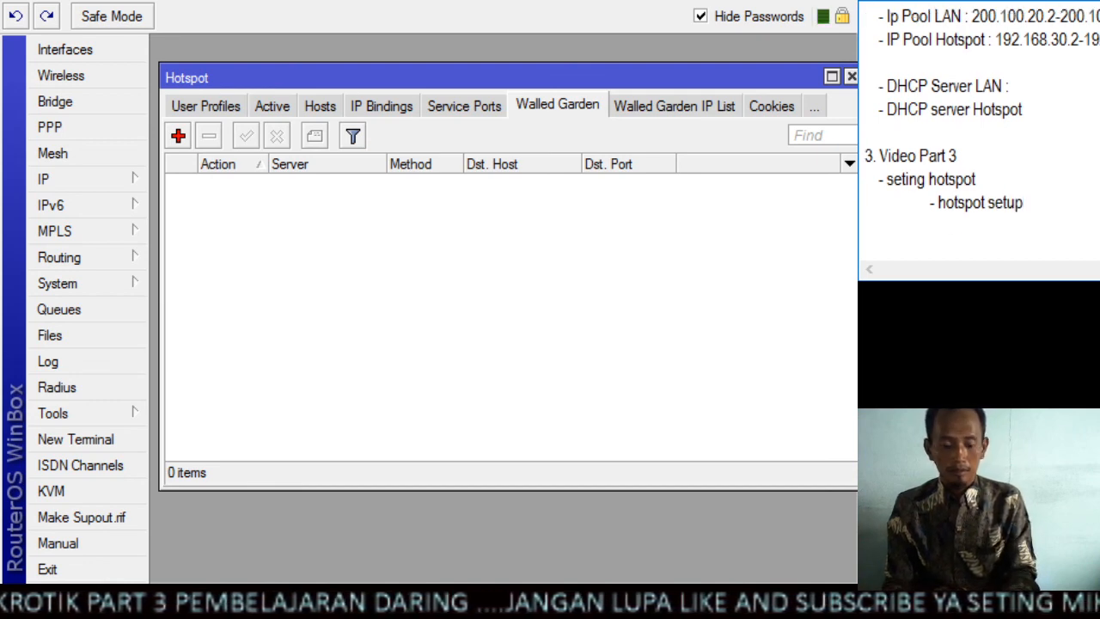
Add the indented item "- server profile" below "hotspot setup" in the notes
{"action": "key", "text": "Tab"}
{"action": "key", "text": "Tab"}
{"action": "type", "text": "- "}
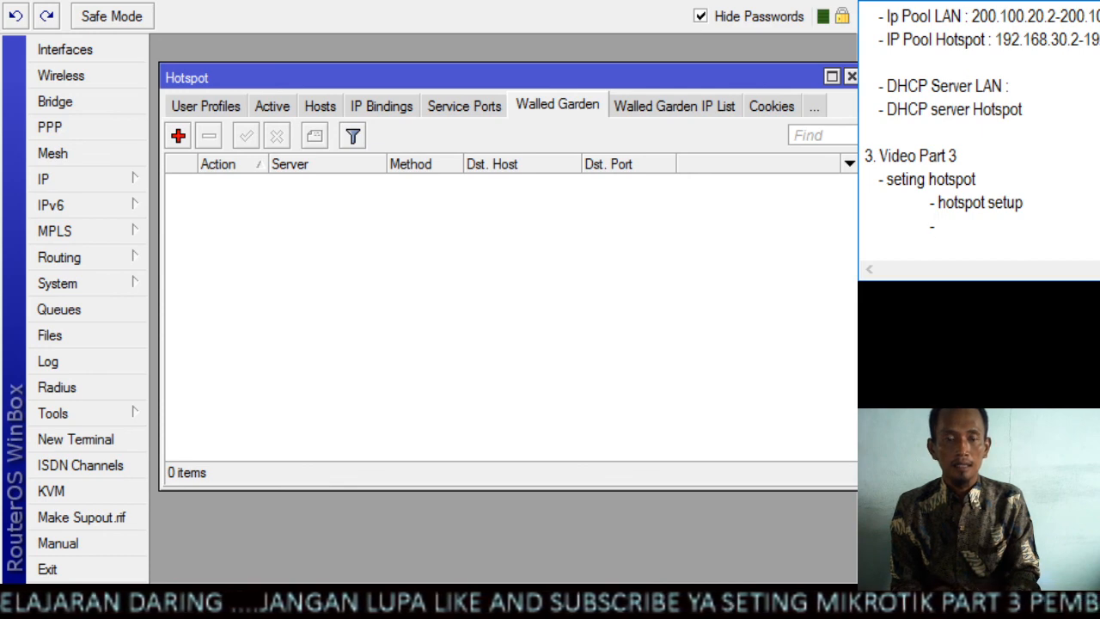
{"action": "type", "text": "serv"}
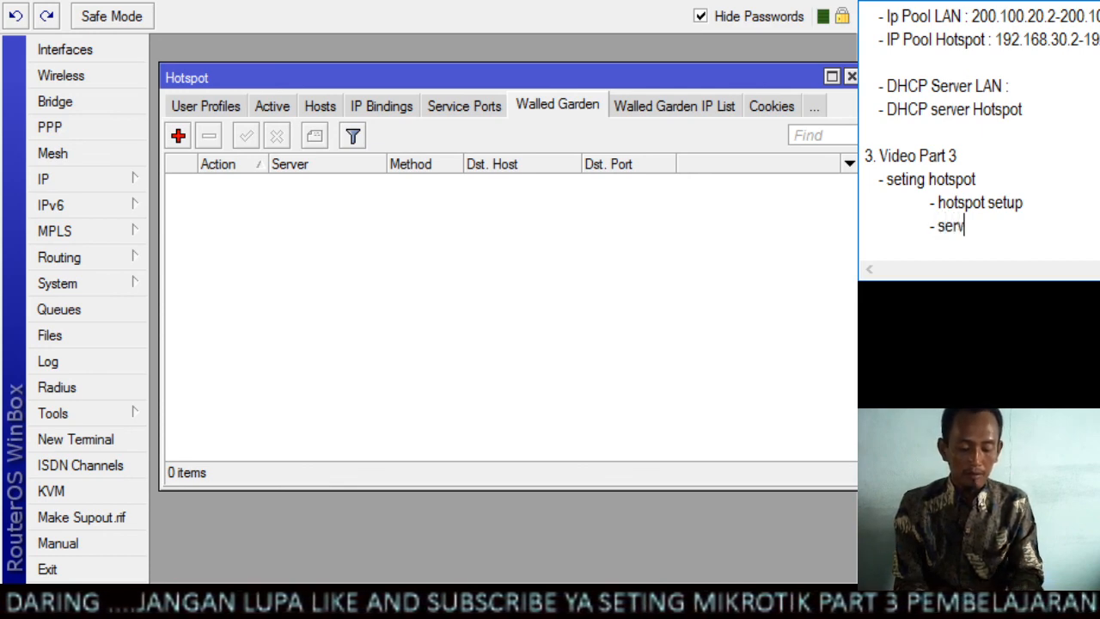
{"action": "type", "text": "er pr"}
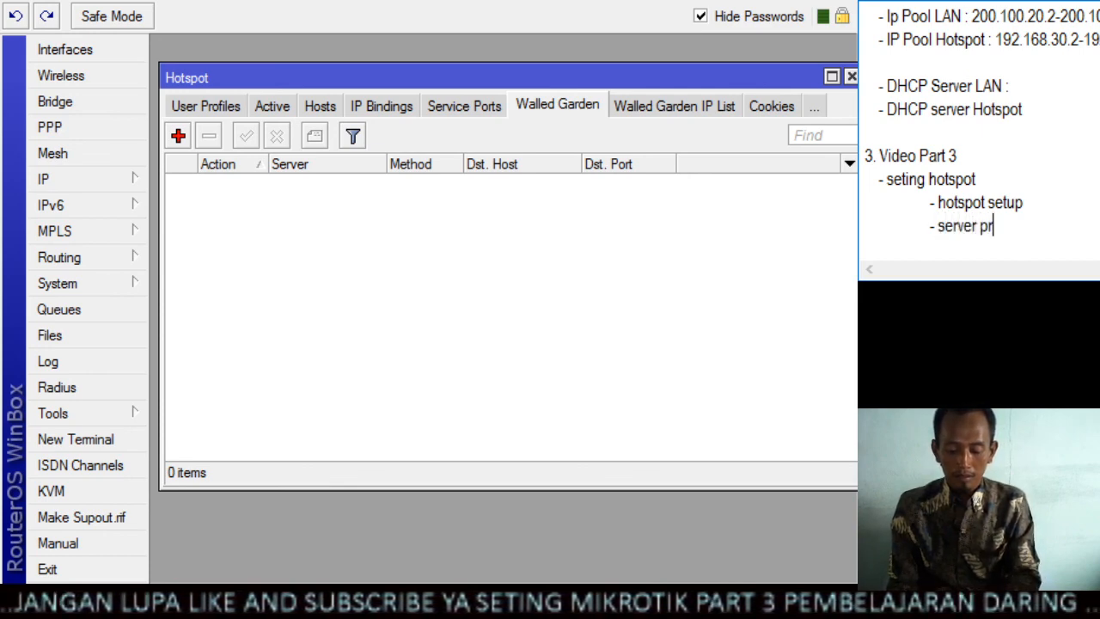
{"action": "type", "text": "ofile"}
{"action": "key", "text": "Return"}
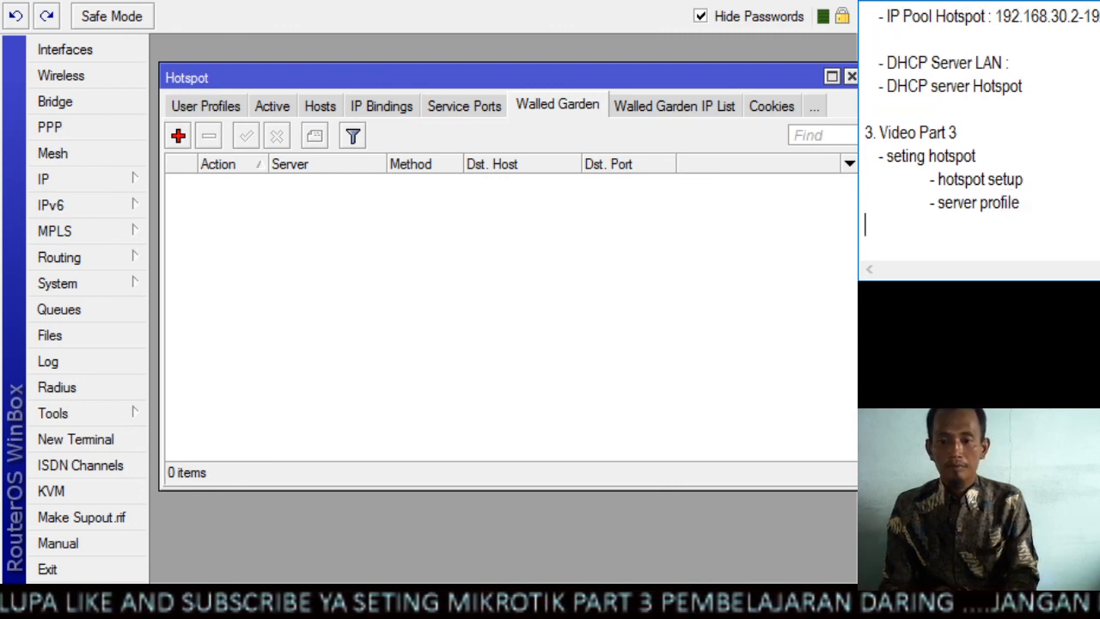
Add the indented items "- user profile" and "- user" below "server profile" in the notes
{"action": "key", "text": "Tab"}
{"action": "type", "text": "-"}
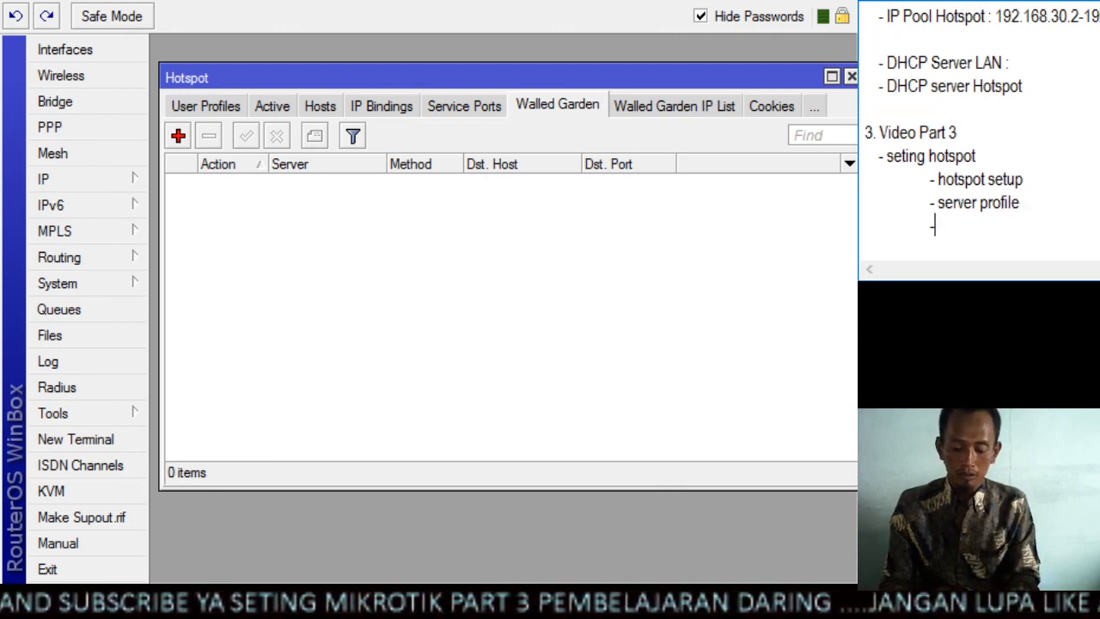
{"action": "type", "text": " user"}
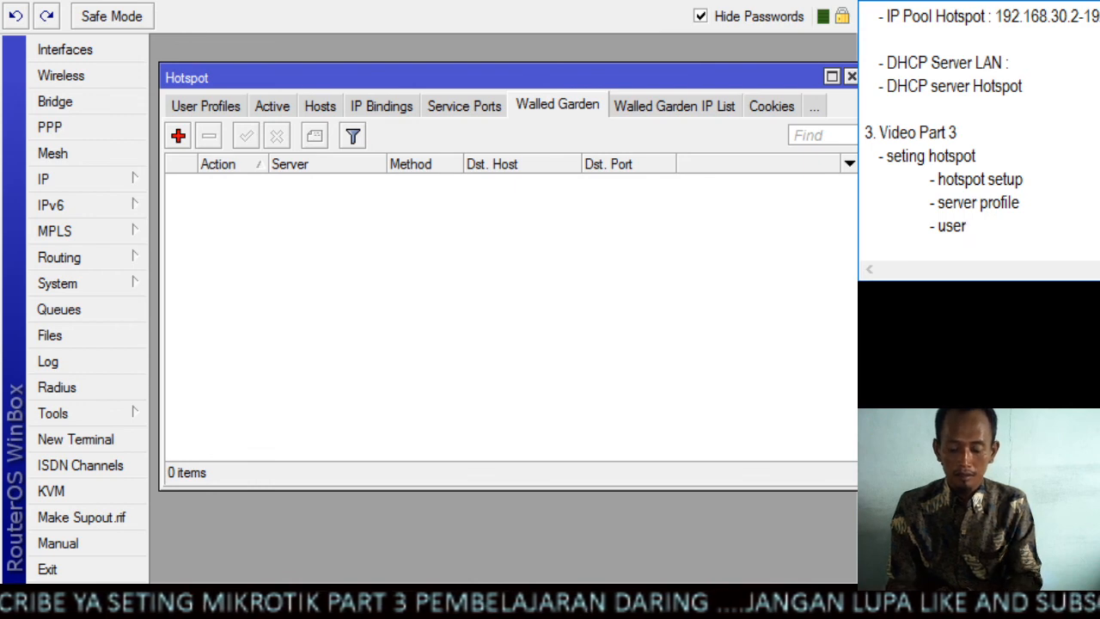
{"action": "type", "text": " profil"}
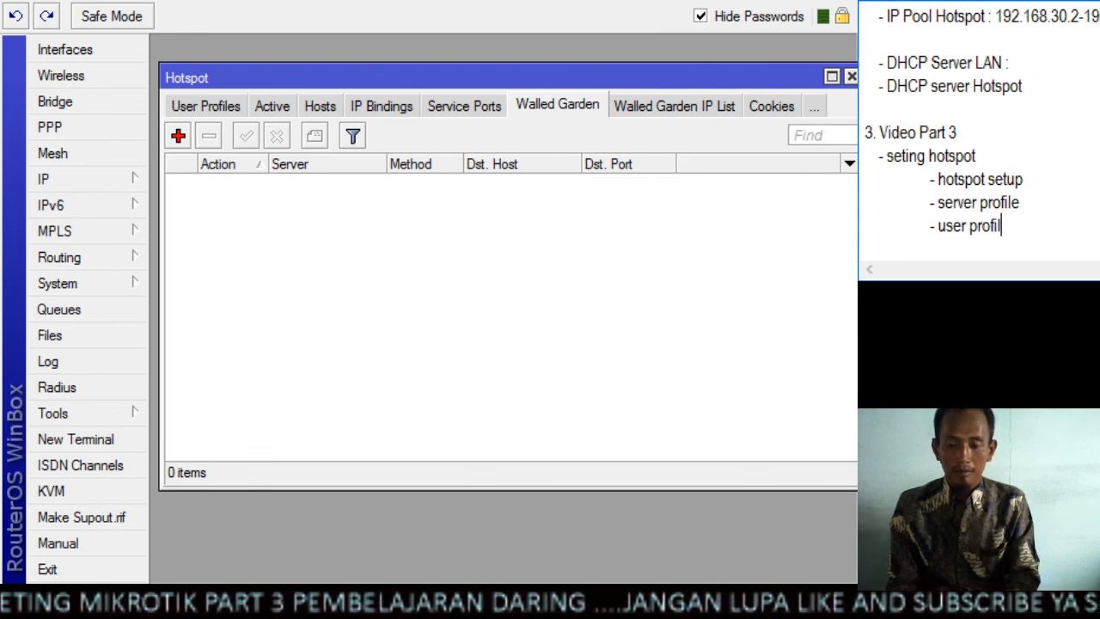
{"action": "type", "text": "e"}
{"action": "key", "text": "Return"}
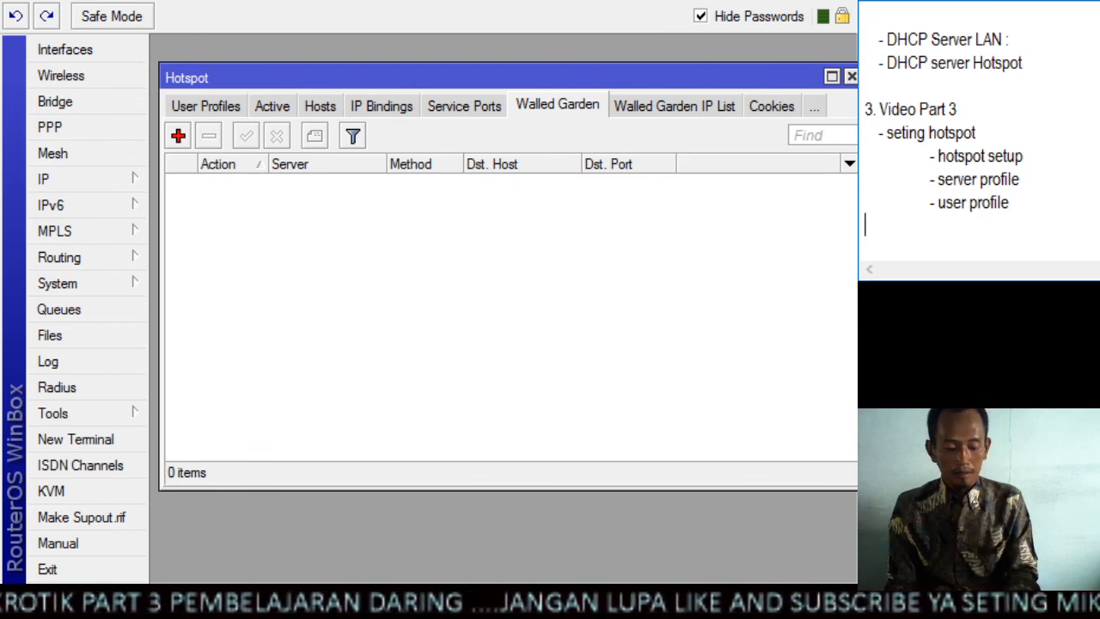
{"action": "key", "text": "Tab"}
{"action": "type", "text": "- "}
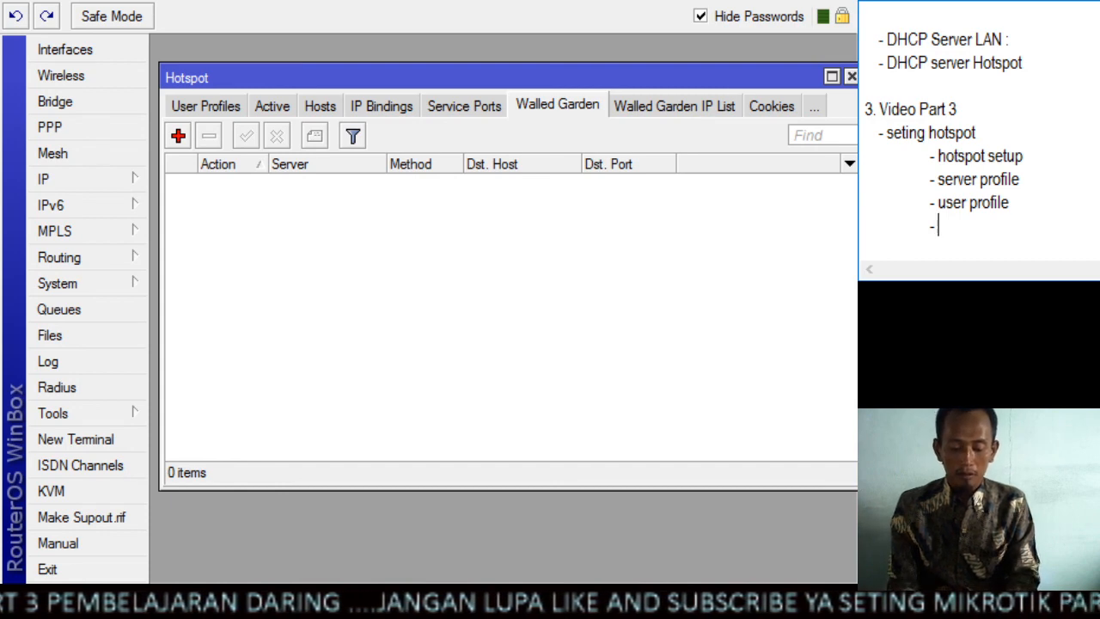
{"action": "type", "text": "user"}
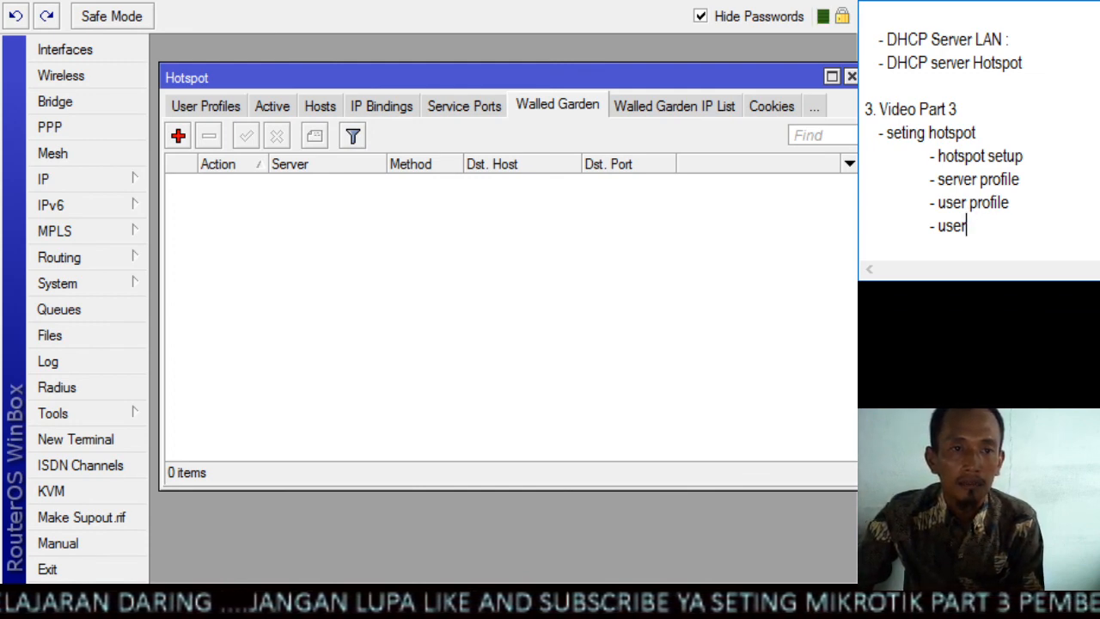
Go back to WinBox to check the hotspot's active, hosts, IP bindings and walled garden lists, and return to the notes
{"action": "left_click", "coordinate": [282, 109]}
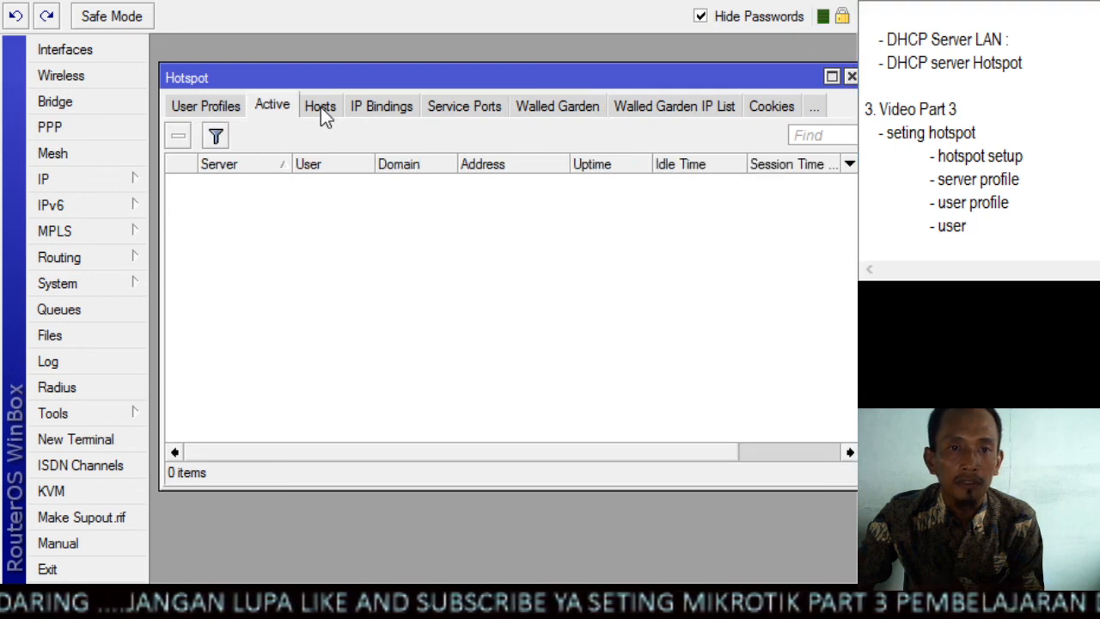
{"action": "left_click", "coordinate": [321, 107]}
{"action": "left_click", "coordinate": [377, 105]}
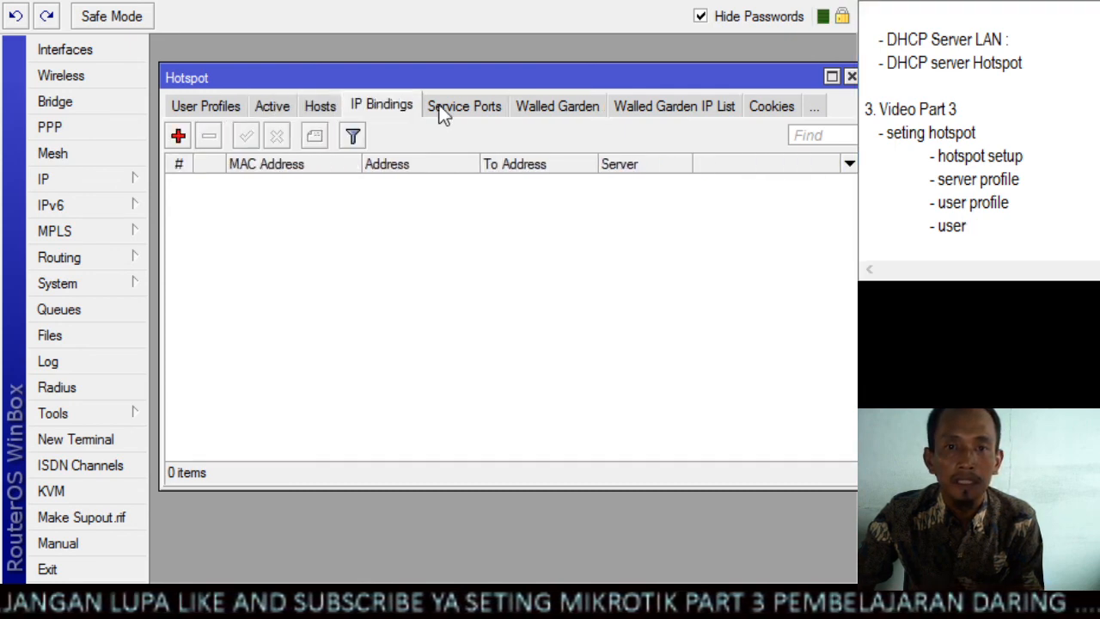
{"action": "left_click", "coordinate": [526, 107]}
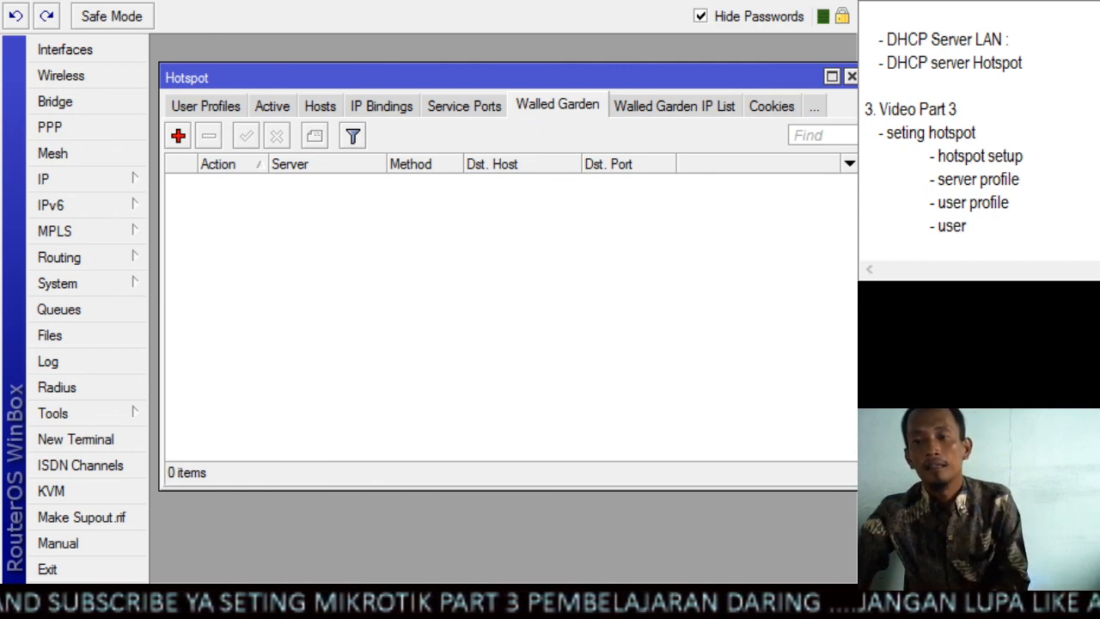
{"action": "left_click", "coordinate": [967, 225]}
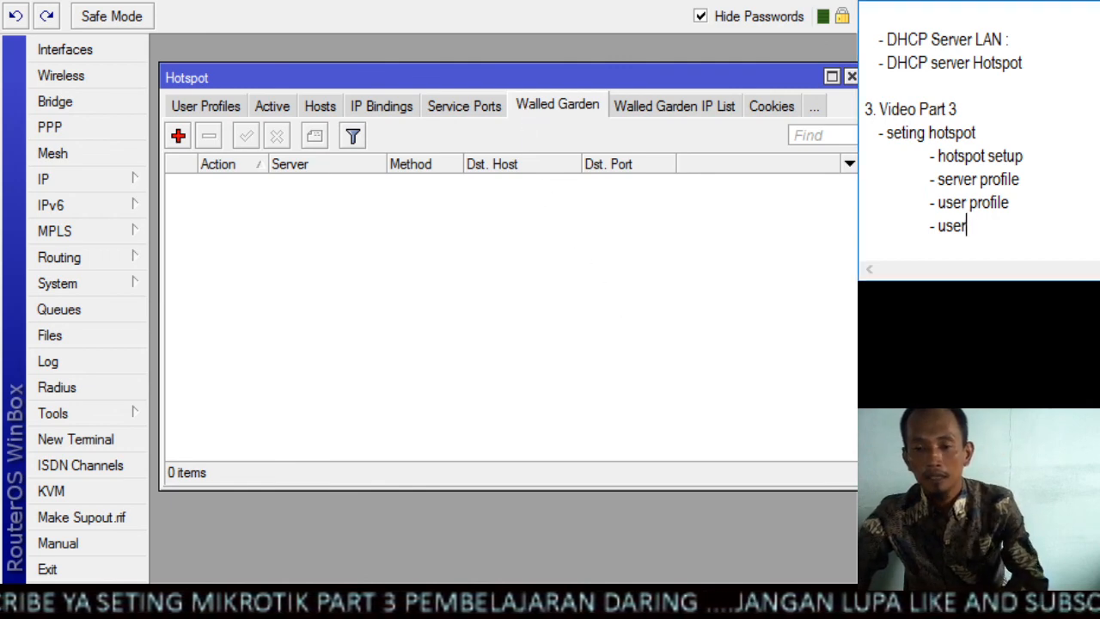